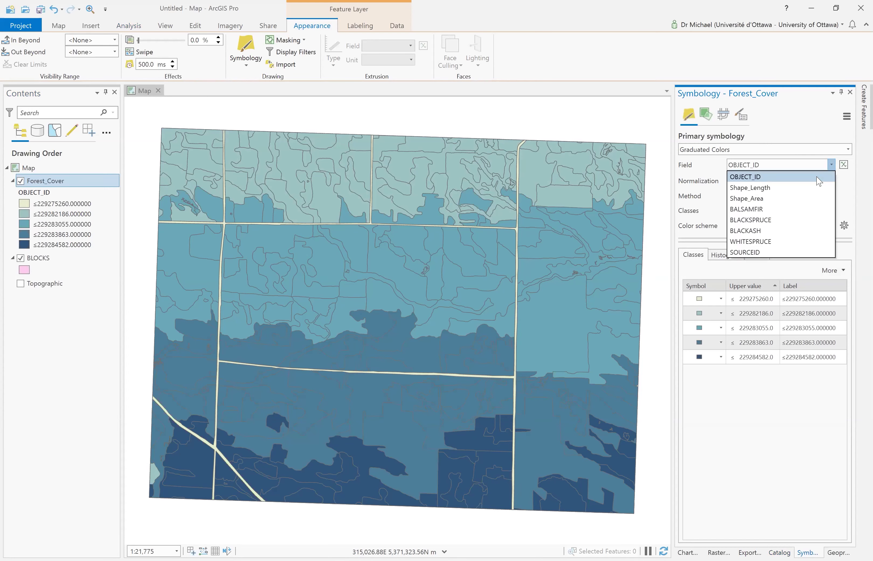
Symbolize the Forest_Cover layer with graduated colors by the BALSAMFIR field
left_click(791, 209)
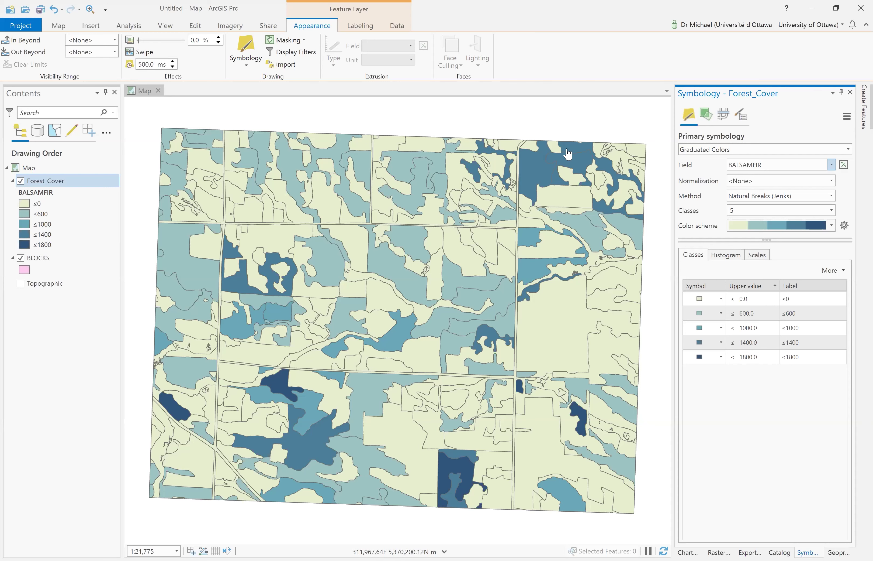
left_click(36, 204)
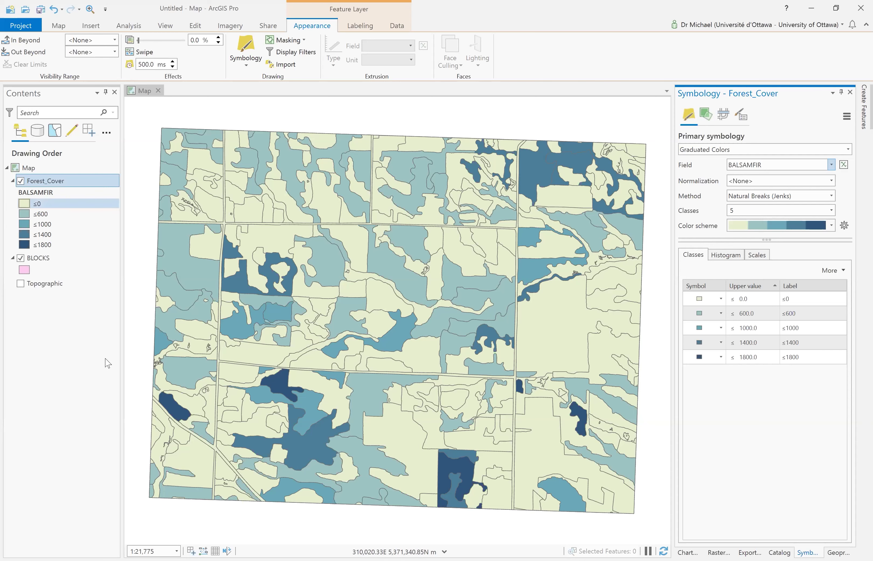
left_click(21, 169)
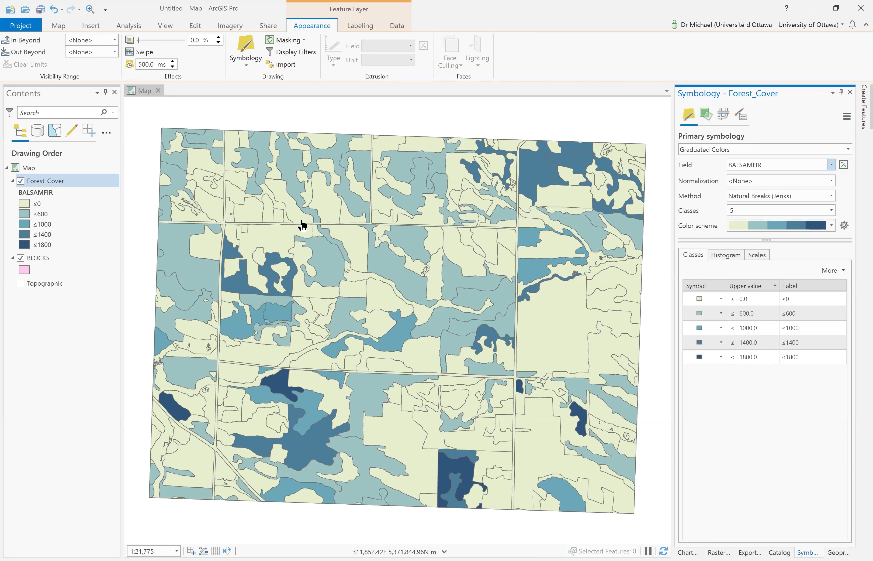
View the attributes of two Forest_Cover polygons near the middle of the map and close the pop-up
left_click(332, 263)
left_click(441, 260)
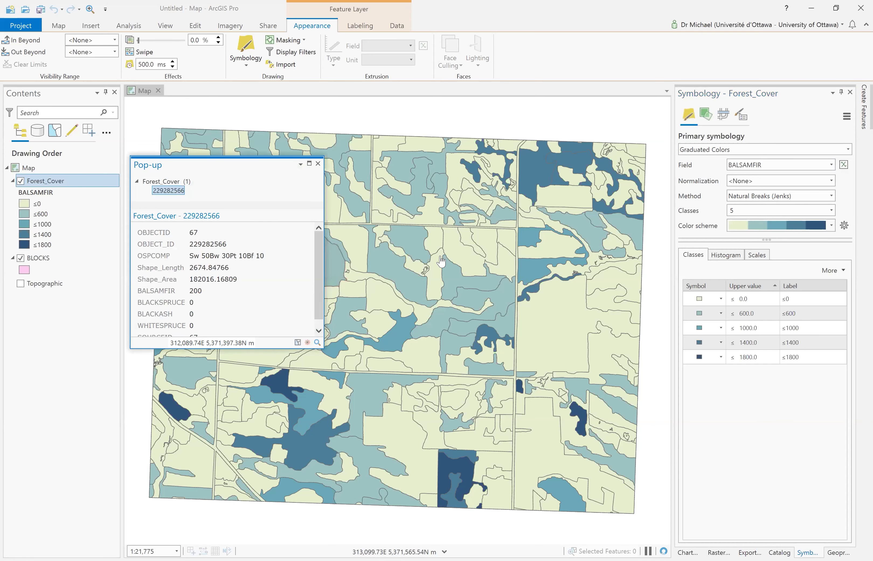
left_click(440, 277)
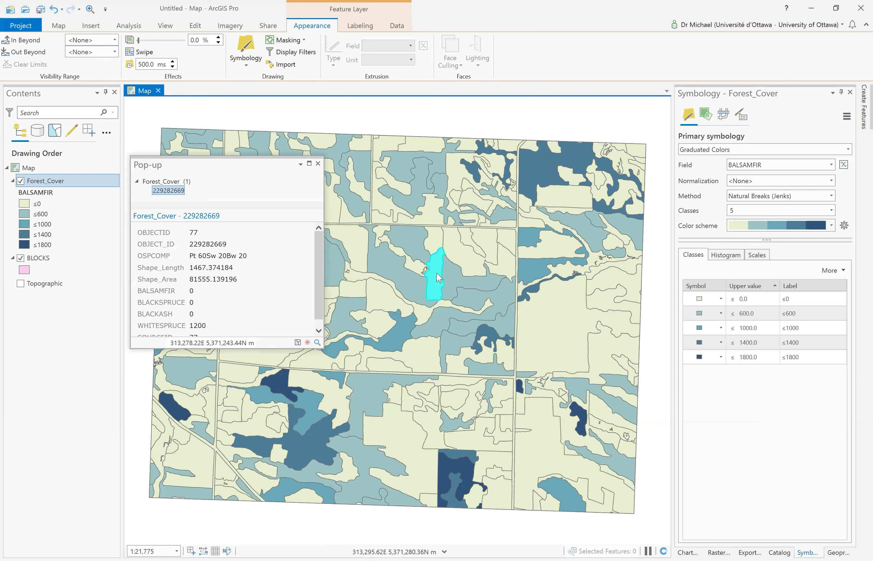
left_click(318, 164)
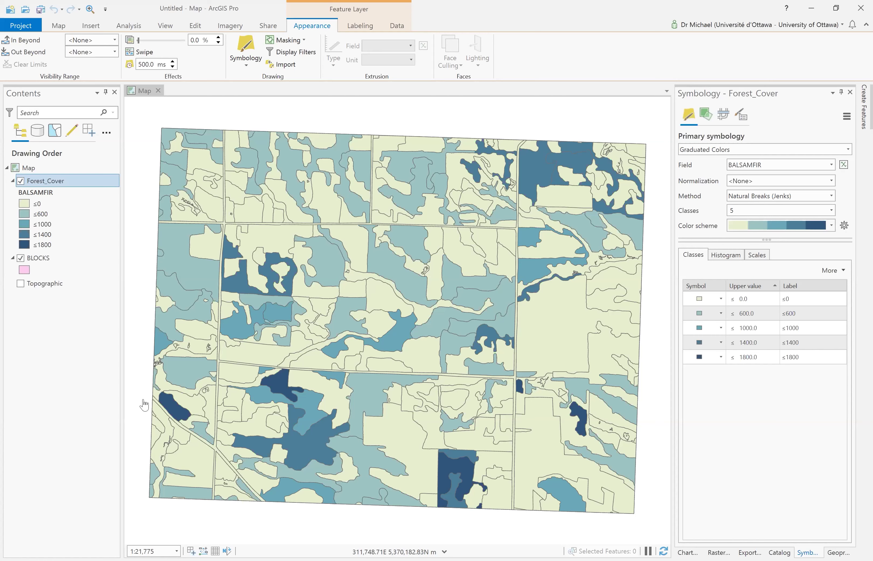
Hide the Forest_Cover layer and view the attributes of the two large central BLOCKS polygons
left_click(21, 181)
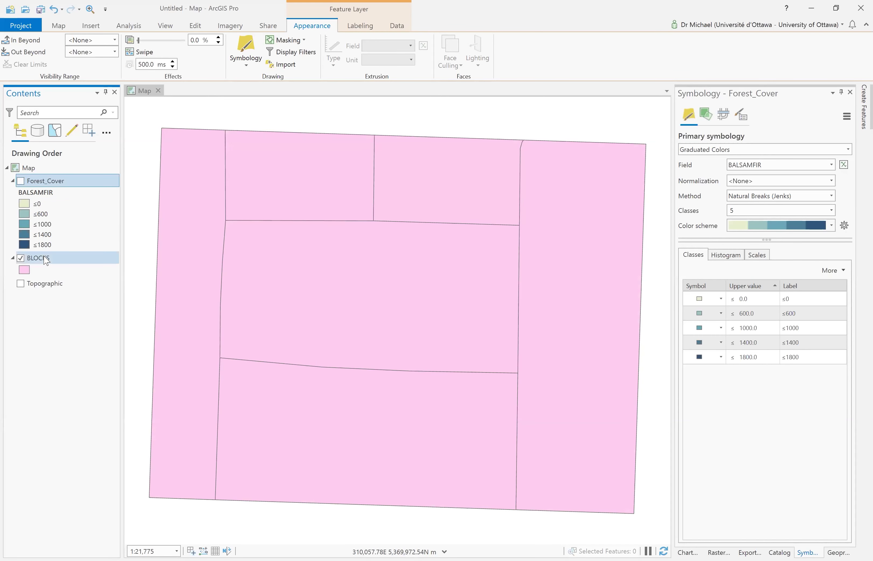
left_click(46, 259)
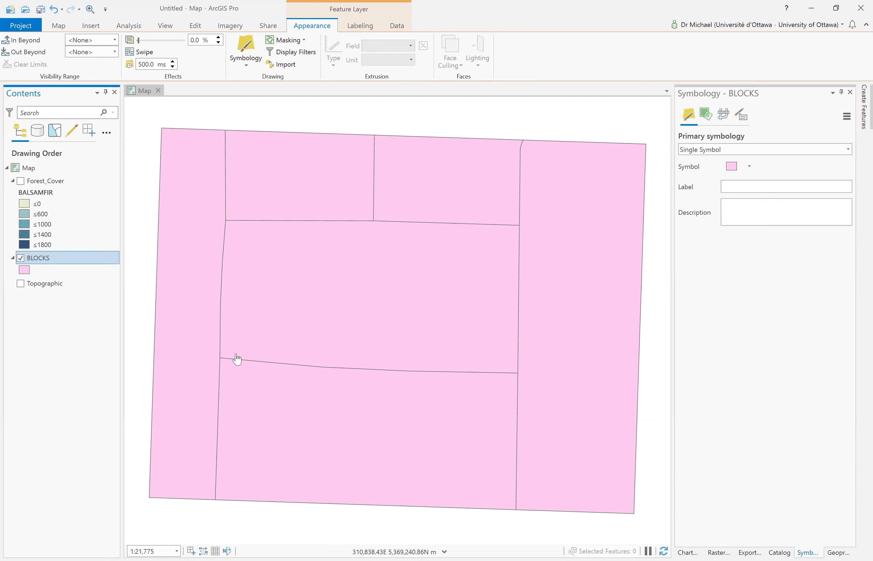
left_click(422, 413)
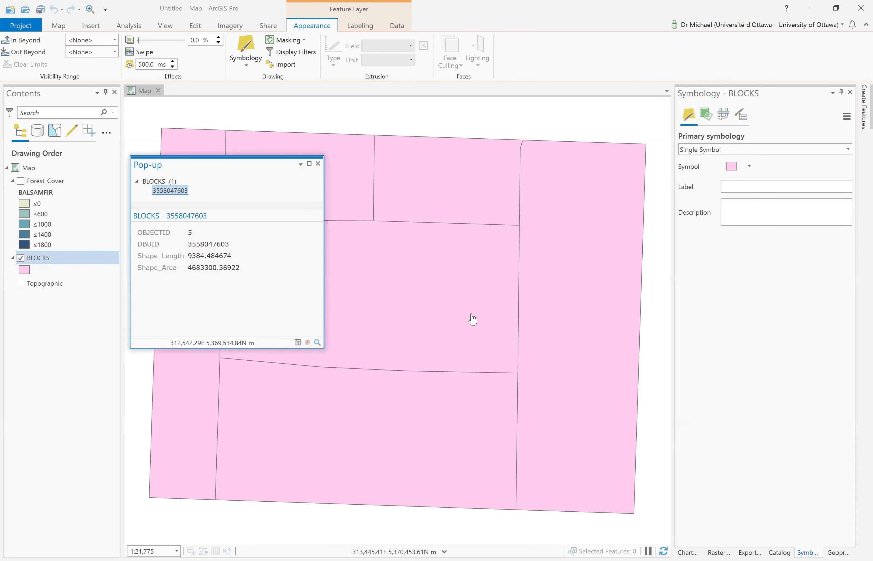
left_click(481, 256)
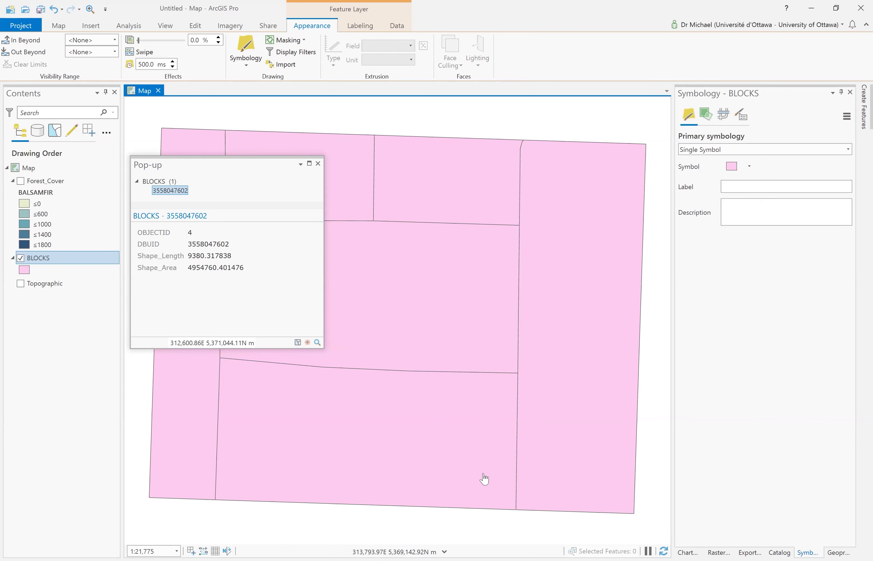
Toggle Forest_Cover's visibility to compare its polygons with the blocks, and close the pop-up
left_click(21, 181)
left_click(21, 181)
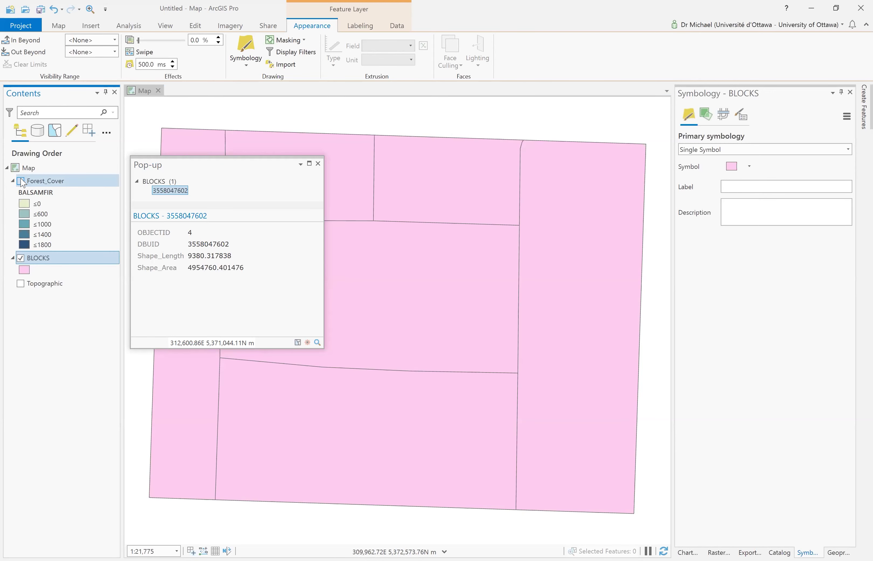
left_click(21, 181)
left_click(21, 181)
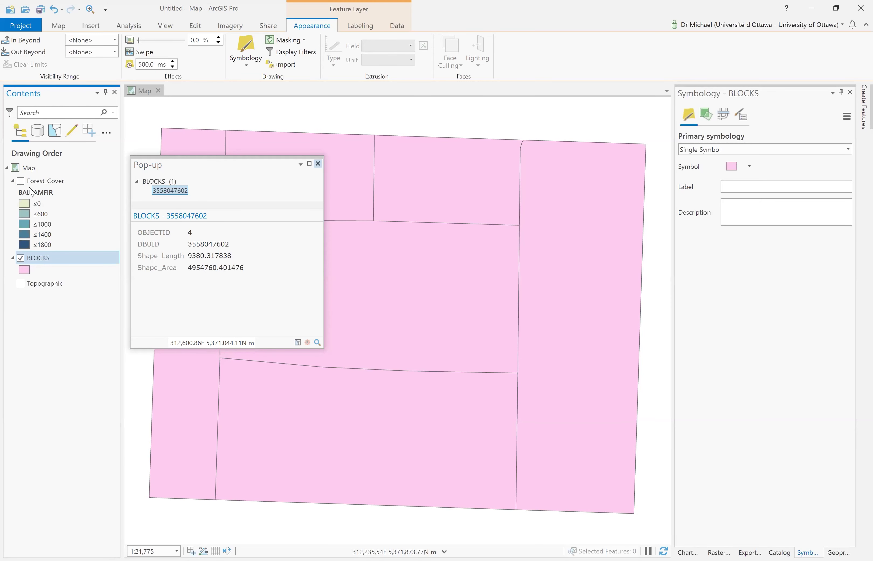
left_click(319, 163)
Overlay BLOCKS on a visible Forest_Cover layer, with BLOCKS first in the drawing order at 52% transparency
left_click_drag(47, 259, 41, 177)
left_click(21, 206)
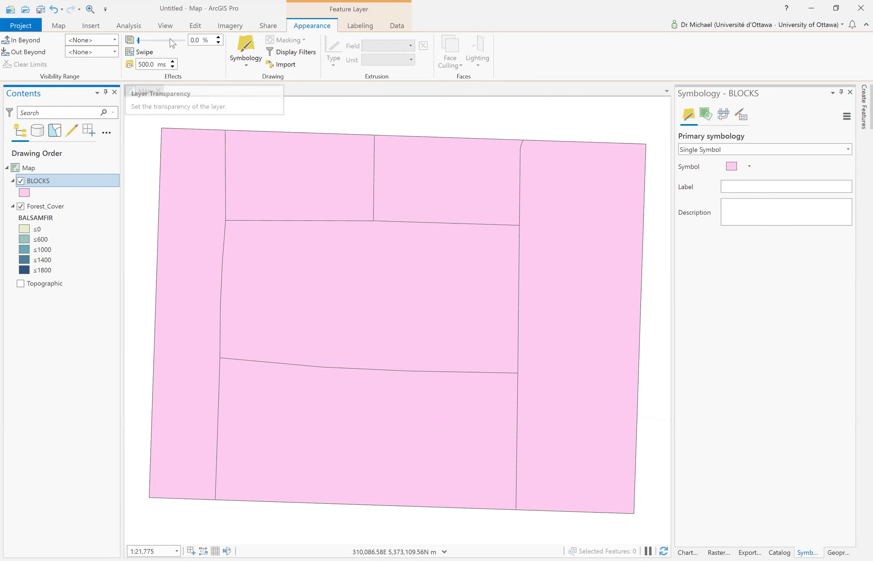
left_click(163, 41)
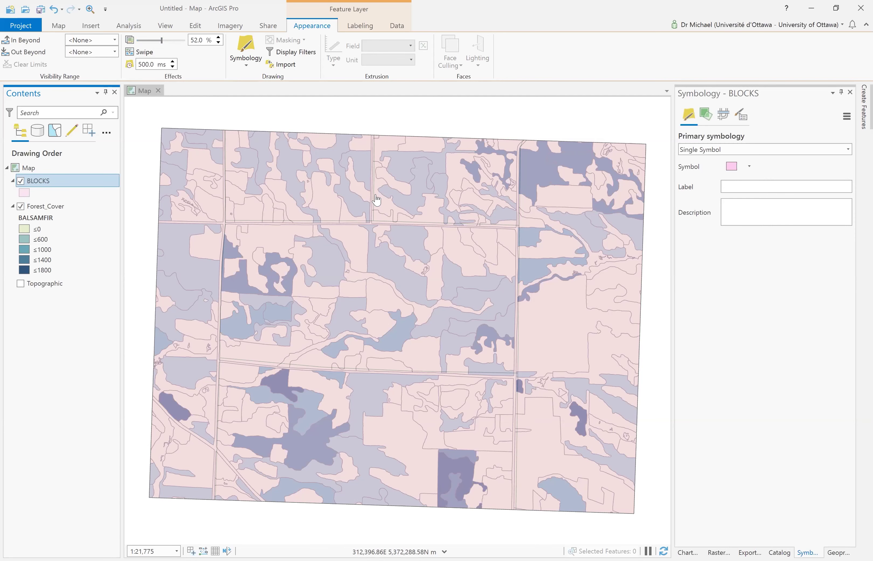
Examine how the BLOCKS and Forest_Cover boundaries overlap around the northern road intersection, with BLOCKS shown and hidden, and view a block's attributes
scroll(377, 200, "up", 6)
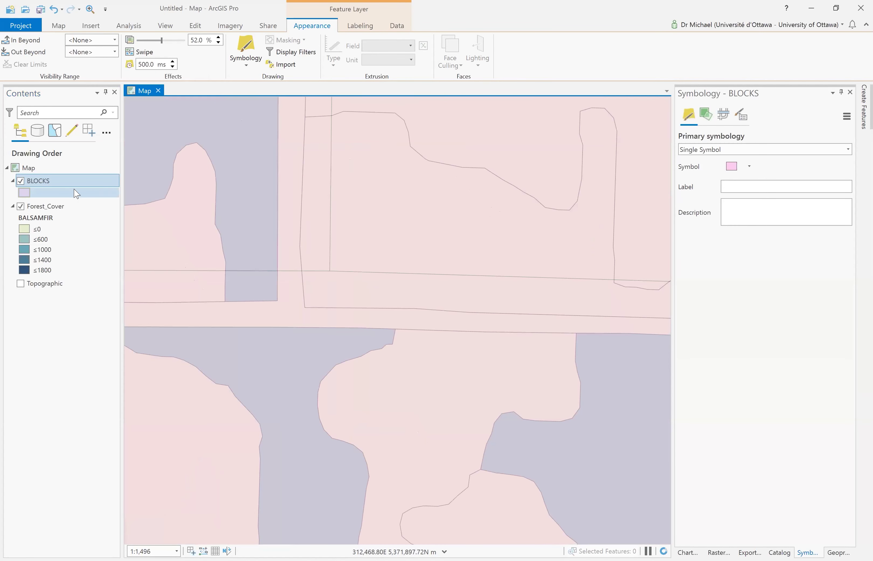
left_click(21, 181)
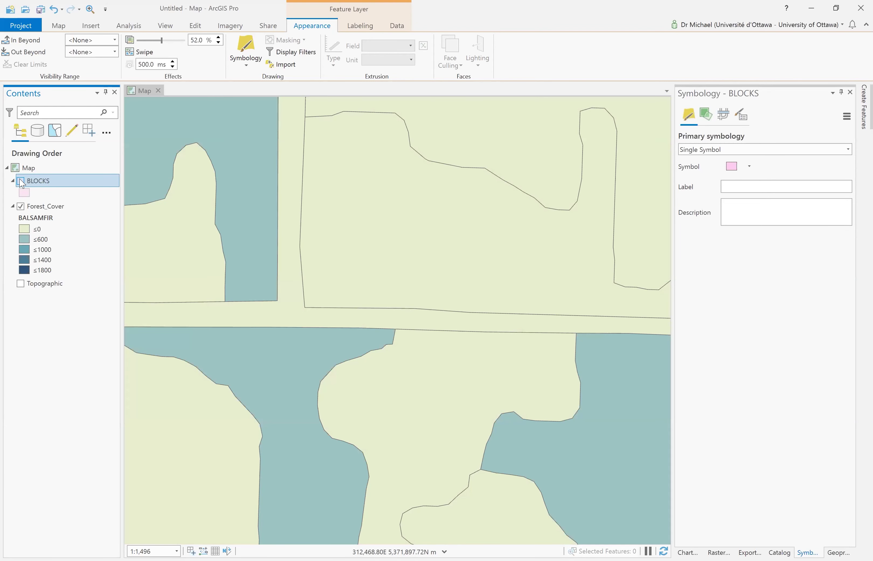
left_click(21, 181)
left_click(469, 233)
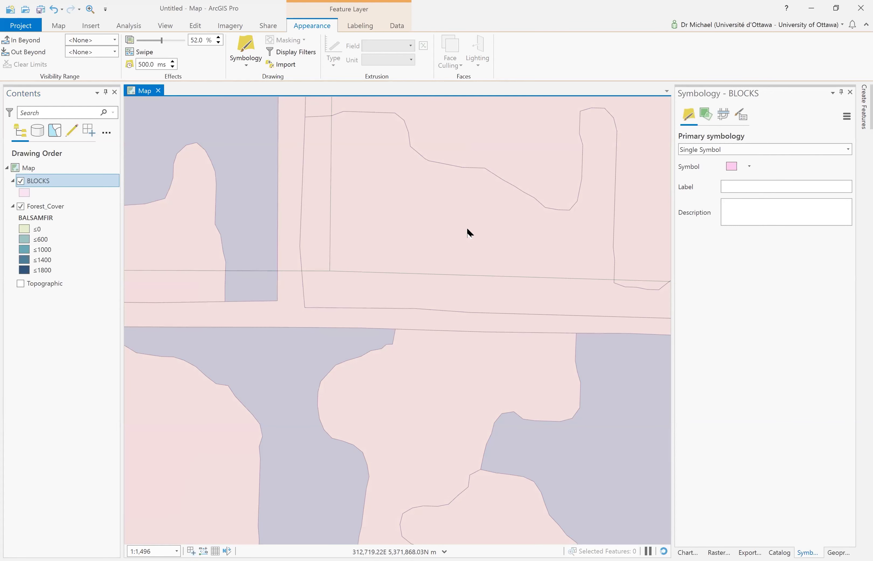
left_click(267, 132)
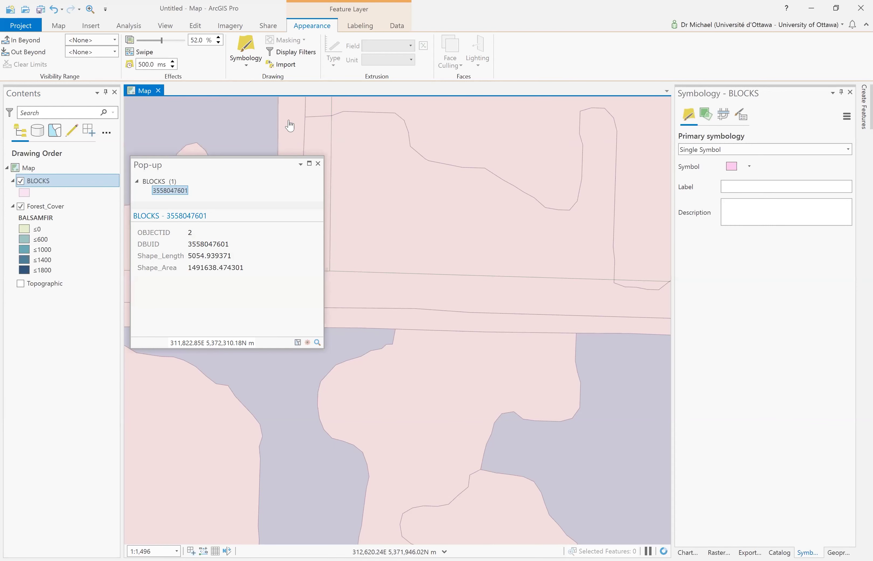
left_click(318, 163)
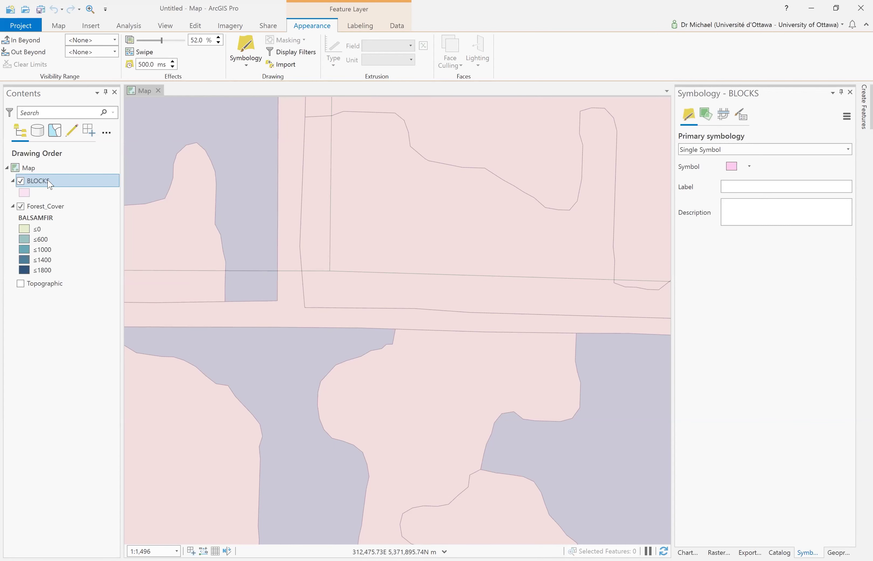
Compare the map with and without the BLOCKS layer and leave only Forest_Cover visible
left_click(52, 192)
key("space")
left_click(43, 205)
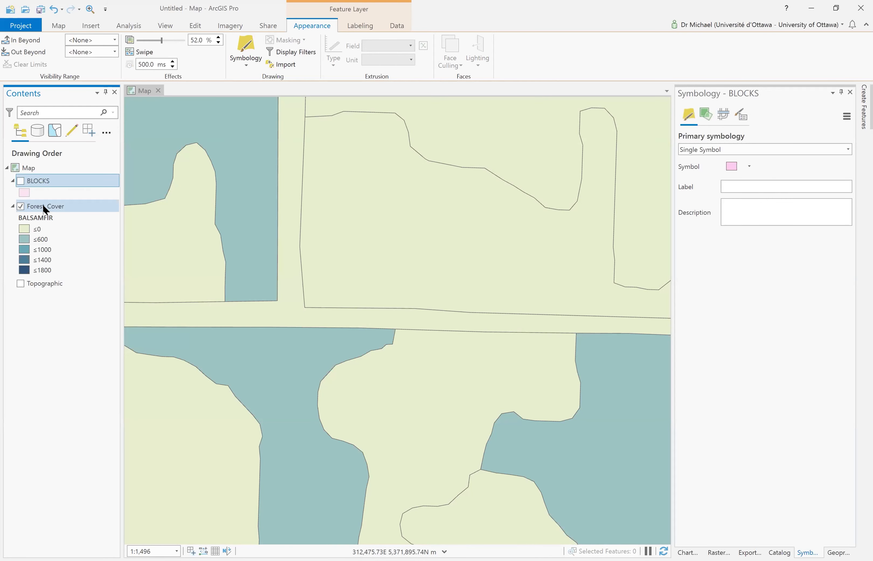
left_click(21, 181)
mouse_move(43, 212)
left_mouse_down()
mouse_move(39, 189)
mouse_move(34, 199)
left_mouse_up()
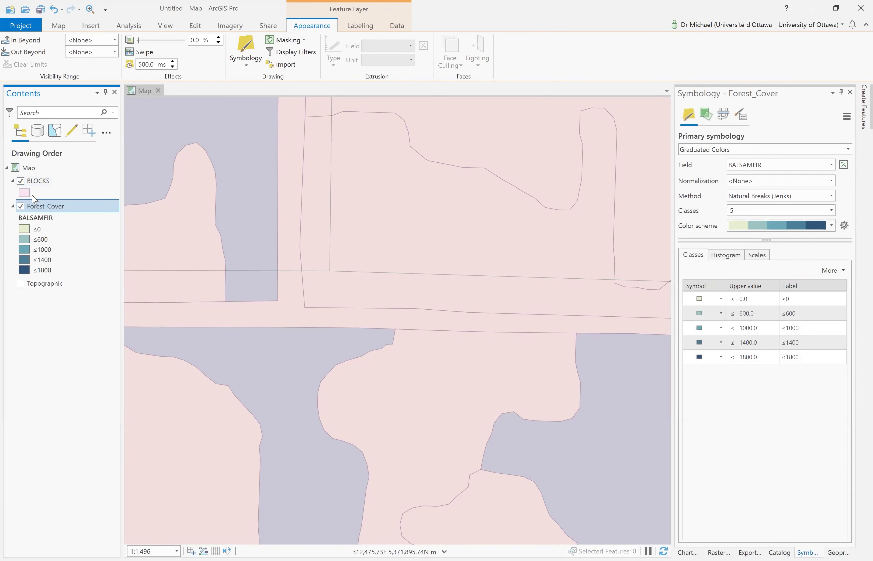
left_click(21, 180)
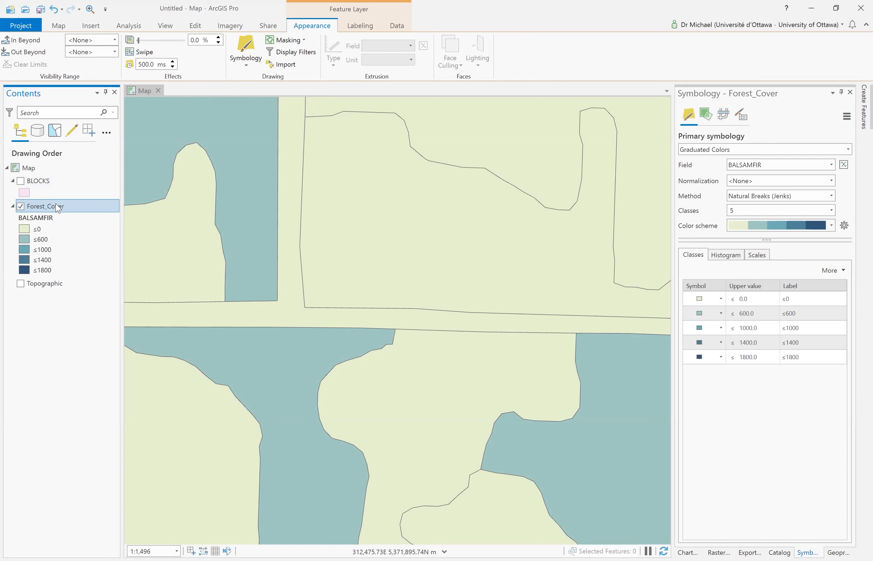
Open Forest_Cover's attribute table and zoom the map to the polygon of record 1
right_click(58, 208)
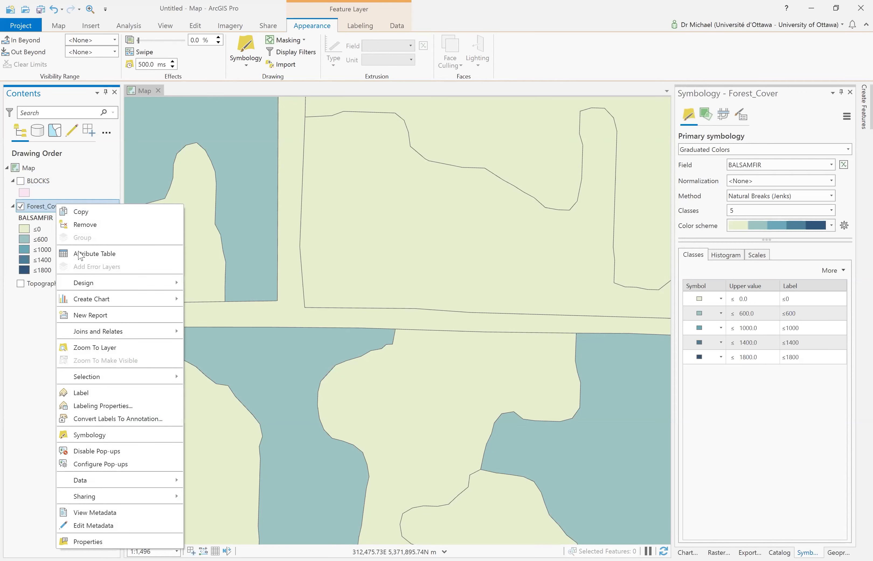
left_click(80, 254)
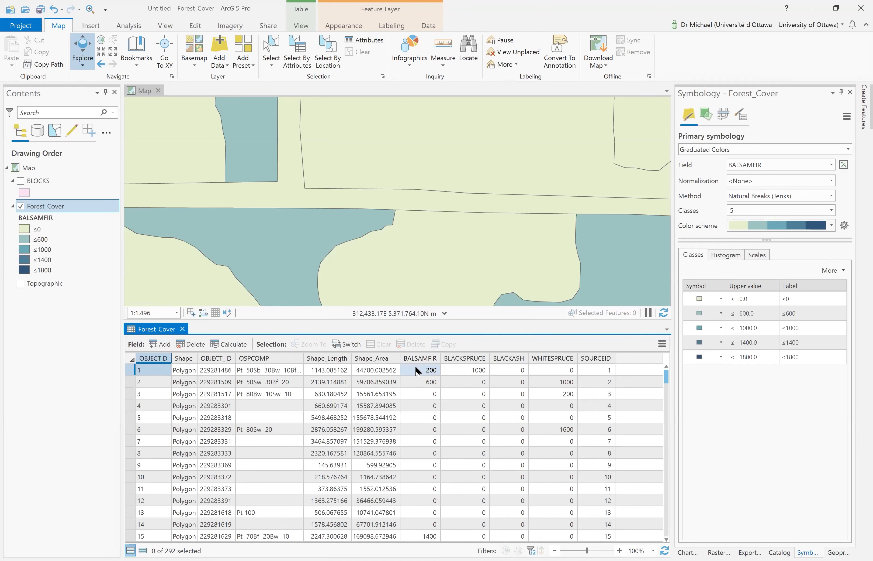
right_click(135, 370)
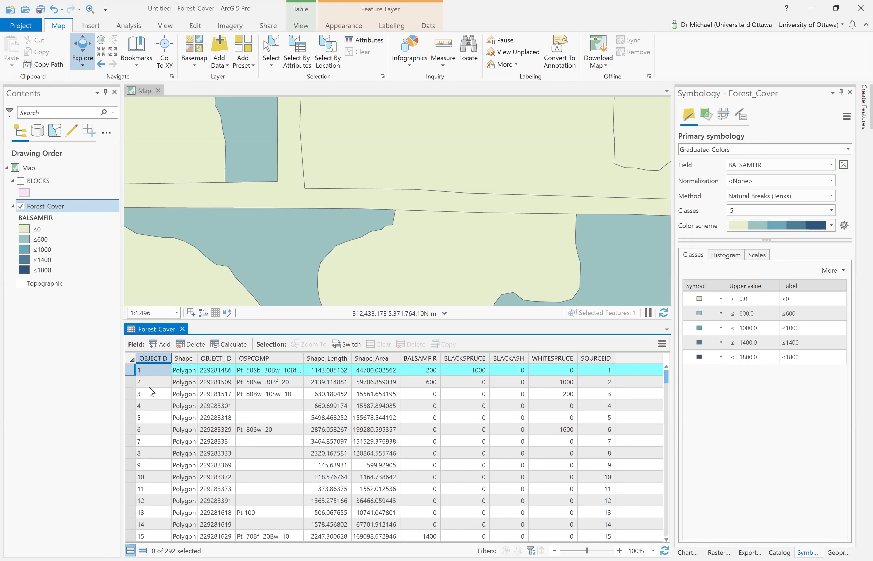
left_click(162, 387)
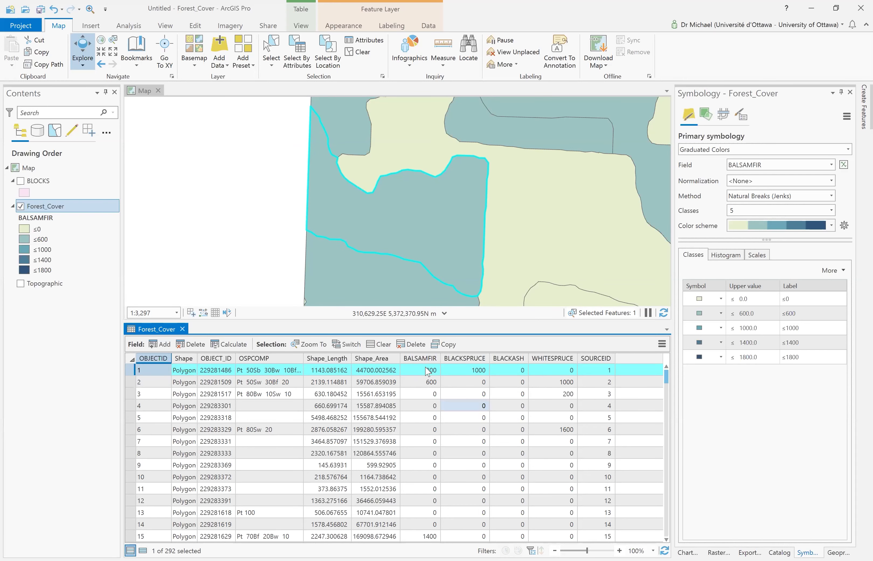
Examine the Shape_Area and Shape_Length fields for record 1 and select record 4
left_click(375, 374)
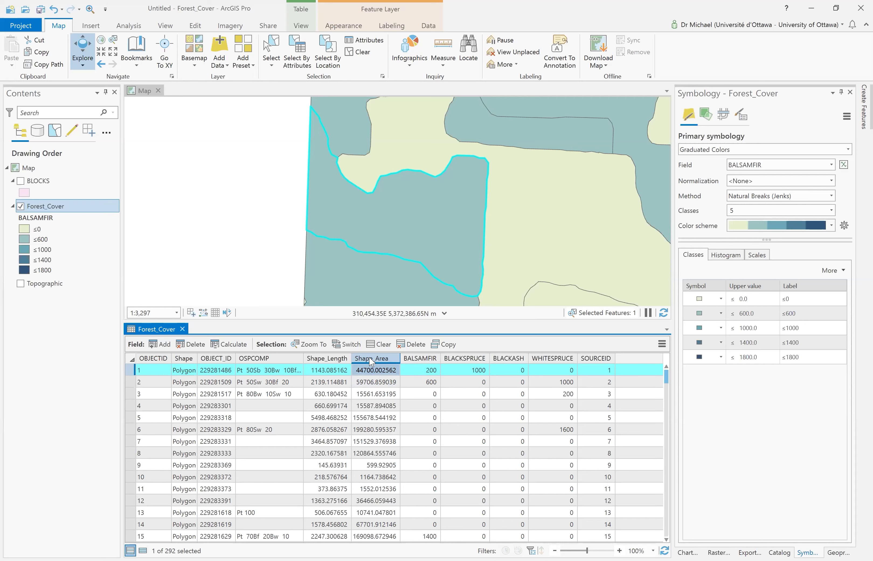
mouse_move(372, 362)
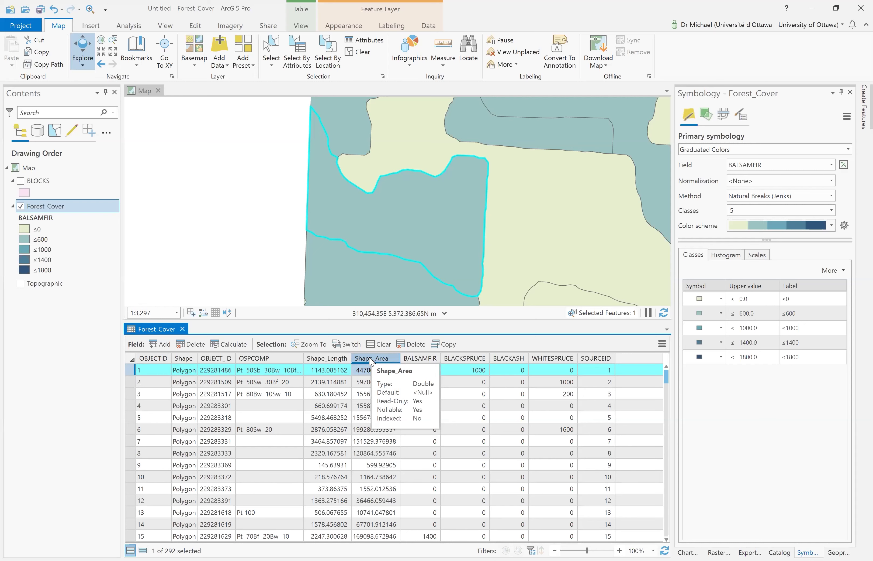
left_click(333, 363)
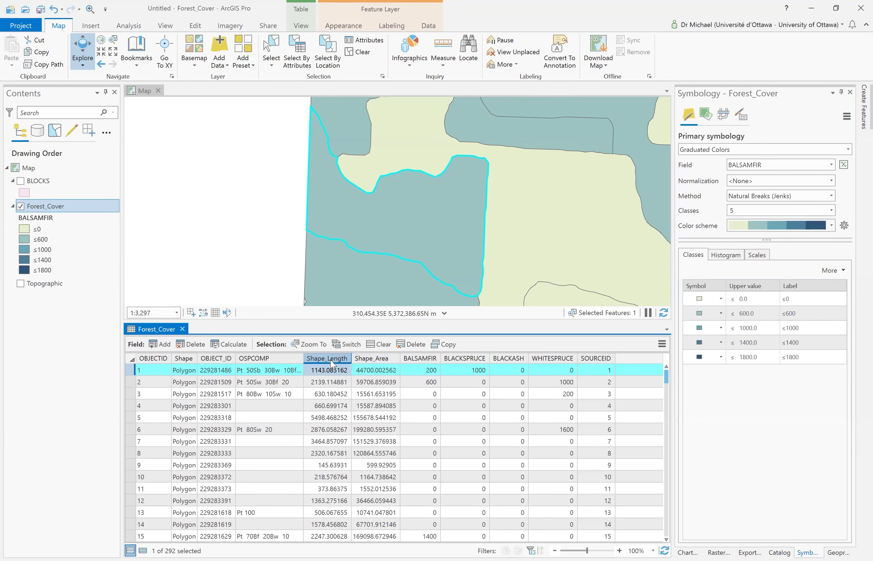
left_click(372, 363)
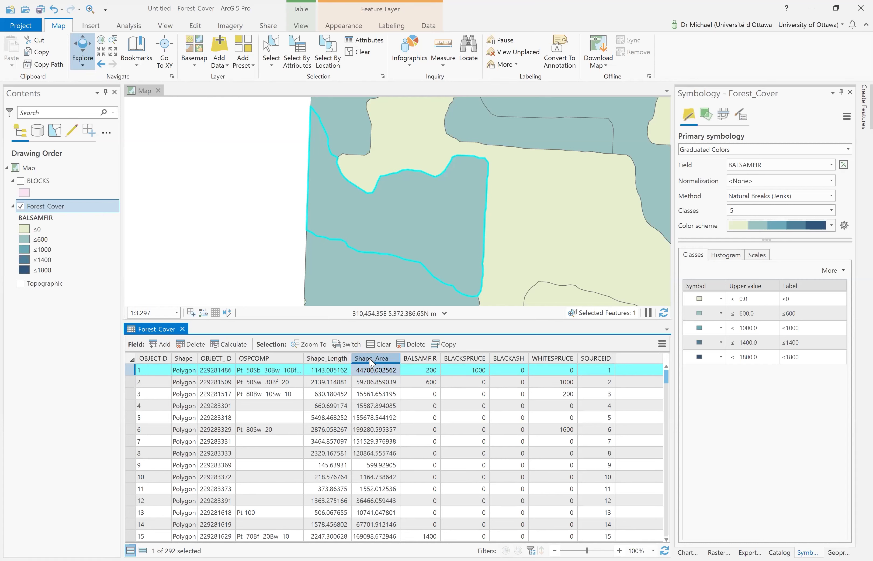
left_click(133, 362)
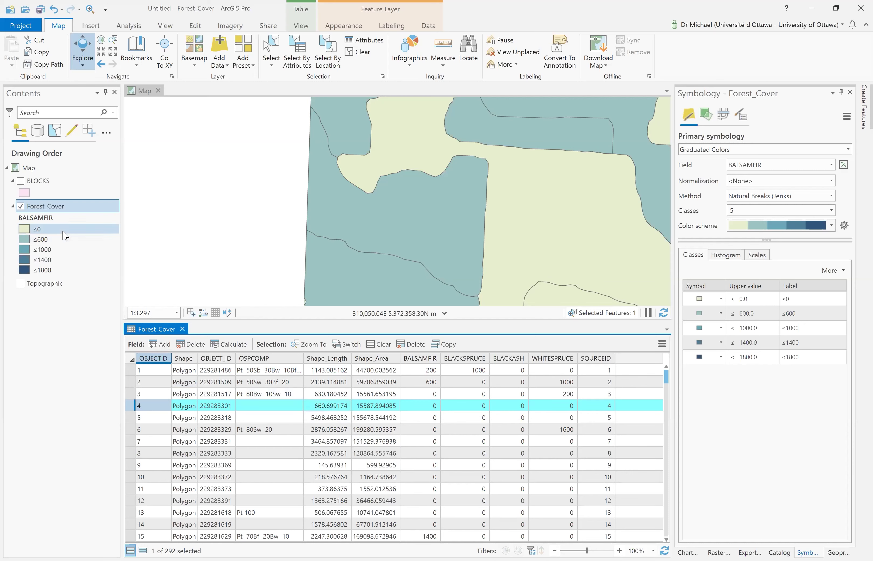
Toggle the BLOCKS layer on and off and examine Forest_Cover's Shape_Area and Shape_Length fields again
left_click(39, 182)
left_click(21, 181)
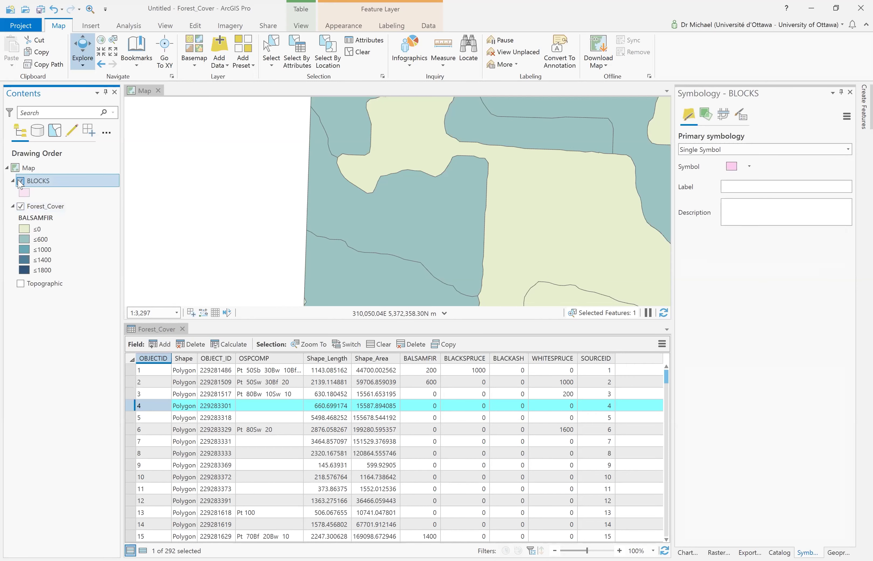
left_click(20, 181)
left_click(380, 363)
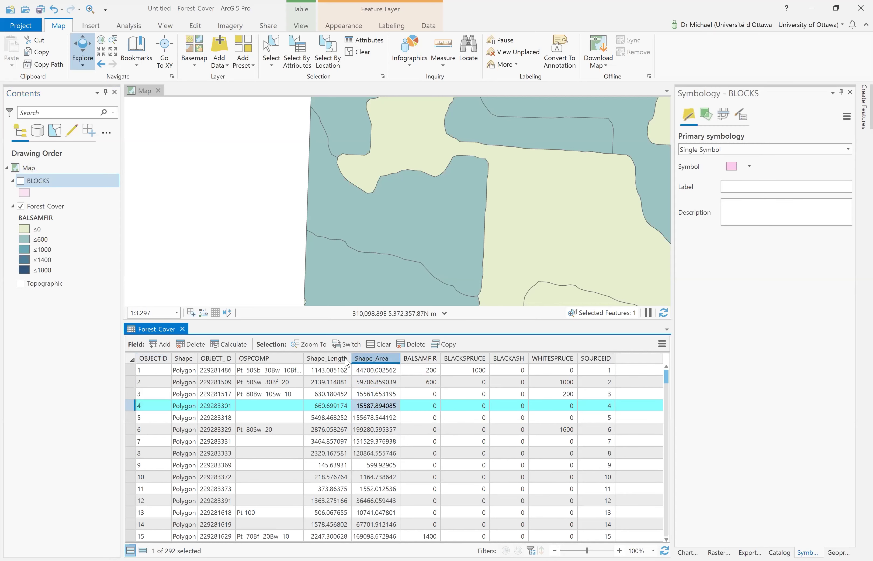
key("Left")
left_click(373, 364)
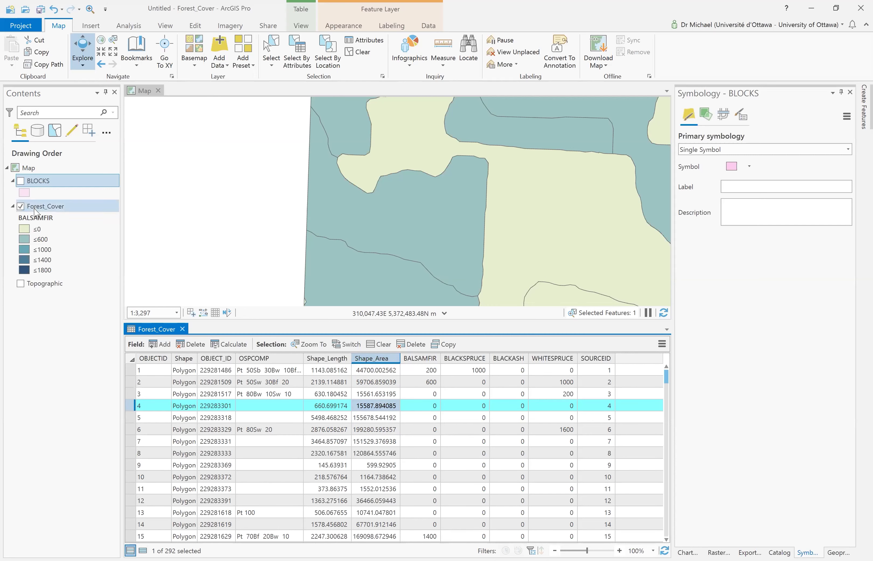
Look at the BLOCKS attribute table and close it, returning to the Forest_Cover table
right_click(38, 184)
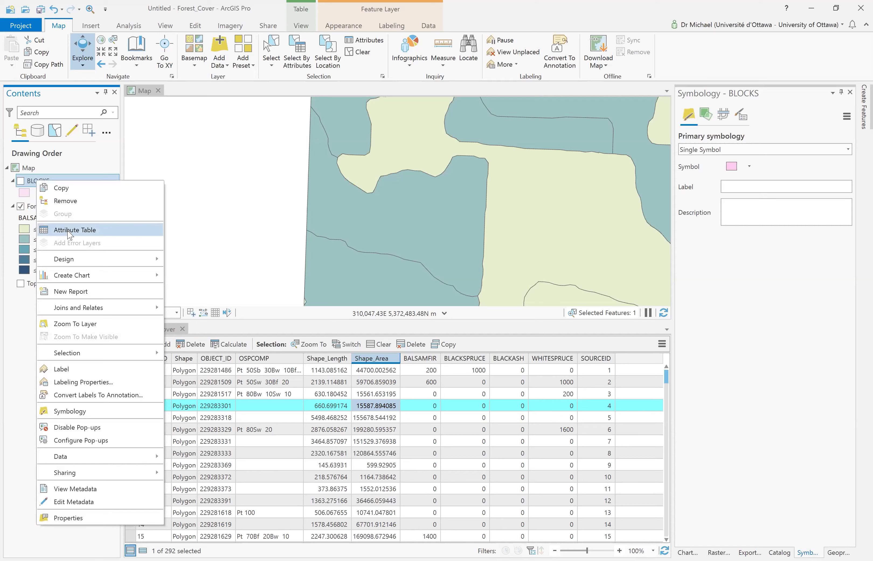
left_click(80, 231)
left_click(233, 328)
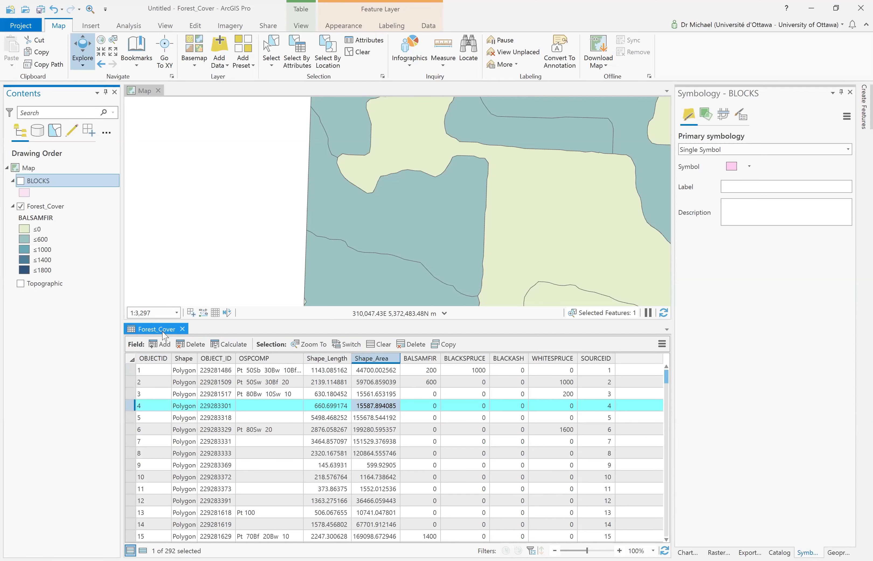
Highlight record 1's polygon from Forest_Cover's table, clear the selection and close the table
left_click(380, 362)
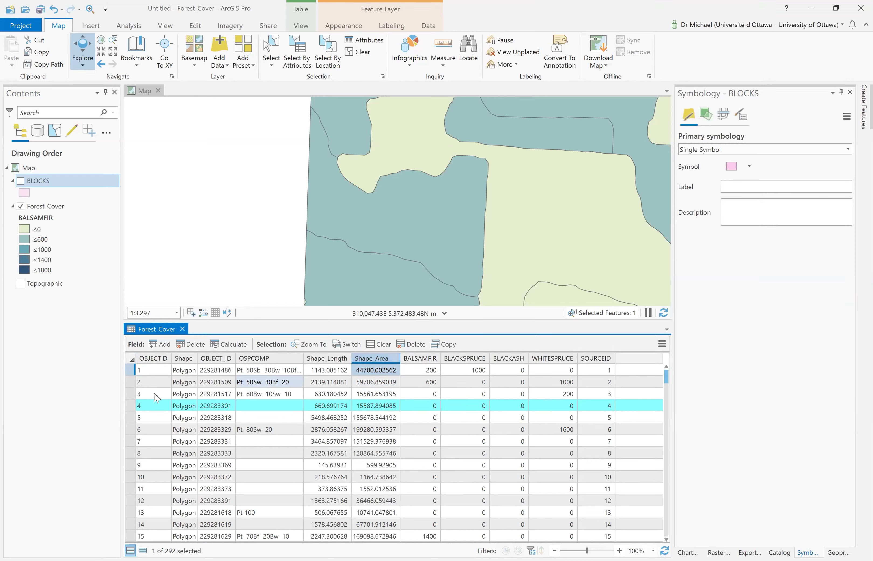
left_click(132, 369)
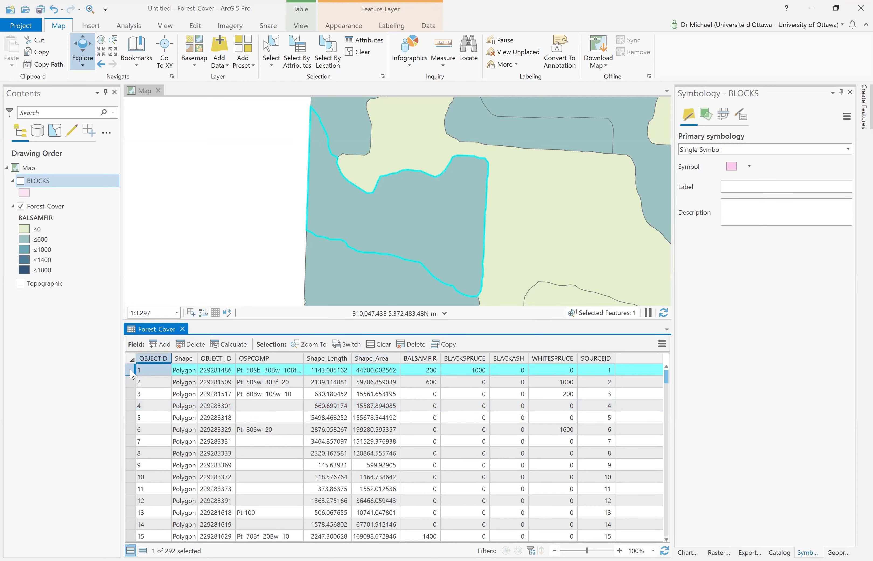
left_click(132, 370, "ctrl")
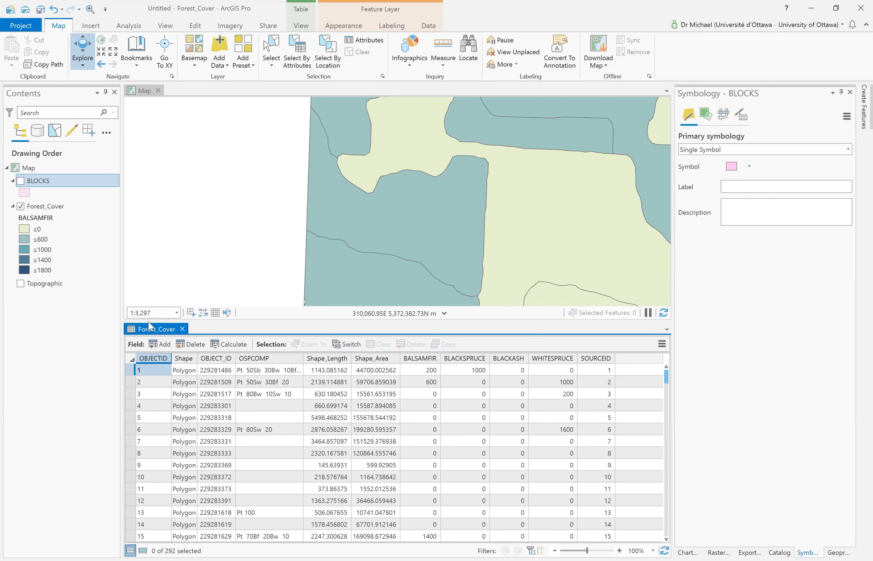
left_click(182, 329)
left_click_drag(352, 333, 271, 304)
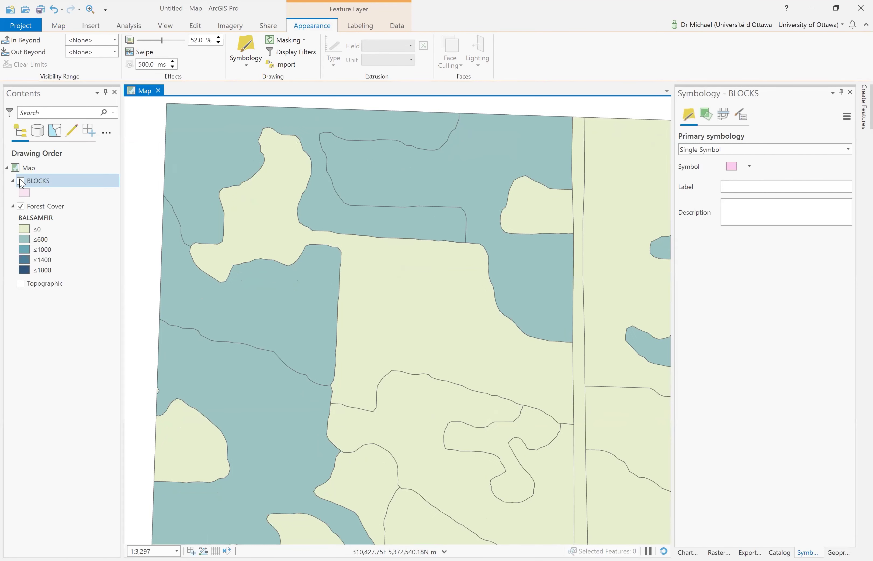
Inspect the pop-ups of two neighbouring BLOCKS polygons and, with BLOCKS hidden, of the large Forest_Cover polygon on the east side
left_click(20, 181)
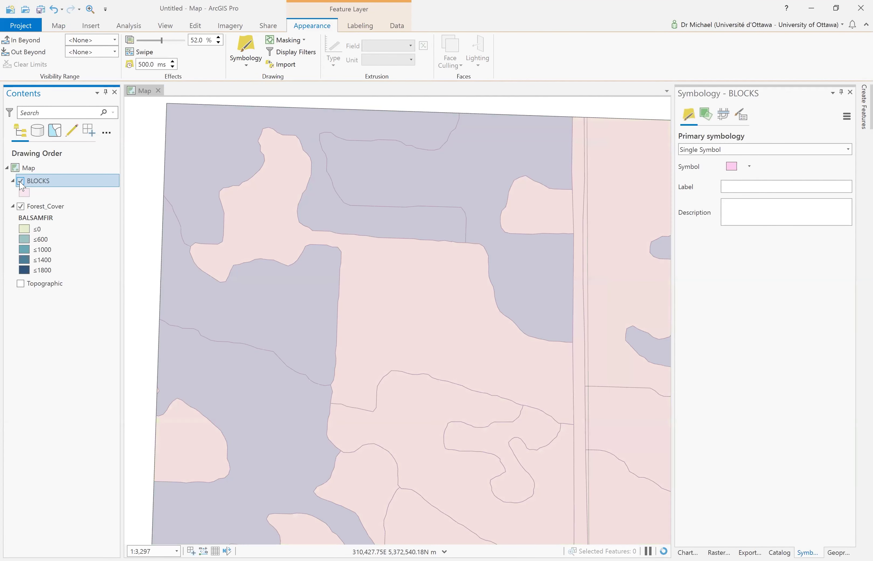
left_click(457, 300)
left_click(459, 303)
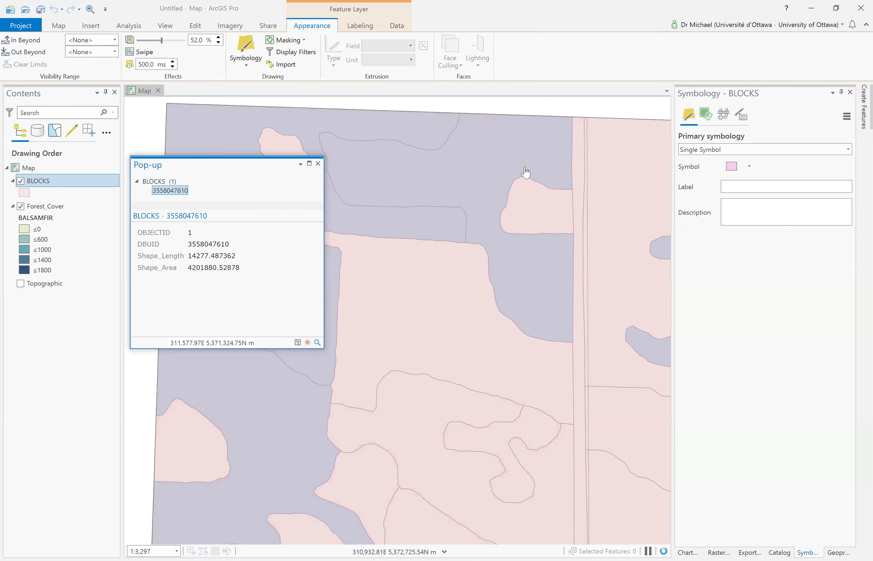
left_click(579, 145)
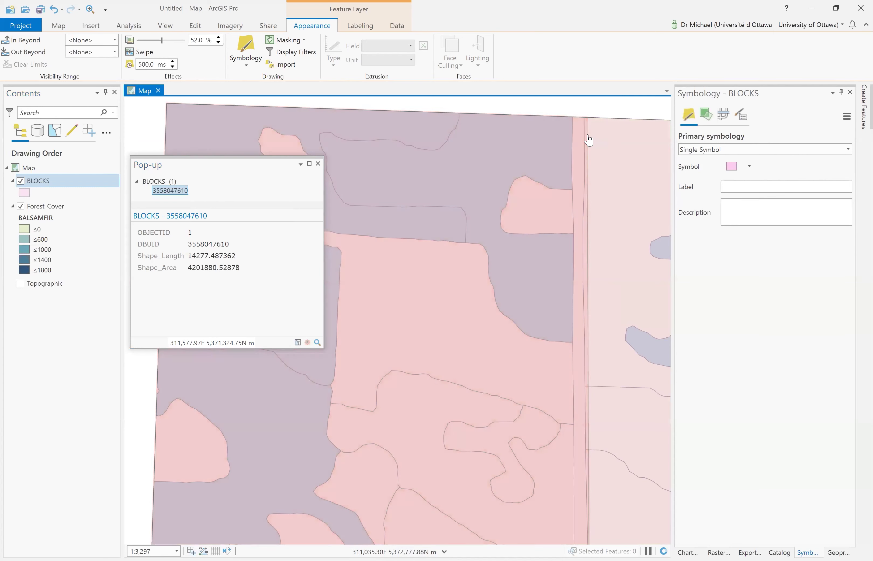
left_click(589, 140)
key("space")
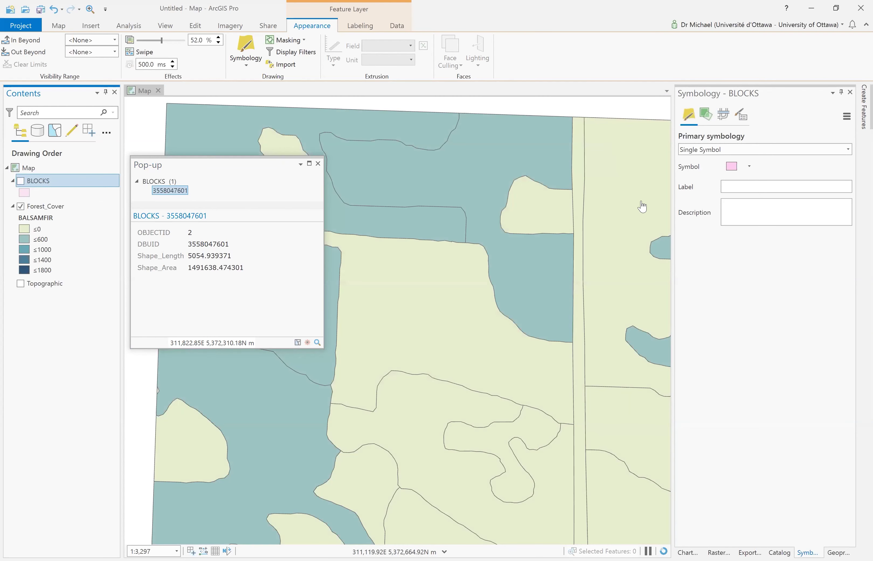
left_click(608, 191)
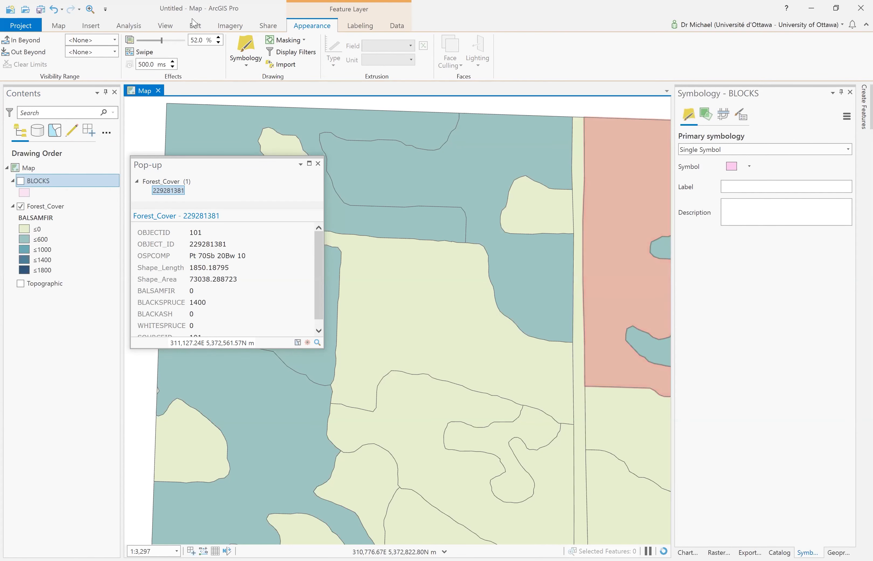
Select the large Forest_Cover polygon east of the narrow vertical strip on the map
left_click(58, 25)
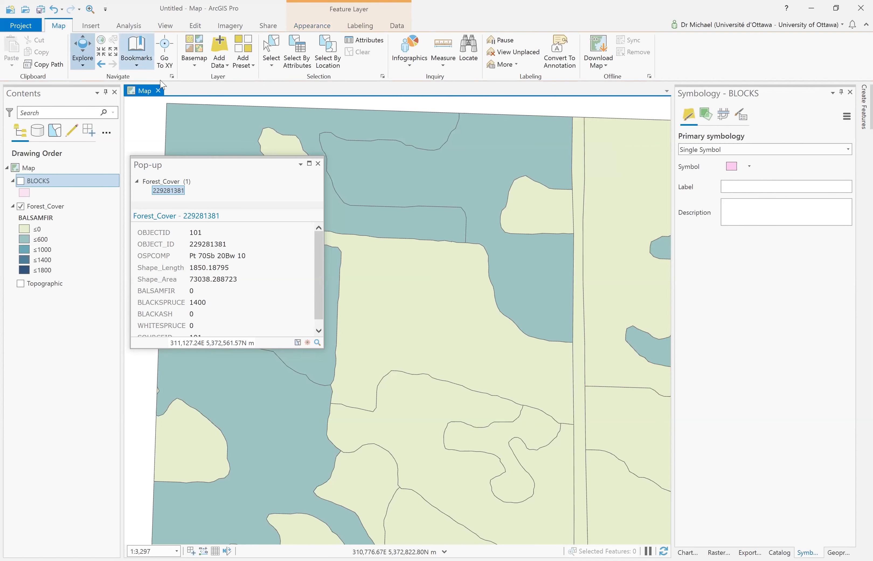
left_click(77, 64)
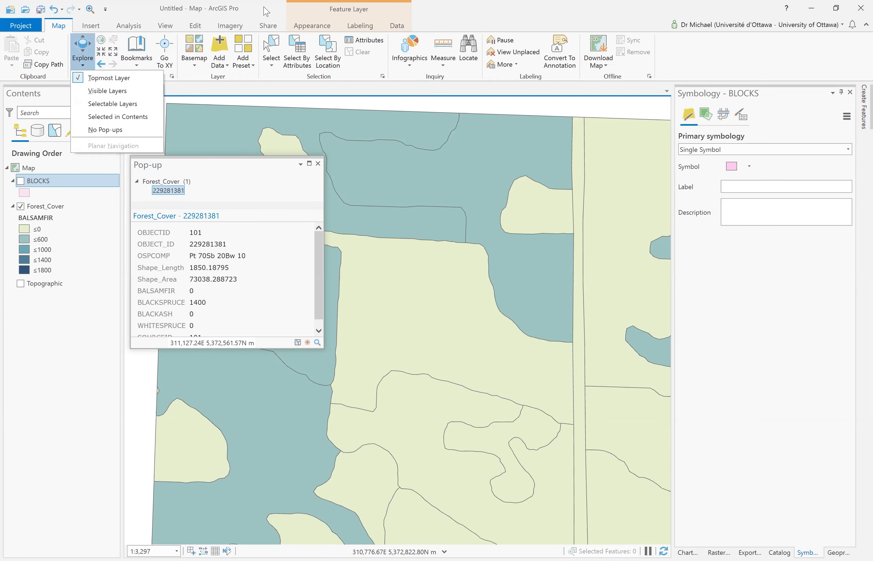
left_click(271, 49)
left_click(637, 201)
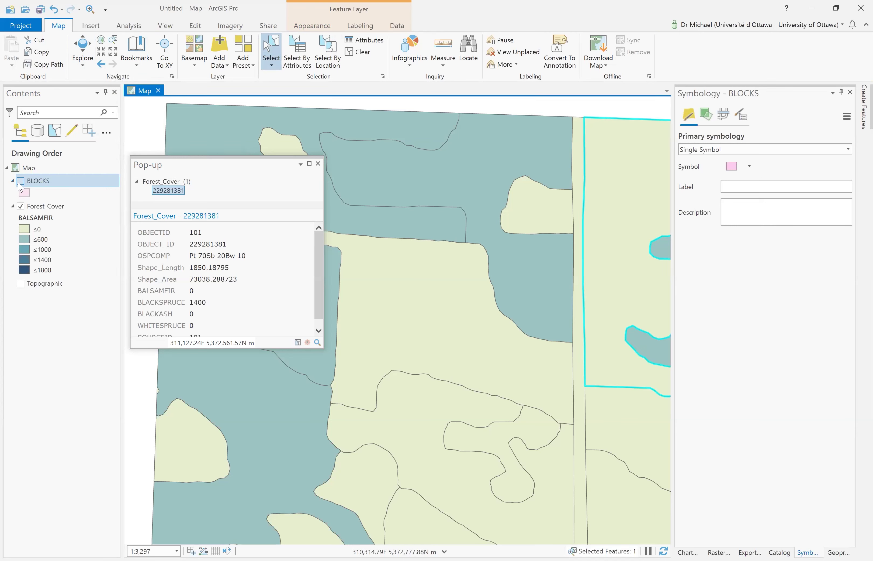
Compare the selected polygon's western edge with the nearby BLOCKS boundary by toggling BLOCKS at close range, leaving BLOCKS visible
left_click(20, 181)
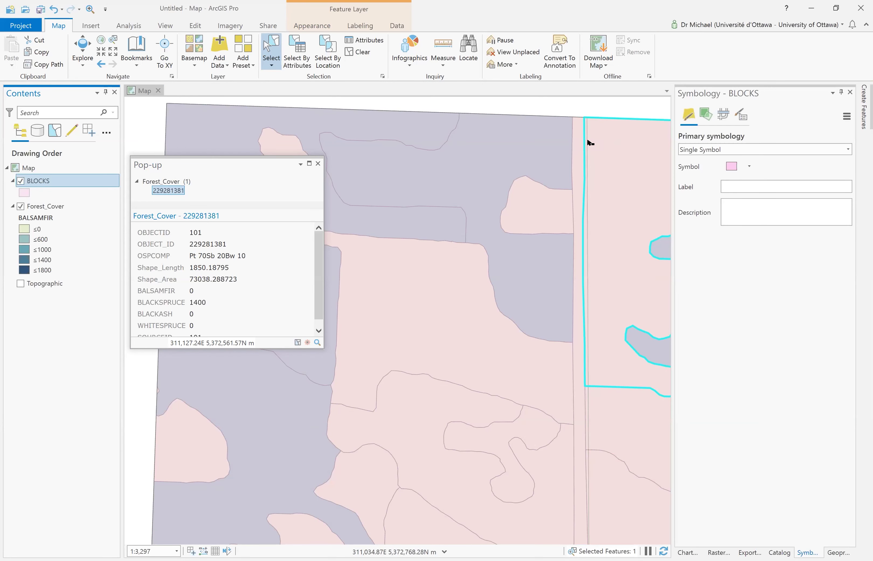
scroll(588, 280, "up", 5)
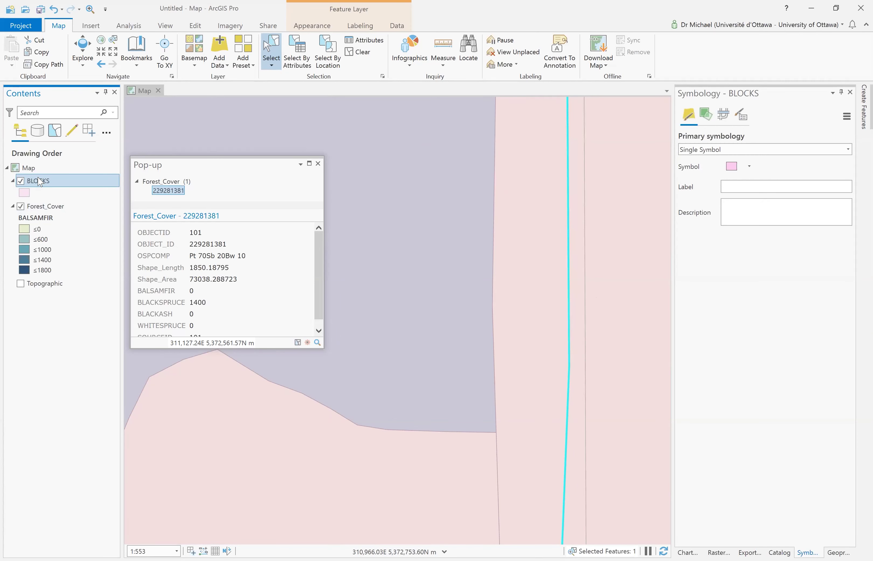
left_click(21, 181)
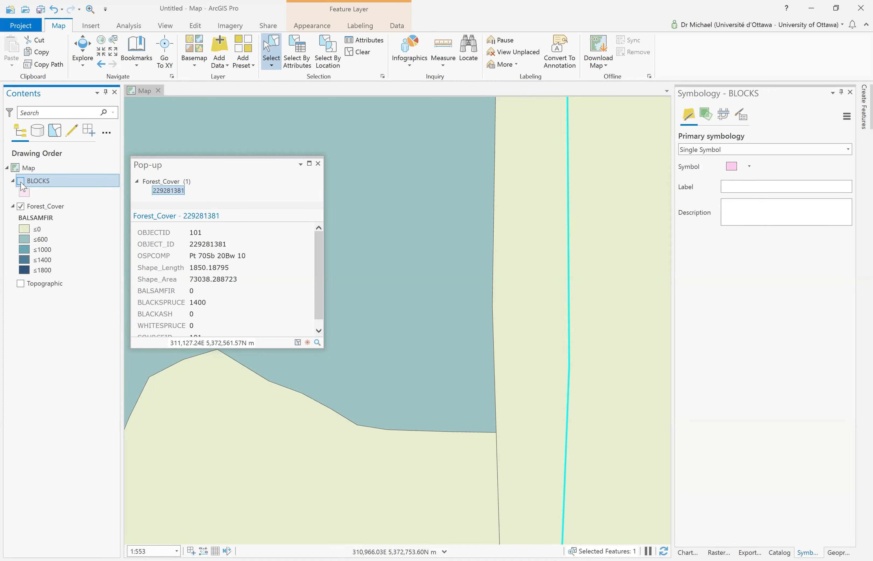
left_click(21, 181)
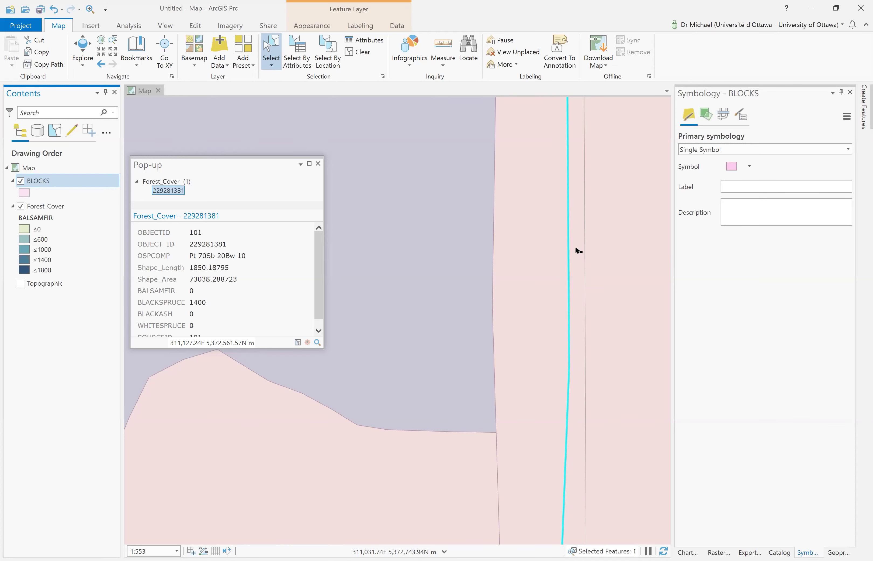
left_click(20, 180)
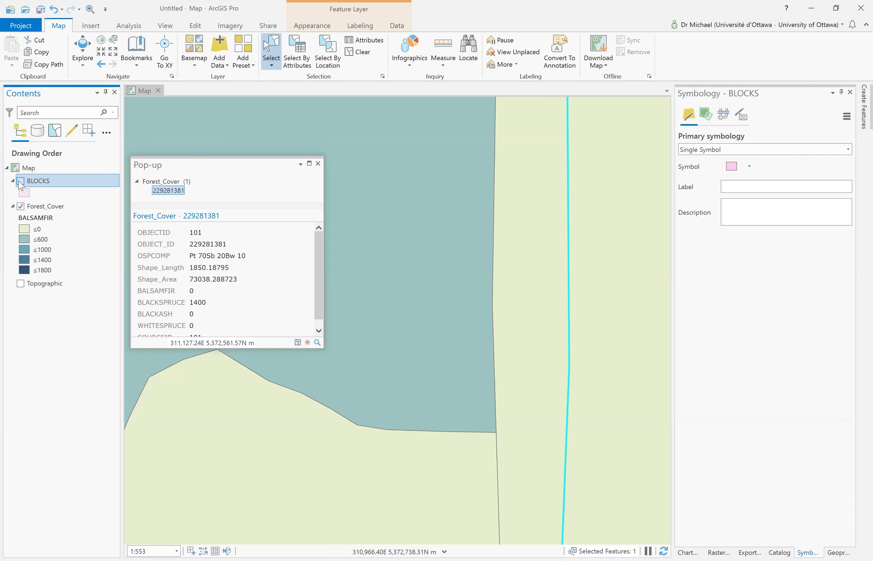
left_click(20, 180)
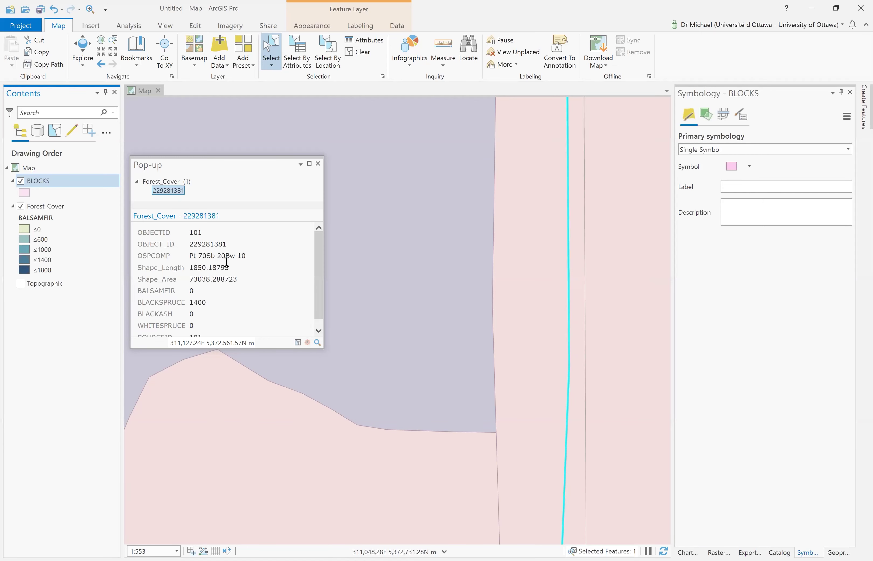
left_click(21, 180)
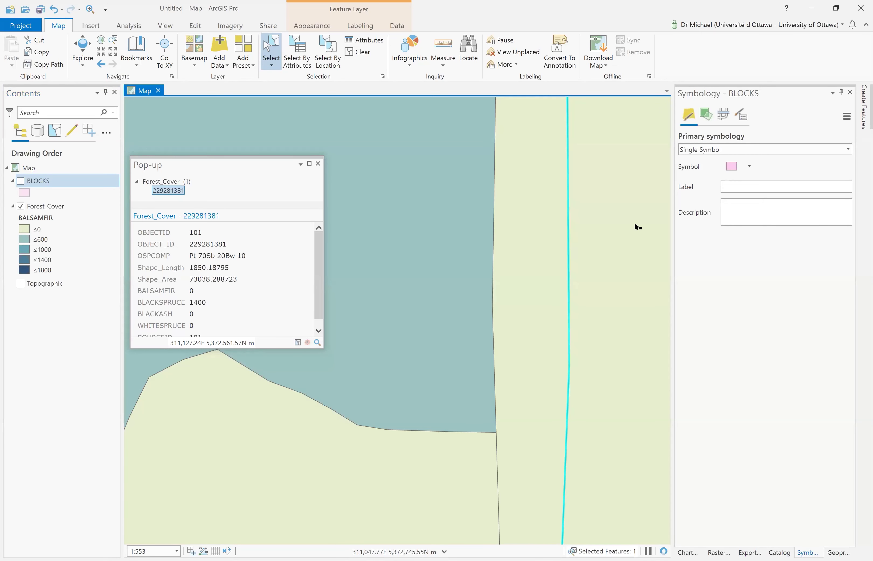
left_click(21, 181)
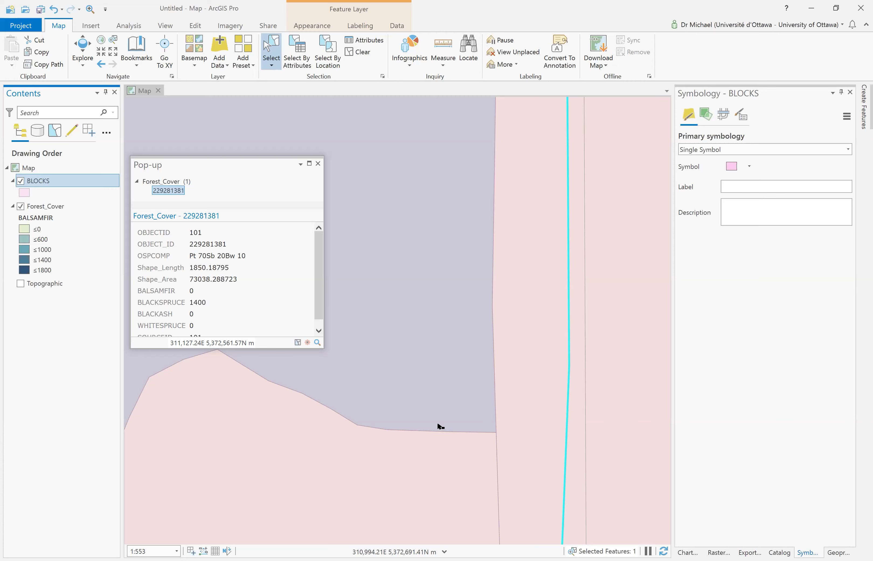
Open Forest_Cover's attribute table and close the feature pop-up
right_click(43, 209)
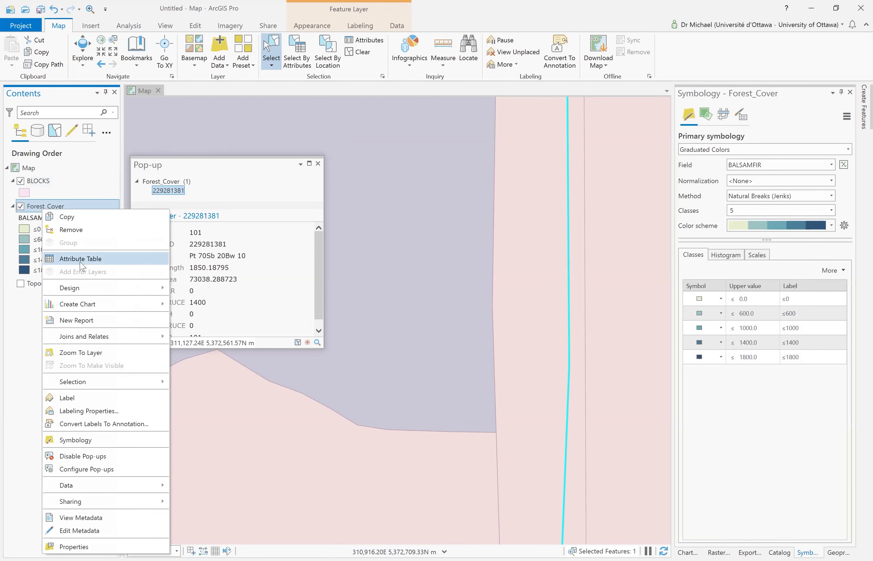
left_click(80, 261)
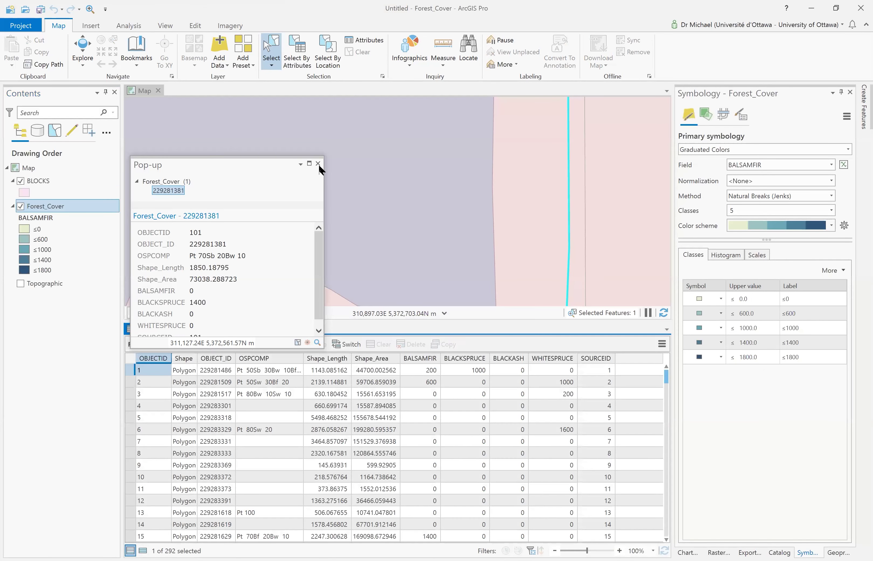
left_click(318, 164)
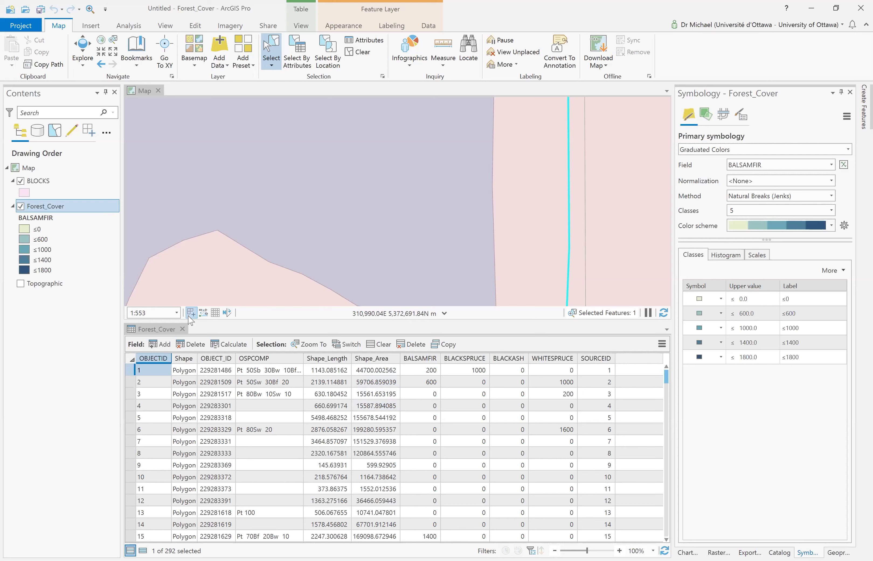
Open the Python window and run "import arcpy"
left_click(130, 26)
left_click(37, 52)
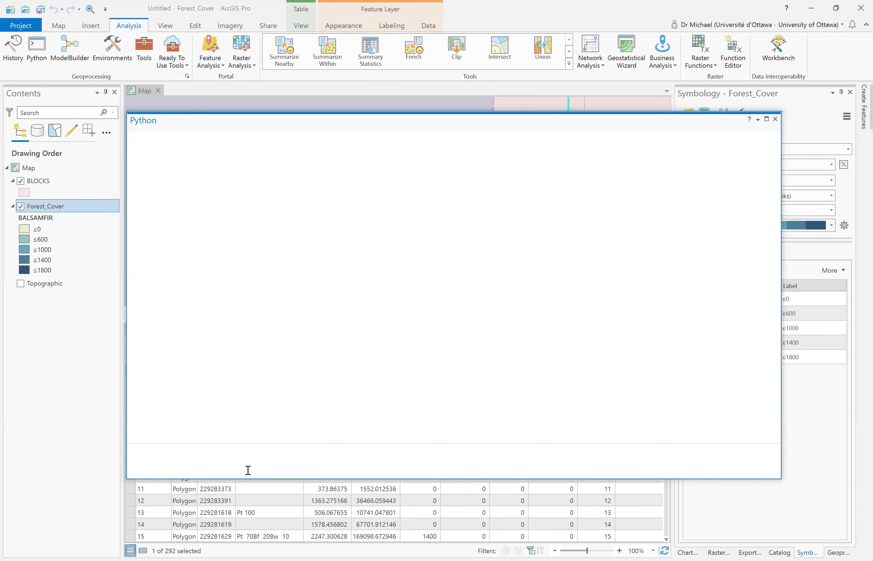
type("import arcpy")
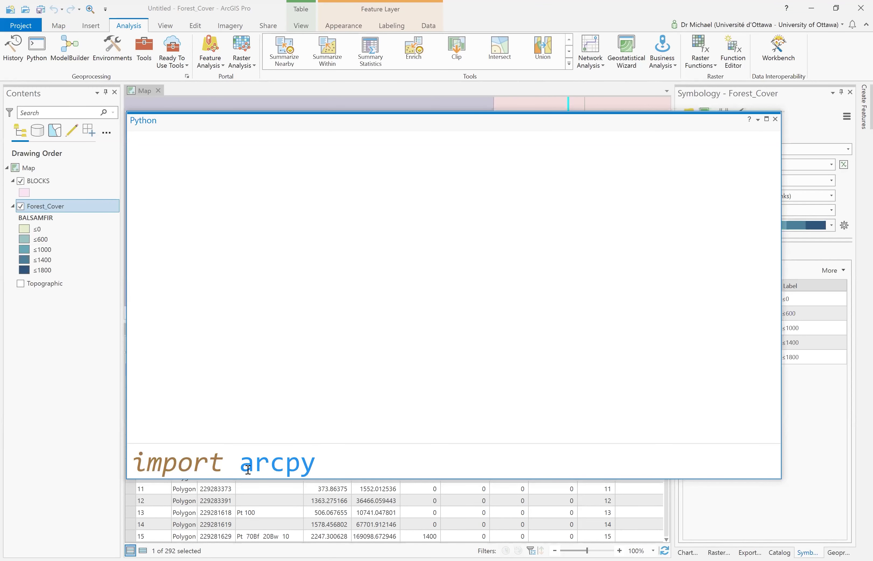
key("Return")
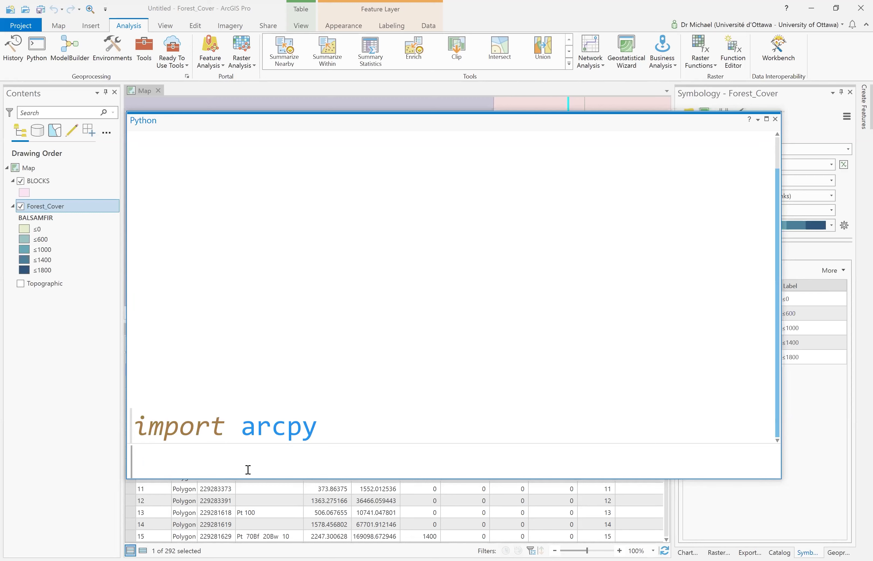
Run "from arcpy.analysis import *" in the Python window
type("from arc")
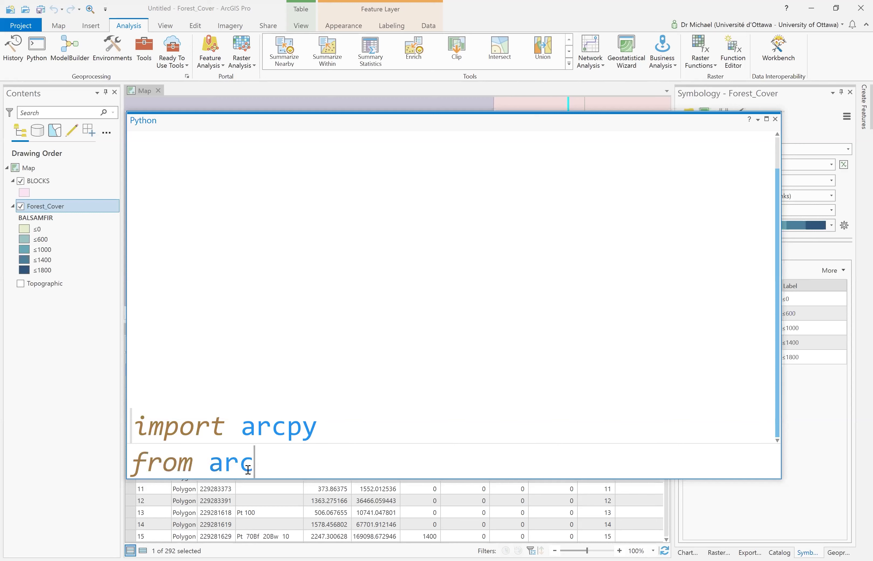
type("py.ana")
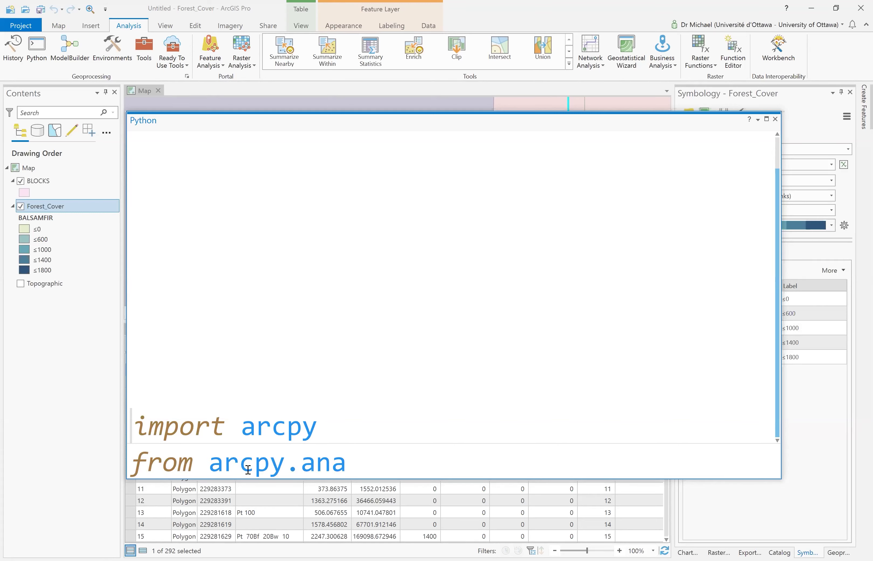
type("lysis import *")
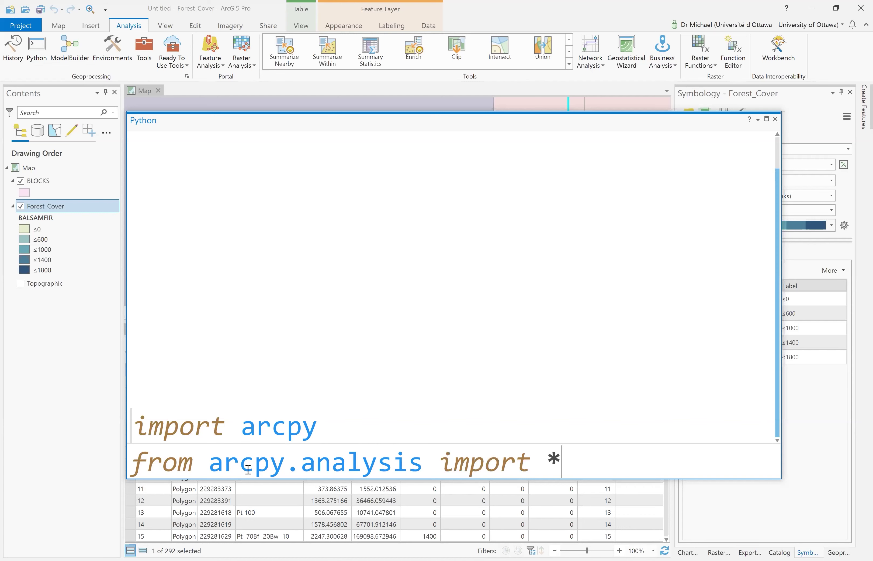
key("Return")
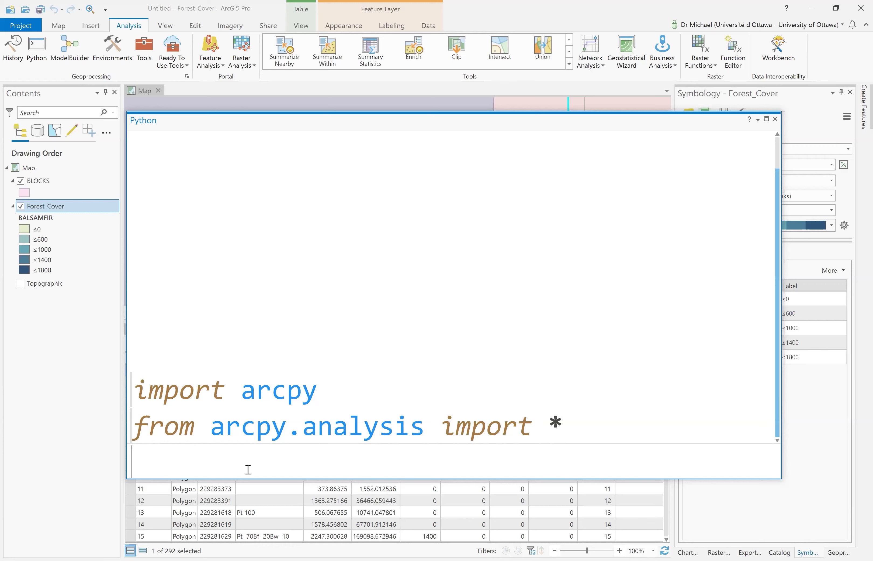
Run "from arcpy.management import *" in the Python window
type("from arcpy.mana")
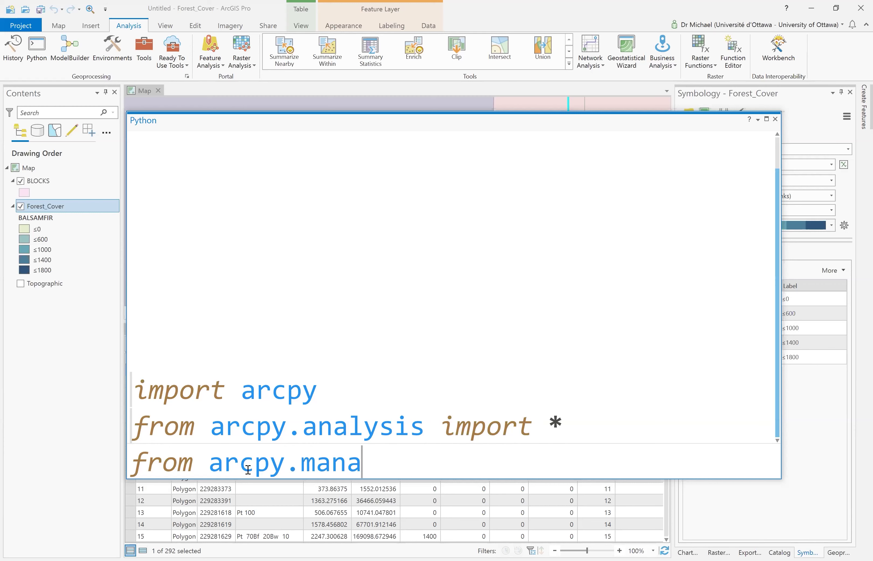
type("gem")
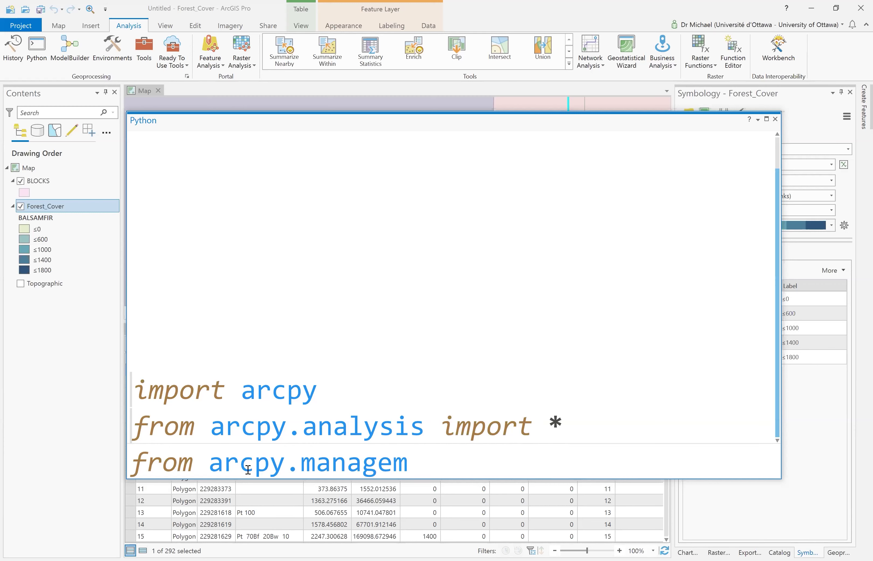
type("ent import *")
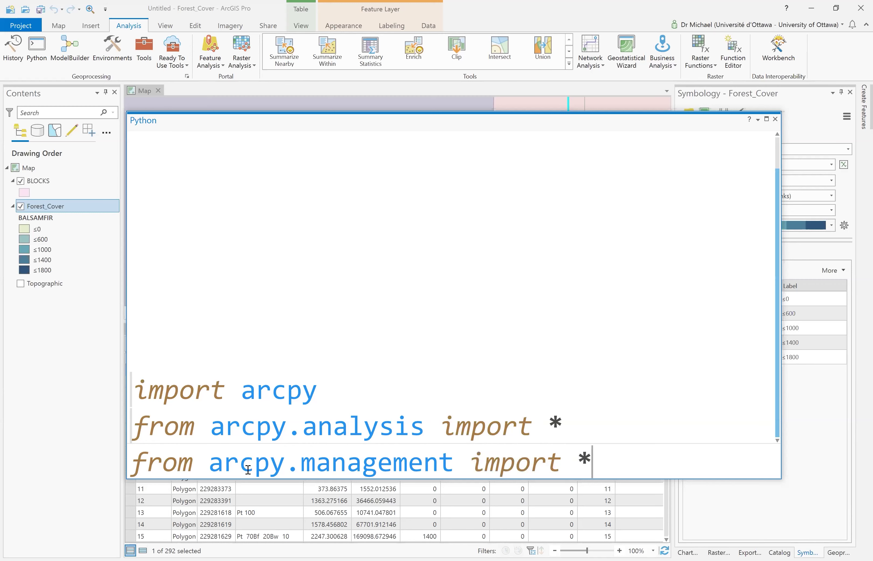
key("Return")
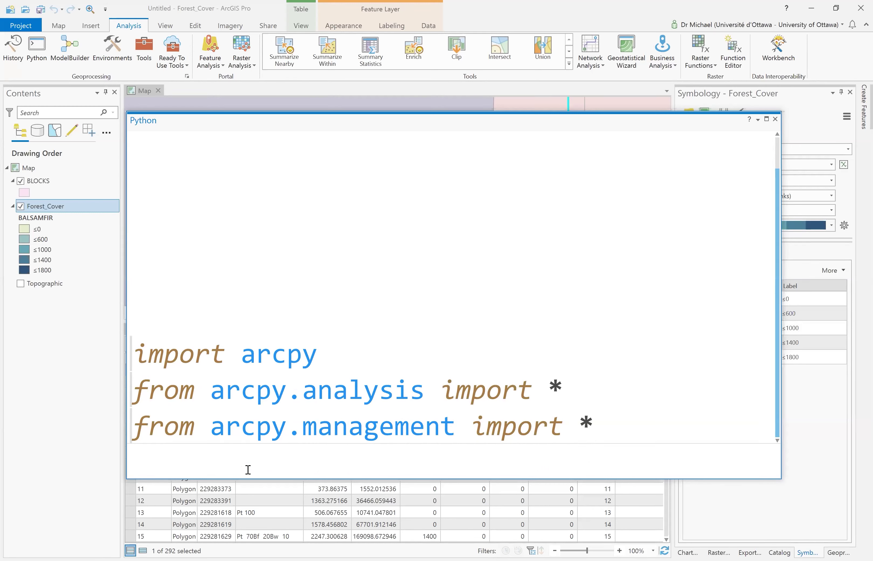
Run "from arcpy import env" in the Python window
type("from ")
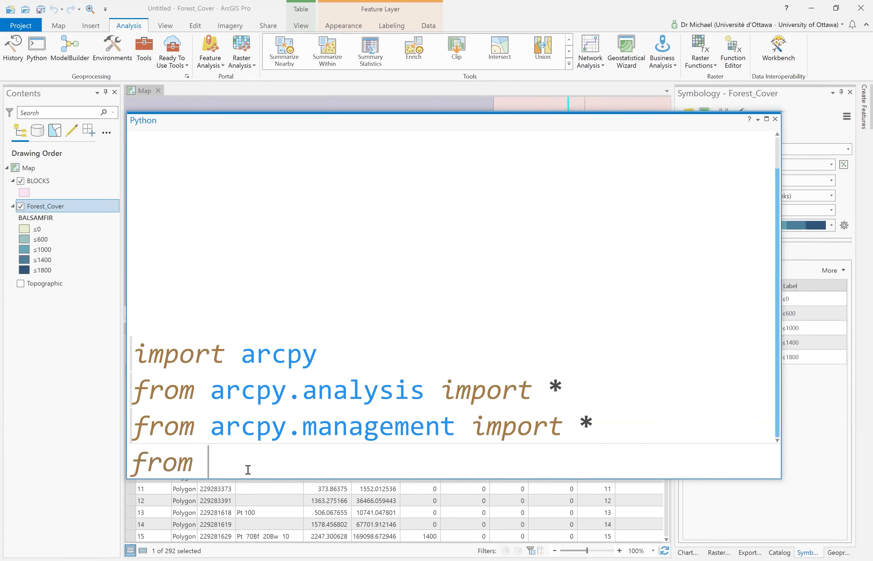
type("arcpy import env")
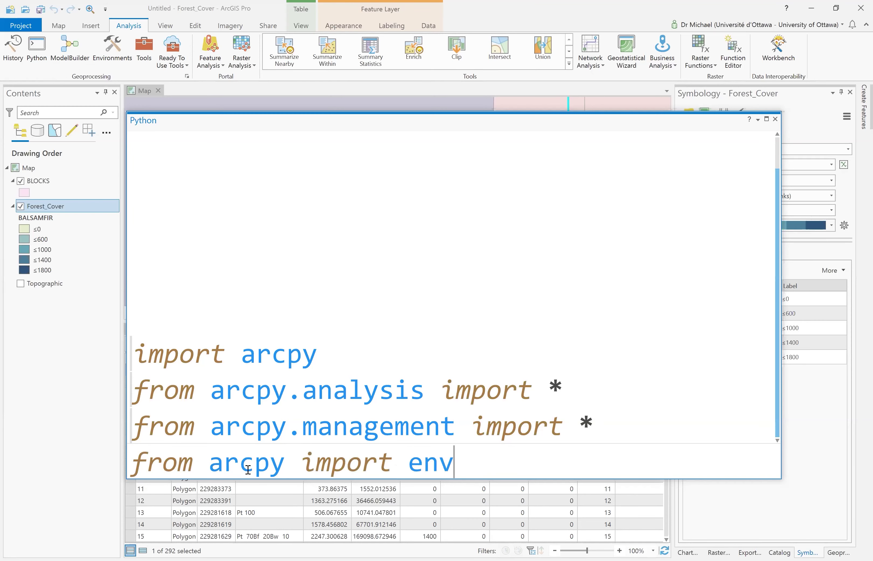
key("Return")
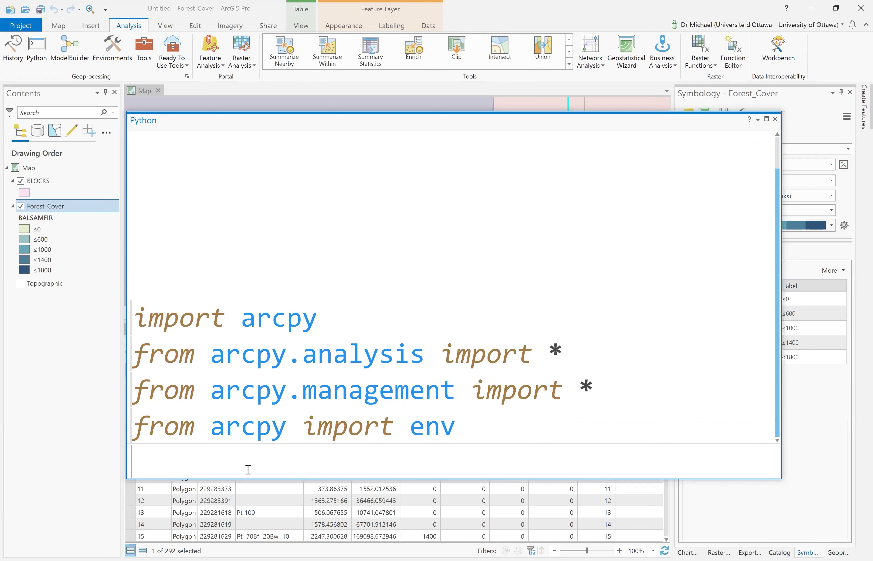
Enter the comment "#Start by creating variable names" in the Python window
type("#STart")
key("BackSpace")
key("BackSpace")
key("BackSpace")
key("BackSpace")
key("BackSpace")
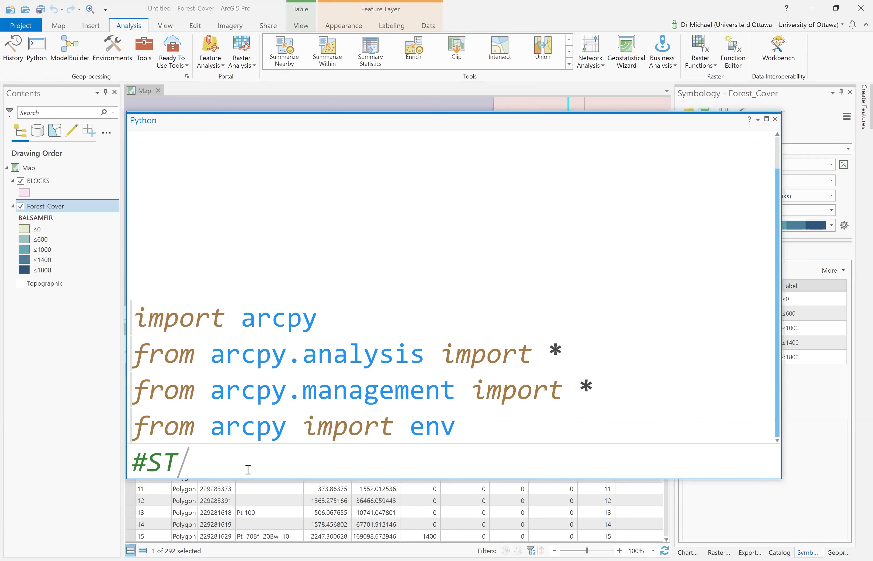
type("tart by ")
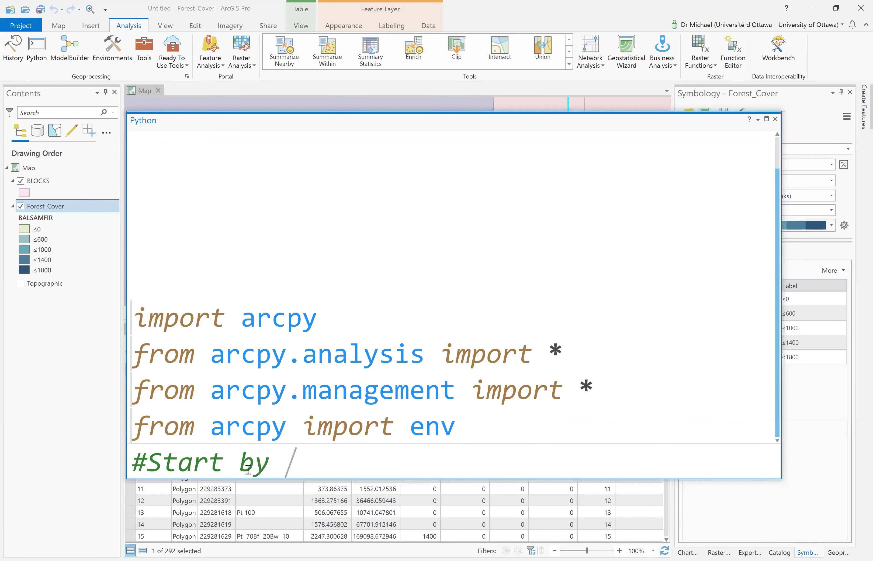
type("creating ")
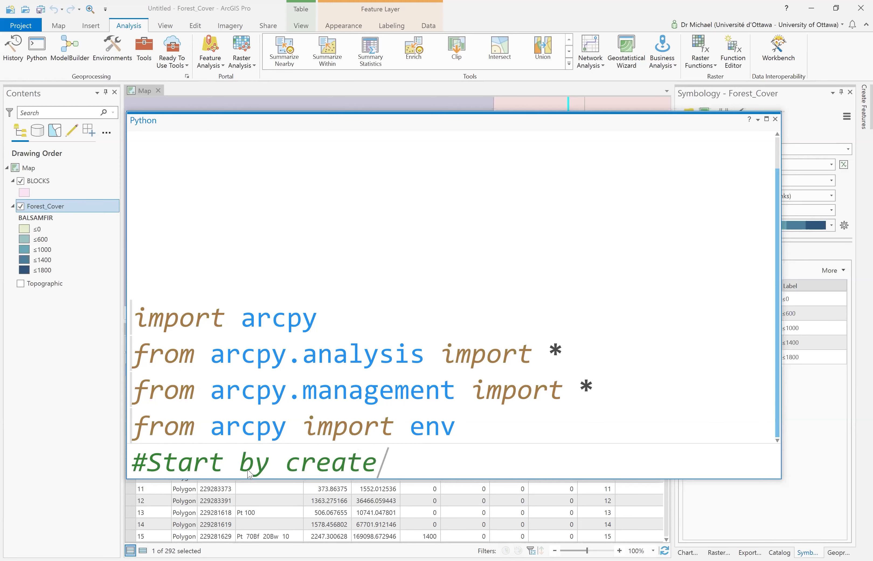
type("a")
key("BackSpace")
key("BackSpace")
key("BackSpace")
type("variable names")
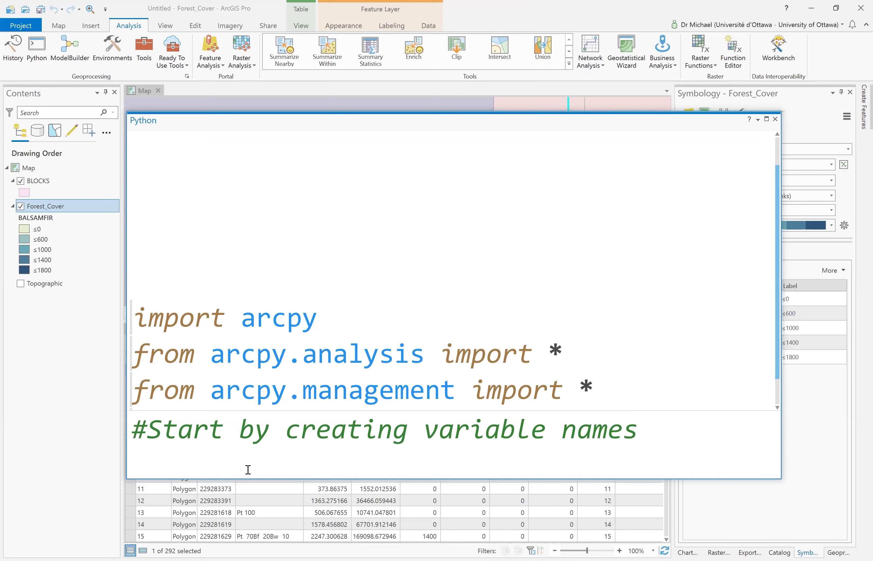
key("Return")
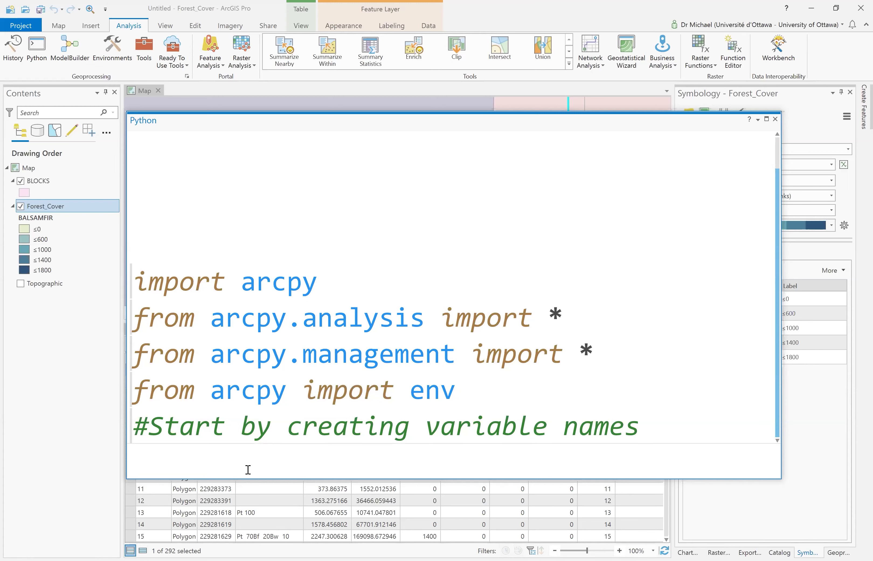
Assign the Forest_Cover layer to a variable named source by running source="Forest_Cover"
type("source=")
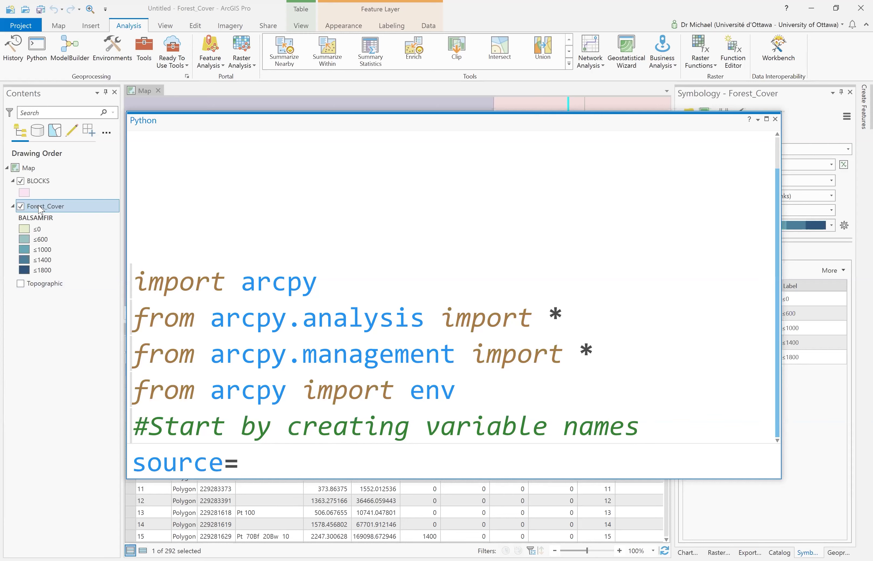
left_click_drag(41, 209, 272, 474)
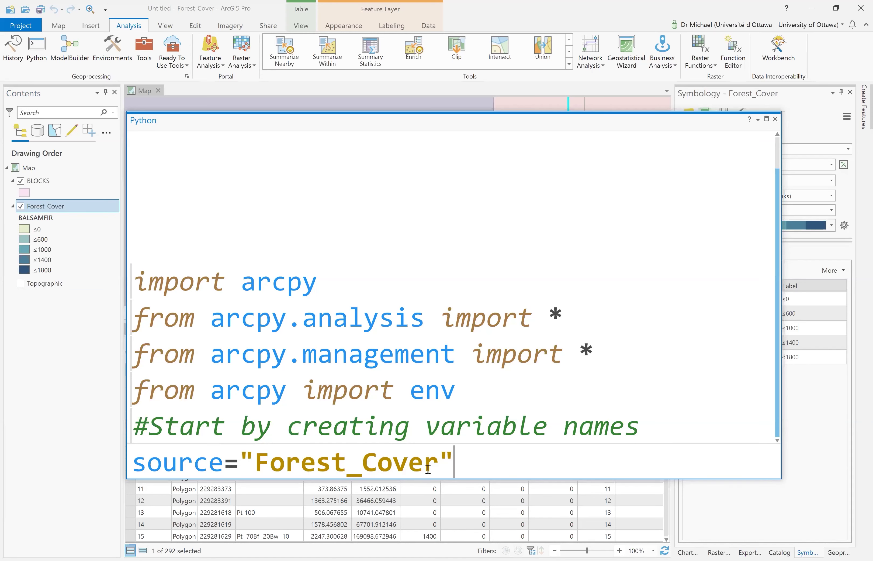
key("Return")
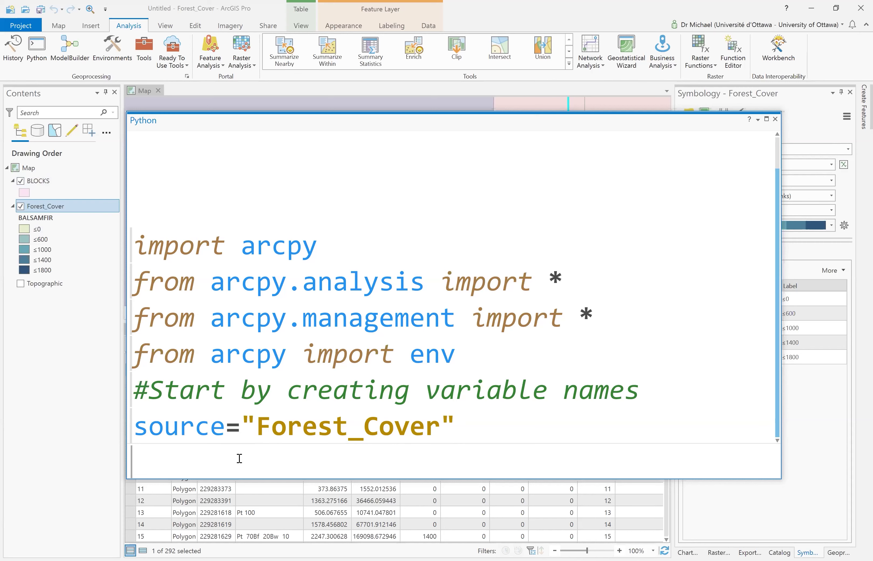
Assign the BLOCKS layer to a variable named target by running target="BLOCKS"
type("target")
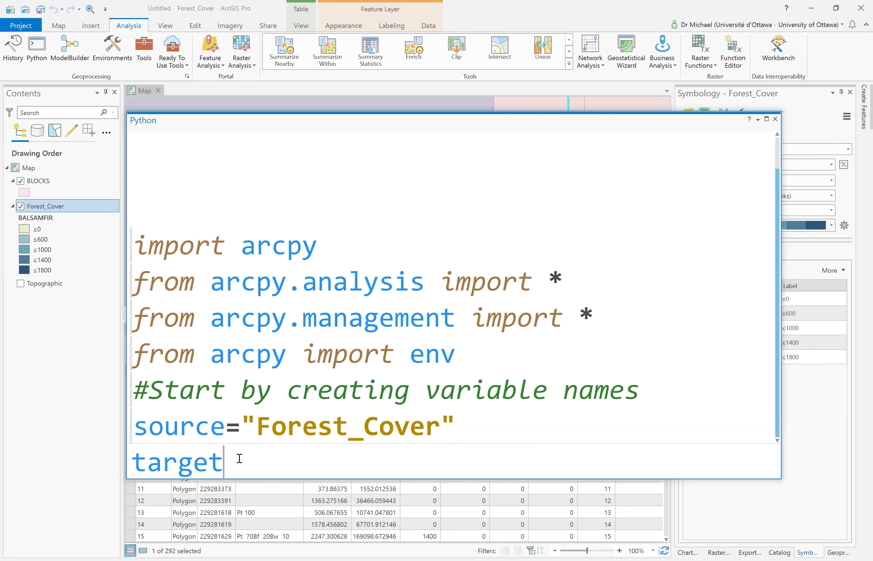
type("=")
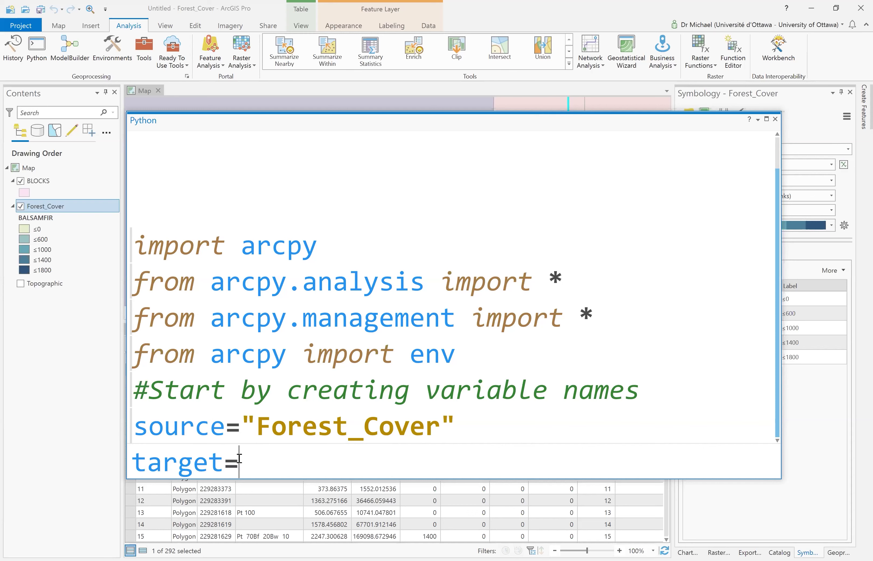
left_click(41, 184)
left_click_drag(276, 474, 278, 467)
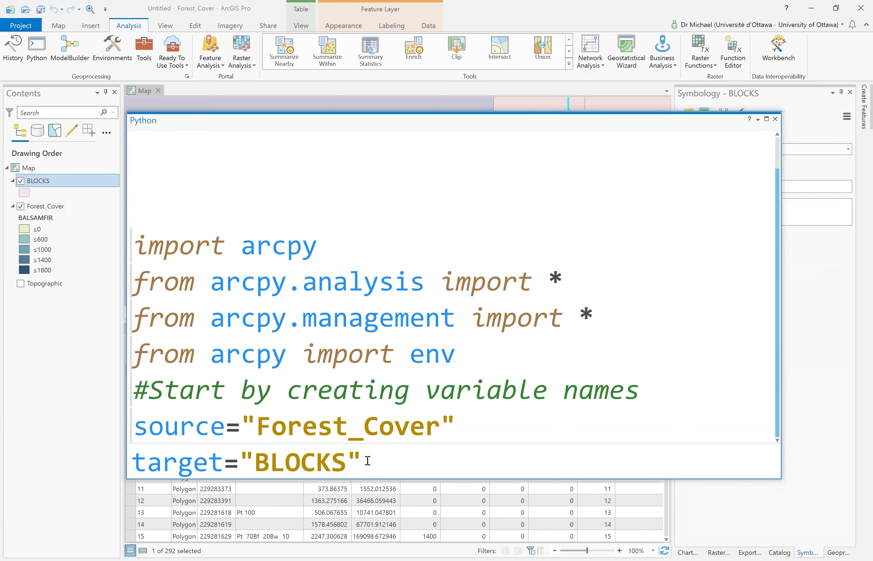
key("Return")
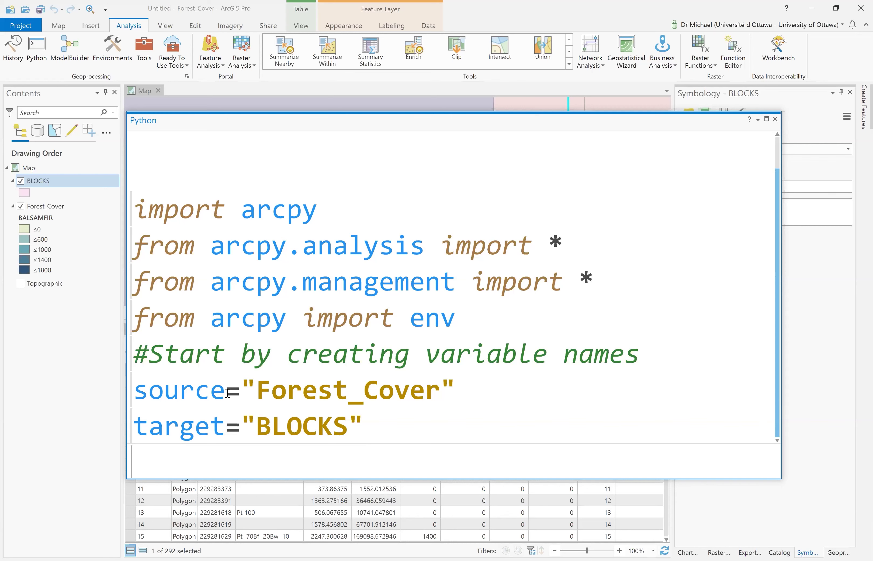
Begin an AddField() call on the new Python input line and dismiss the layer suggestions for its input table
left_click_drag(226, 390, 456, 383)
left_click(263, 459)
type("Add")
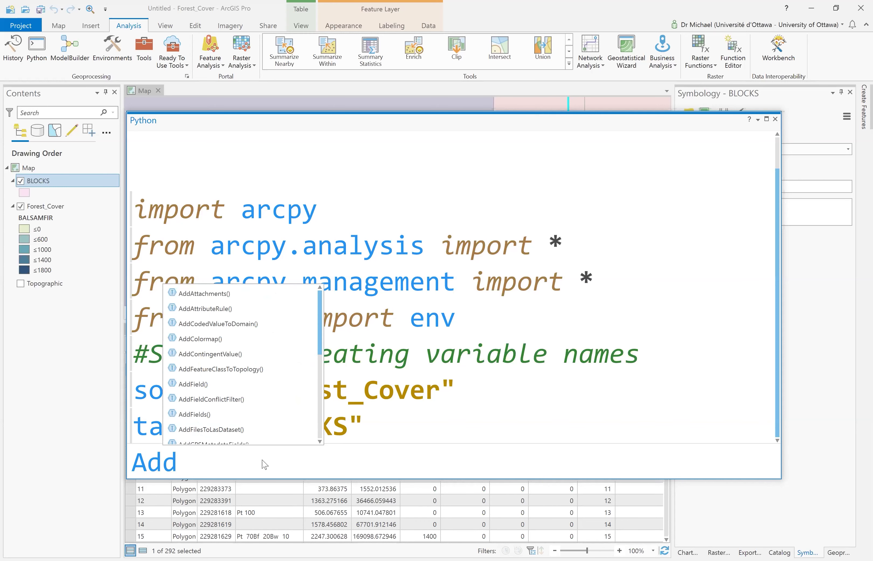
type("F")
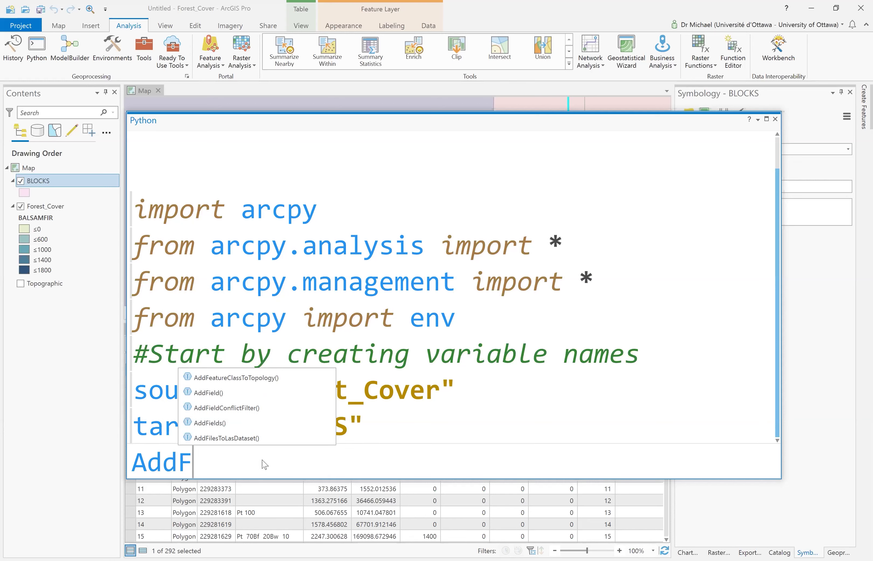
key("Up")
key("Up")
key("Up")
key("Up")
key("Tab")
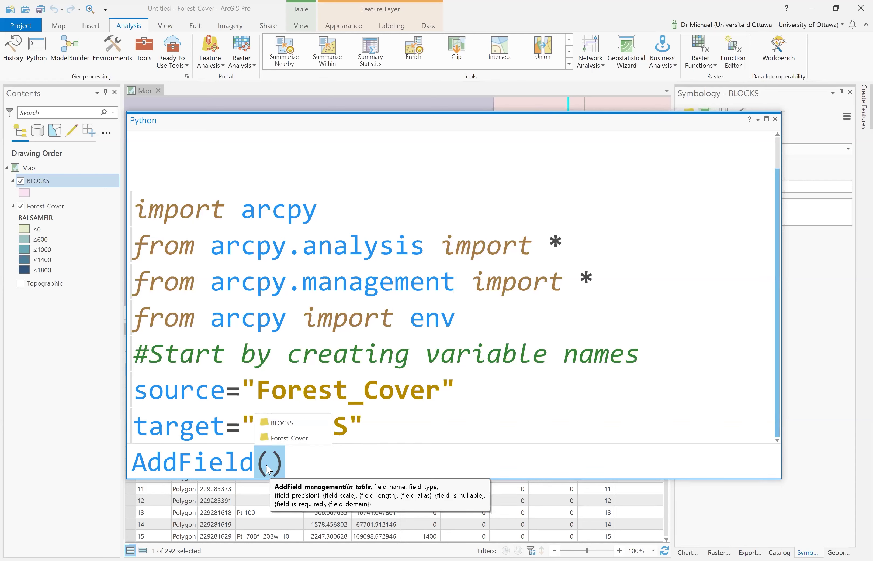
key("Escape")
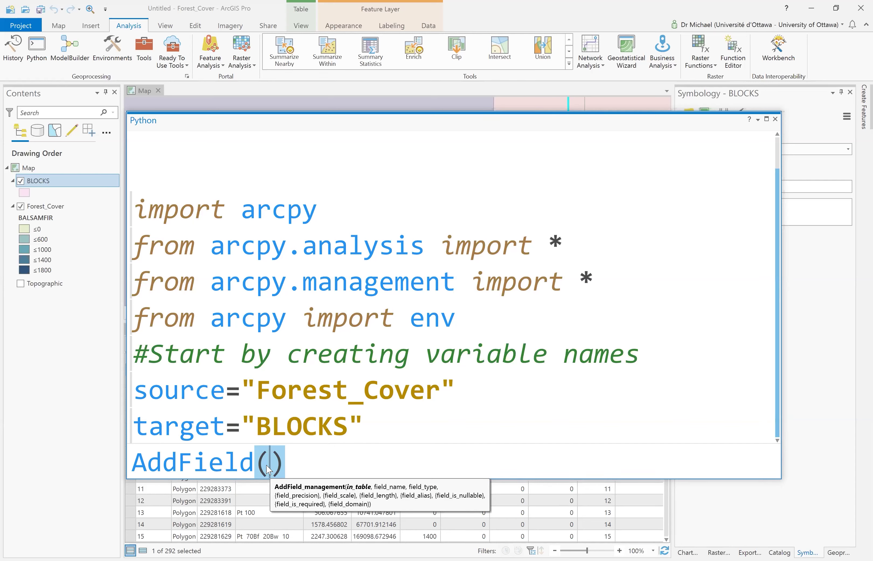
Complete and run AddField(source,"SOURCEAREA", 'DOUBLE'), and select row 13's cell in the new column of the Forest_Cover table
type("source,")
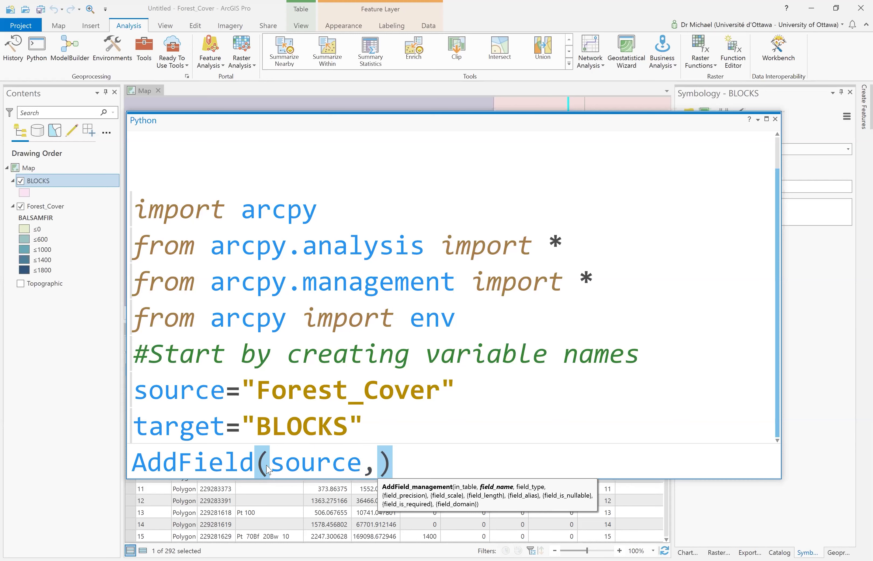
type("\"S")
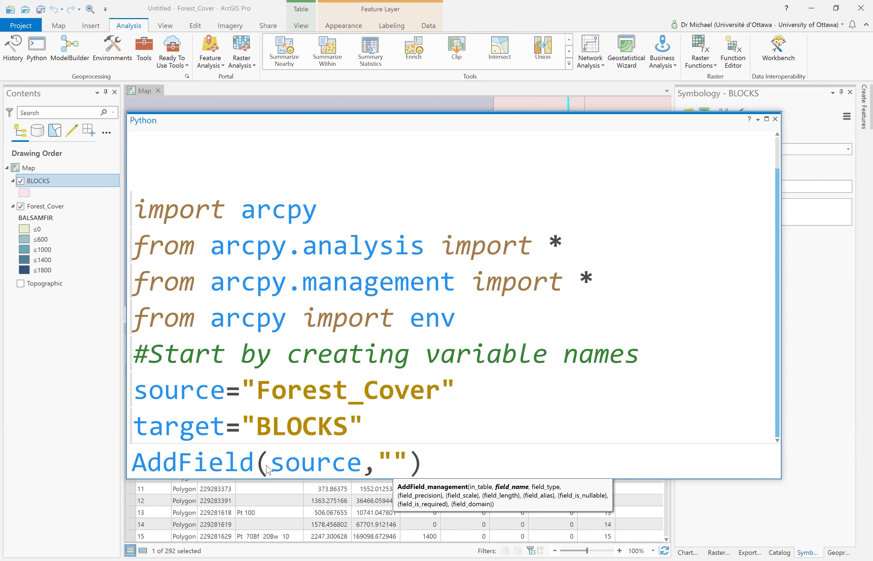
type("OURCEAREA")
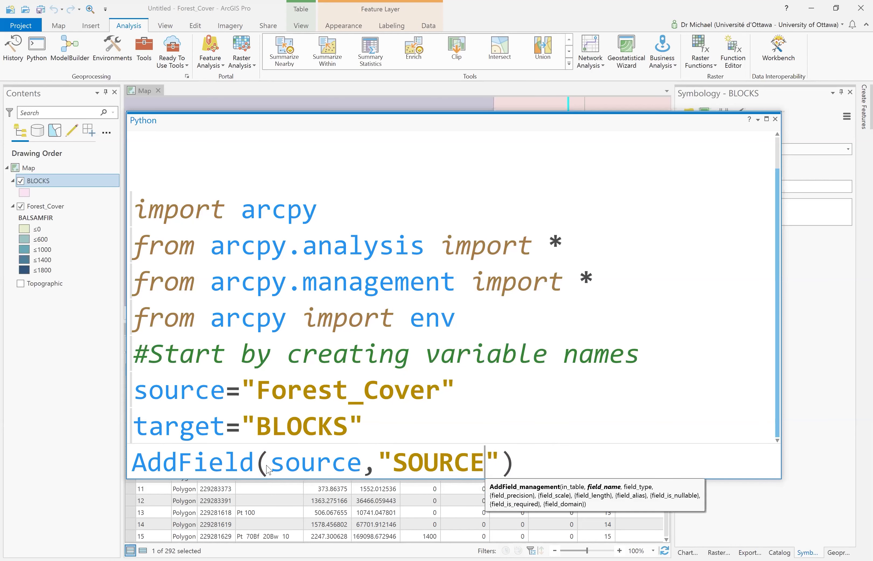
key("Right")
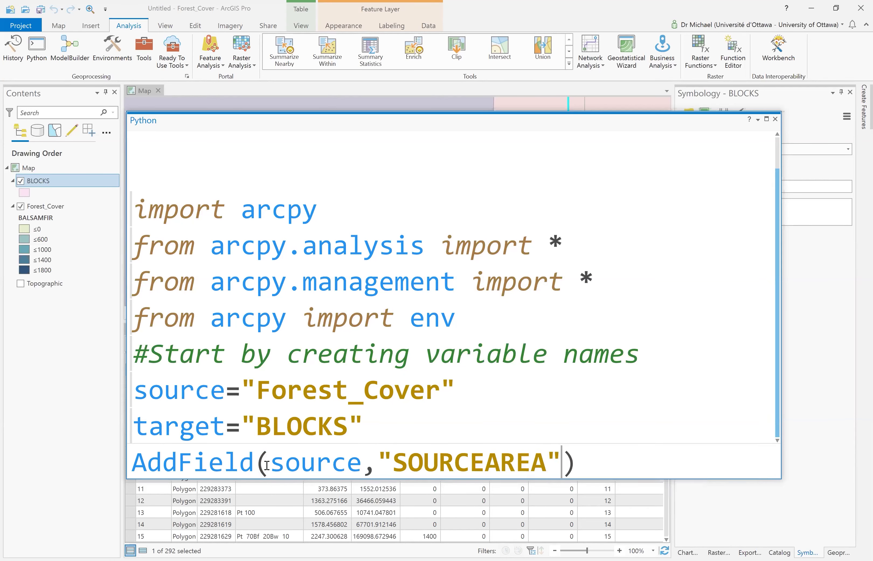
type(",")
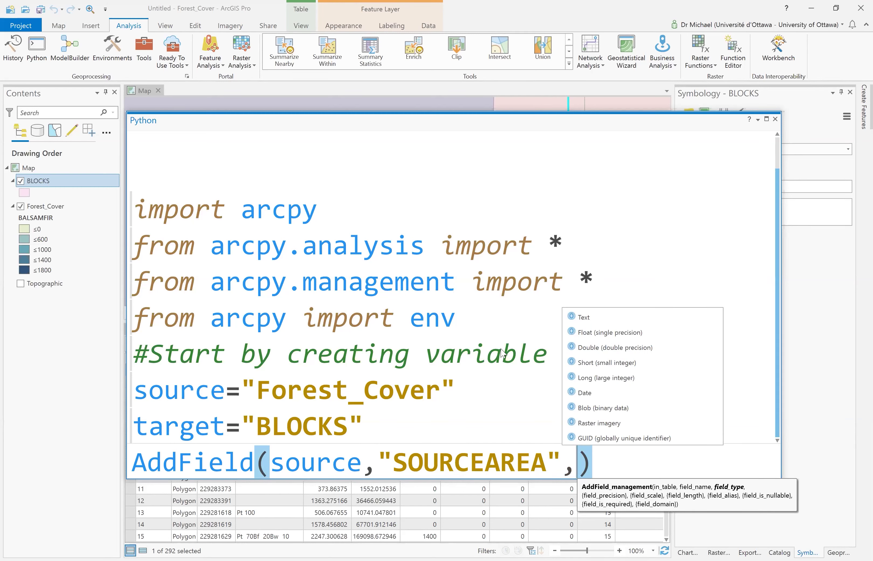
double_click(586, 347)
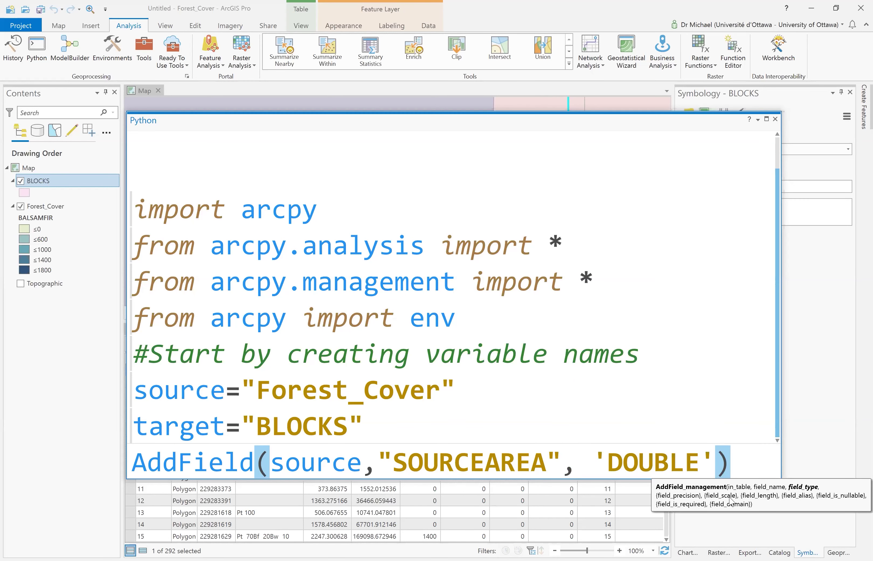
left_click(745, 461)
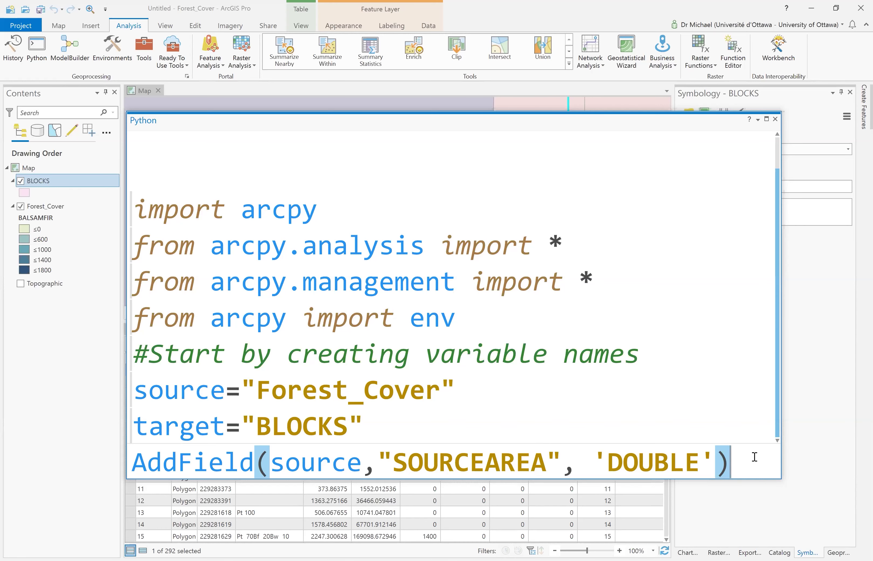
key("Return")
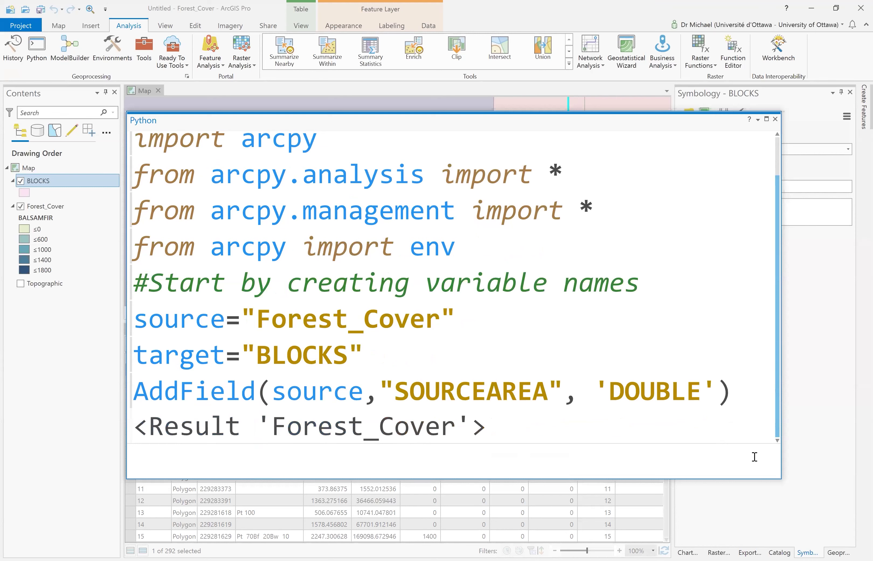
left_click(627, 513)
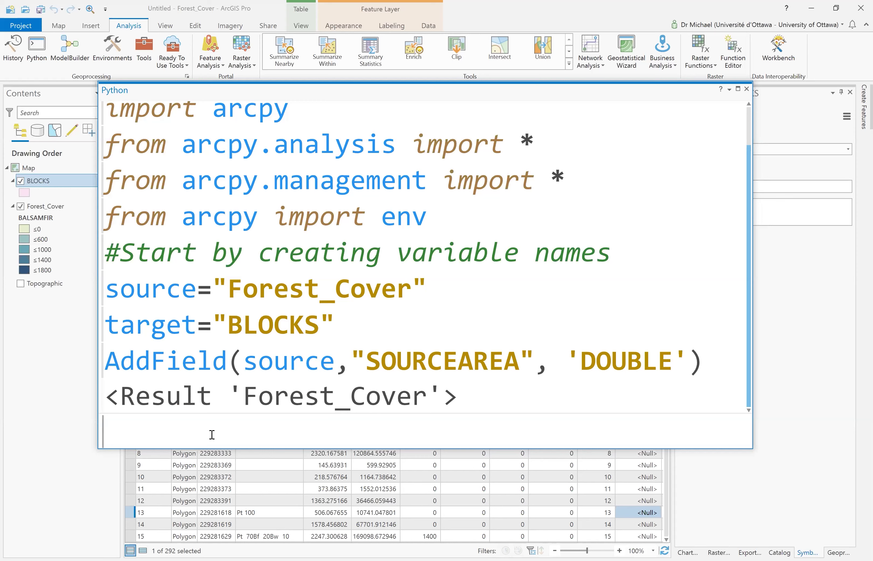
Begin a CalculateField() call on the new Python input line with source as its input table
type("C")
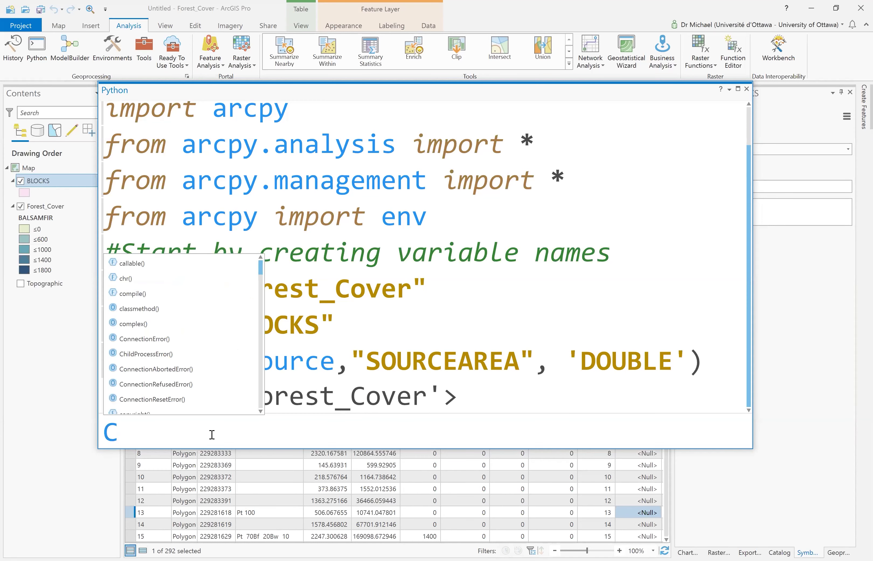
type("alcul")
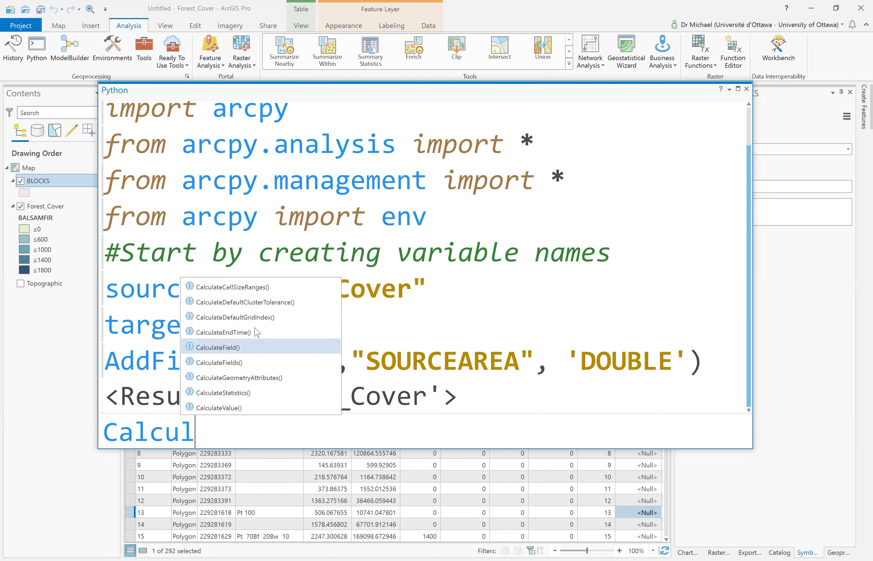
left_click(253, 350)
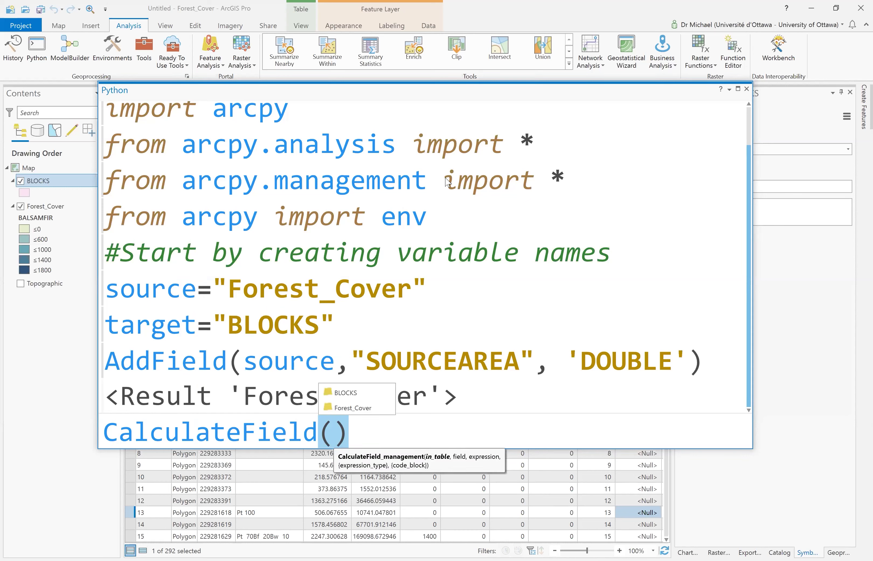
type("source,")
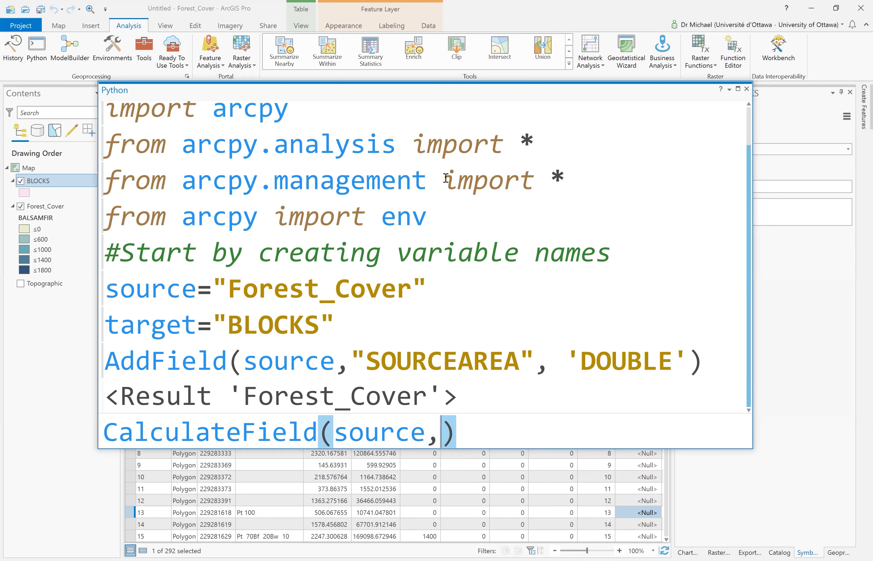
Enter "SOURCEAREA" as the field argument of the CalculateField() call
type("'S")
key("BackSpace")
key("BackSpace")
key("Delete")
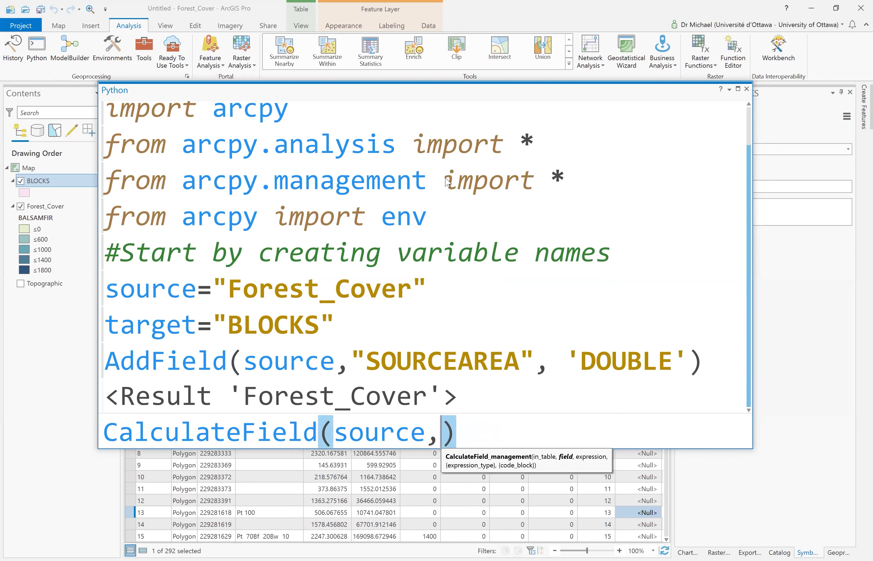
type("\"")
type("SOURZcE")
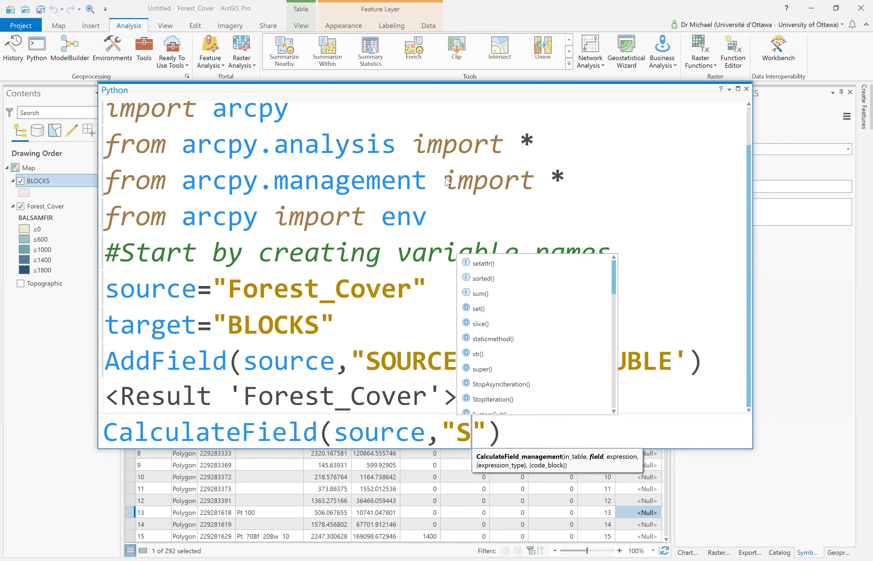
key("BackSpace")
key("BackSpace")
key("BackSpace")
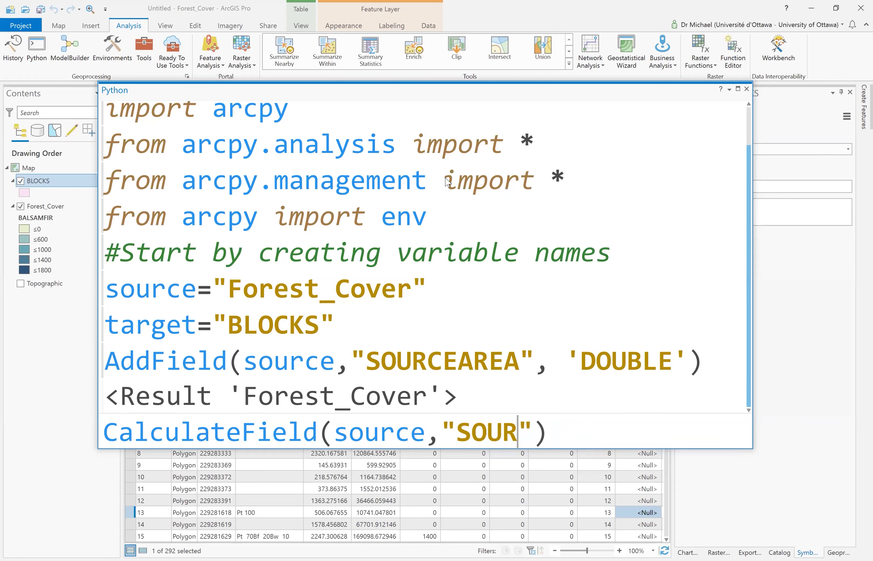
type("CEARA")
key("BackSpace")
type("EA\"")
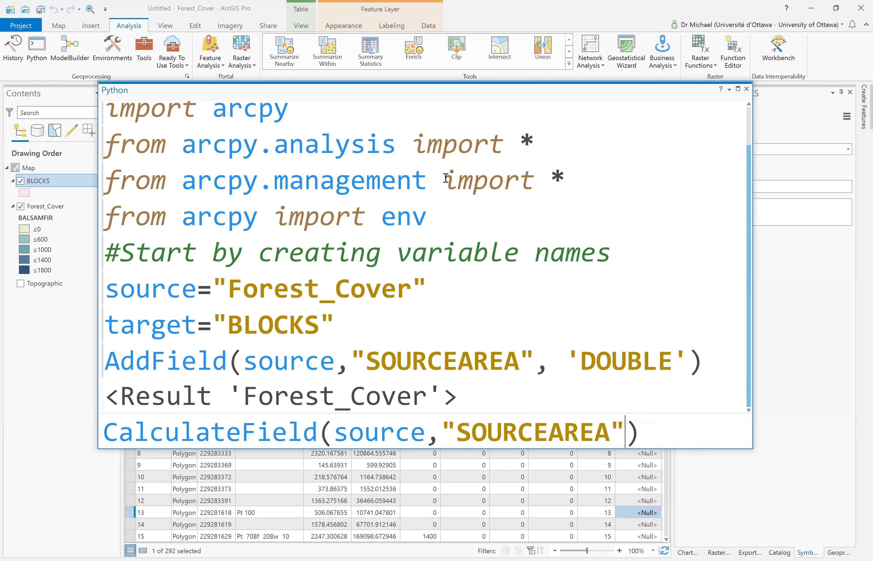
Enter '!Shape_Area' as the expression argument and try to run the CalculateField() call
type(",")
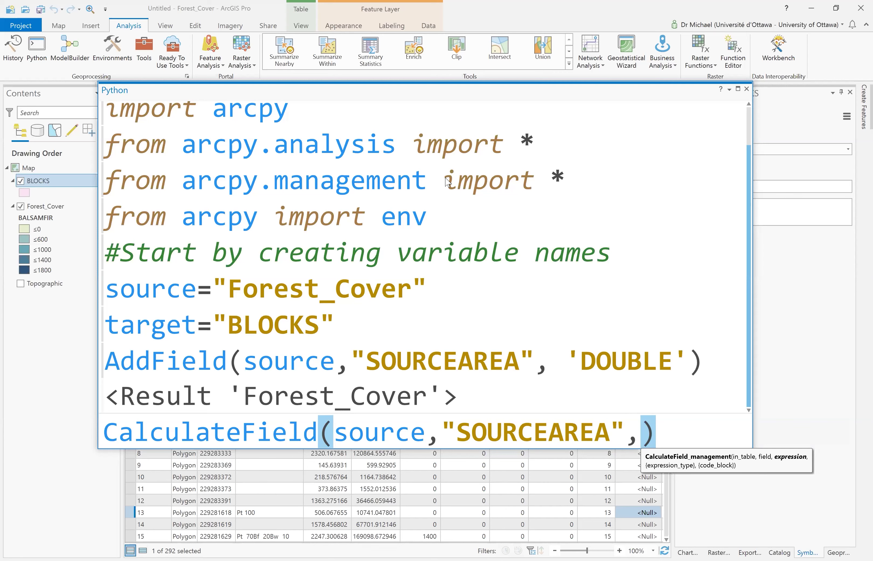
type("''")
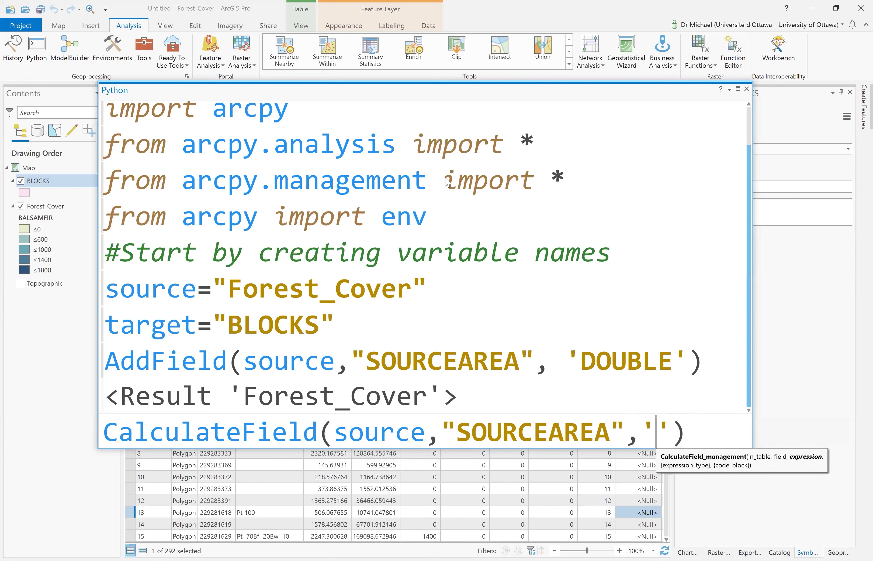
type("!Shape")
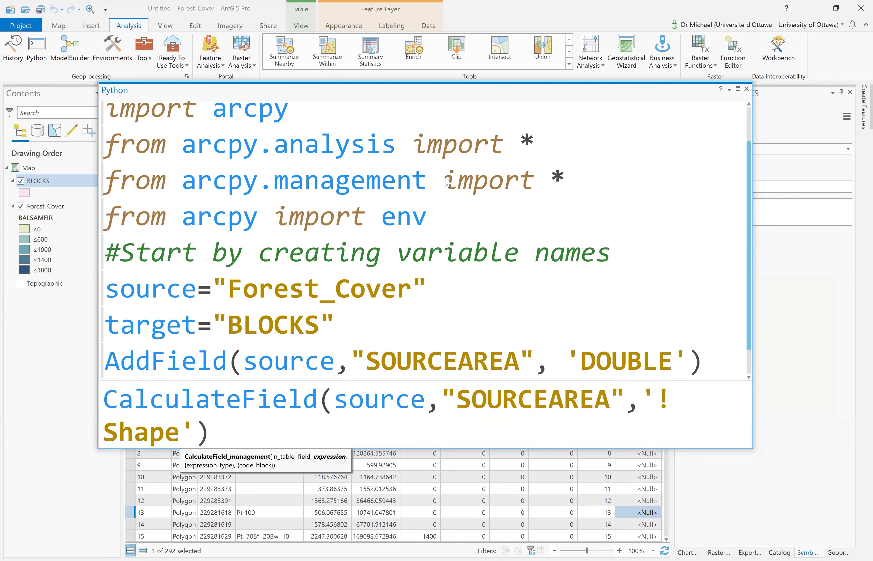
key("BackSpace")
key("BackSpace")
key("BackSpace")
key("BackSpace")
key("BackSpace")
key("BackSpace")
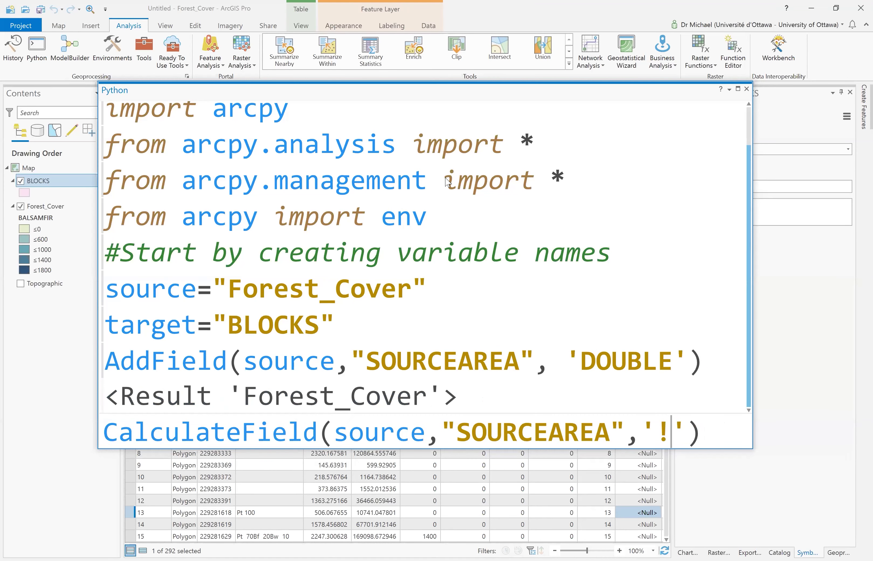
type("!Sh")
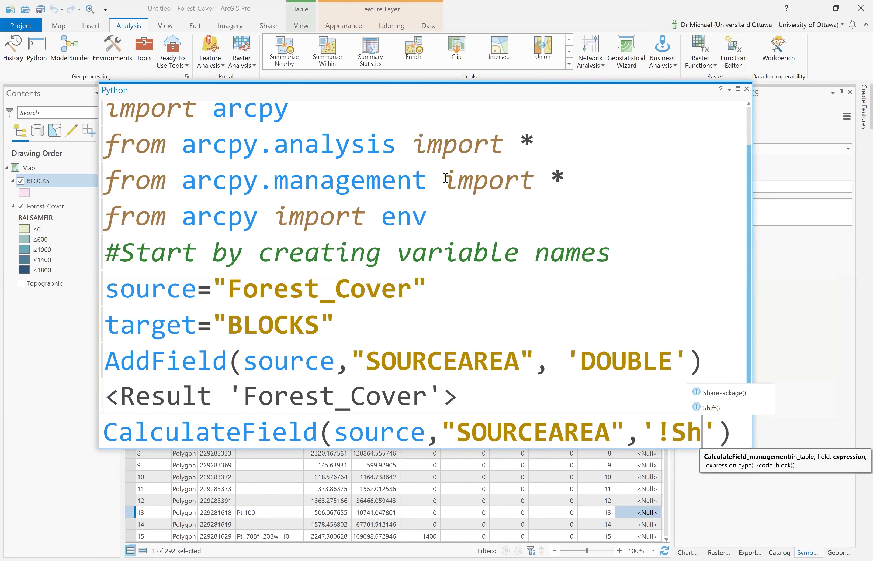
type("ape_Area")
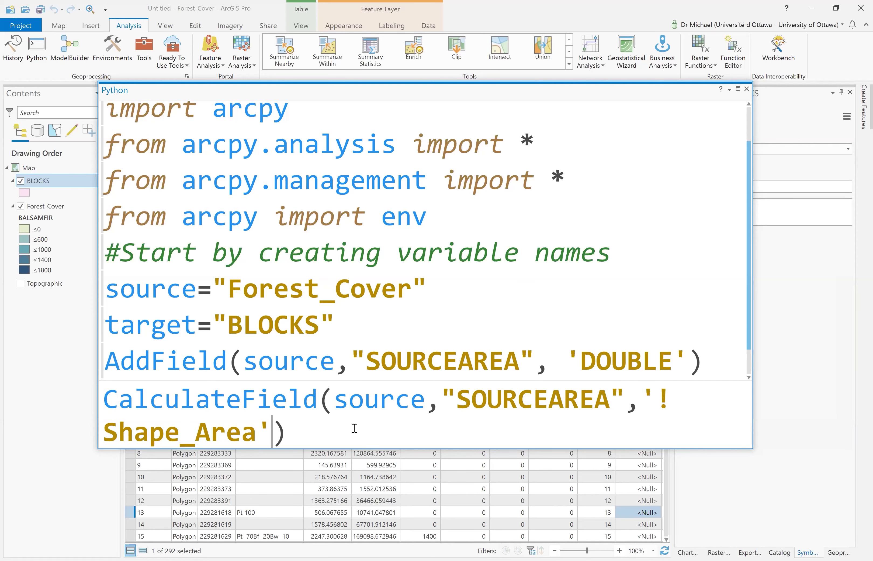
key("Return")
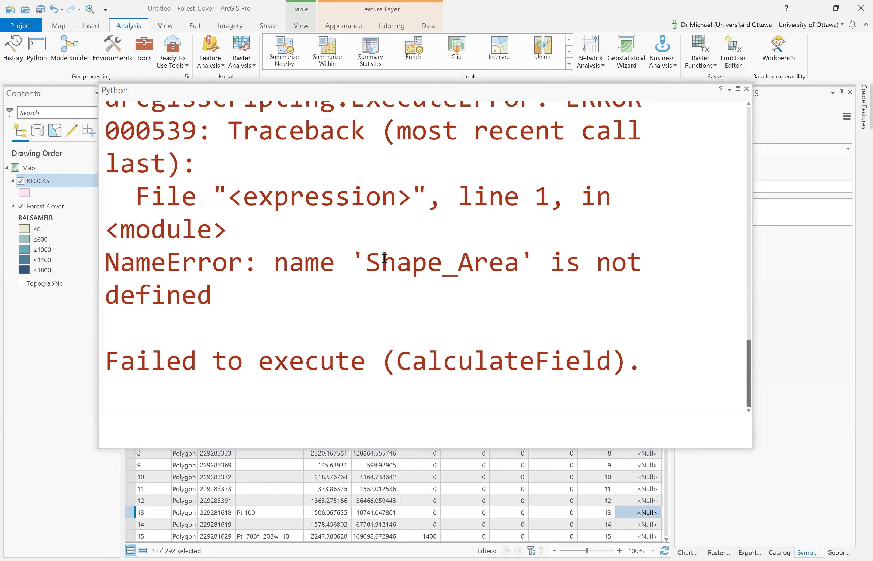
Check the error traceback, then recall the CalculateField() call, correct its expression to '!Shape_Area!' and run it
left_click(340, 513)
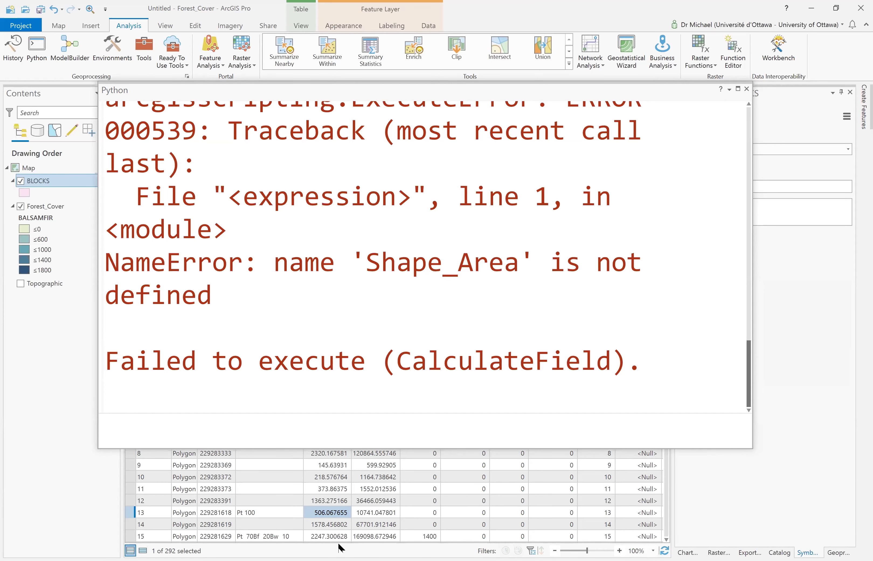
scroll(363, 227, "up", 15)
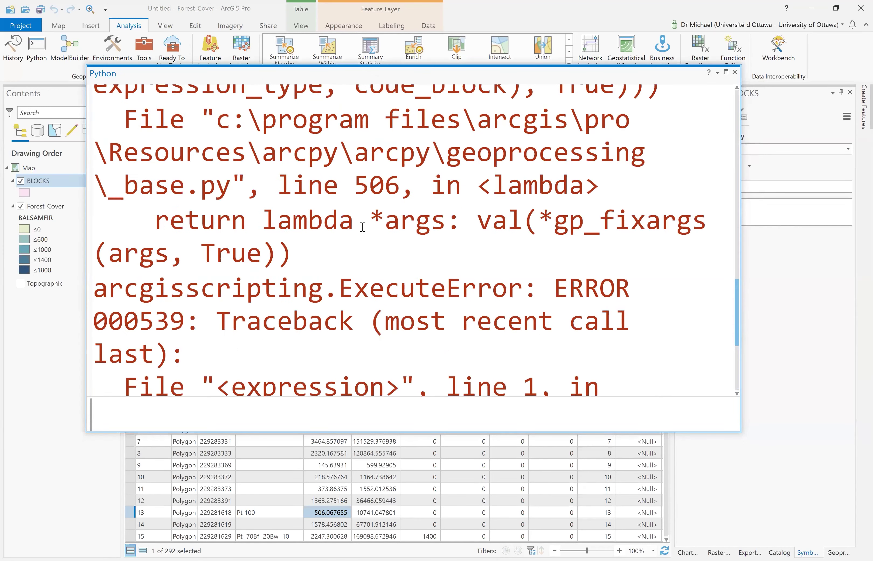
scroll(363, 227, "down", 15)
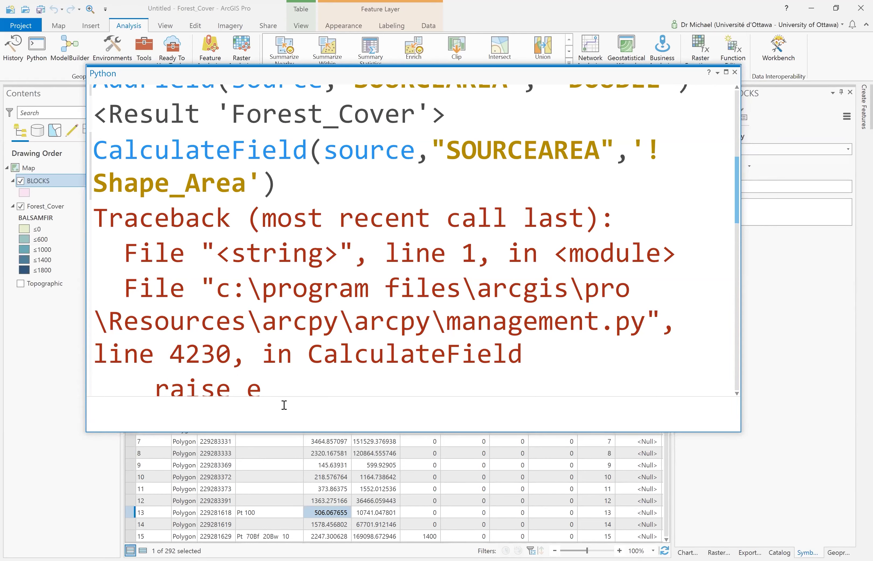
key("Up")
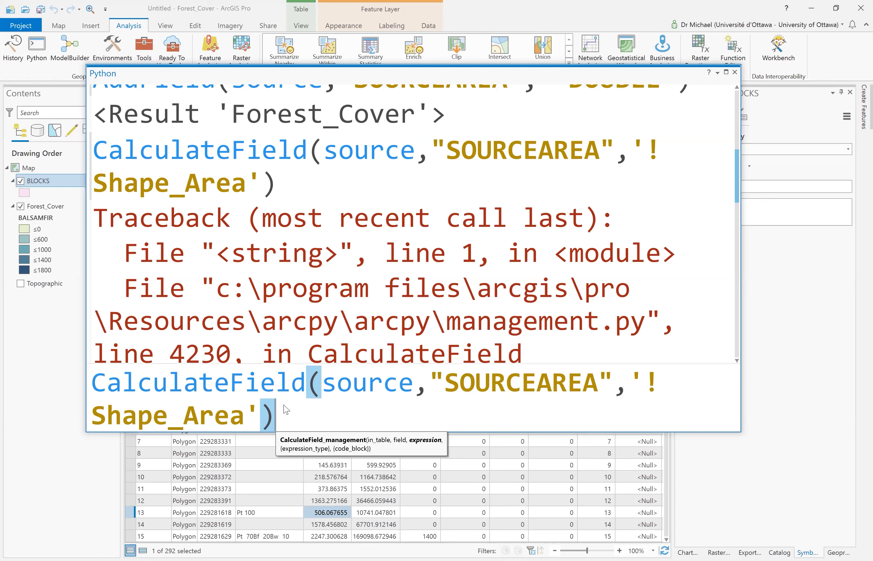
left_click(248, 413)
type("!")
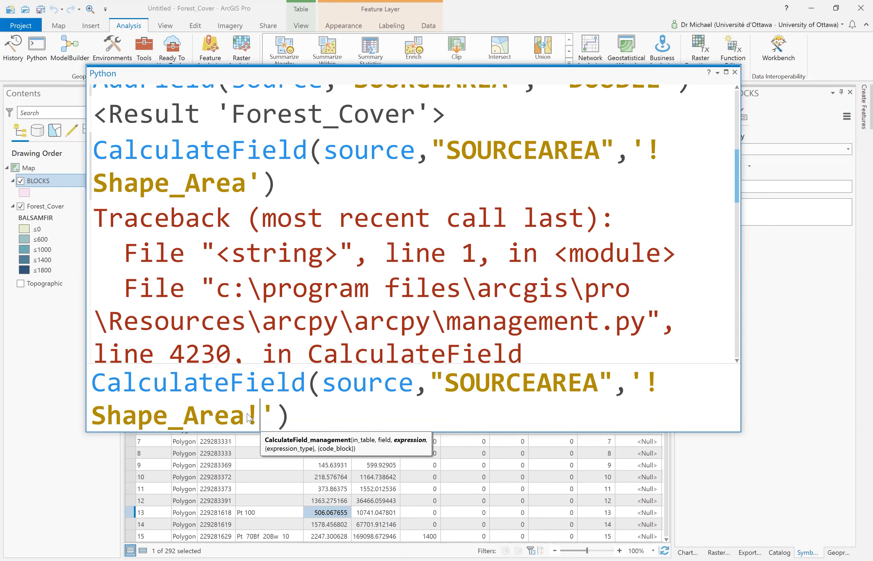
key("Return")
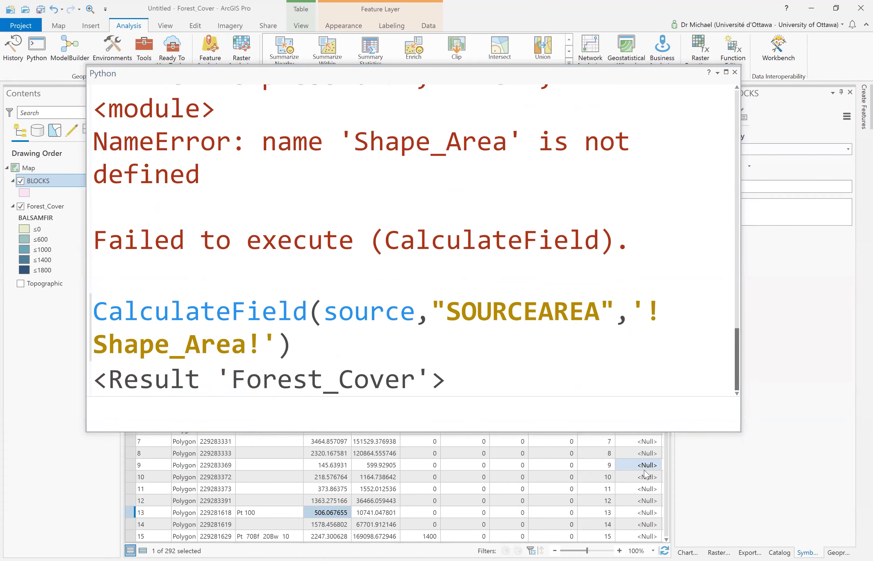
Close the Python window, then close and reopen the Forest_Cover attribute table to check the SOURCEAREA column
left_click(521, 464)
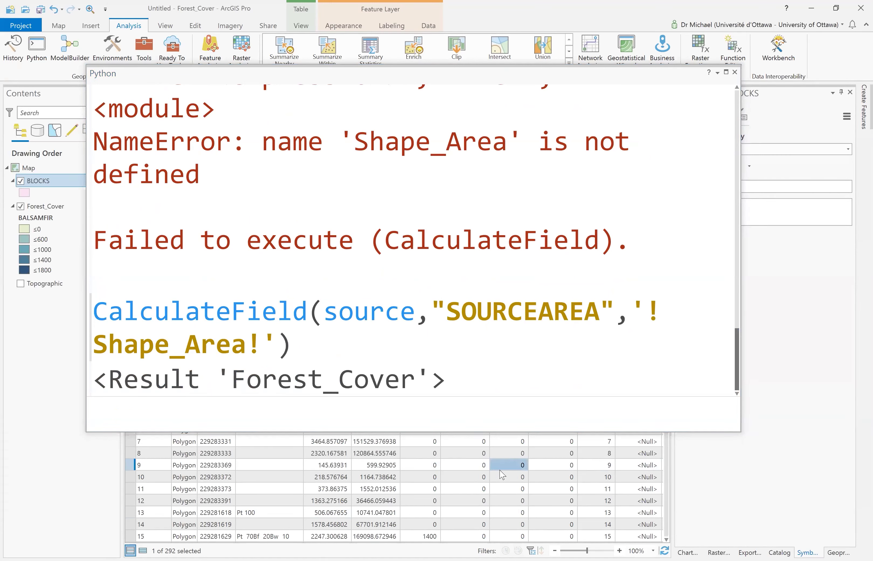
left_click(736, 72)
left_click(735, 72)
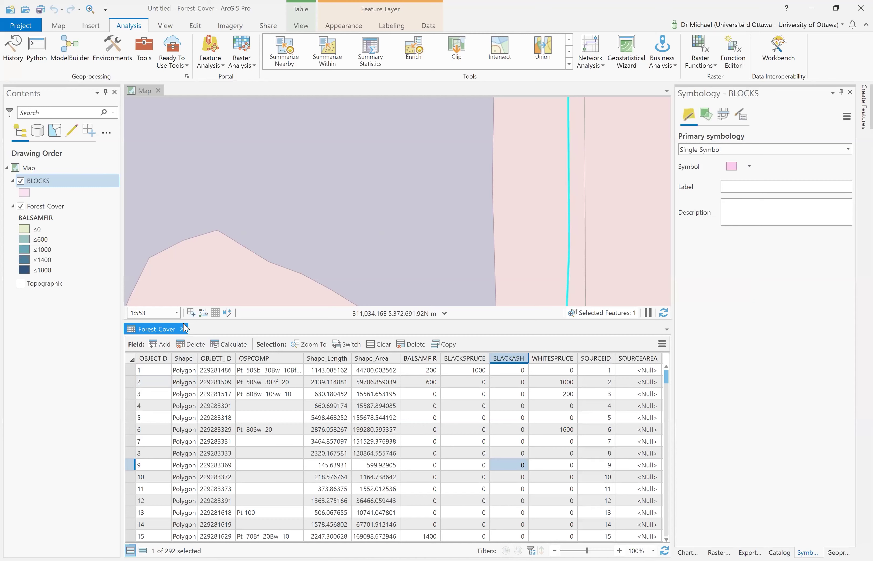
left_click(183, 329)
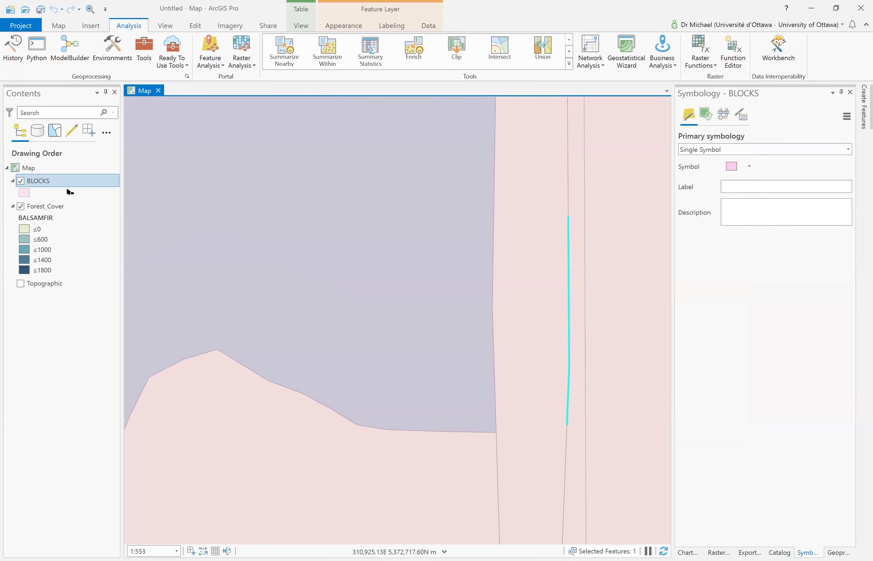
right_click(64, 209)
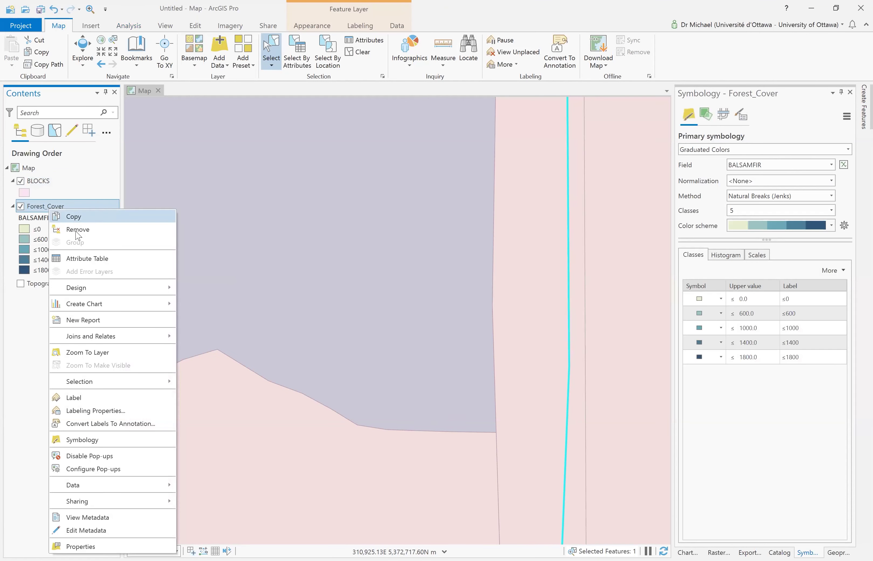
left_click(78, 258)
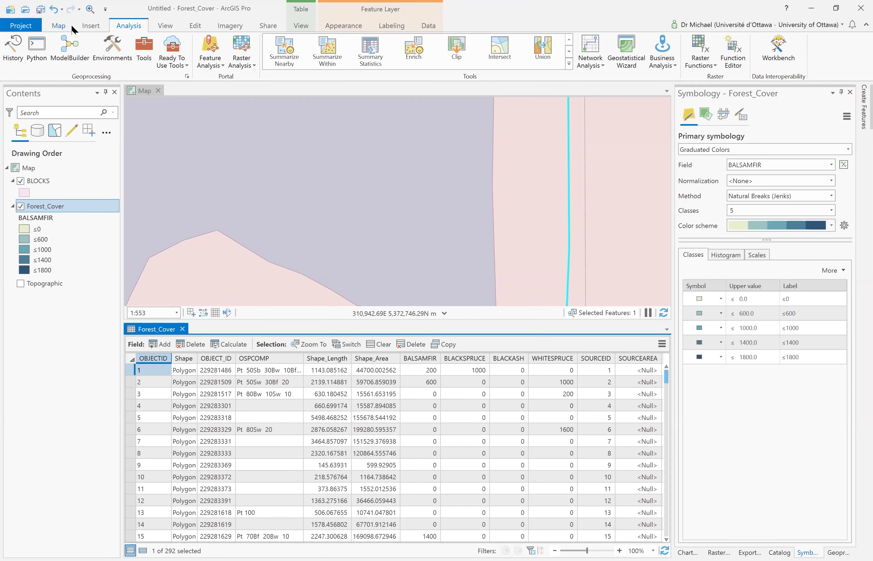
View only the selected Forest_Cover records, return to showing all records, and clear the selection
left_click(65, 27)
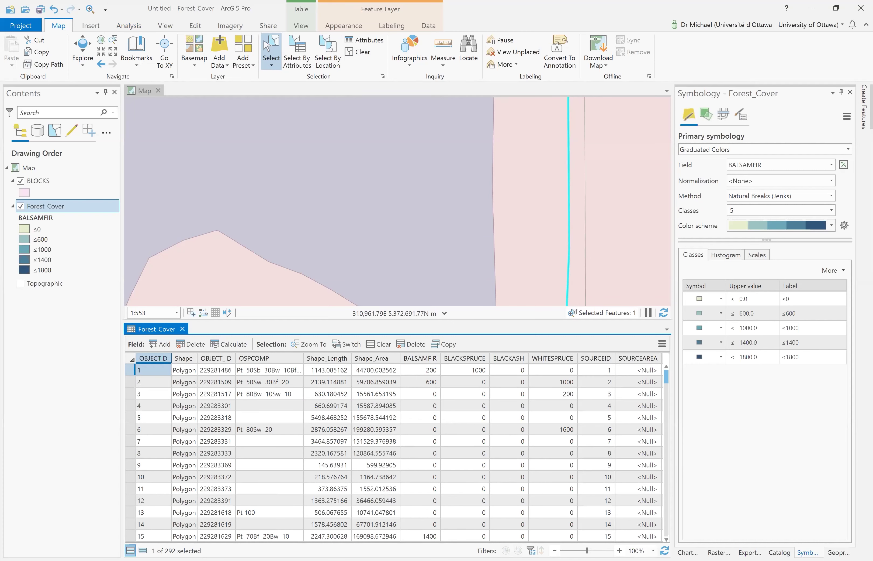
left_click(142, 551)
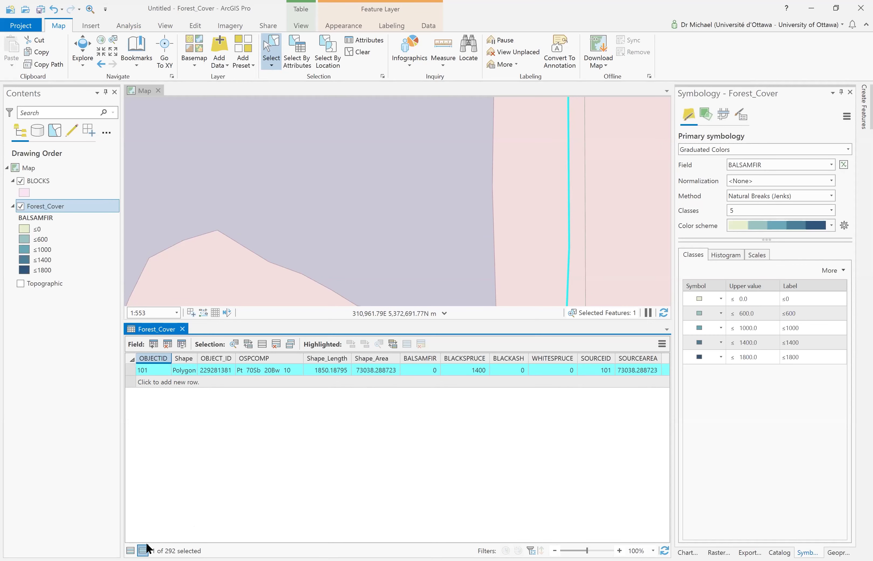
left_click(133, 547)
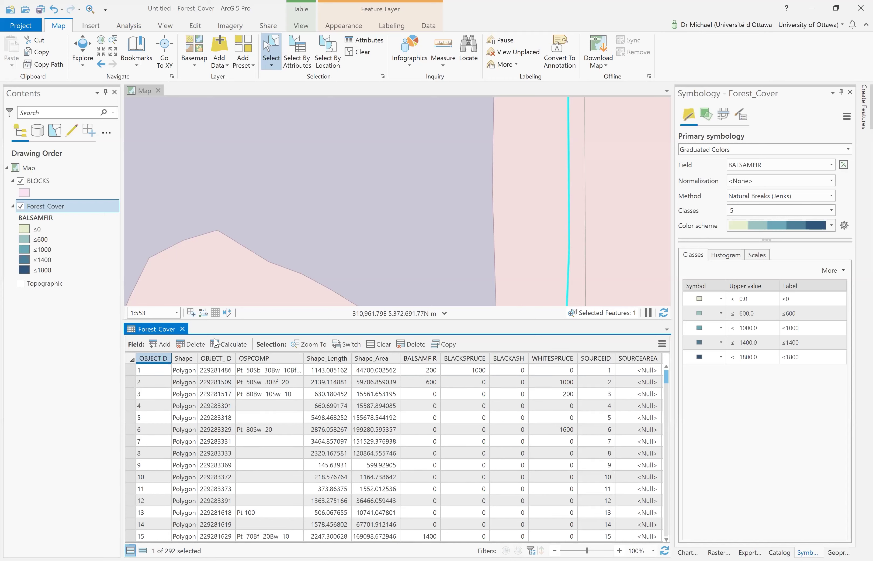
left_click(368, 52)
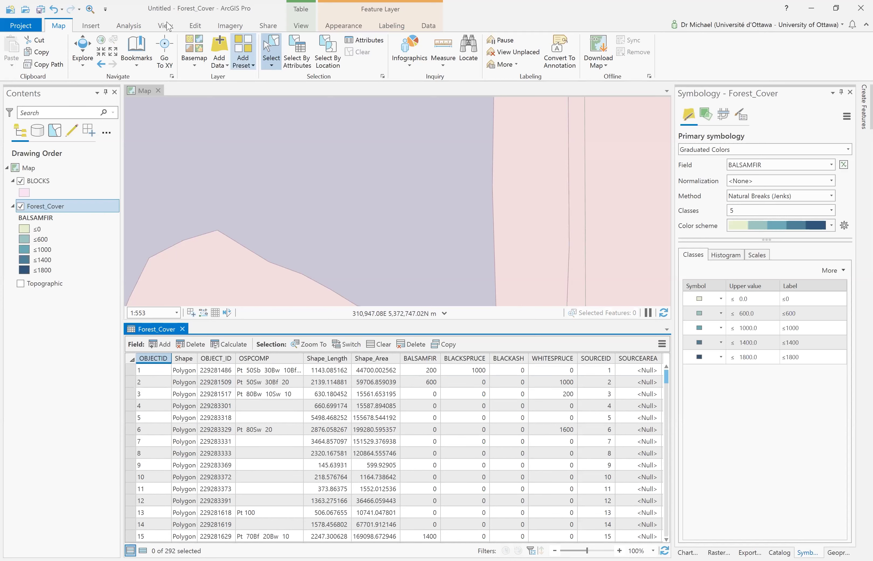
Reopen the Python window and rerun CalculateField(source,"SOURCEAREA",'!Shape_Area!') for all Forest_Cover records
left_click(136, 25)
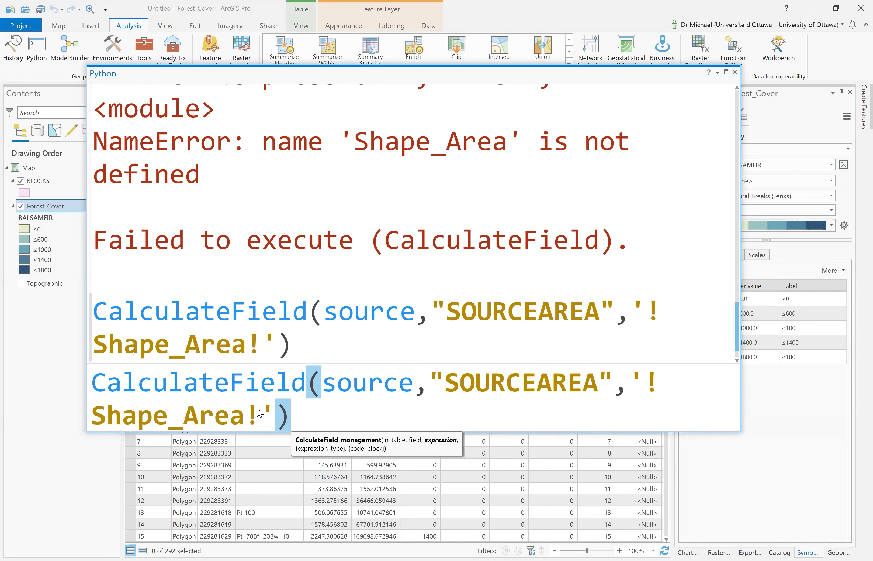
key("Return")
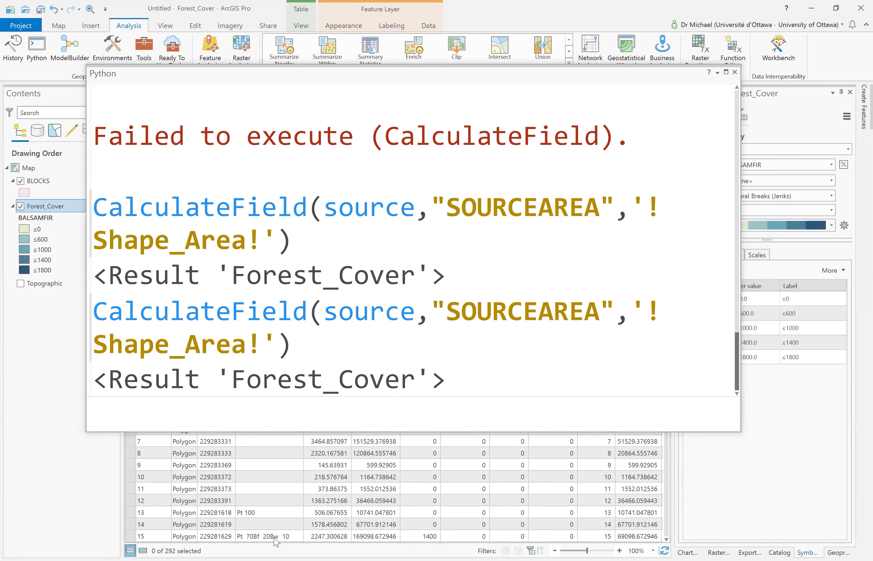
left_click(389, 418)
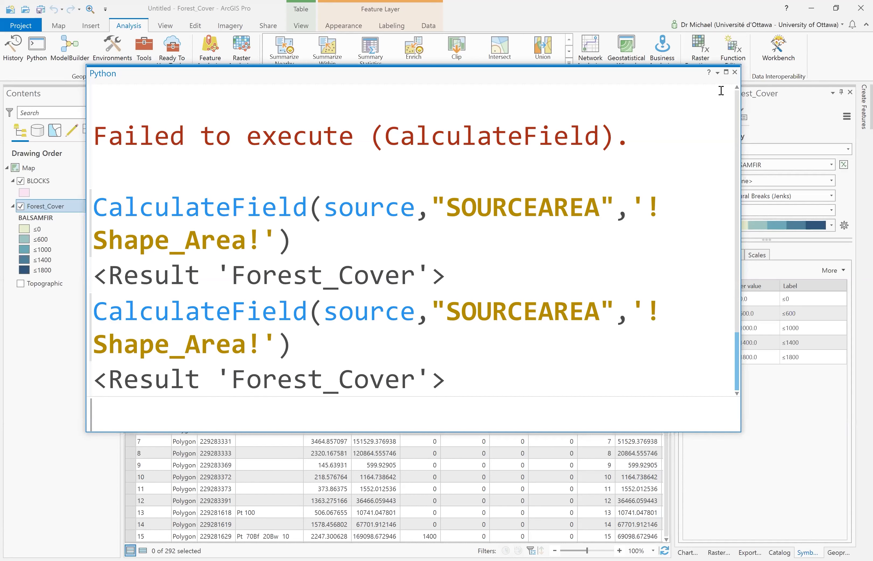
Close the Python window, inspect the SOURCEAREA column in the Forest_Cover table, and reopen the Python window
left_click(735, 72)
left_click(640, 358)
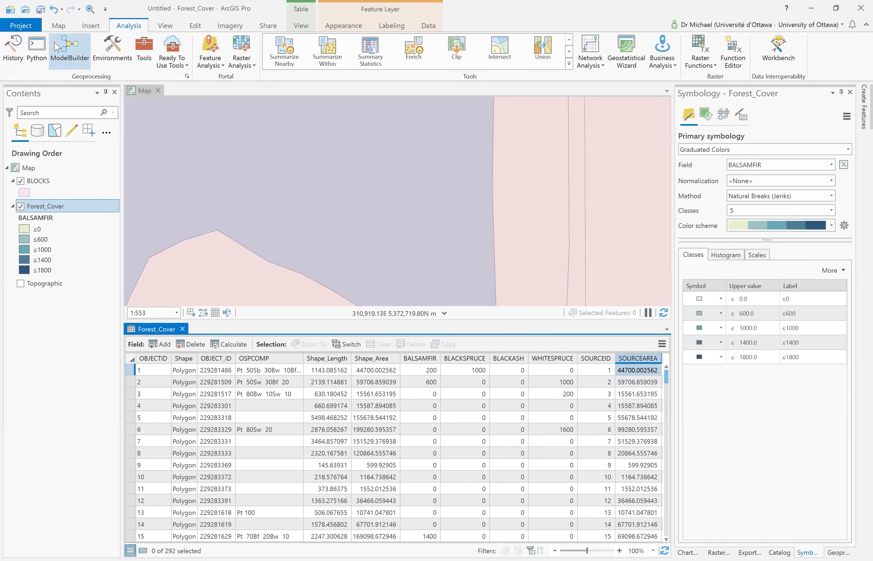
left_click(37, 50)
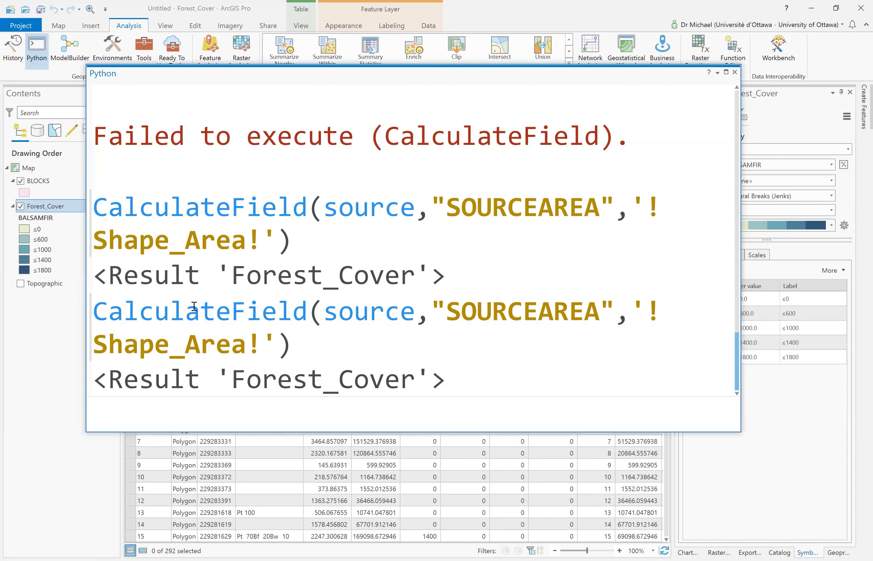
Begin a CalculateGeometryAttributes call in the Python window with source as the input features and "AREA" as the geometry property
left_click(168, 407)
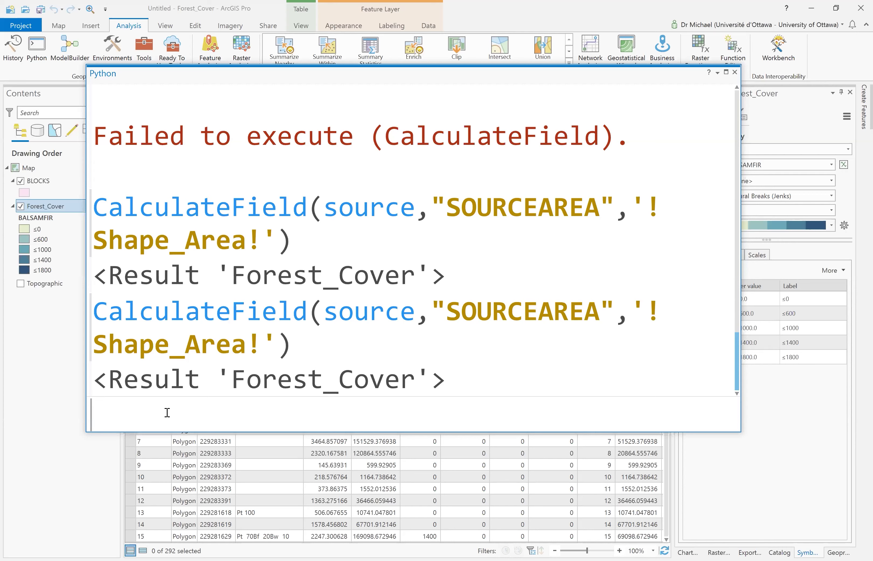
type("CalculateGe")
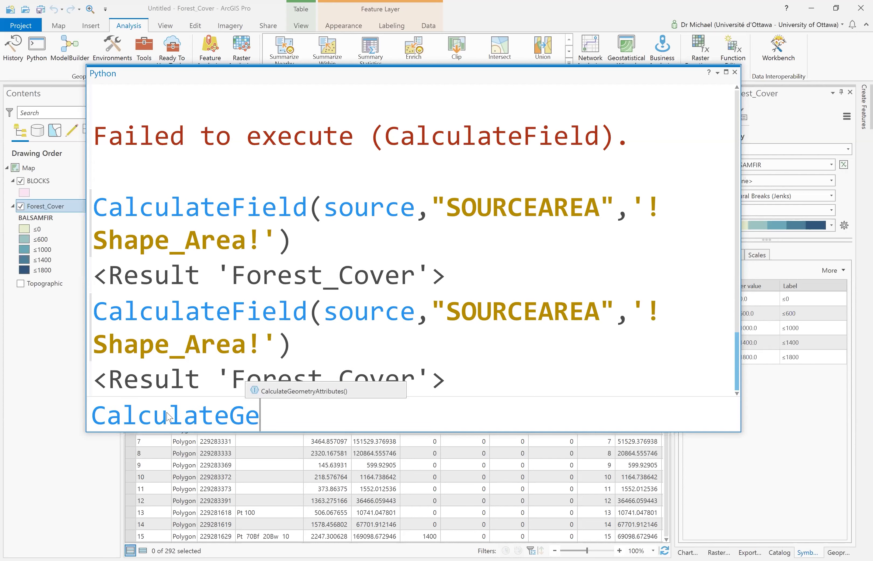
key("Tab")
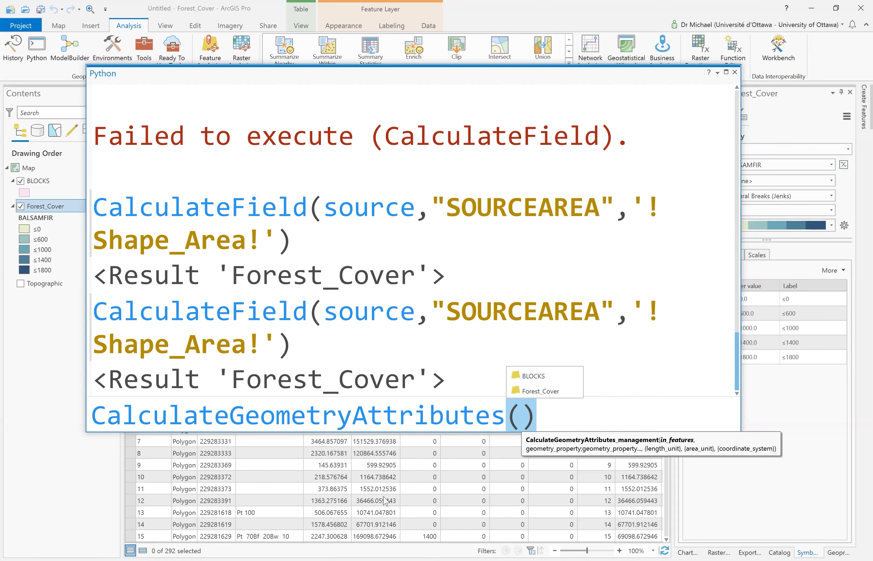
type("source,")
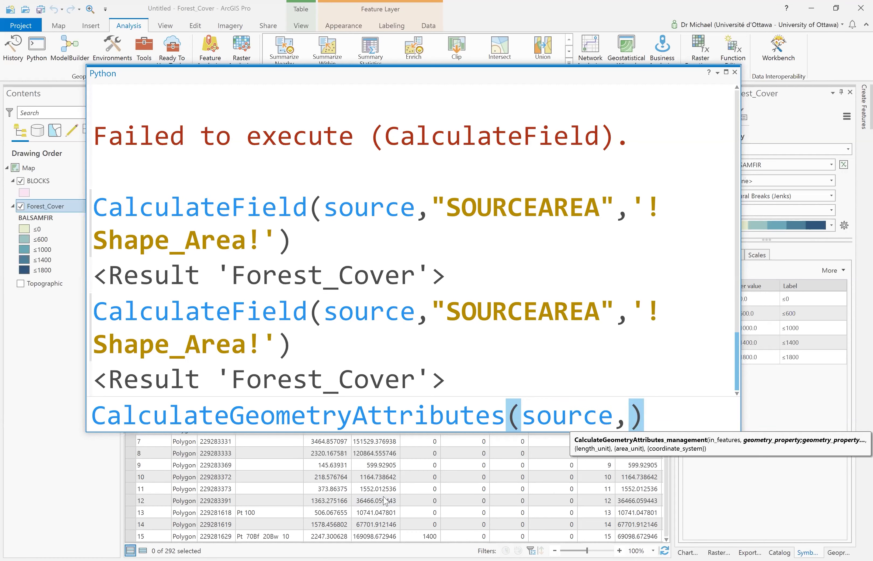
type("\"\"")
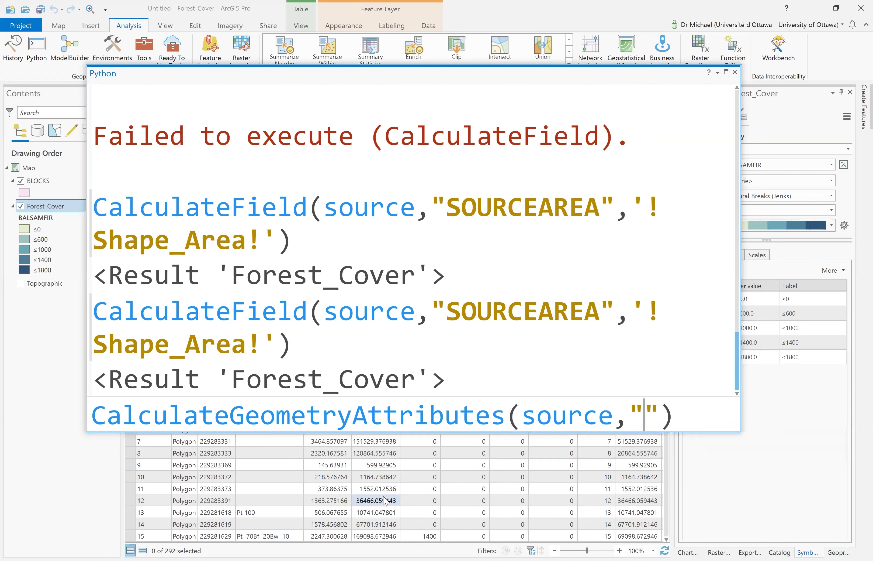
type("AREA")
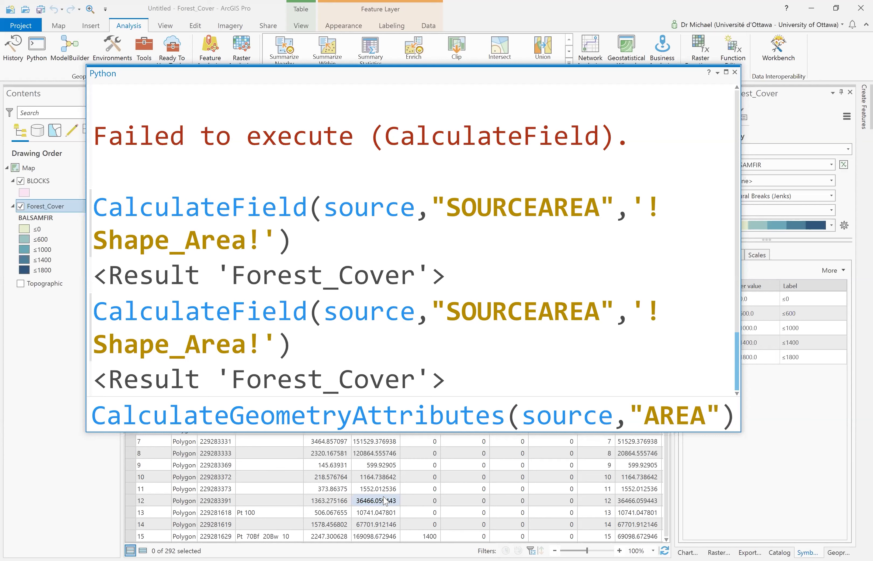
type(",")
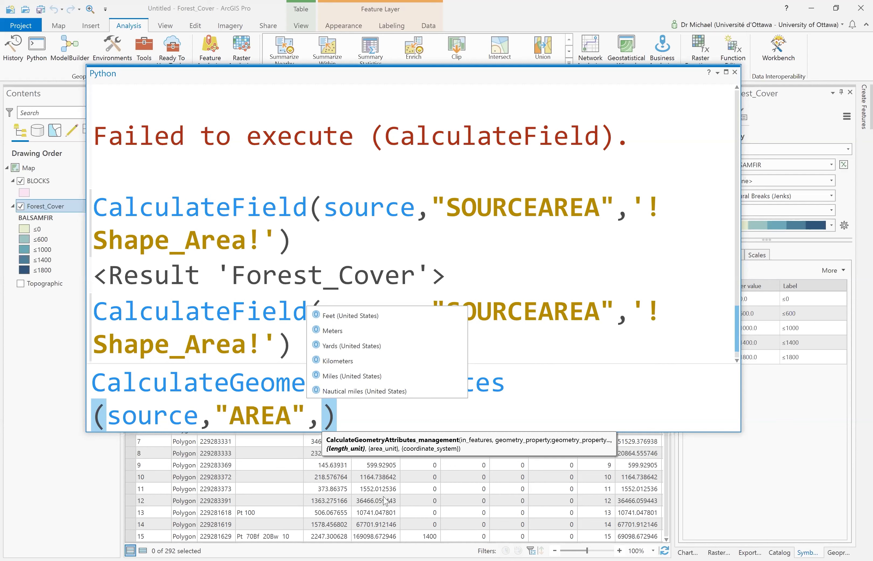
Rewrite the geometry property argument as the nested list [["SOURCEAREA","AREA"]], keeping the comma after it for the unit arguments
key("Left")
key("Left")
key("Left")
key("Left")
key("Left")
key("Left")
key("Left")
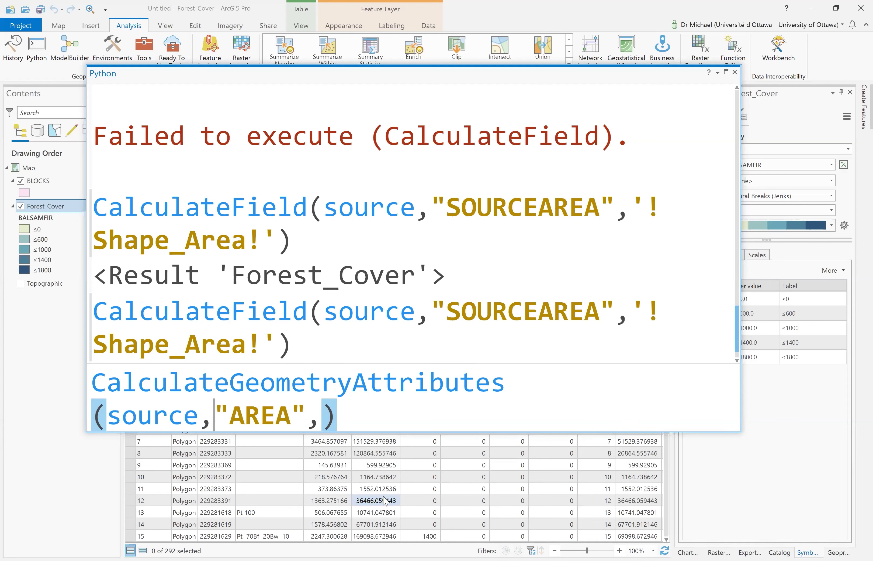
type("[")
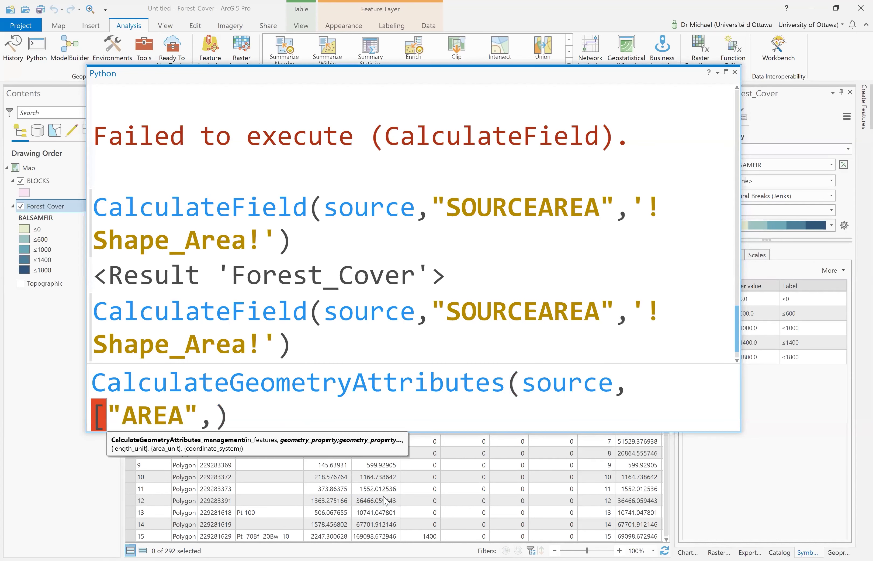
type("[")
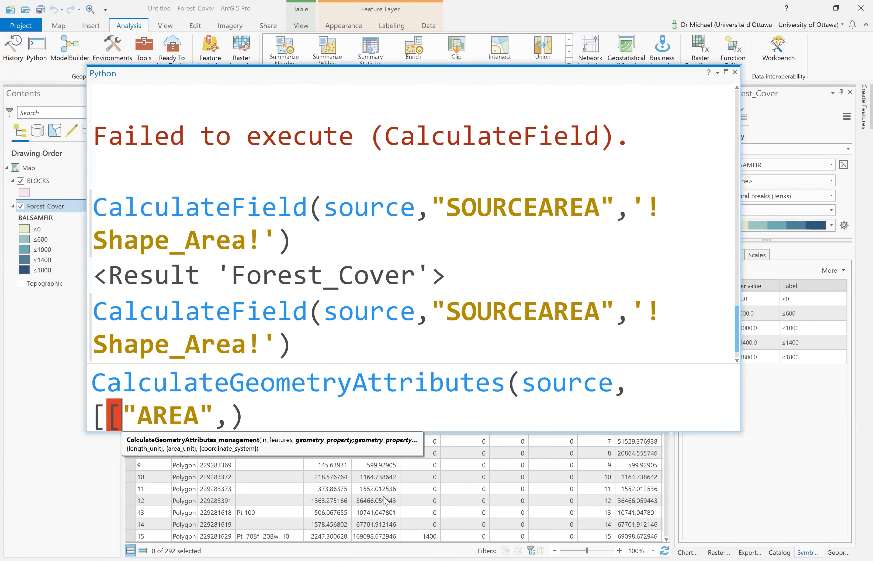
key("Right")
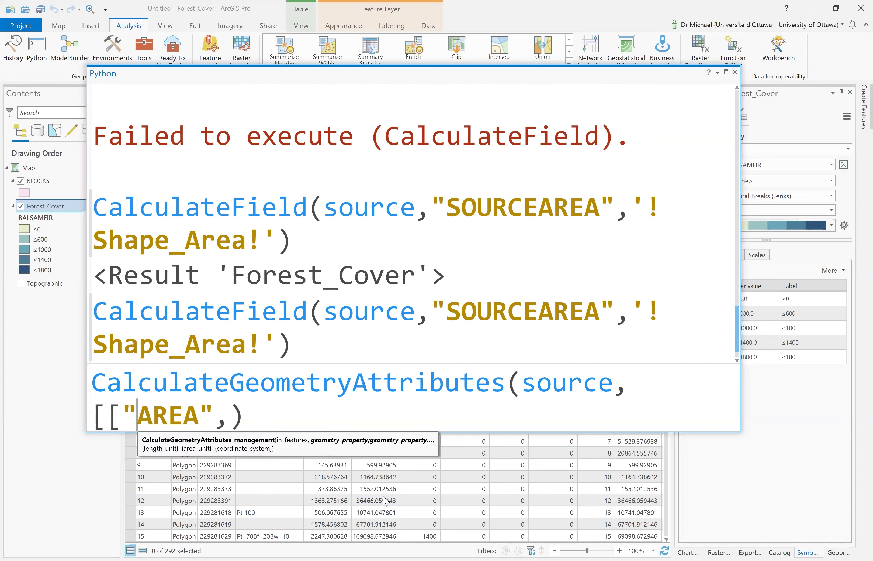
type("SOURCEAREA")
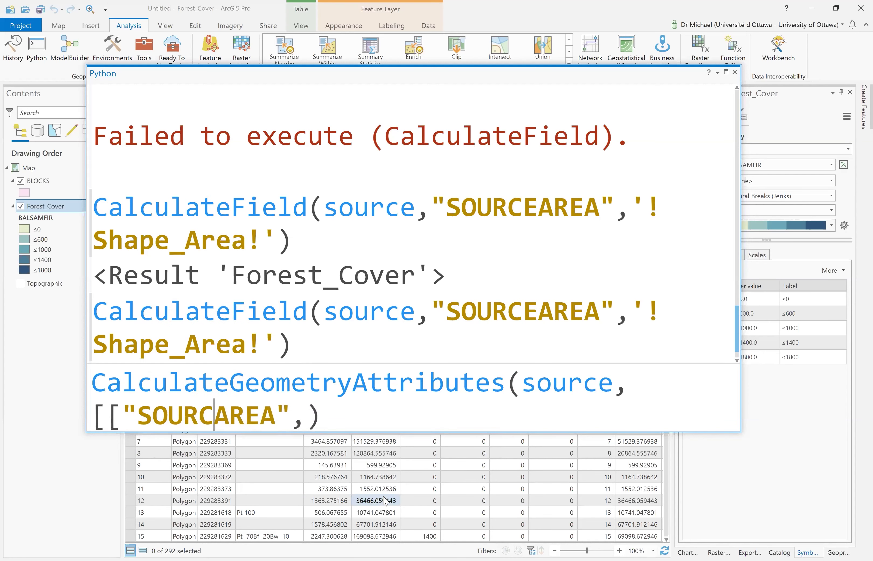
type("\"")
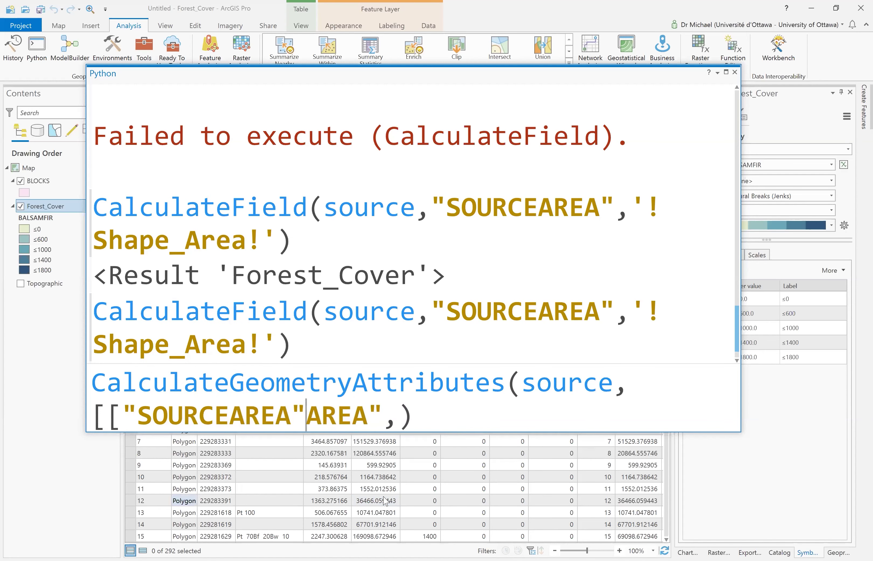
type(",\"")
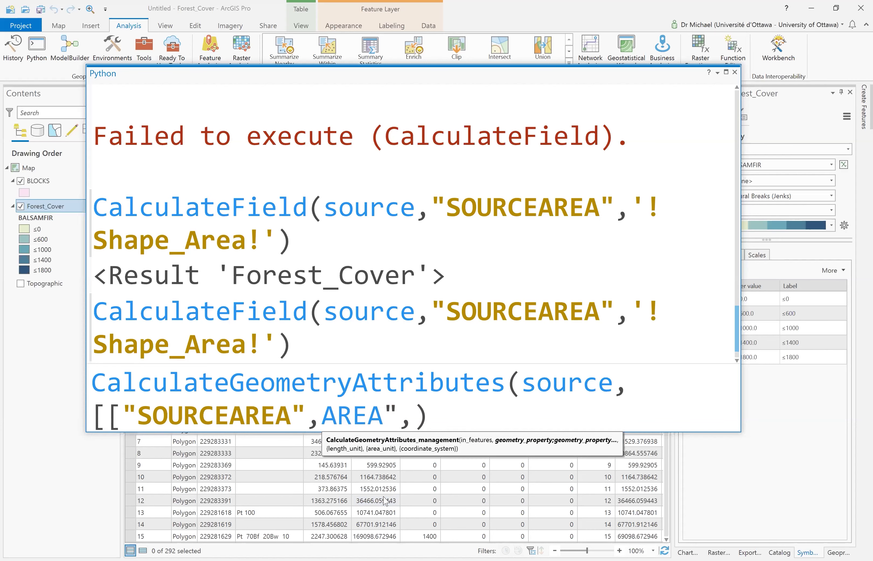
key("Right")
key("Right")
key("Right")
key("Right")
key("Right")
key("Right")
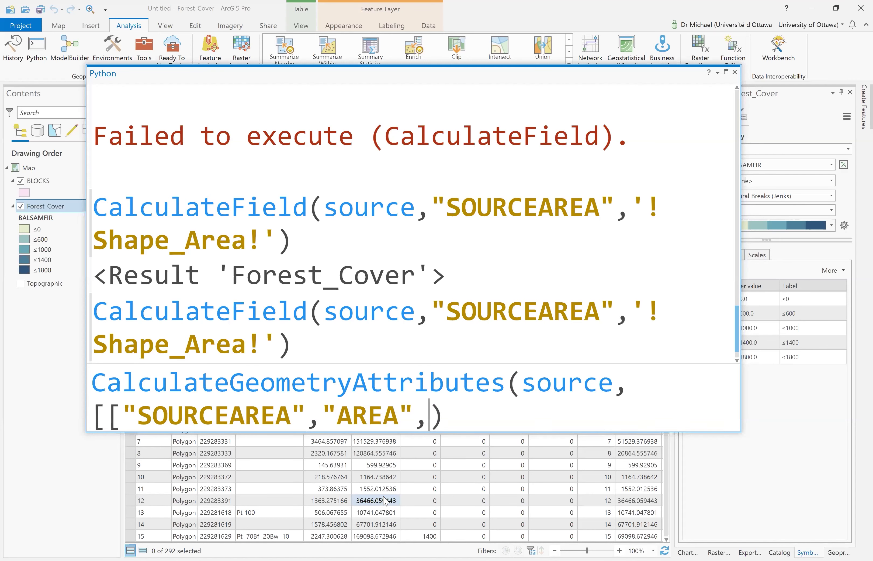
key("Left")
type("]]")
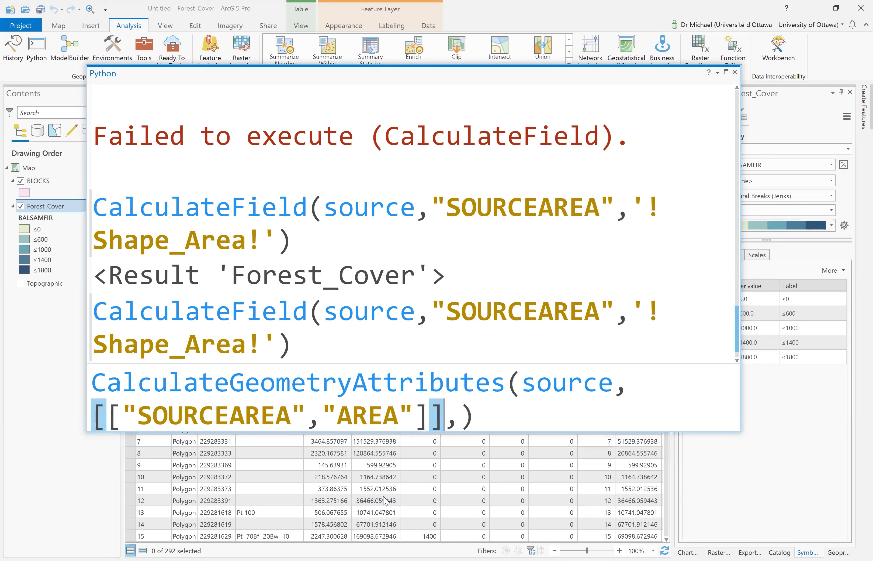
key("Right")
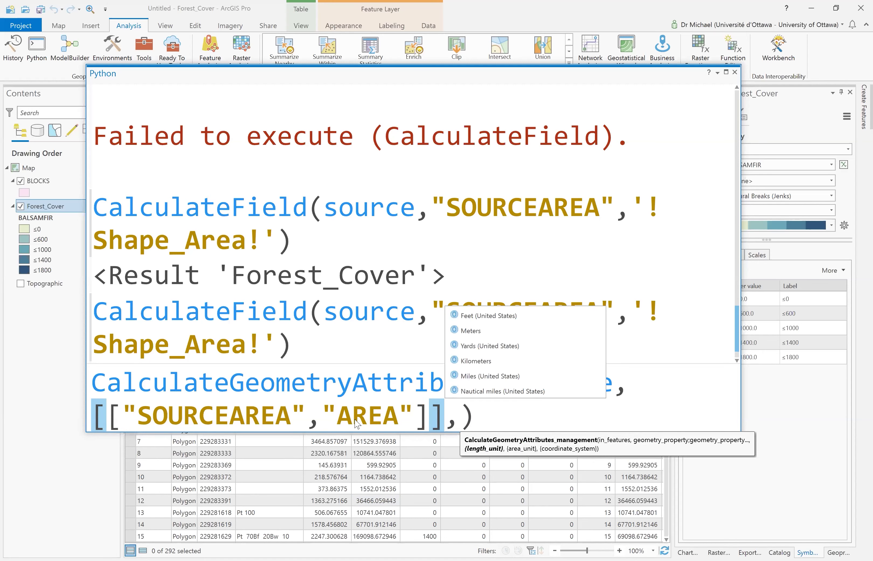
left_click(501, 335)
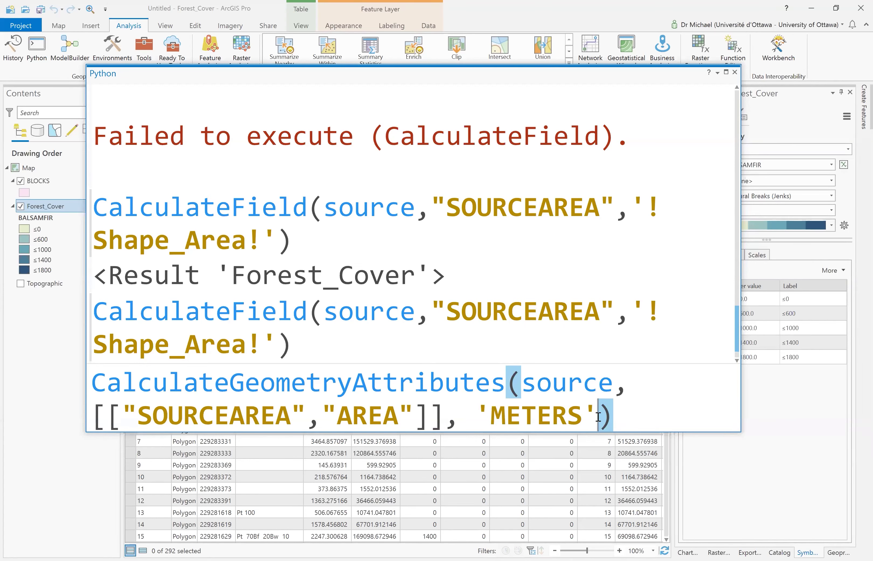
key("BackSpace")
key("BackSpace")
key("BackSpace")
key("BackSpace")
key("BackSpace")
key("BackSpace")
key("BackSpace")
key("BackSpace")
key("BackSpace")
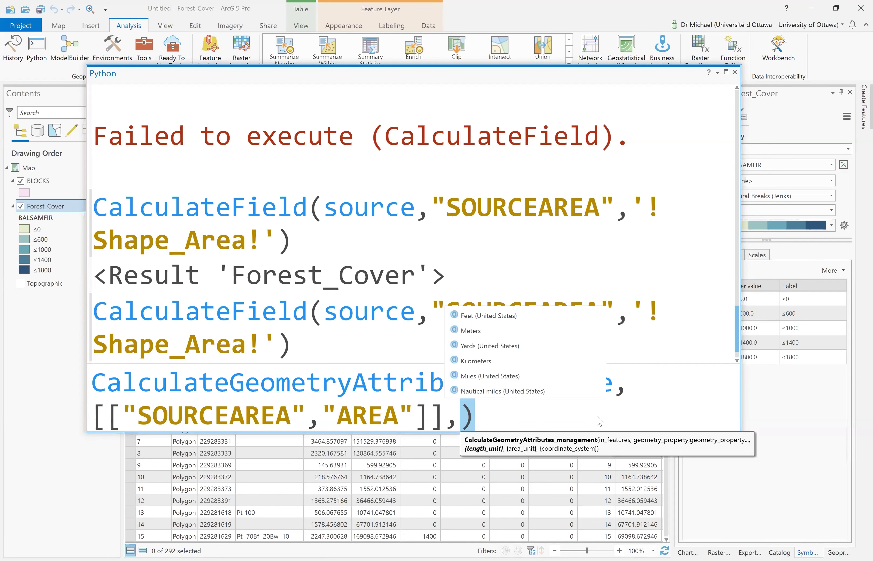
type("area")
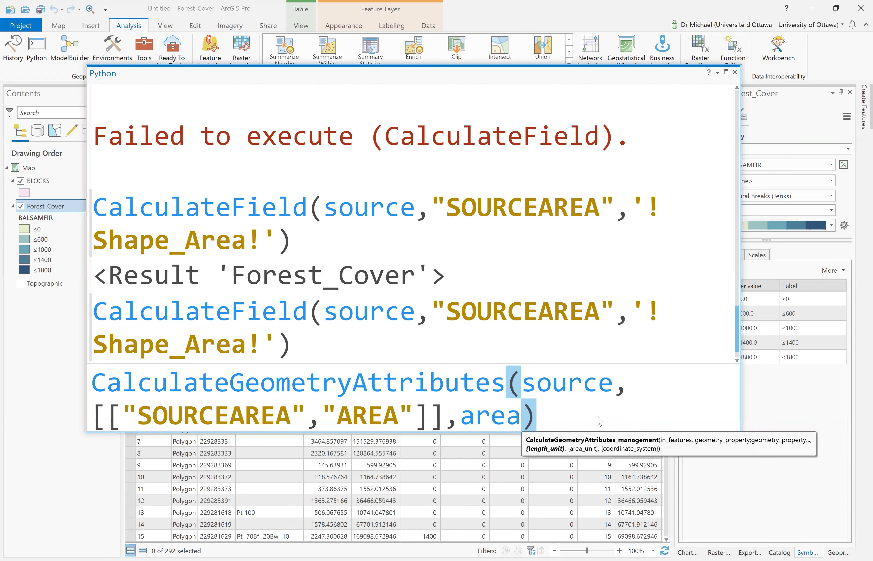
type("_unit=")
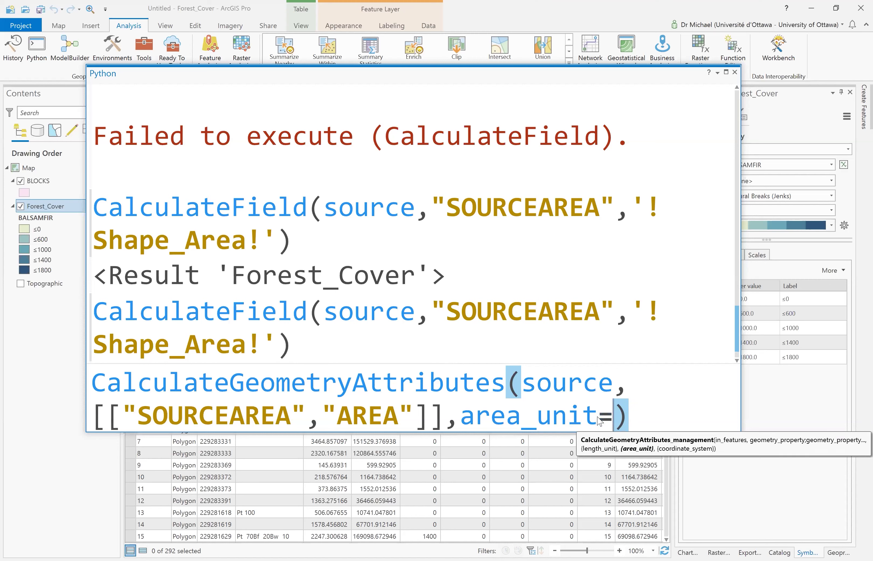
type("\"")
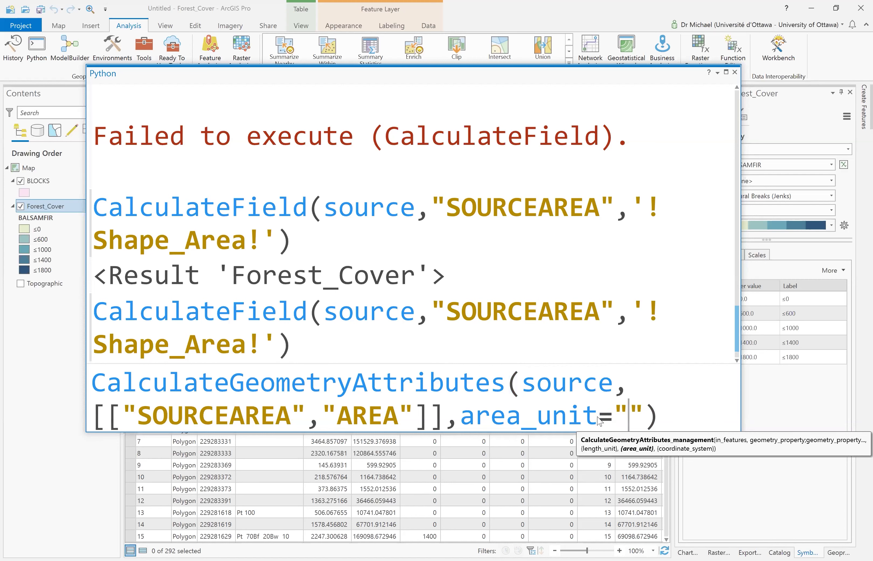
key("BackSpace")
key("BackSpace")
key("BackSpace")
key("BackSpace")
key("BackSpace")
key("BackSpace")
key("BackSpace")
key("BackSpace")
key("BackSpace")
key("BackSpace")
key("BackSpace")
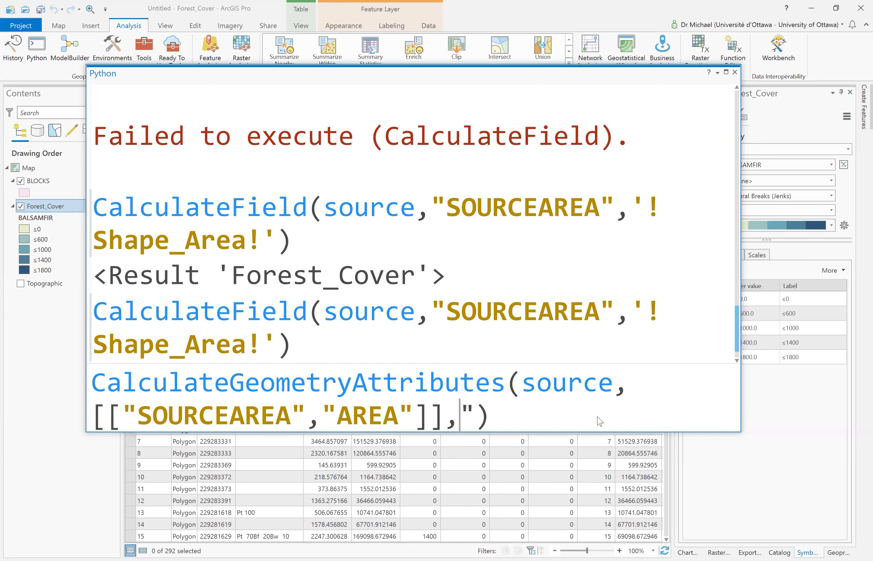
key("Delete")
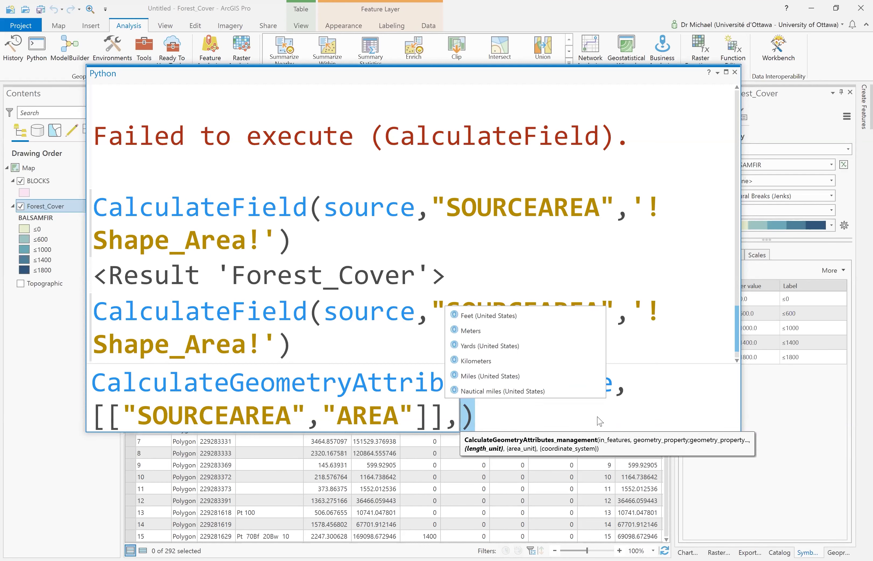
type("re")
key("BackSpace")
key("BackSpace")
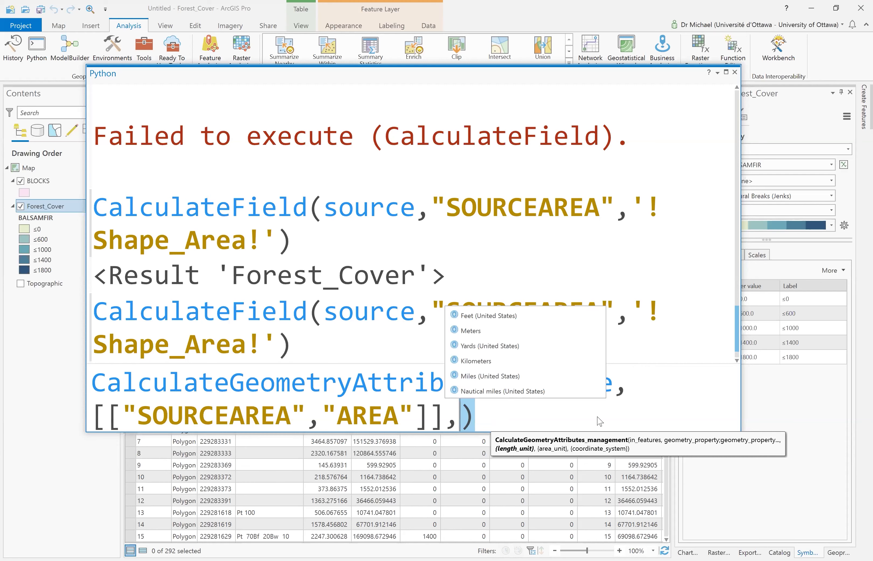
Add 'METERS' as the length unit and 'SQUARE_METERS' as the area unit, and run the CalculateGeometryAttributes command
left_click(476, 329)
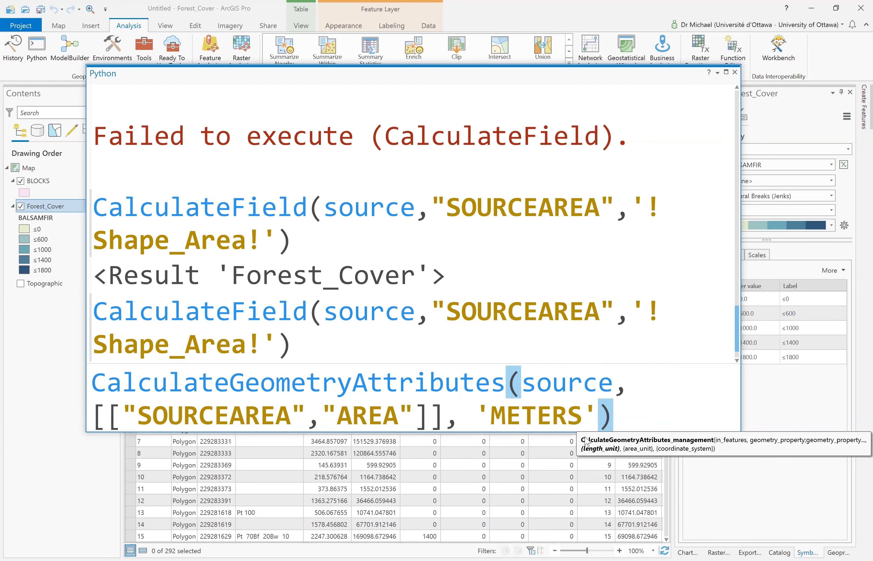
type(",")
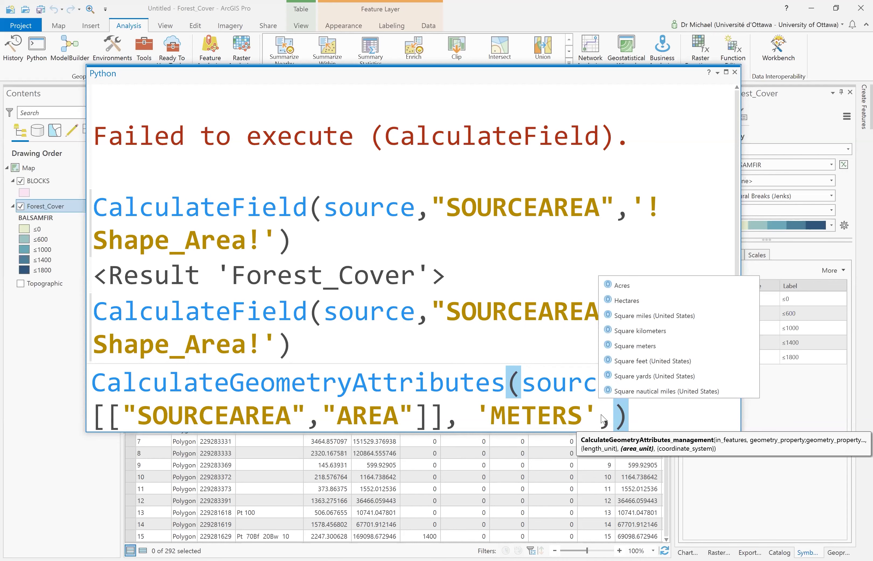
left_click(650, 347)
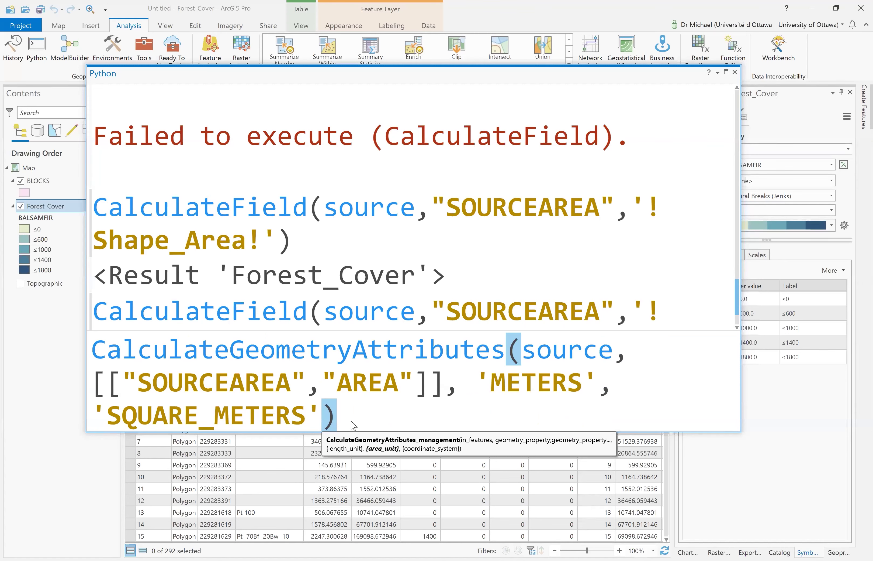
key("End")
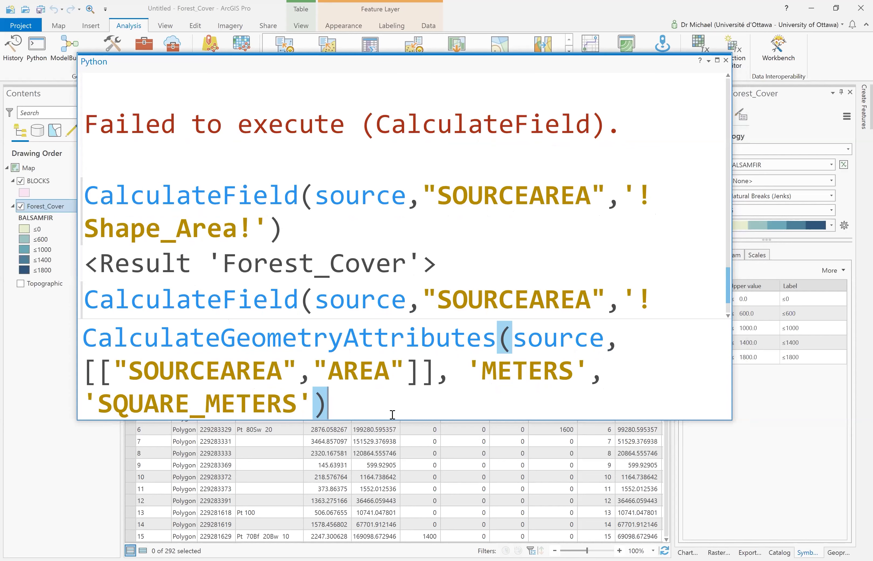
key("Return")
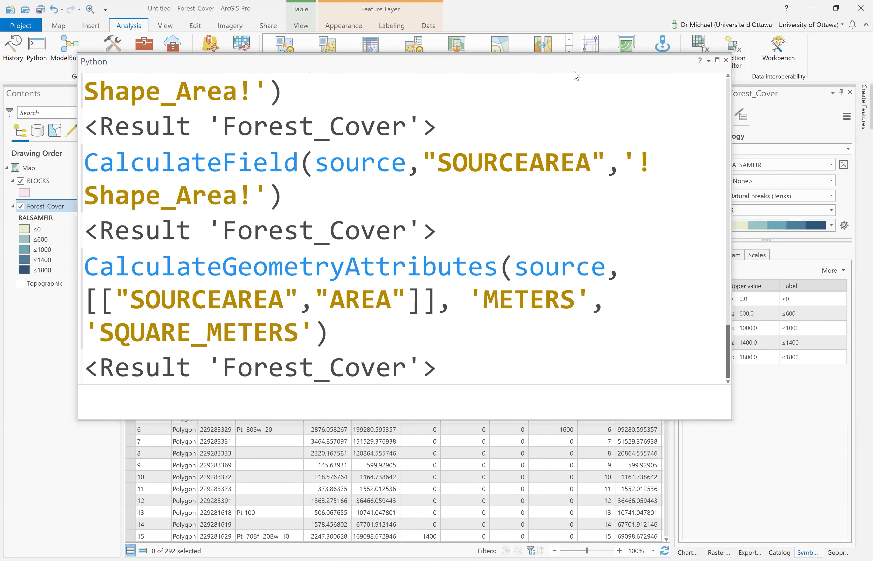
Recall the CalculateGeometryAttributes command and change its geometry property from AREA to AREA_GEODESIC
left_click(532, 413)
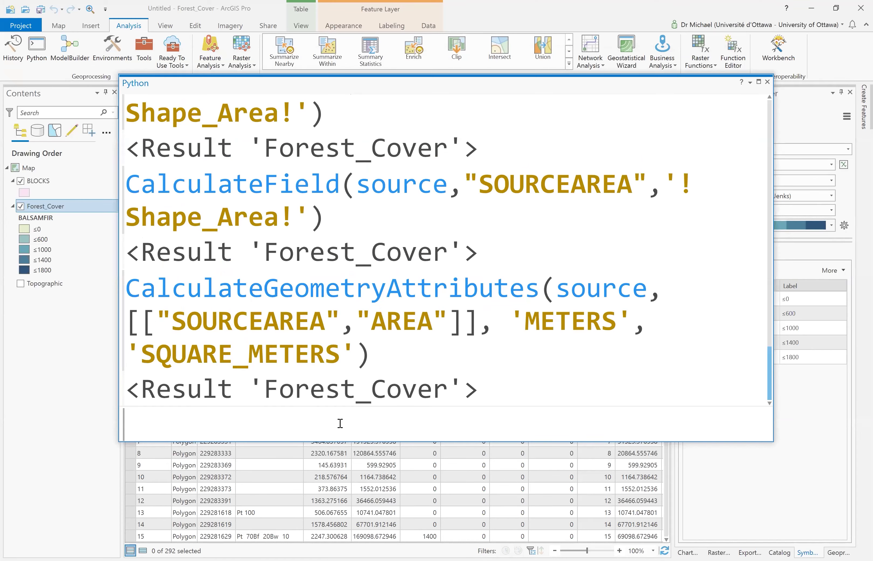
key("Up")
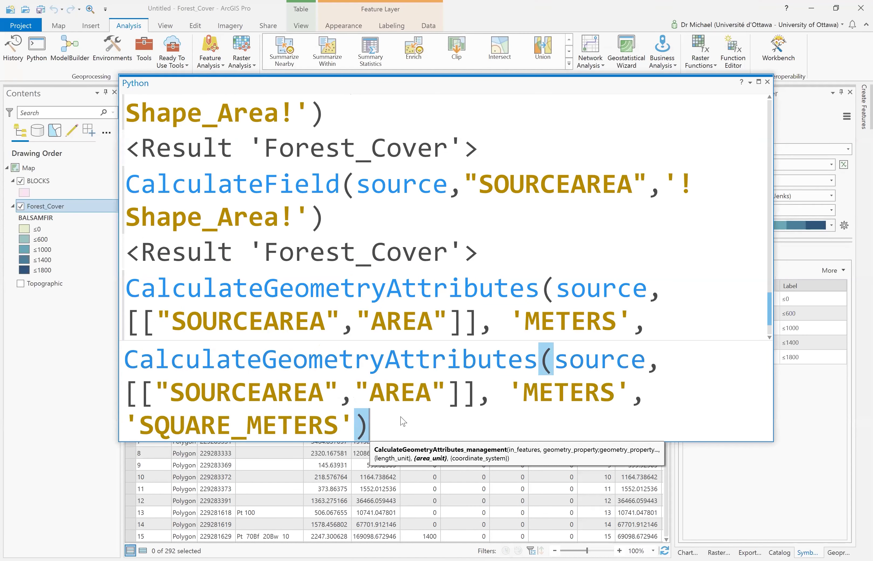
left_click(440, 393)
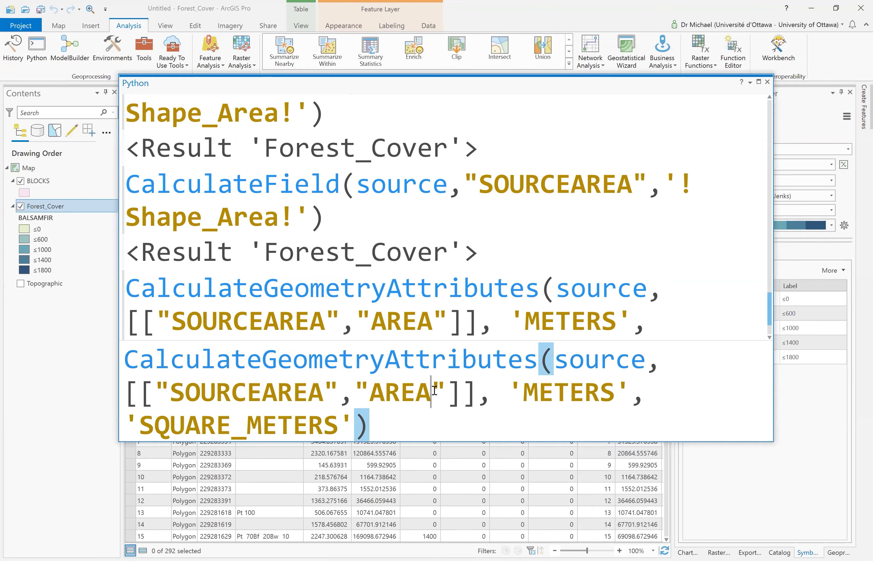
type("_")
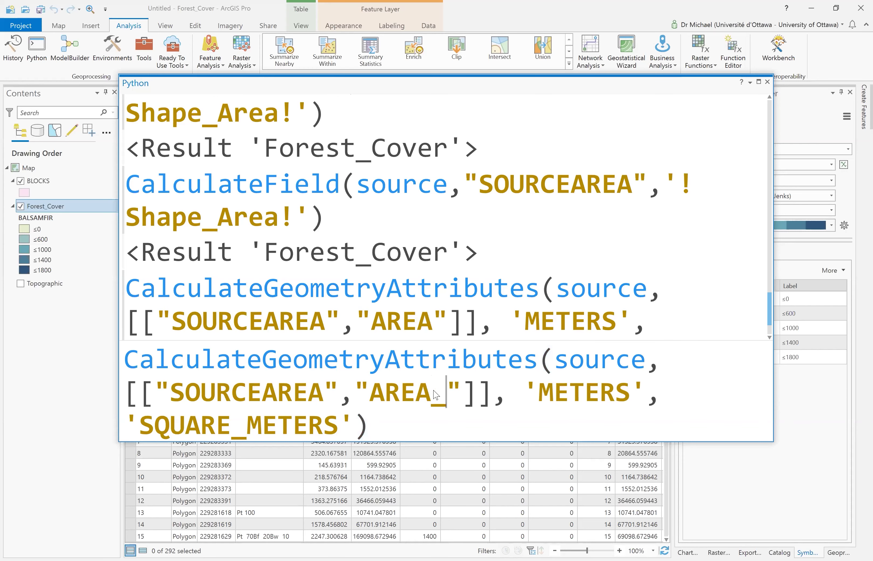
type("GEODESIC")
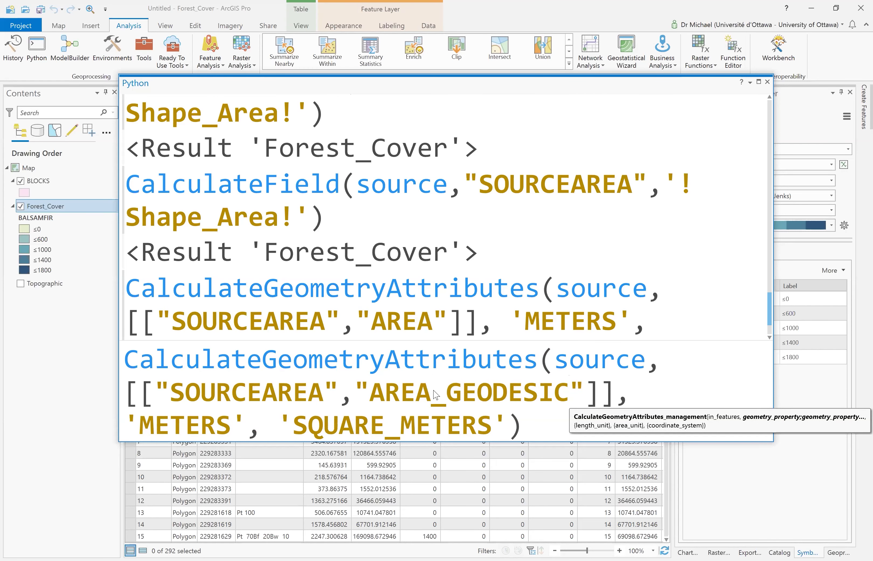
Run the CalculateGeometryAttributes command with AREA_GEODESIC to fill SOURCEAREA in square meters, and bring the Forest_Cover table into view for comparison
left_click(534, 426)
key("Return")
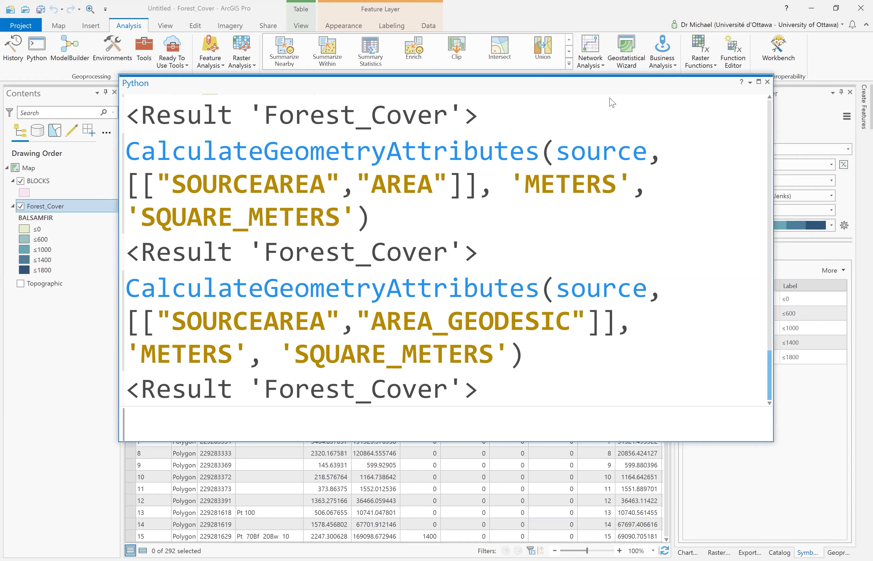
left_click(371, 371)
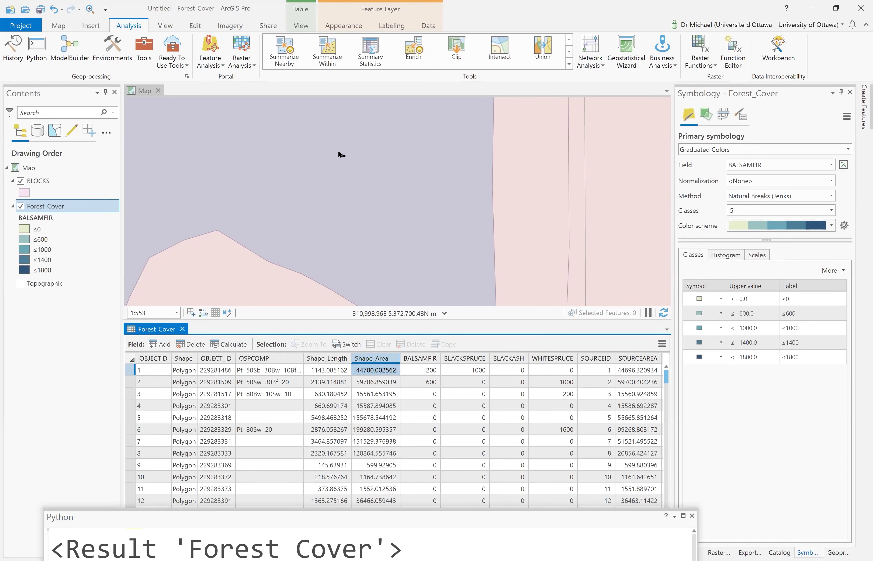
Inspect the current XY coordinate system in the map's properties and the Forest_Cover entry among its layers, without applying changes
left_click(38, 171)
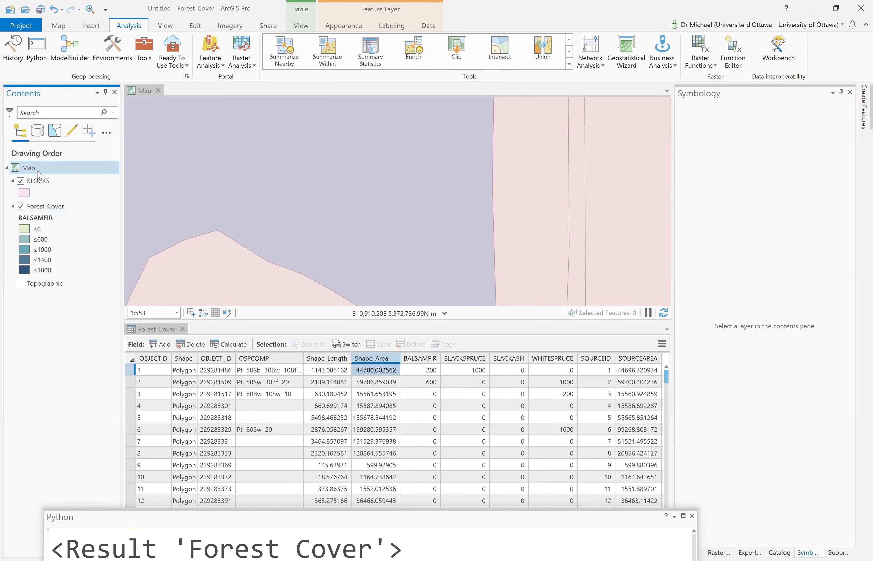
double_click(39, 173)
left_click(292, 251)
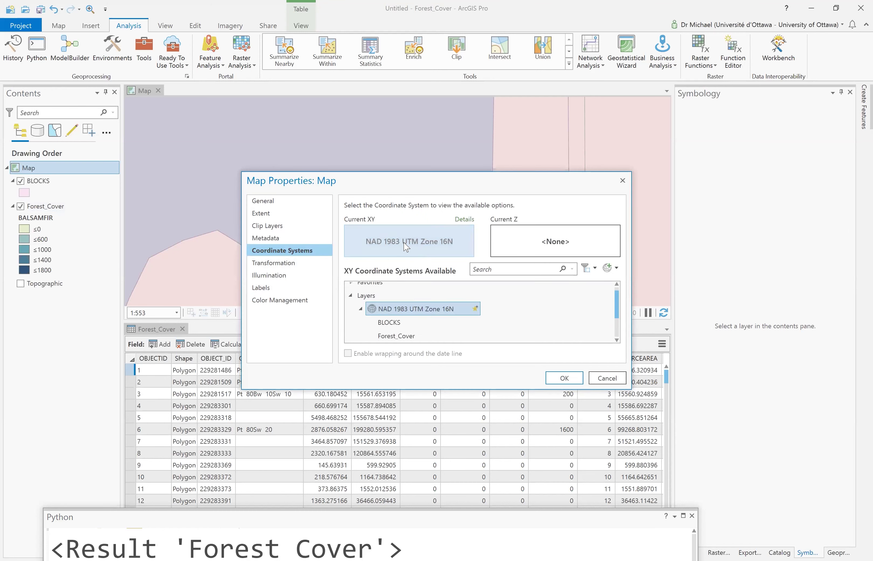
left_click(405, 336)
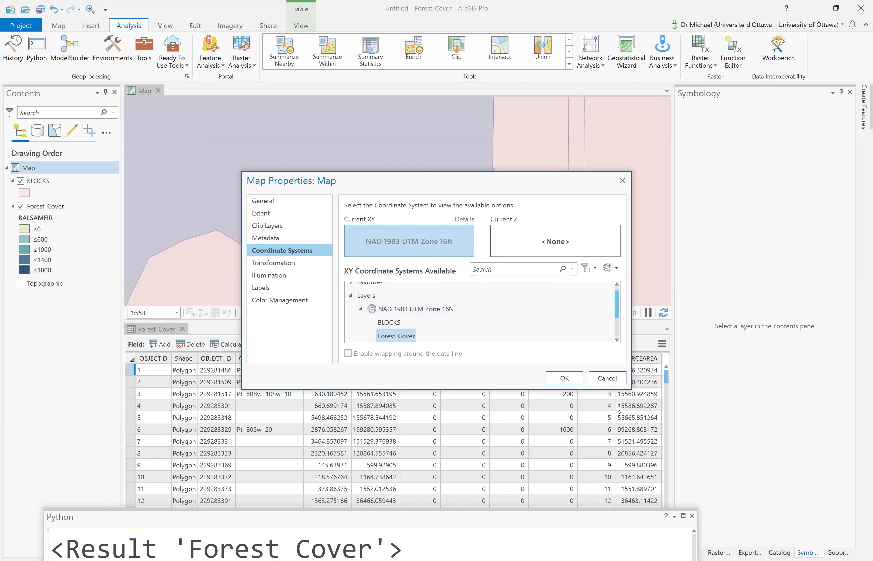
left_click(614, 383)
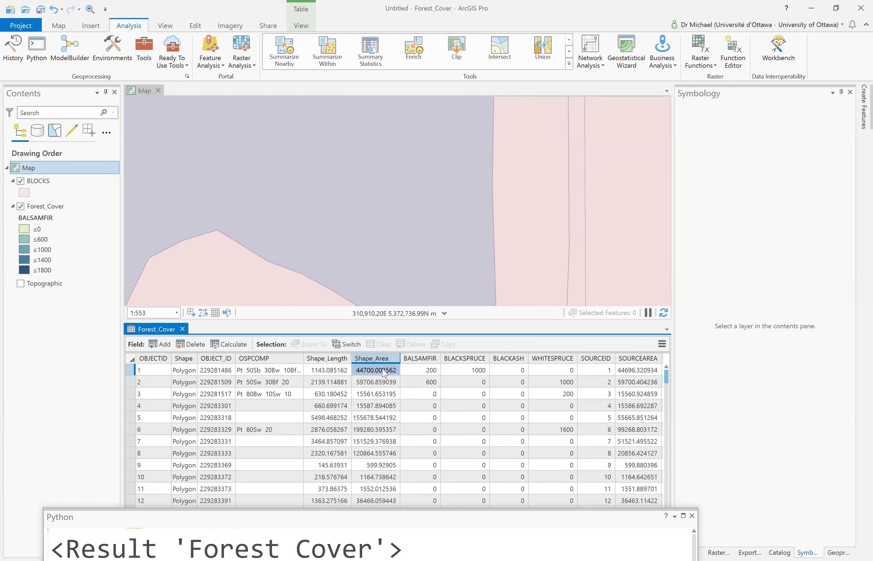
Compare the SOURCEAREA and Shape_Area values of the first records in the Forest_Cover attribute table
left_click(641, 372)
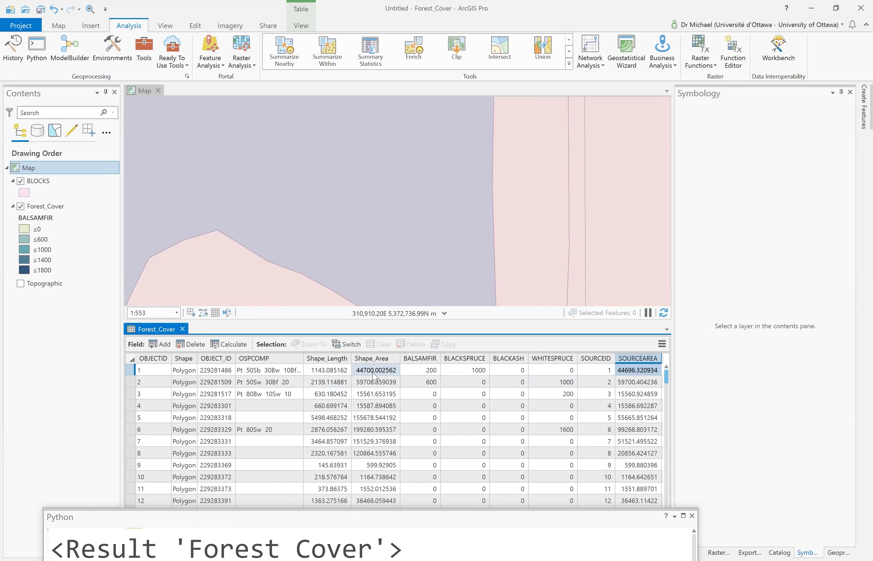
double_click(635, 372)
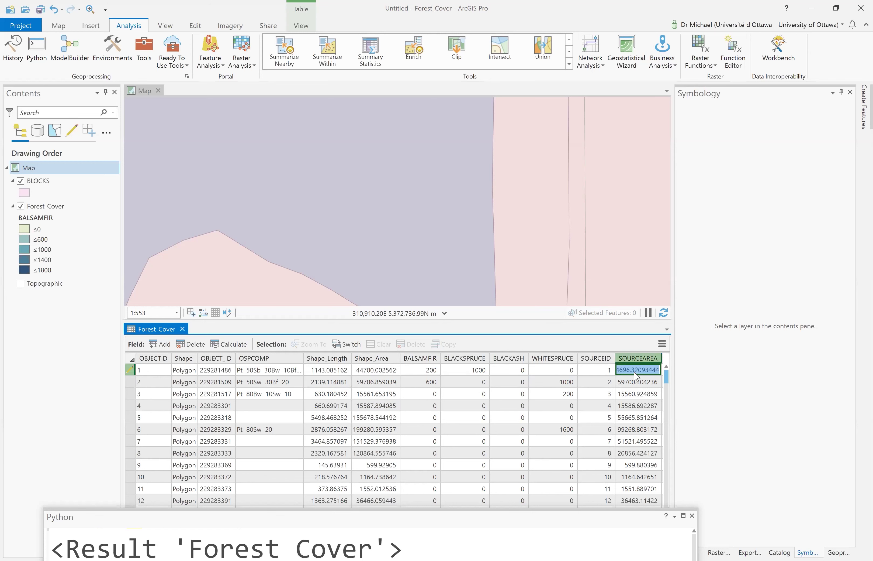
left_click(637, 385)
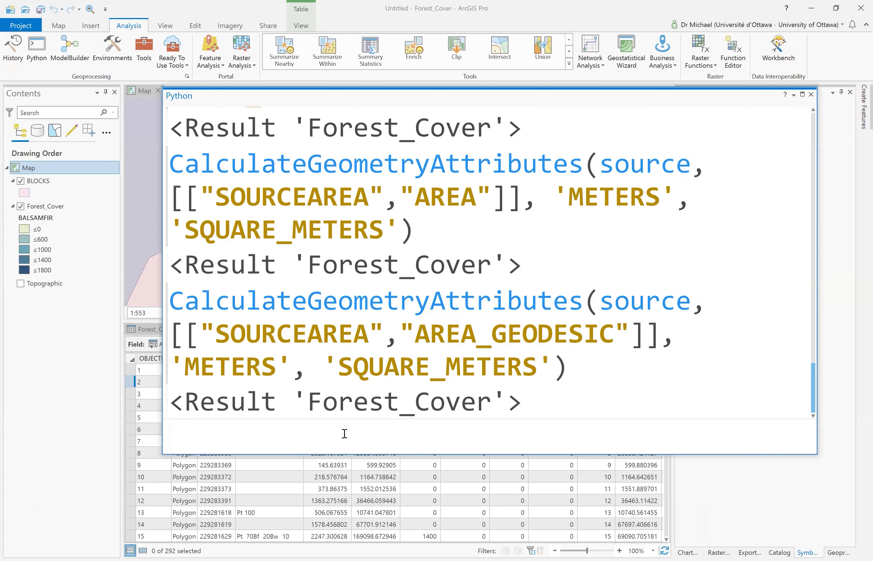
Rerun the earlier CalculateGeometryAttributes command that fills SOURCEAREA with the planar AREA in 'SQUARE_METERS'
key("Up")
key("Up")
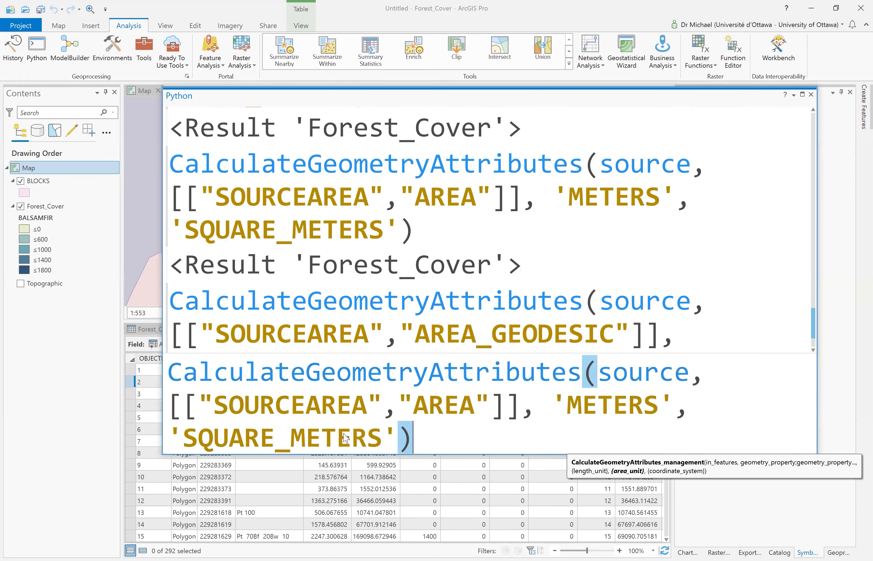
key("Return")
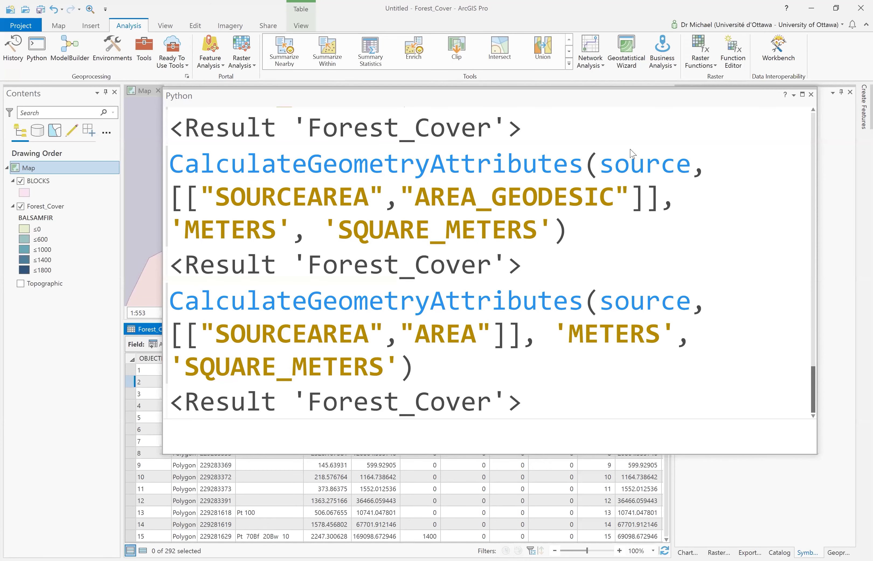
left_click(239, 492)
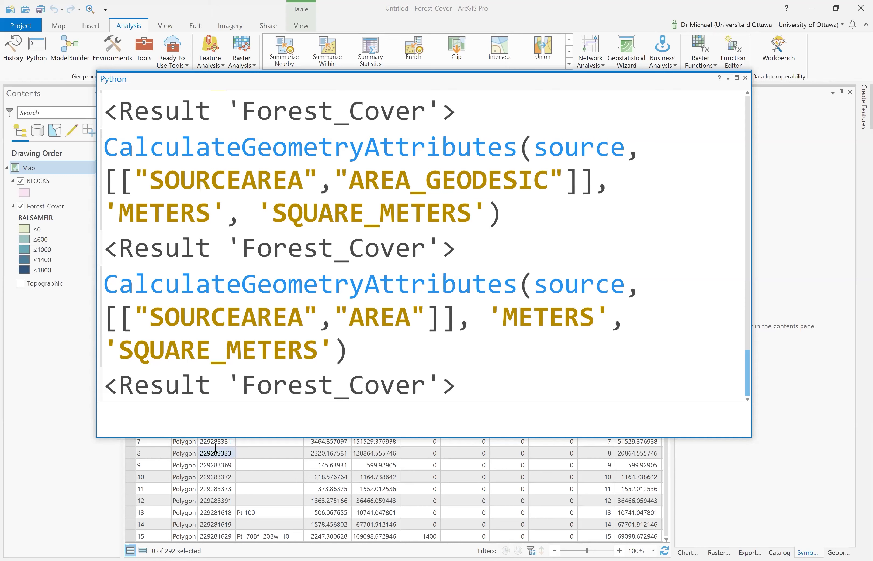
Begin an Intersect call in the Python window, assigned to the variable sit, with [source,target] as the input features
left_click(59, 26)
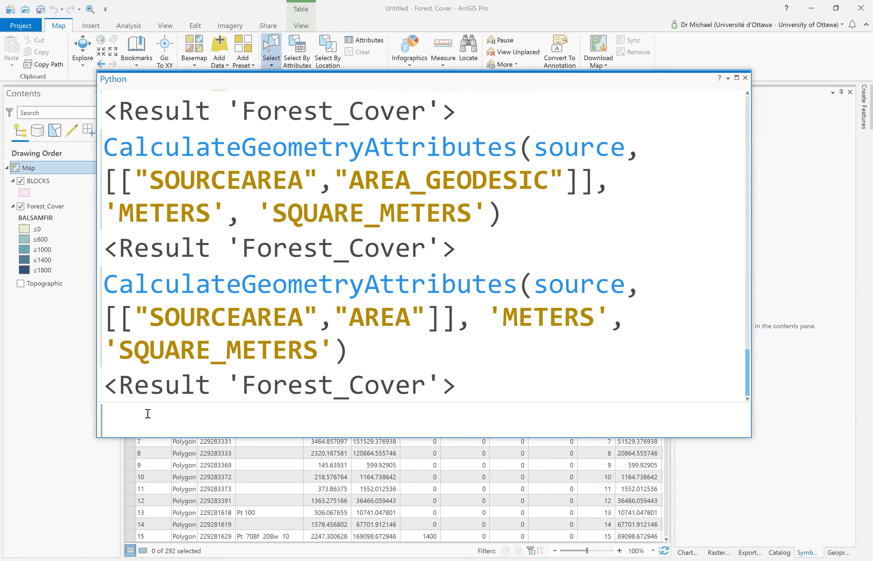
type("sit=")
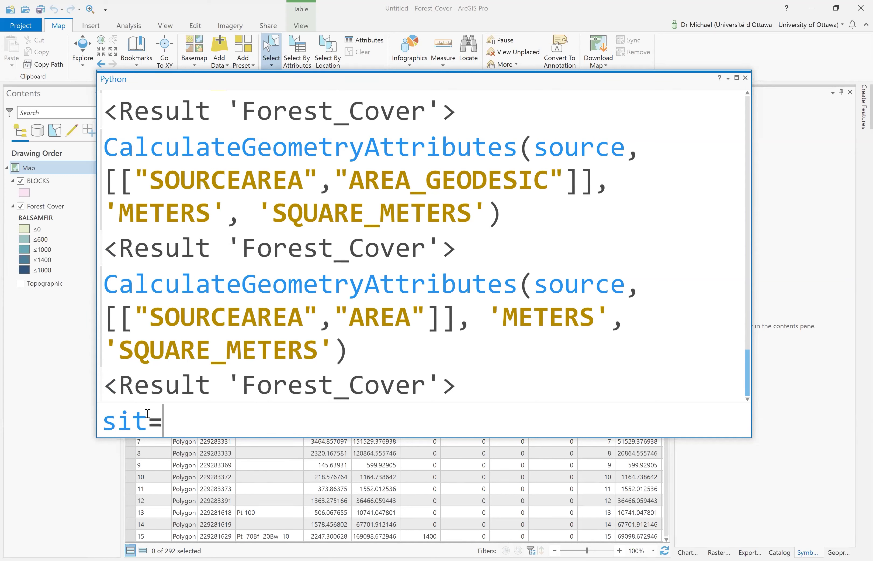
type("Int")
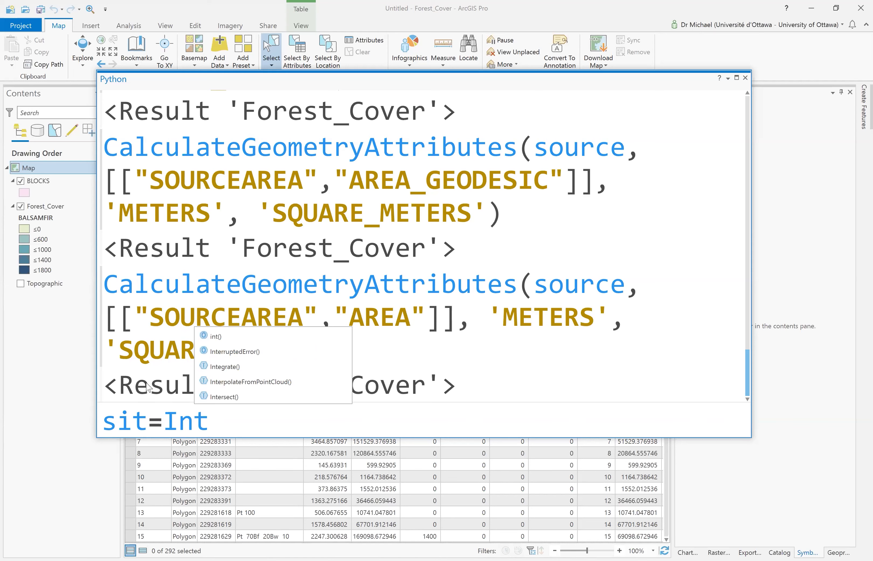
left_click(246, 396)
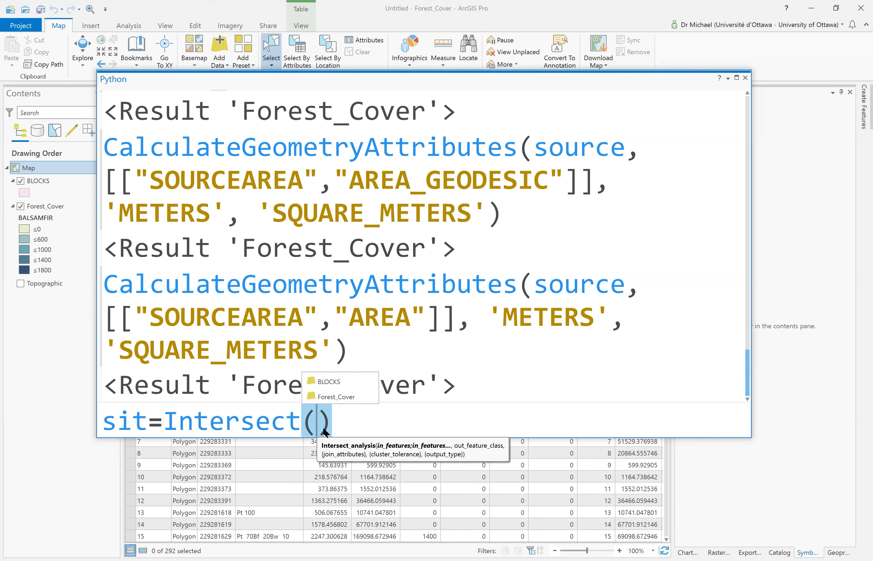
type("[]")
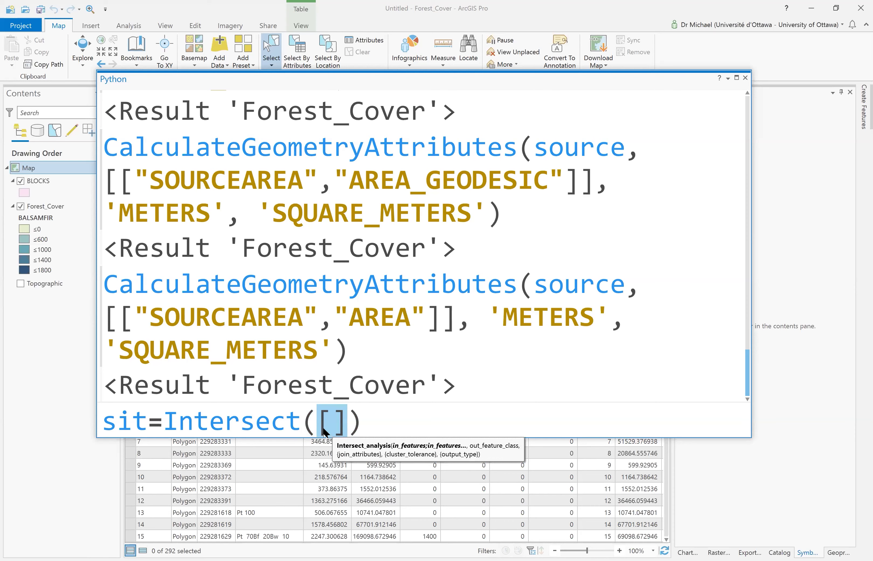
type("source,target")
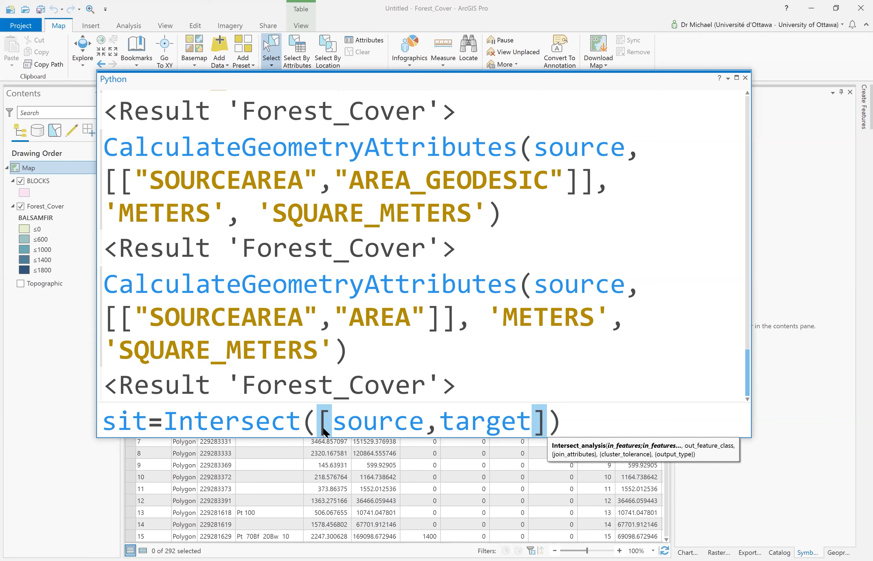
Add 'sit' as the output feature class and 'ALL' as the join attributes, and try to run the Intersect command
key("Right")
type(",")
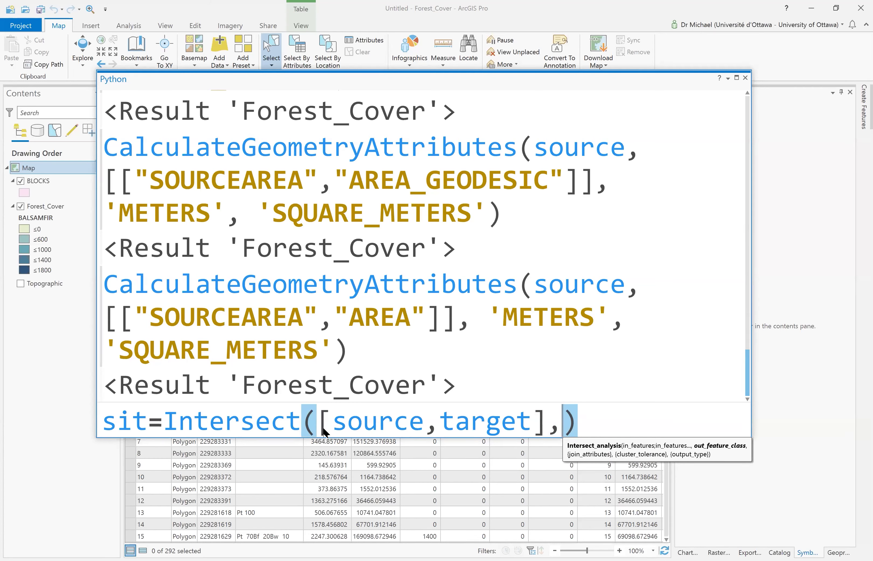
type("''")
type("st")
key("BackSpace")
type("it")
key("Right")
type(",")
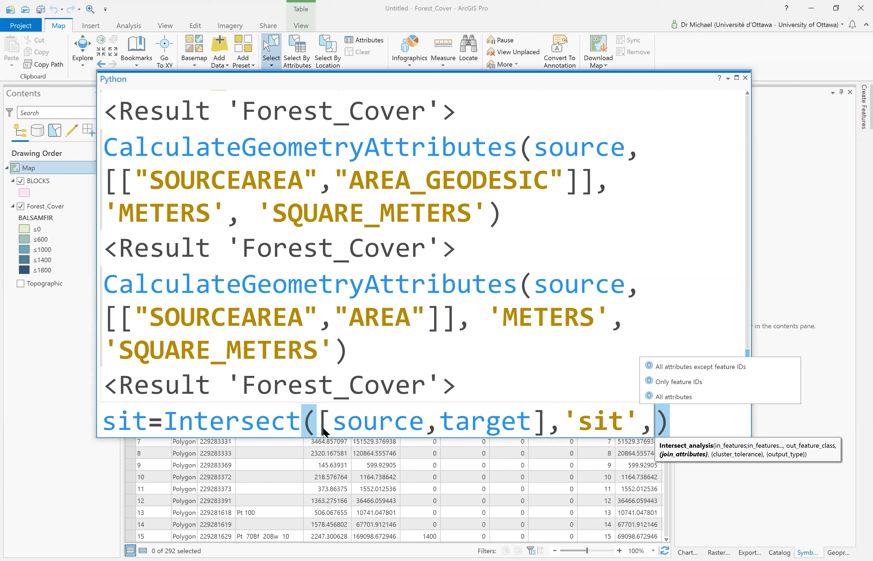
left_click(689, 396)
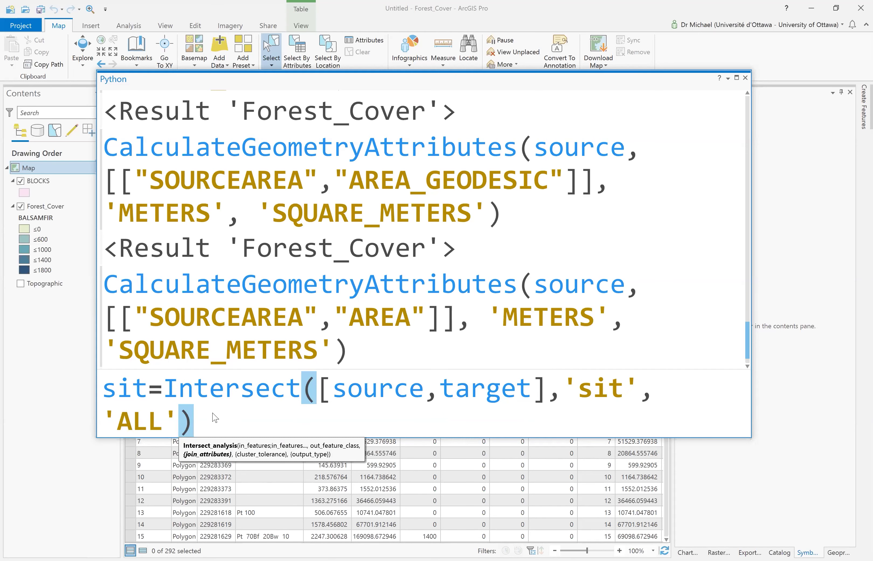
key("Return")
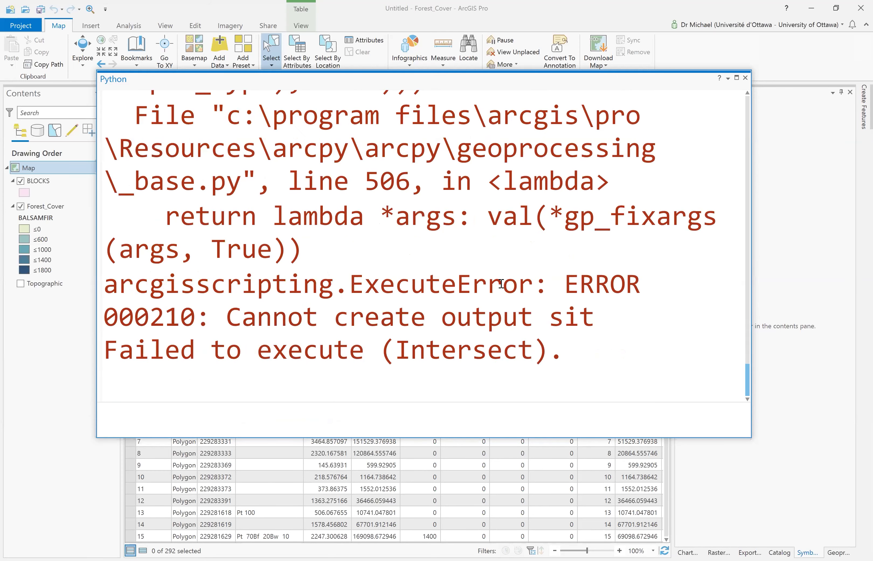
Review the Intersect error output and examine the current workspace location in the geoprocessing environment settings
scroll(501, 283, "up", 5)
scroll(501, 283, "up", 3)
scroll(501, 283, "down", 7)
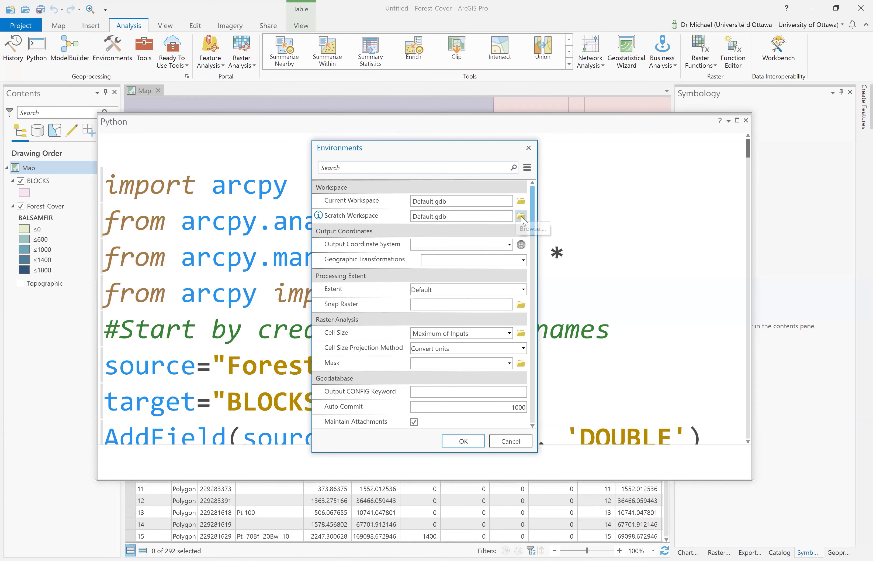
left_click(520, 201)
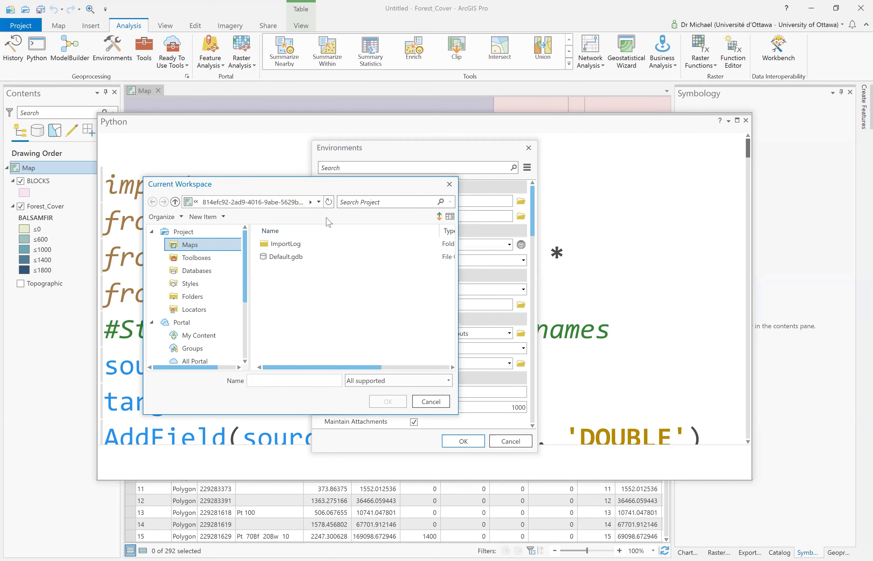
left_click(311, 203)
left_click(431, 401)
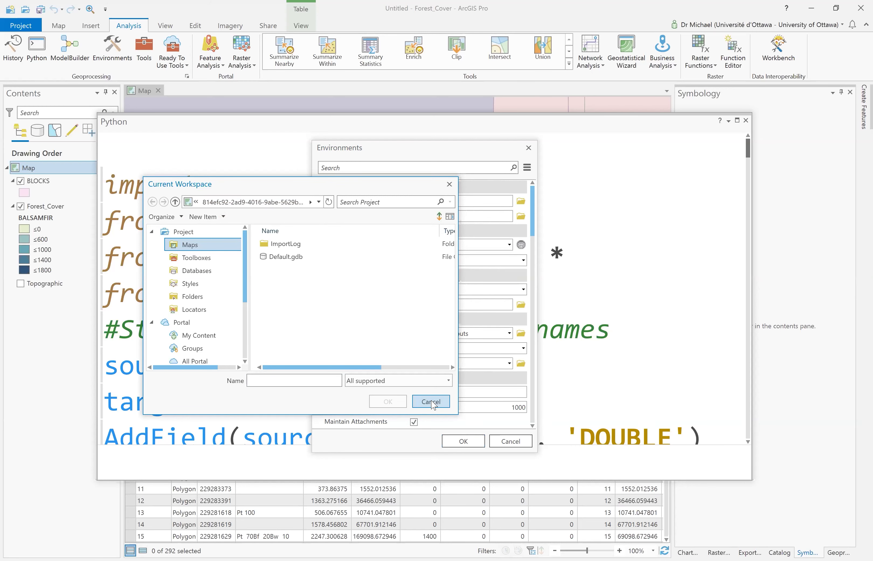
left_click(514, 446)
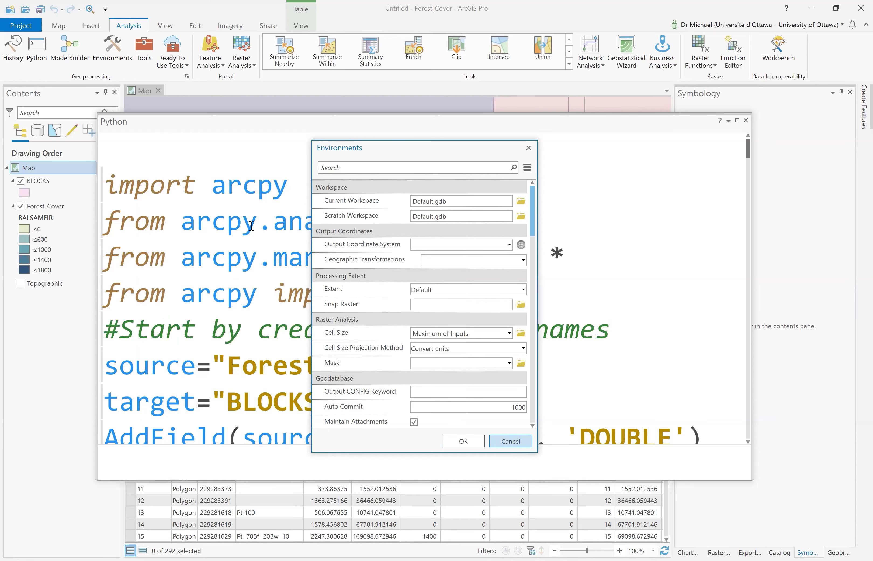
Save the project under the name BAI in the ArcGIS Projects folder
left_click(40, 10)
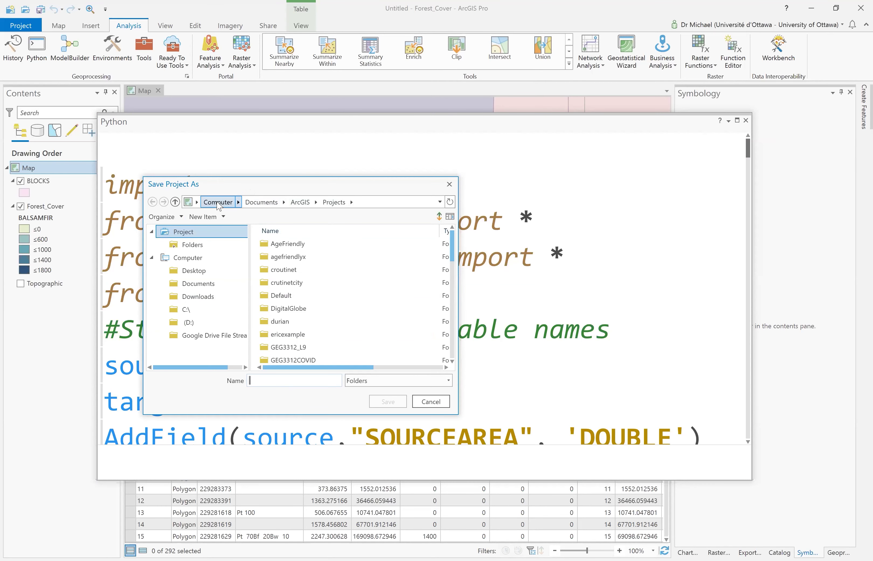
left_click(273, 384)
type("B")
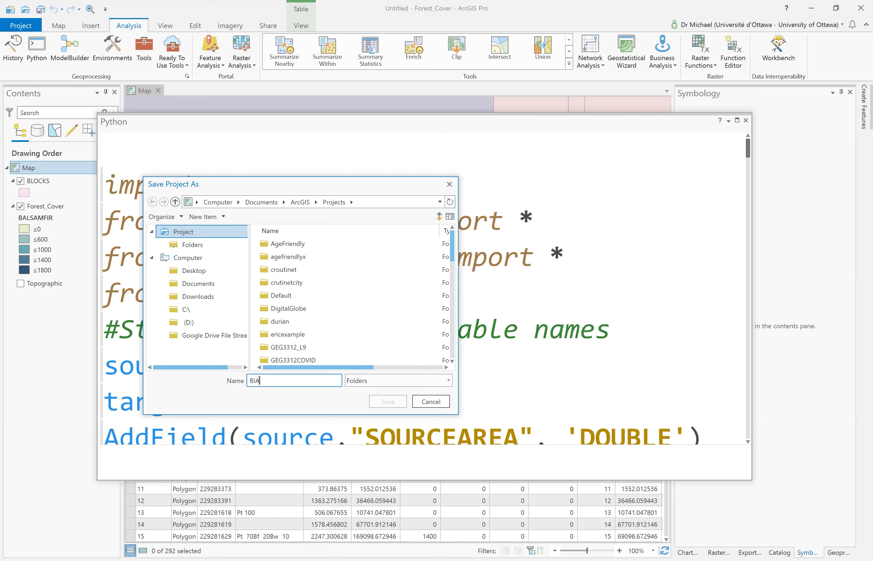
key("BackSpace")
type("B")
left_click(388, 401)
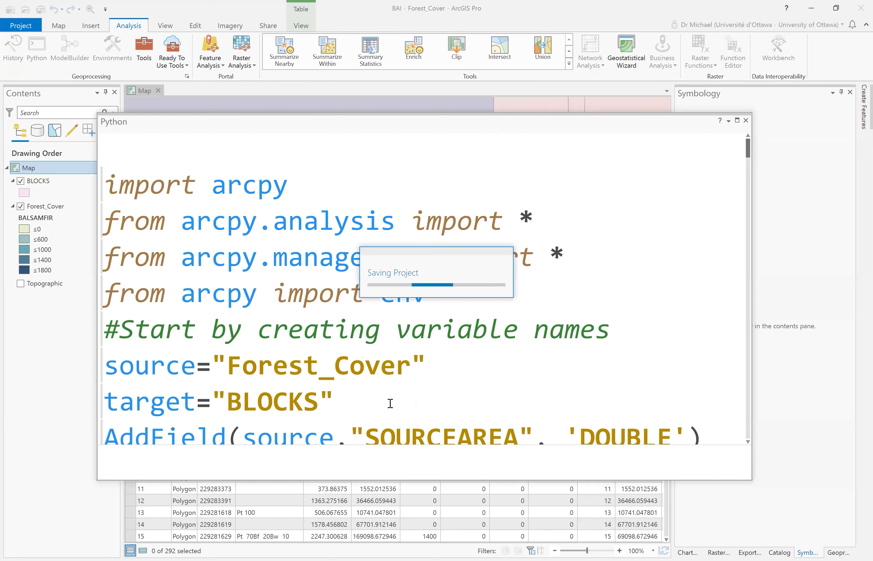
Enter the Intersect call on [source,target] with output 'sita' and 'ALL' attributes, strip the cluster tolerance and output type arguments, and run it
left_click(323, 469)
type("sit=Intersect([source,target],'sita','ALL',\"\", 'INPUT')")
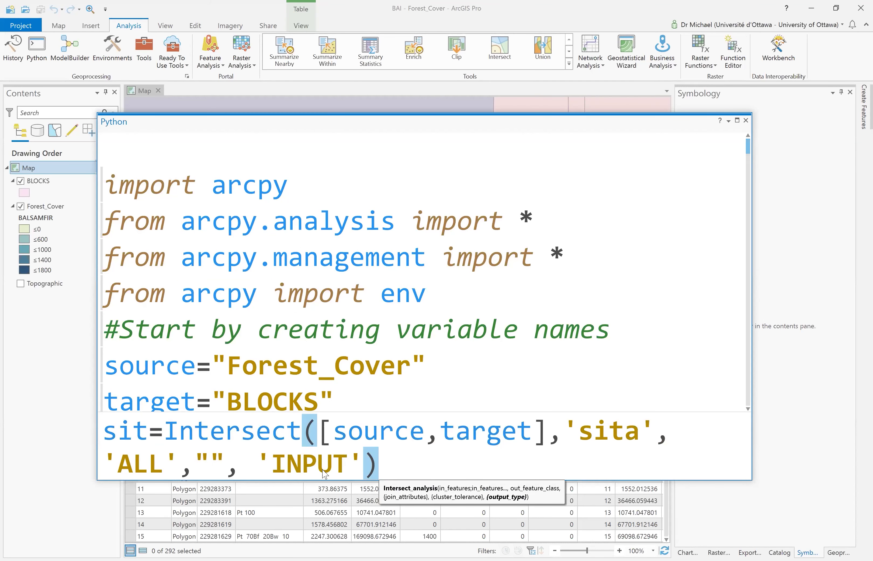
key("Left")
key("BackSpace")
key("BackSpace")
key("BackSpace")
key("BackSpace")
key("BackSpace")
key("BackSpace")
key("BackSpace")
key("BackSpace")
key("BackSpace")
key("BackSpace")
key("BackSpace")
key("BackSpace")
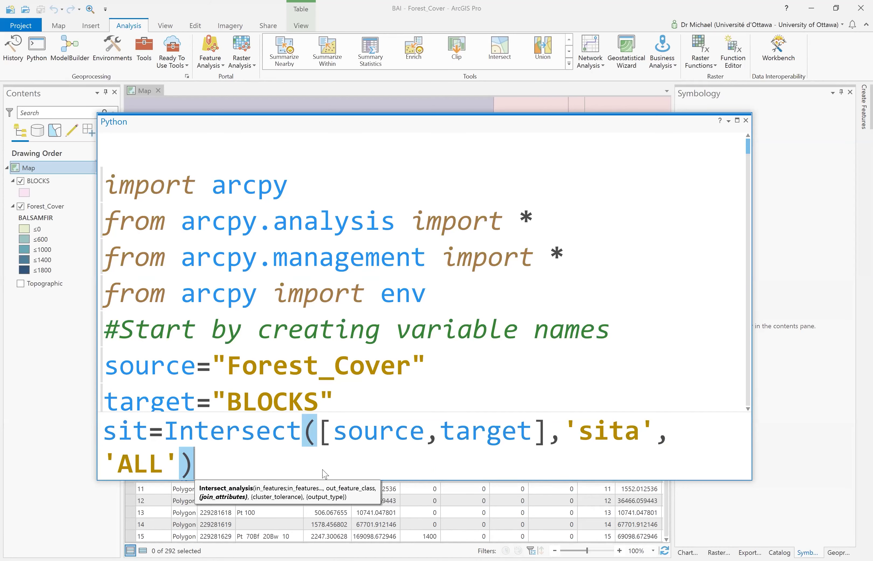
key("Return")
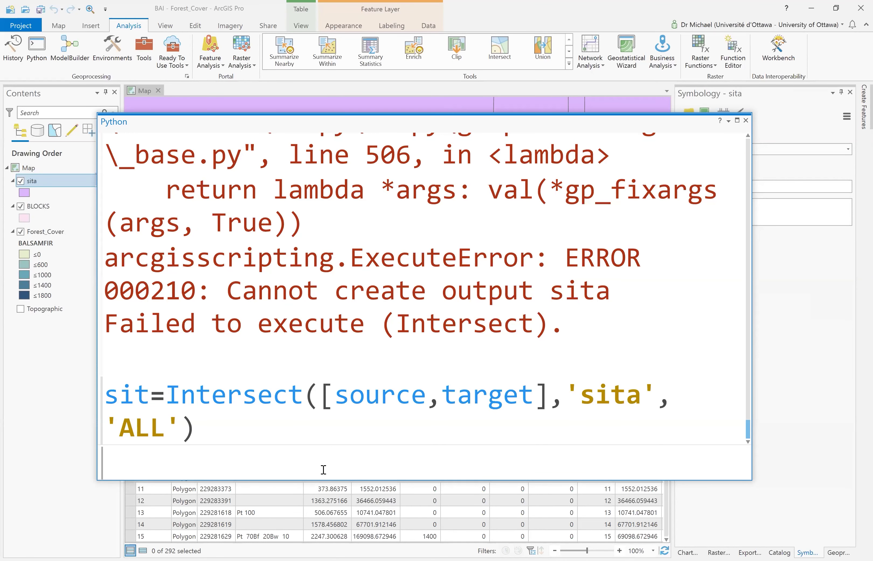
Open the attribute table of the sita layer to examine the intersected records
left_click_drag(404, 122, 417, 85)
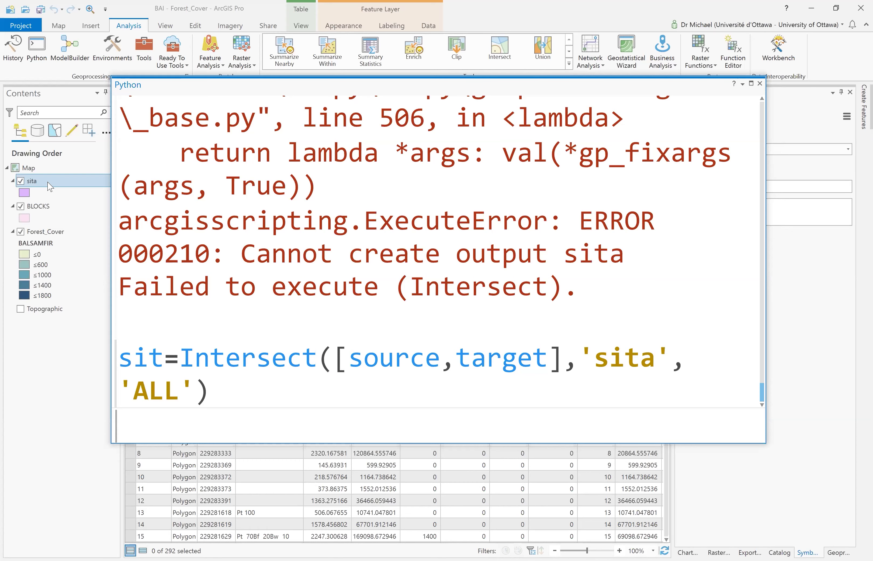
right_click(52, 188)
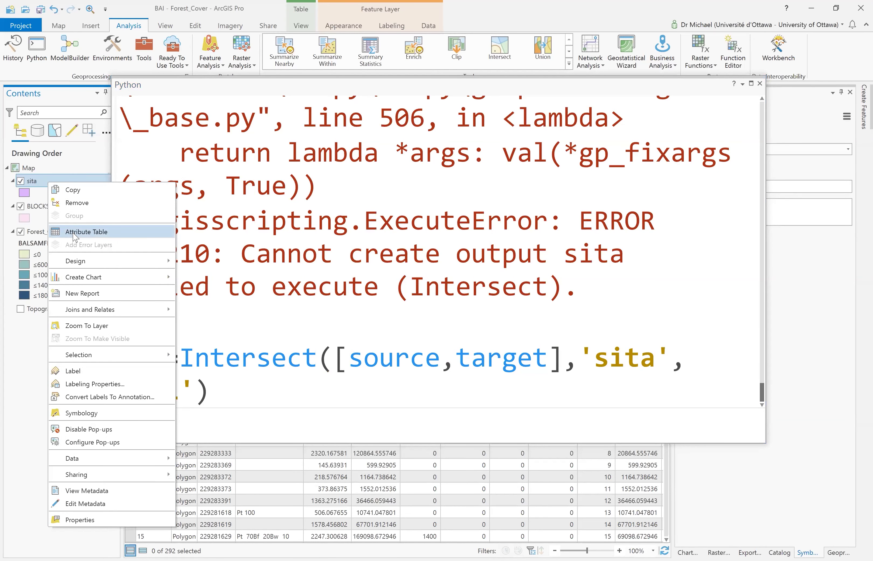
left_click(74, 234)
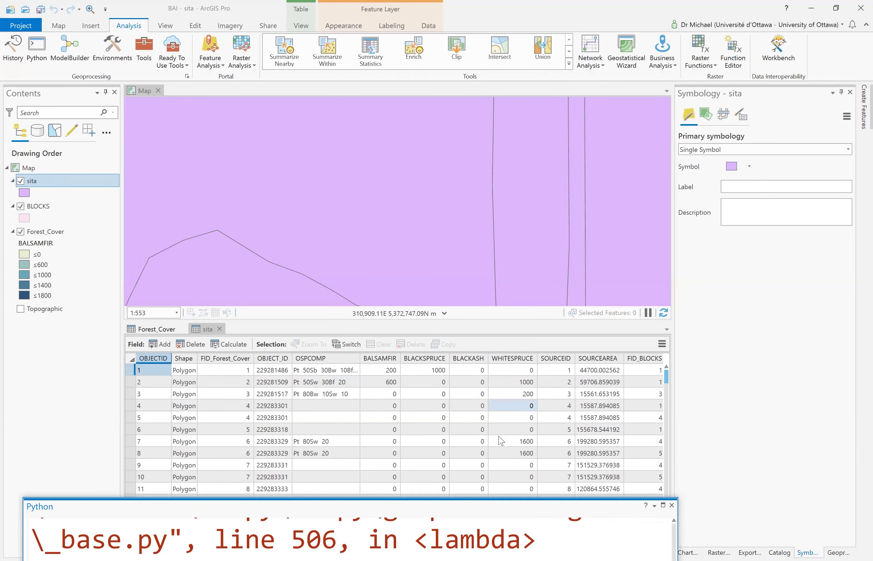
Close the Python window and sort the sita attribute table by SOURCEID in ascending order
left_click(671, 506)
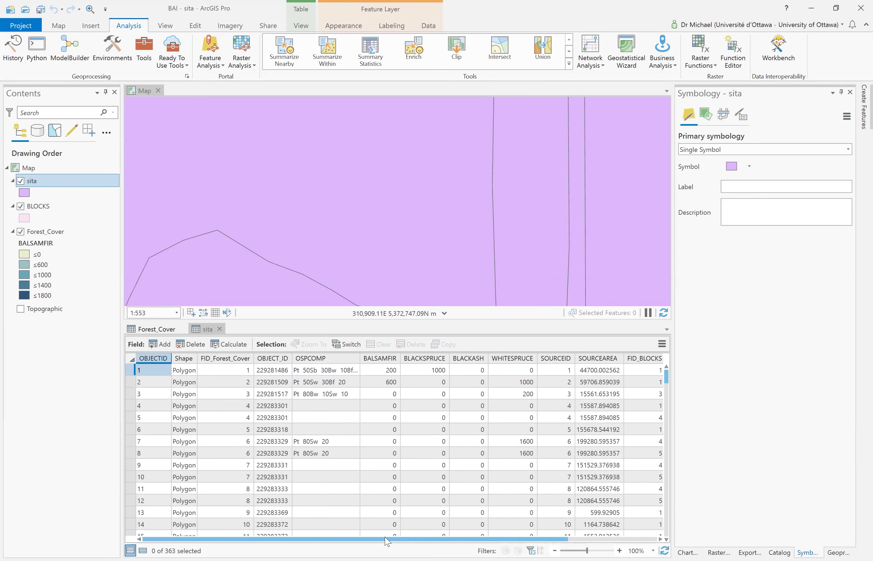
left_click_drag(414, 542, 524, 533)
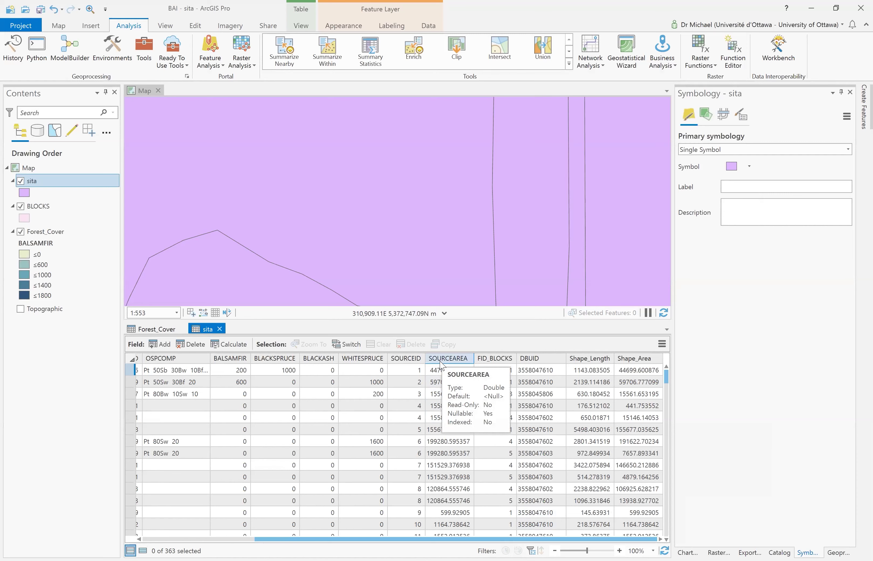
left_click(450, 370)
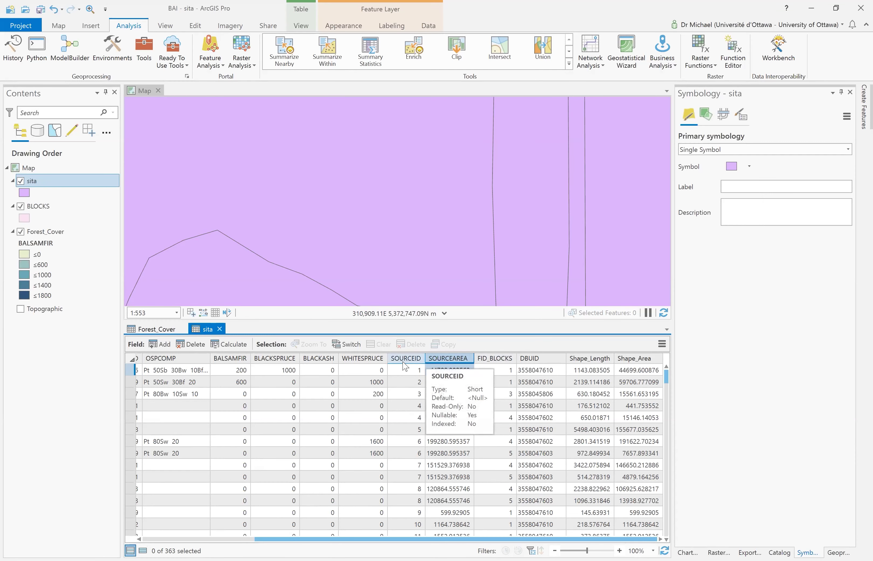
left_click(406, 369)
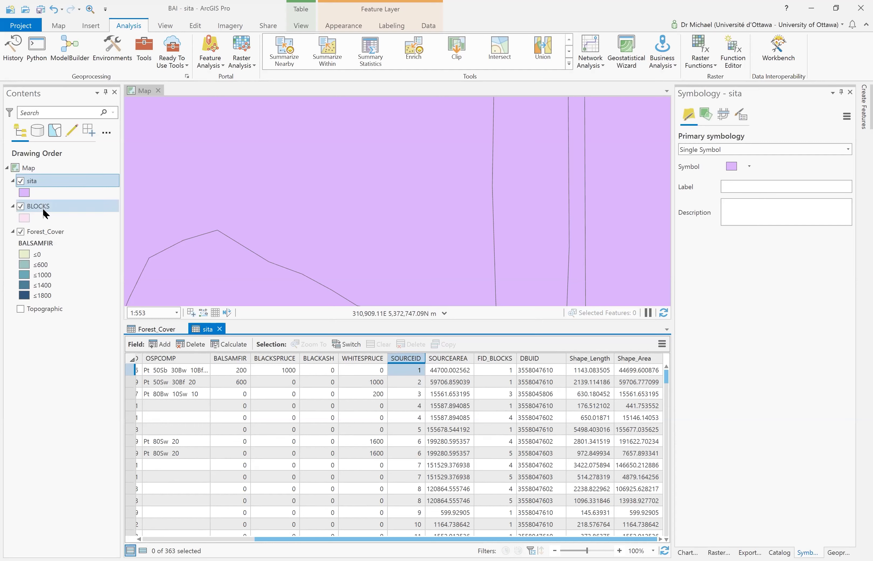
right_click(405, 361)
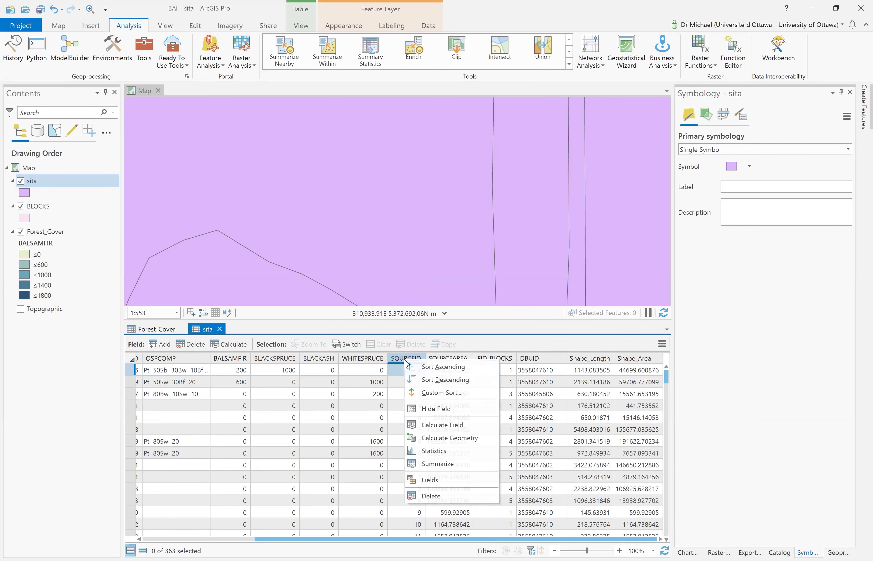
left_click(418, 367)
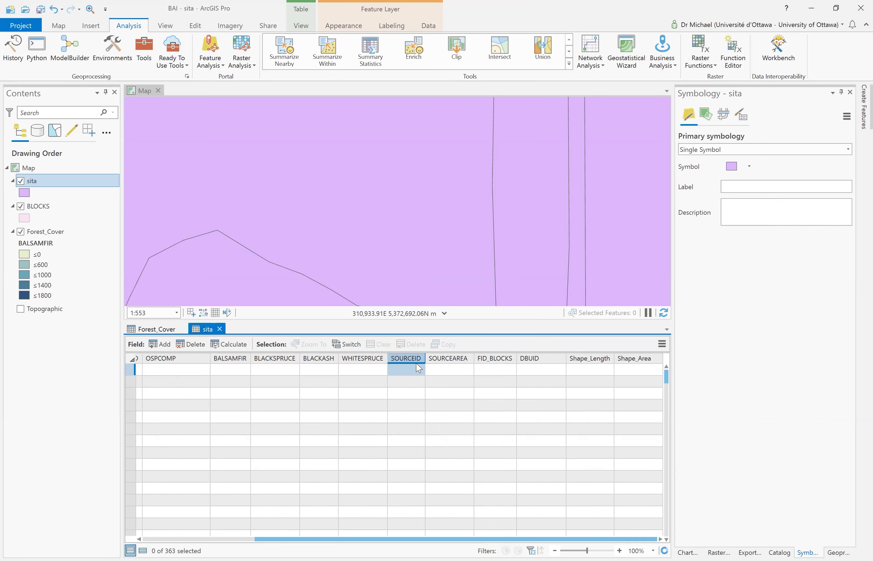
left_click(426, 372)
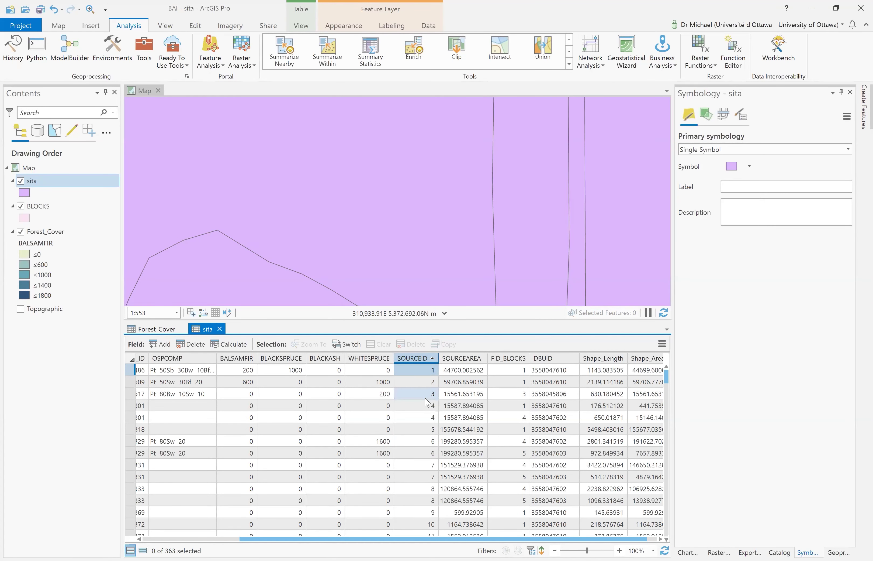
Select the sita record with SOURCEID 1, zoom the map to its polygon and examine its western boundary up close
left_click(131, 372)
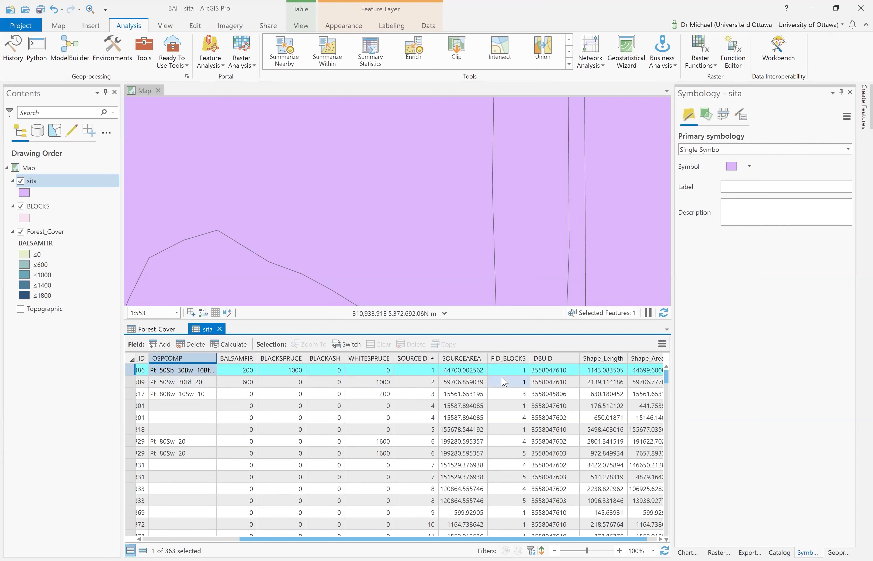
left_click_drag(429, 543, 528, 537)
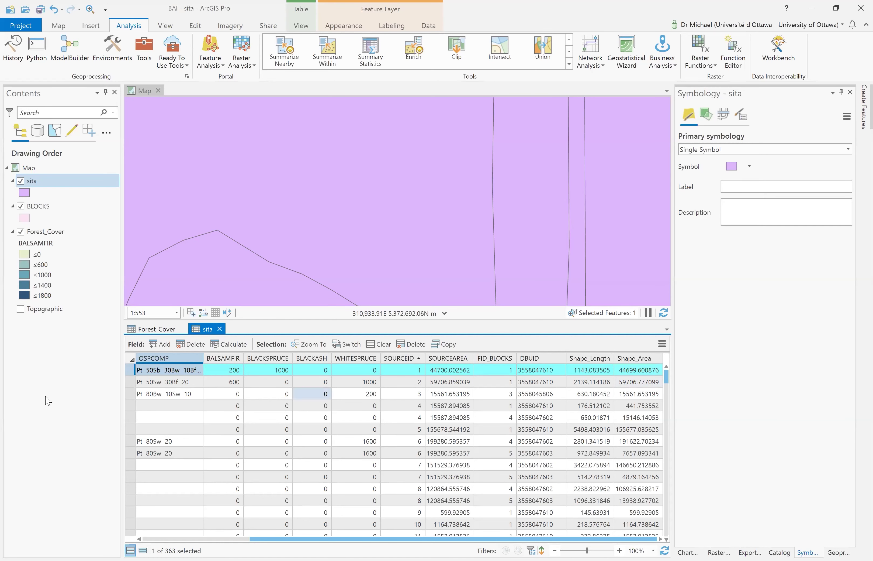
right_click(133, 371)
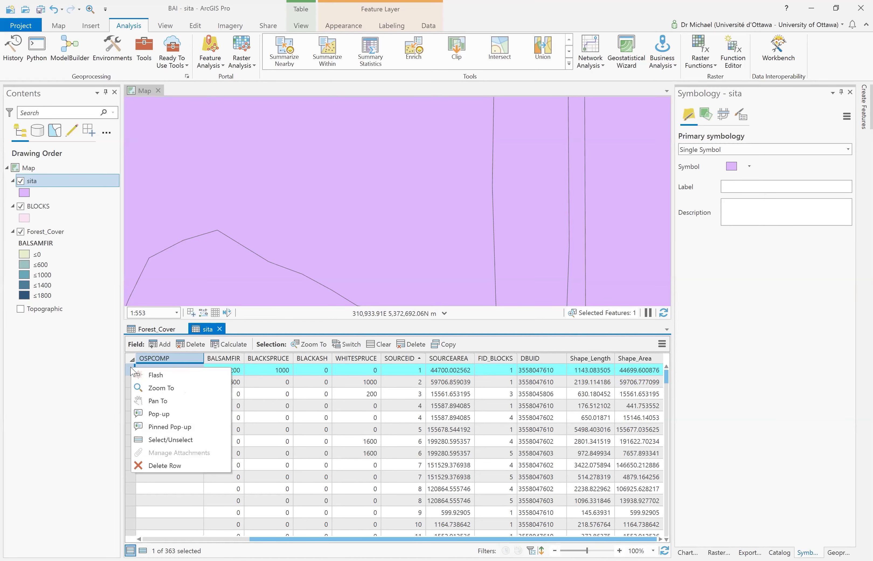
left_click(153, 387)
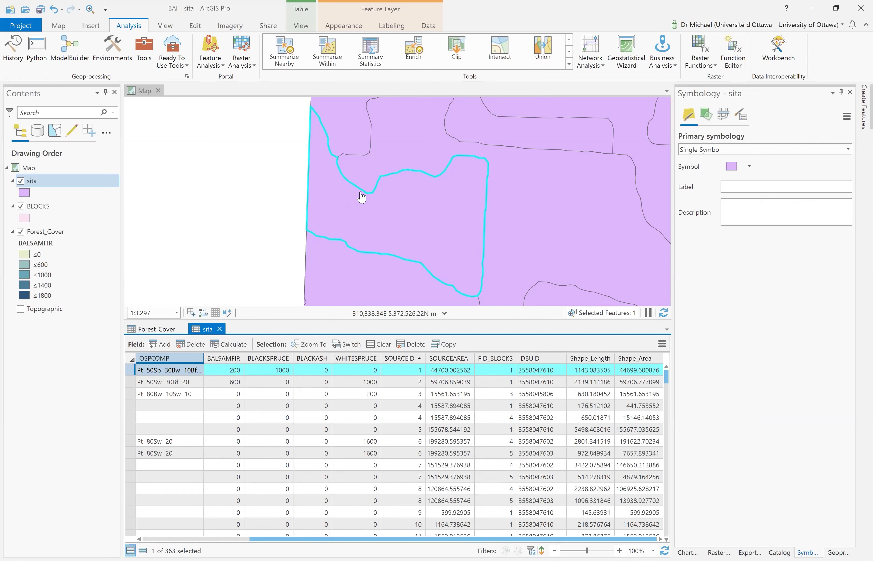
scroll(303, 232, "up", 4)
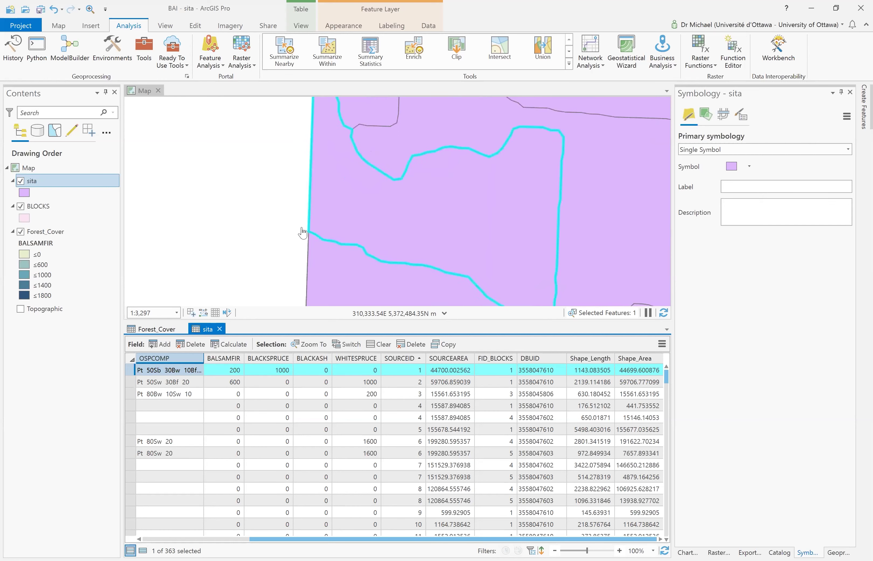
scroll(332, 233, "up", 4)
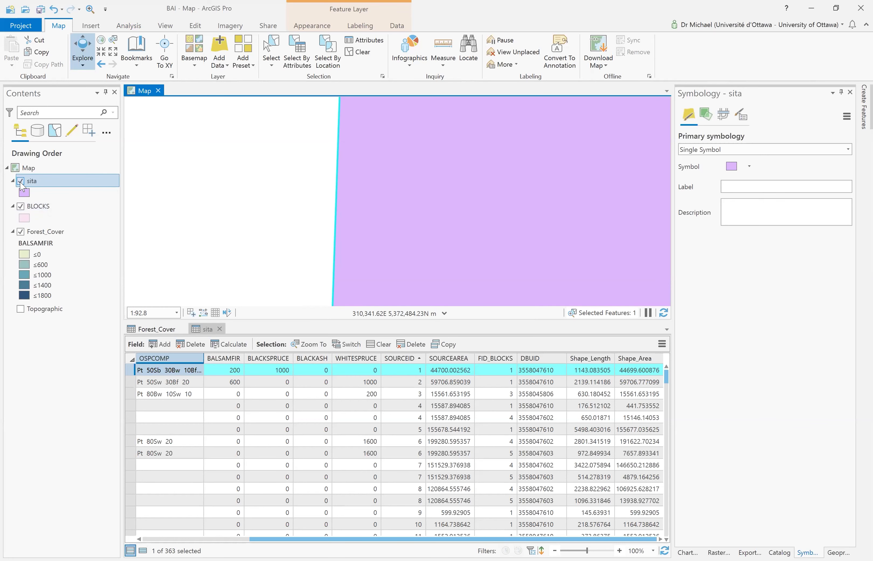
Hide the sita layer on the map and bring up the options for the BLOCKS layer
left_click(21, 180)
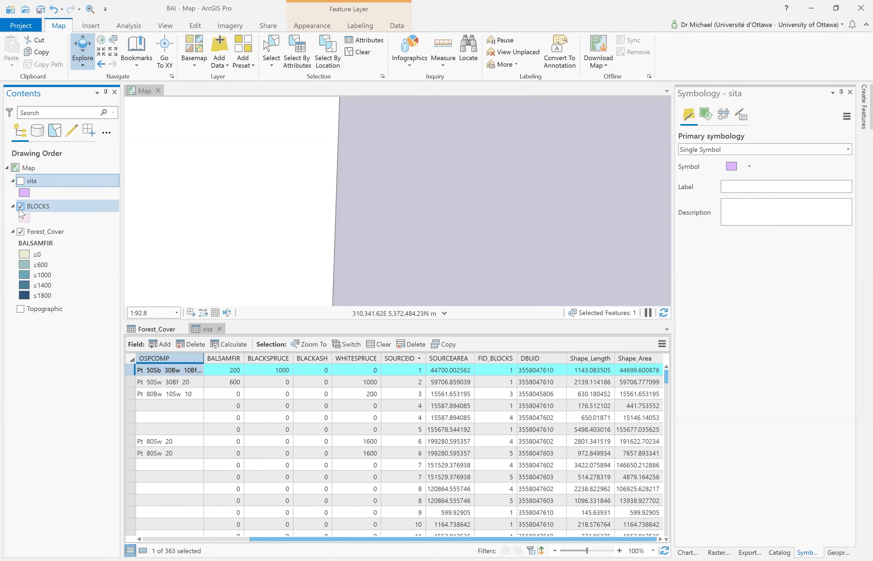
right_click(22, 210)
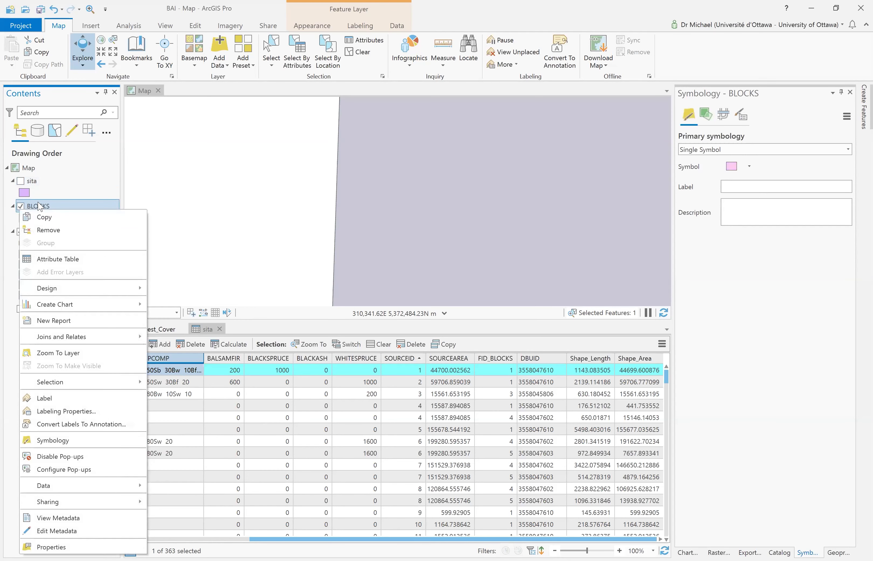
Show the sita layer on the map and hide the BLOCKS layer
key("Escape")
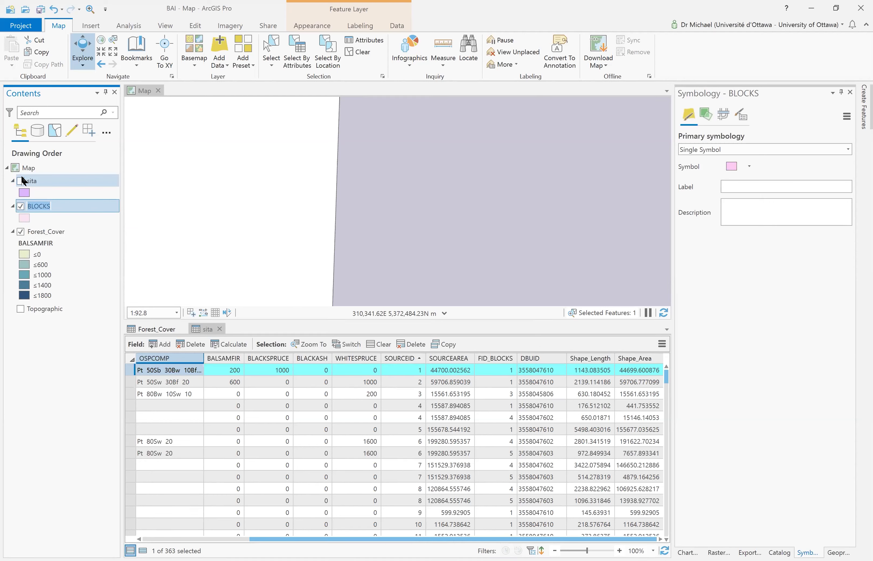
left_click(21, 181)
left_click(21, 207)
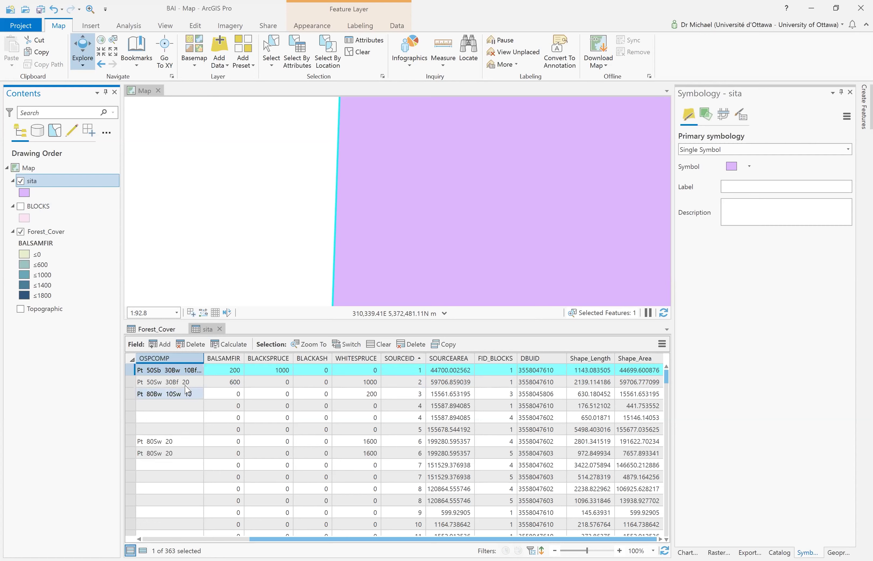
Select both SOURCEID 4 rows in the sita table, zoom the map to them and enlarge the map view
left_click(130, 382)
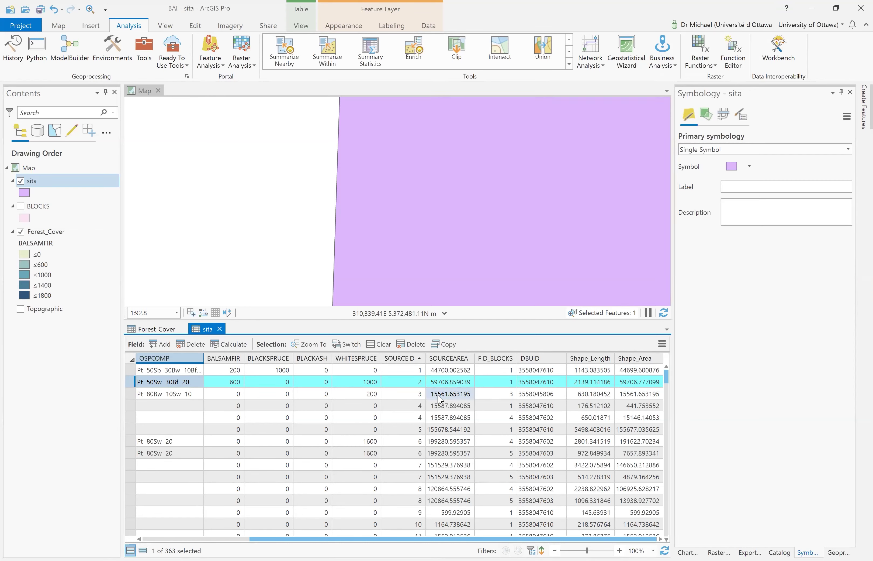
left_click_drag(131, 405, 129, 422)
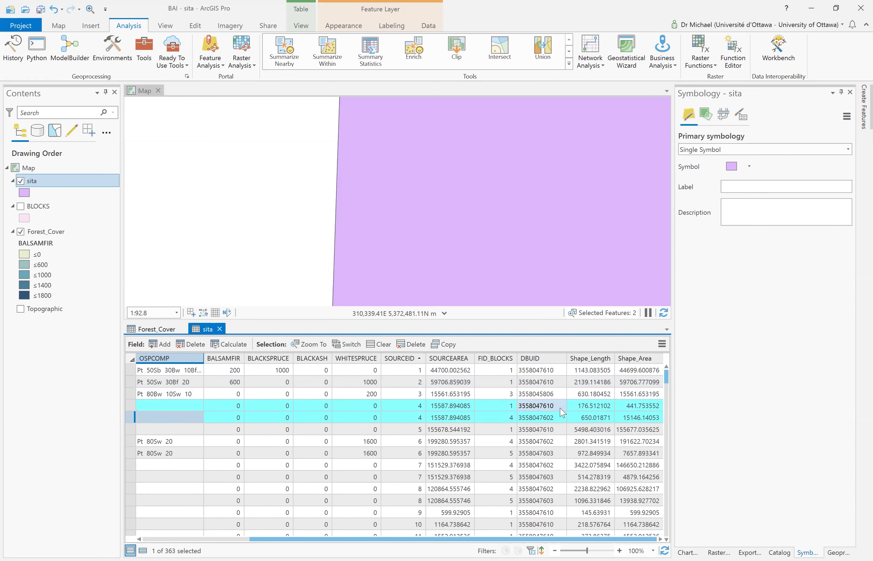
right_click(130, 404)
left_click(142, 423)
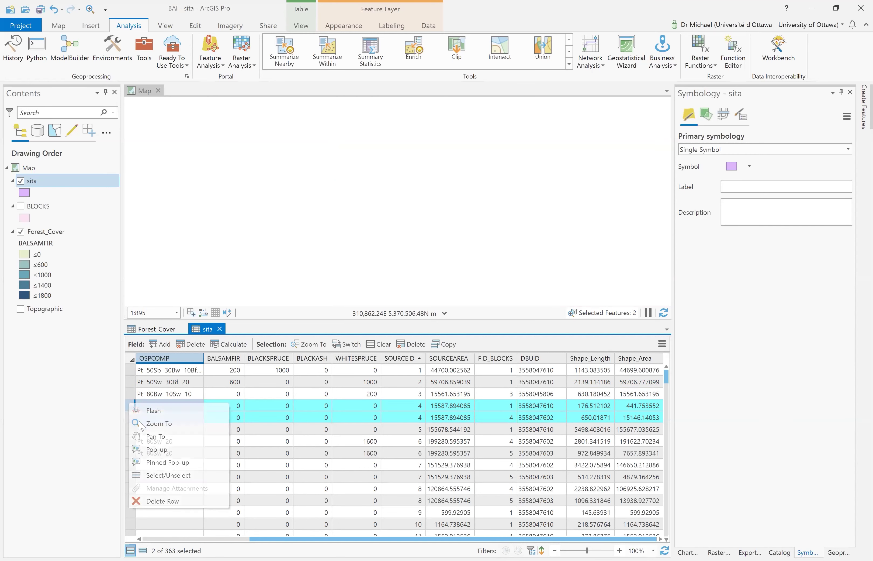
left_click_drag(291, 321, 289, 359)
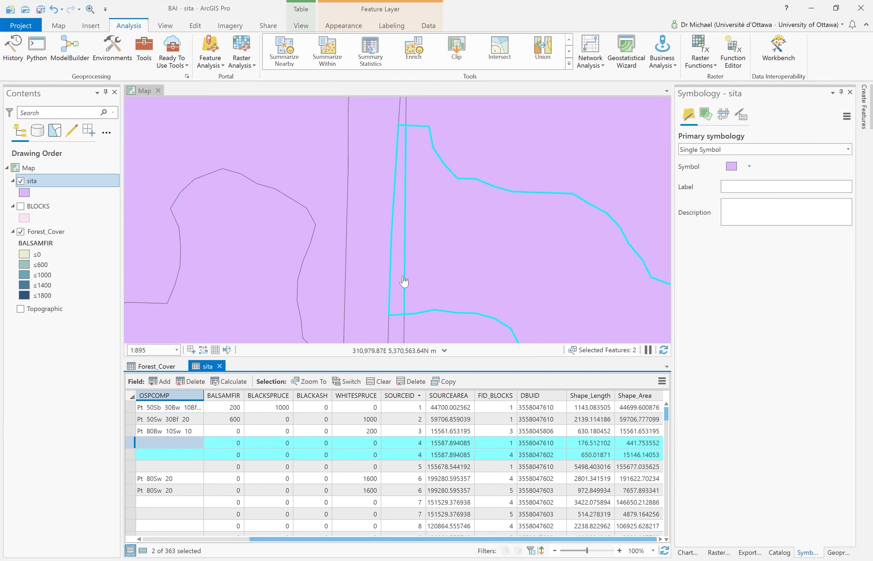
Inspect the pop-up attributes of the two selected SOURCEID 4 polygons on the map, then dismiss the pop-up
left_click(396, 263)
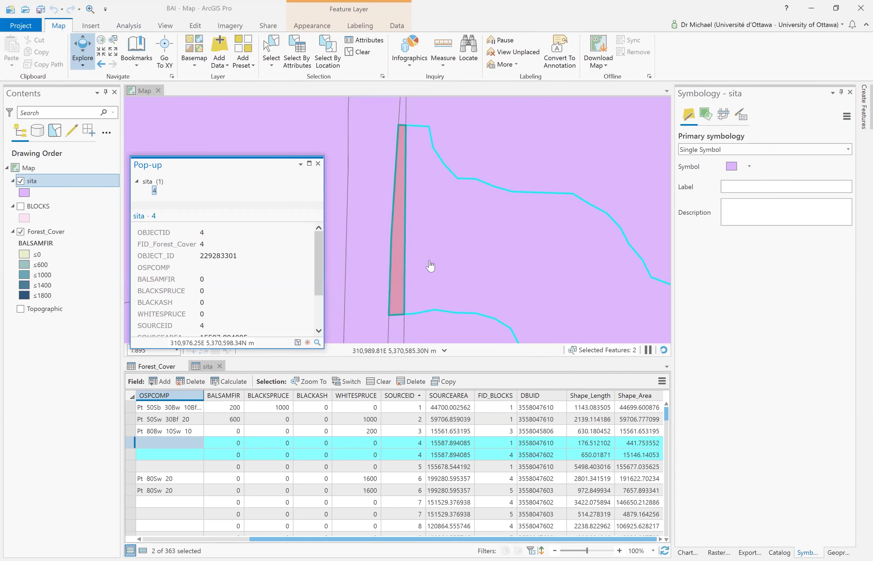
left_click(431, 265)
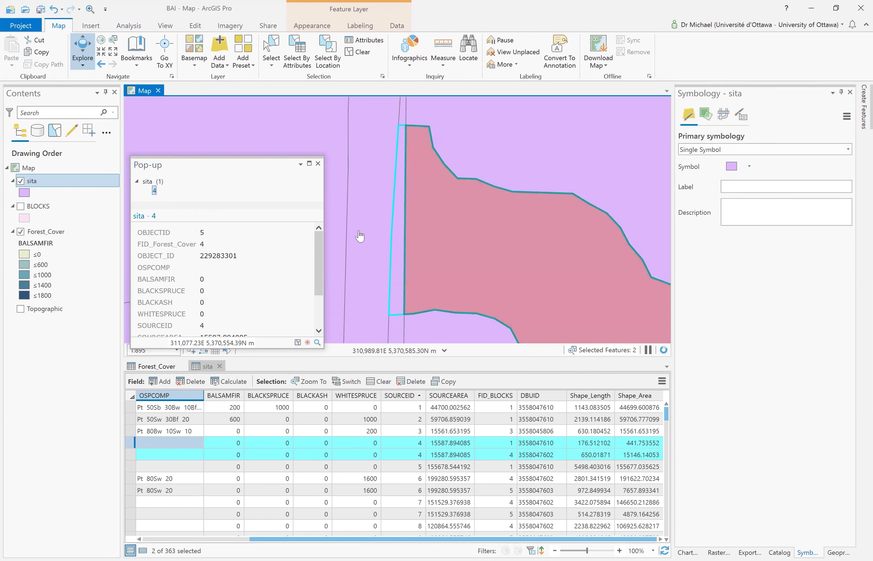
left_click(319, 167)
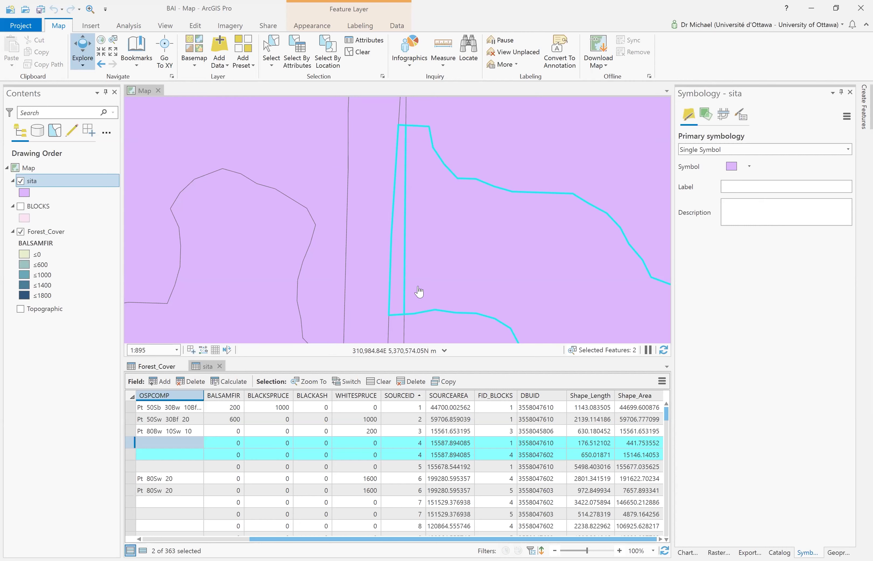
Select only the narrow SOURCEID 4 sliver and compare Shape_Area and FID_BLOCKS between the two SOURCEID 4 records
left_click(129, 444)
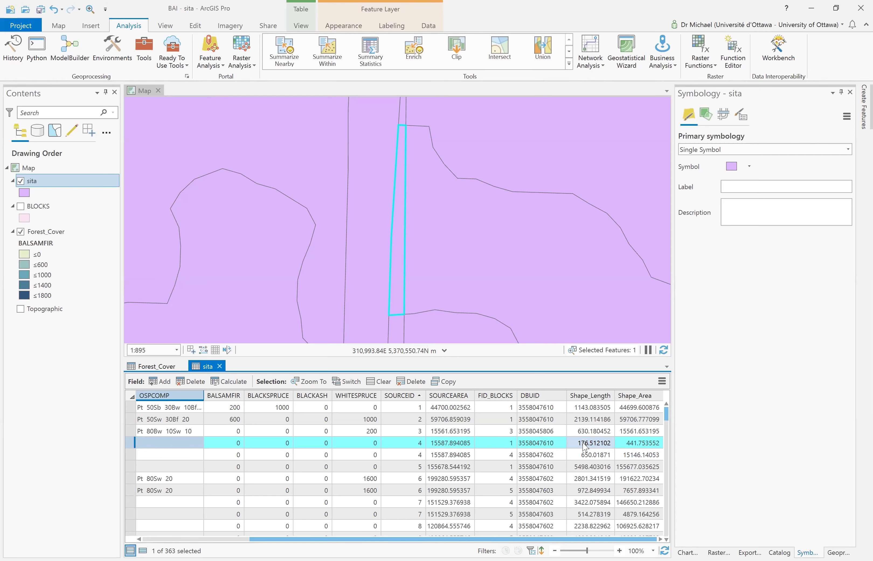
left_click(641, 445)
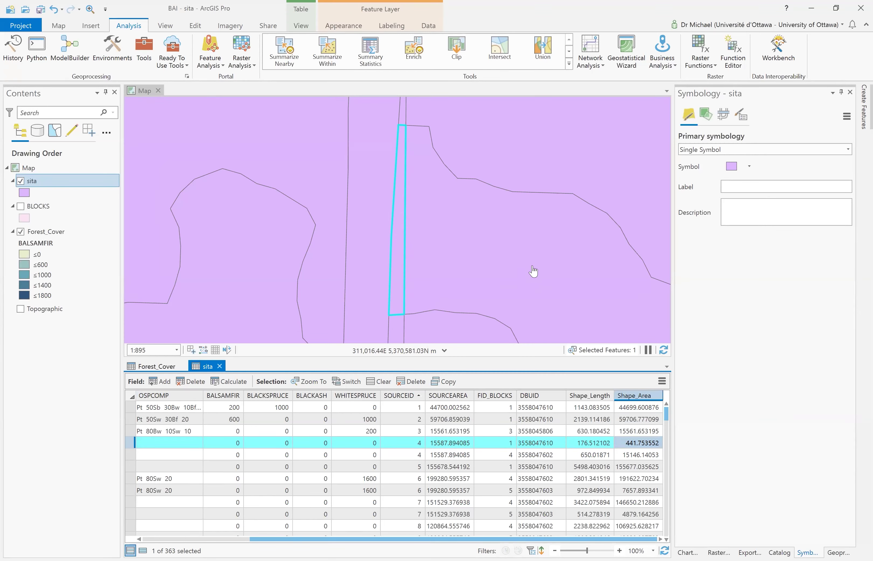
left_click(460, 271)
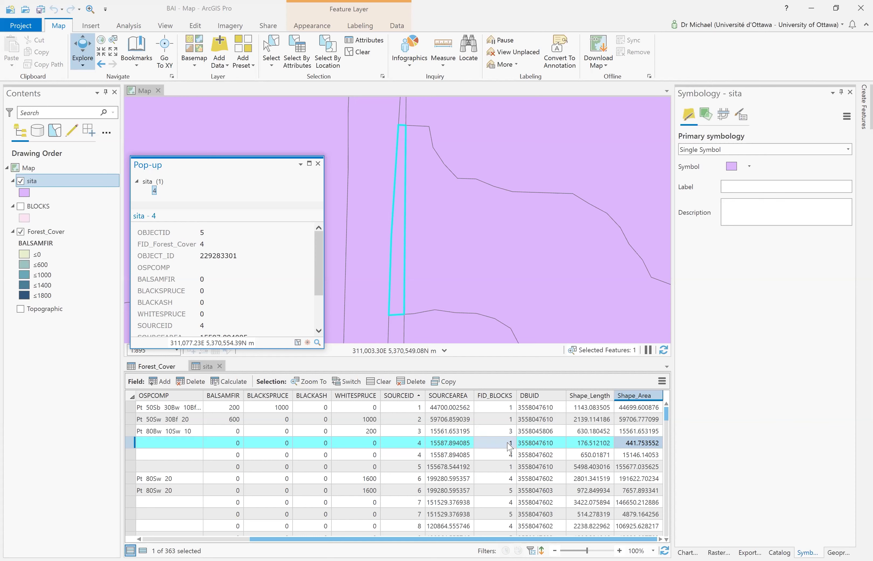
left_click(497, 442)
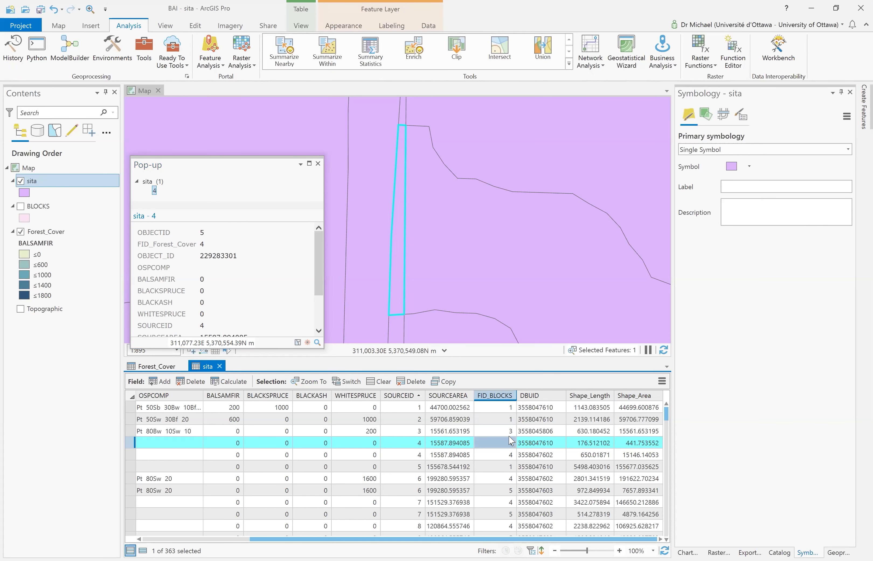
left_click(503, 441)
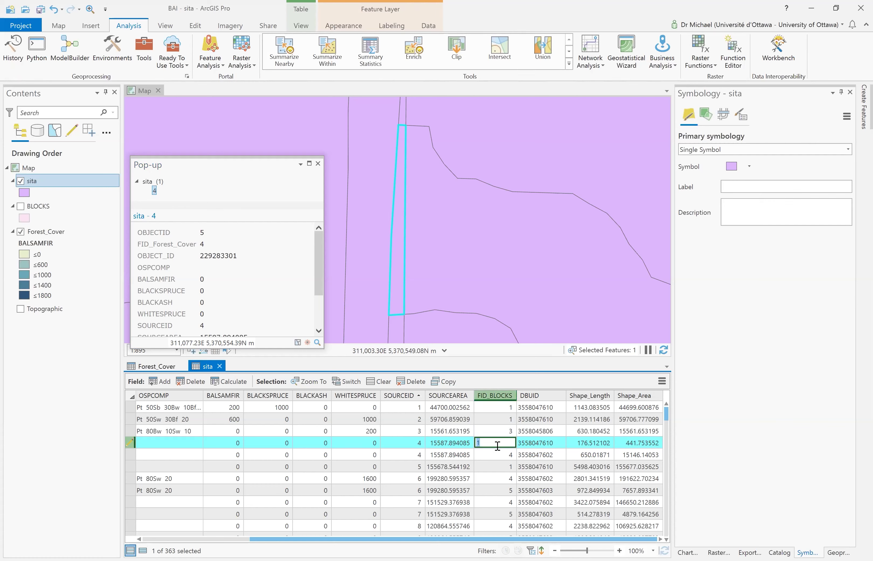
left_click(630, 446)
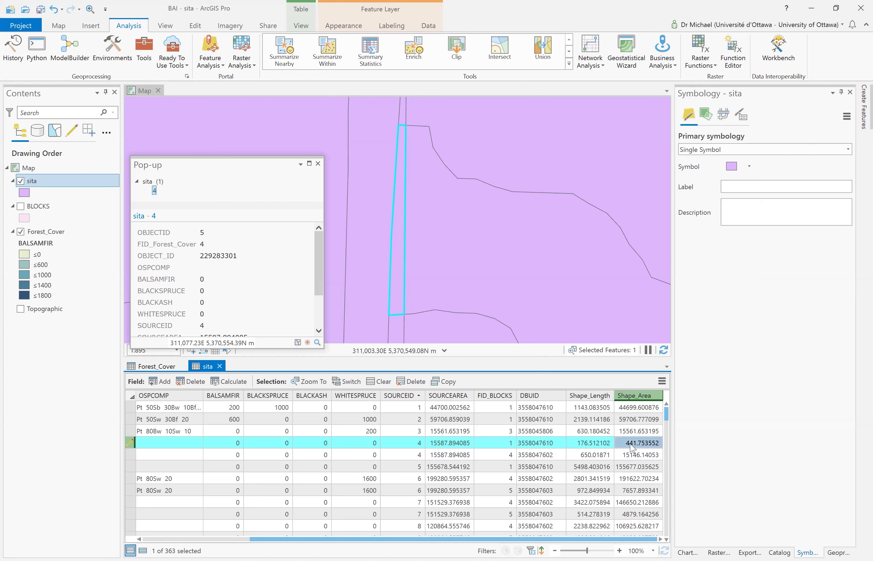
left_click(509, 456)
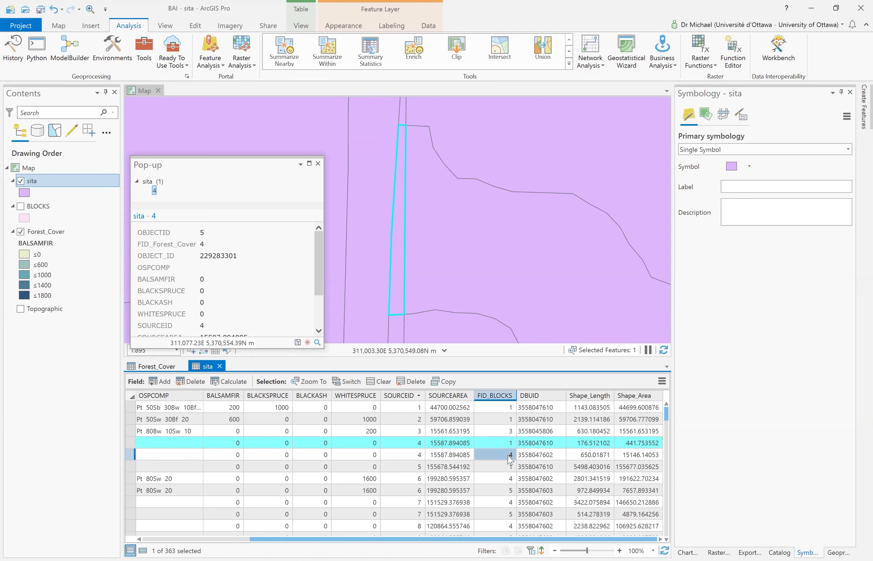
left_click(642, 457)
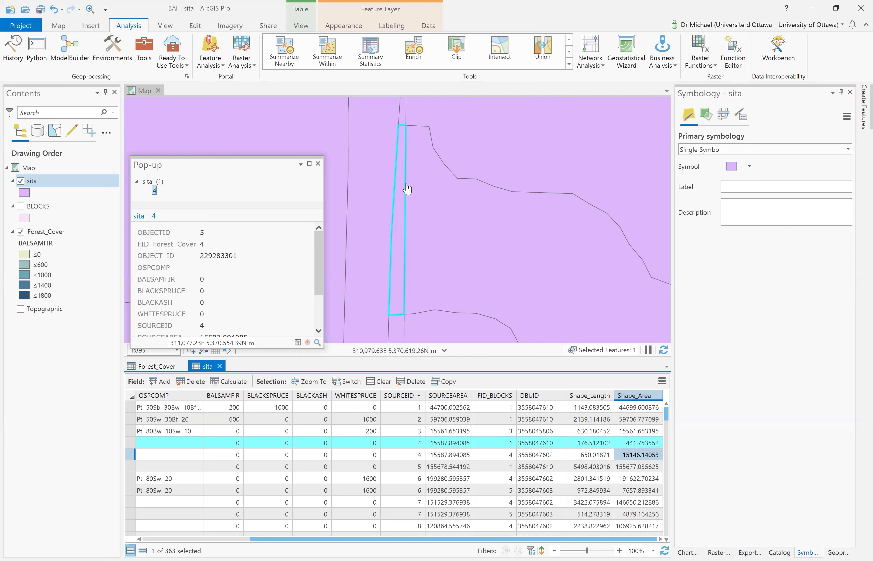
Examine the larger SOURCEID 4 polygon, then review the sliver's Shape_Area and Shape_Length and both records' FID_BLOCKS values
left_click(471, 256)
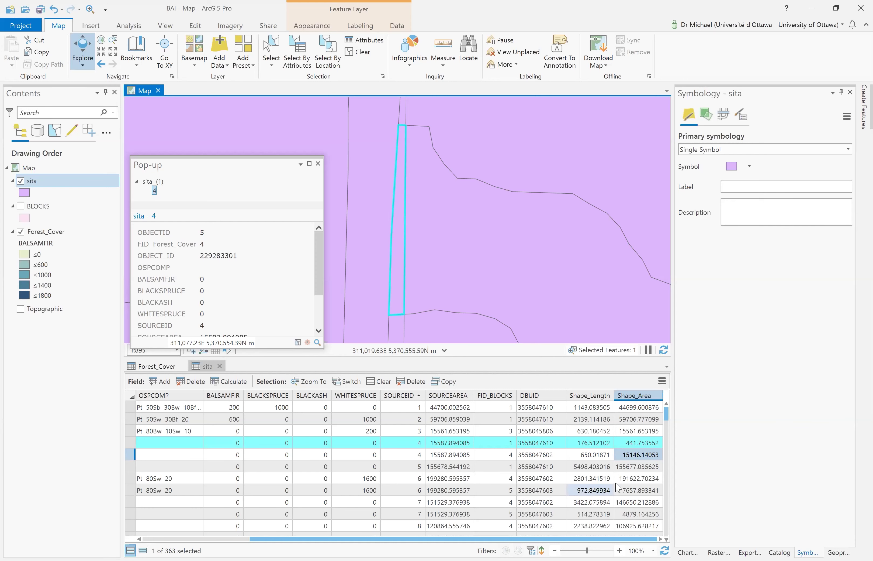
left_click(652, 446)
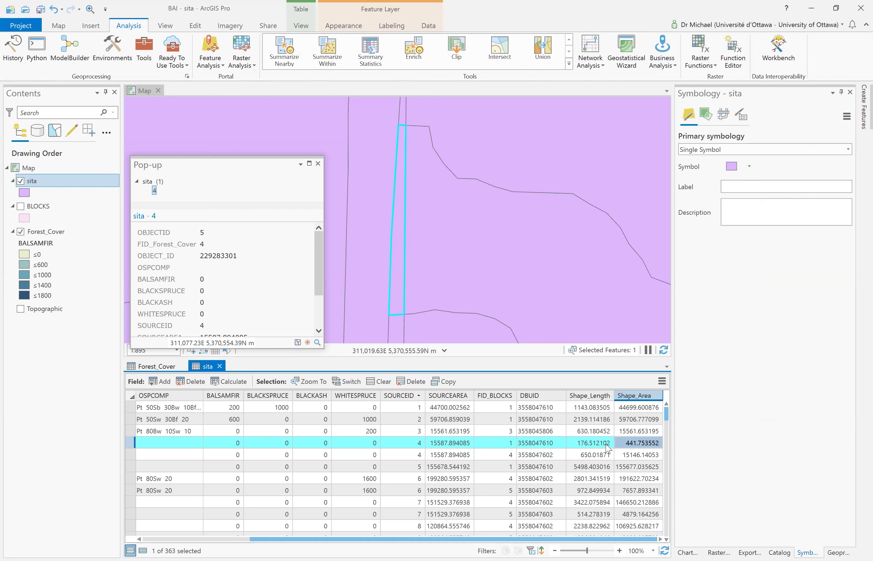
left_click(591, 448)
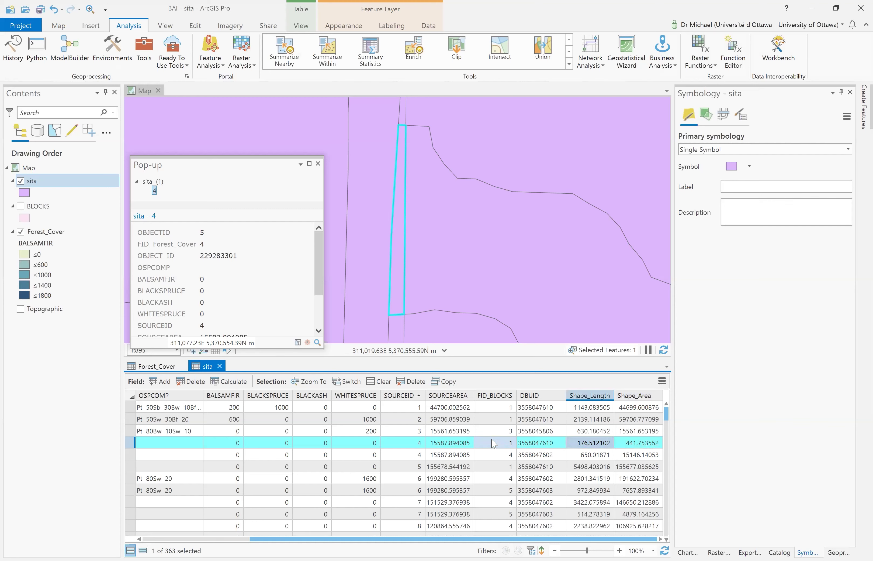
left_click_drag(494, 444, 508, 460)
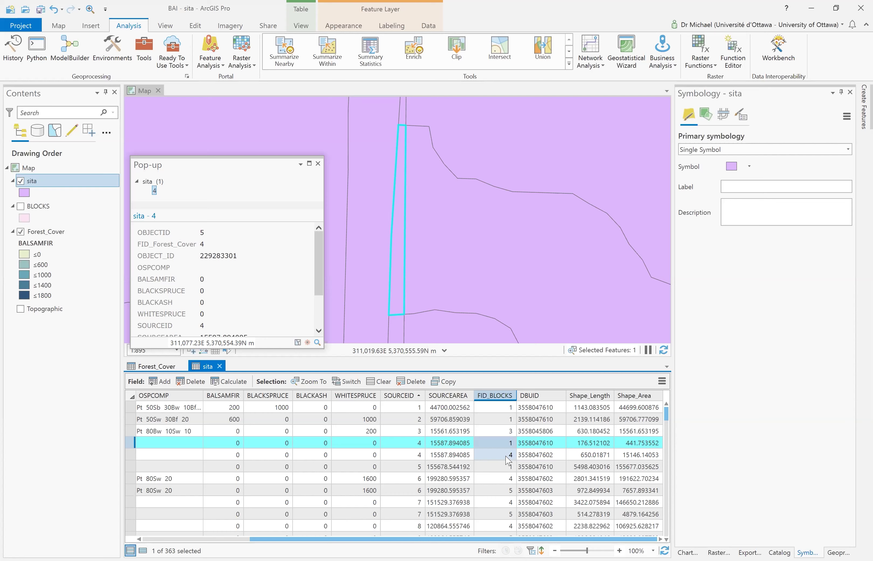
left_click(508, 461)
Select both SOURCEID 15 rows in the sita table and zoom the map to them
scroll(434, 486, "down", 1)
scroll(434, 485, "up", 1)
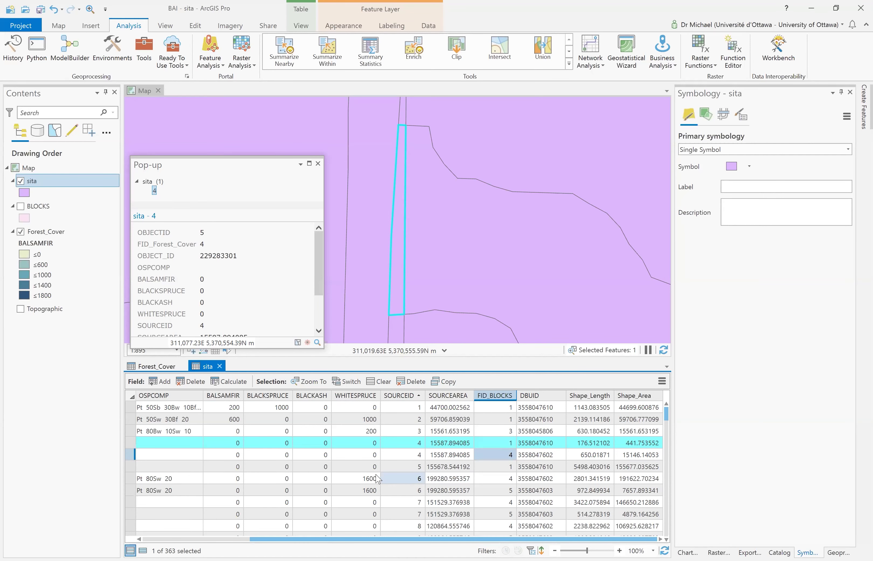
scroll(383, 495, "down", 1)
scroll(383, 498, "down", 5)
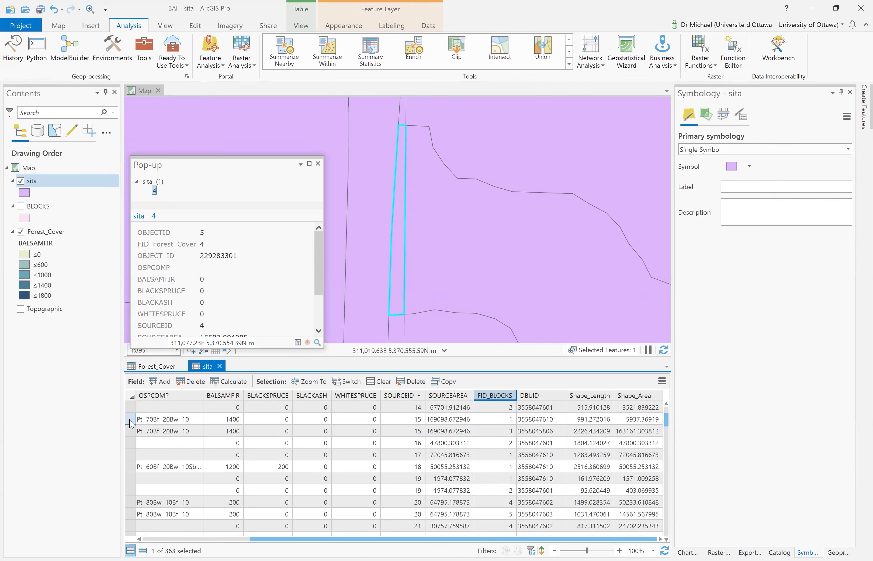
left_click_drag(131, 419, 130, 430)
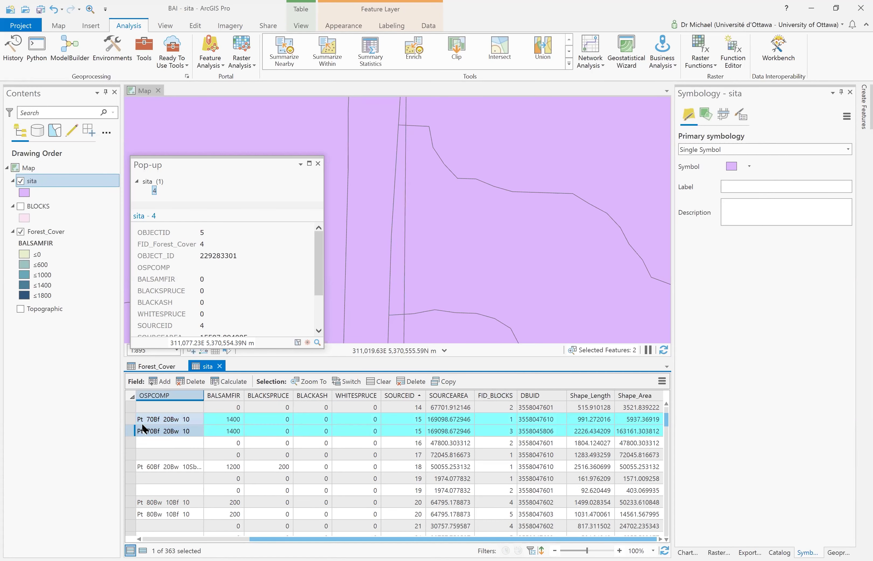
right_click(129, 422)
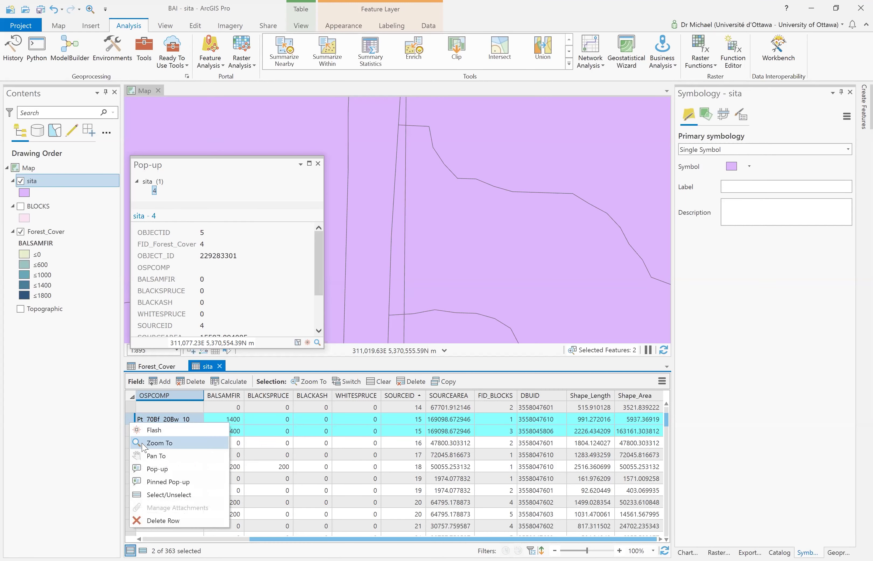
left_click(157, 443)
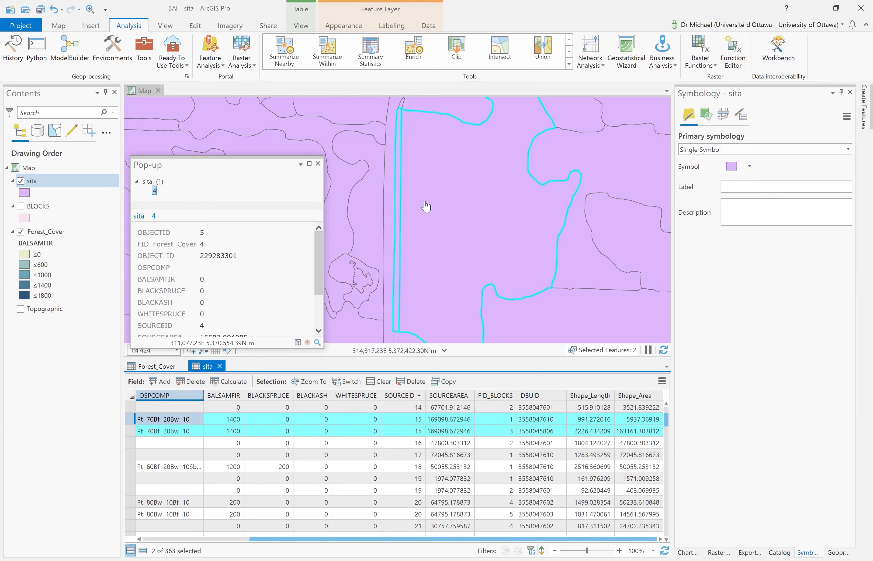
Highlight each SOURCEID 15 polygon separately and check the narrow piece's FID_BLOCKS, SOURCEAREA and Shape_Length values
left_click(503, 421)
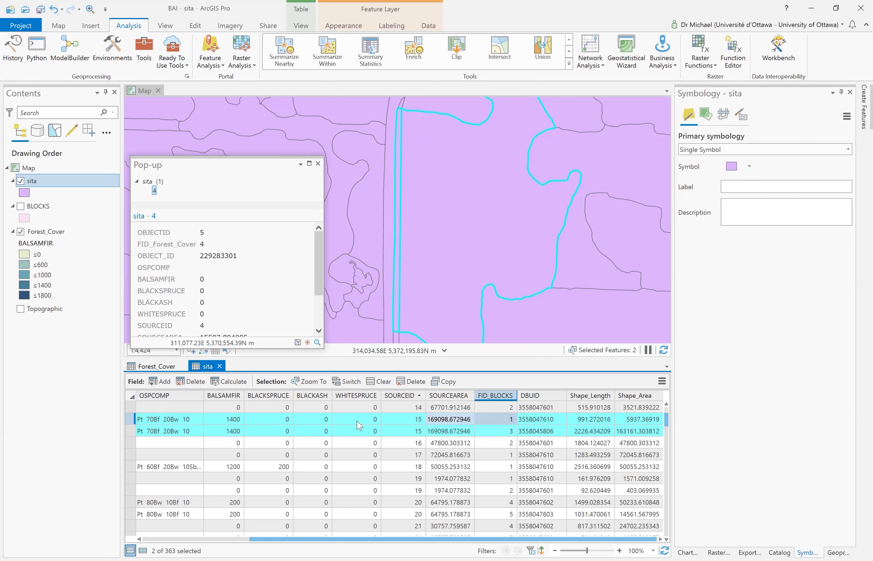
left_click(132, 421)
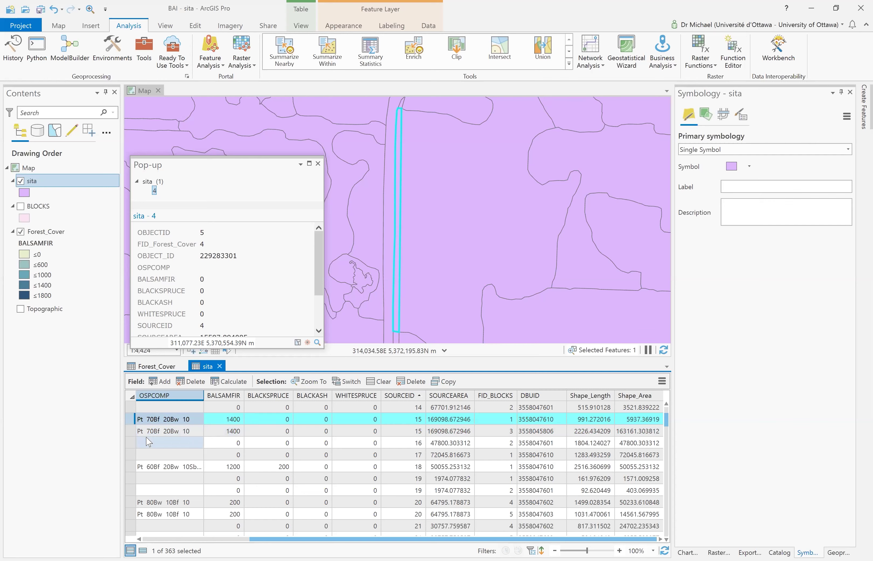
left_click(132, 432)
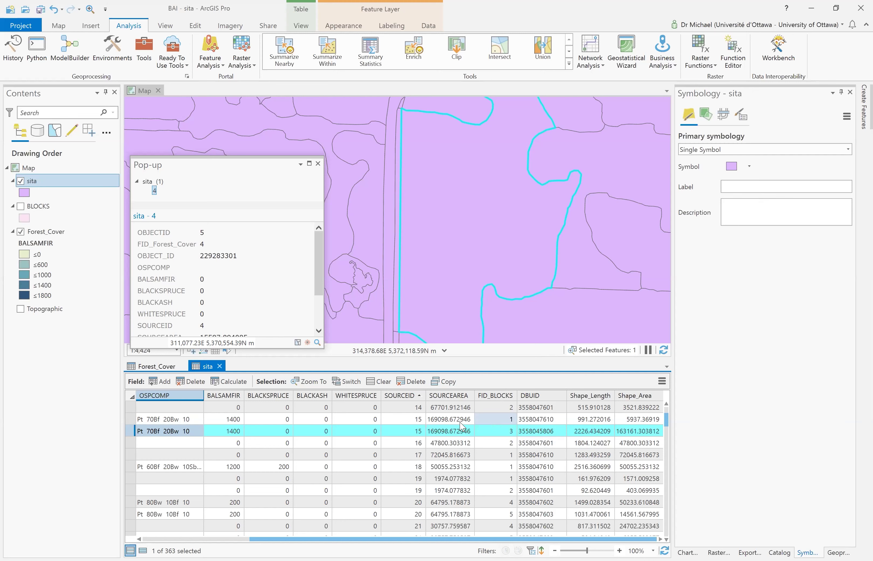
left_click(451, 423)
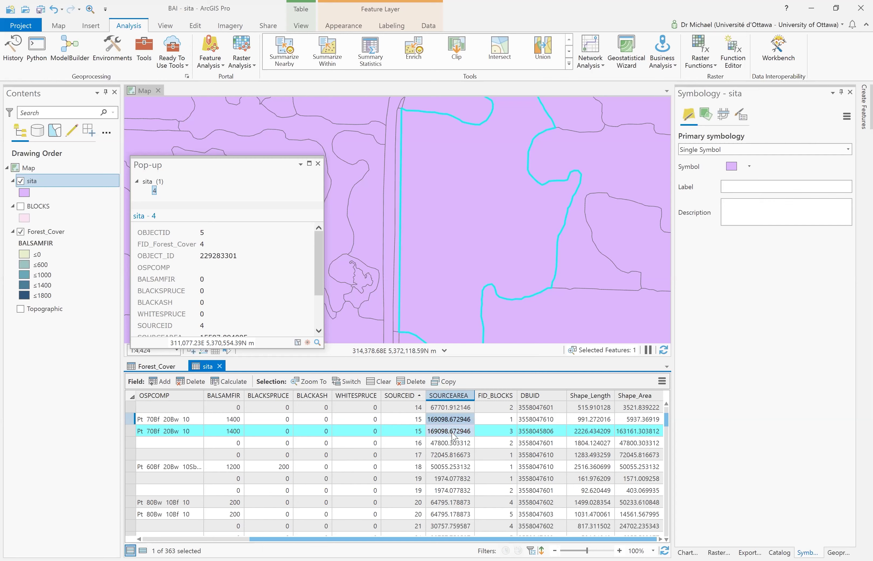
left_click(587, 422)
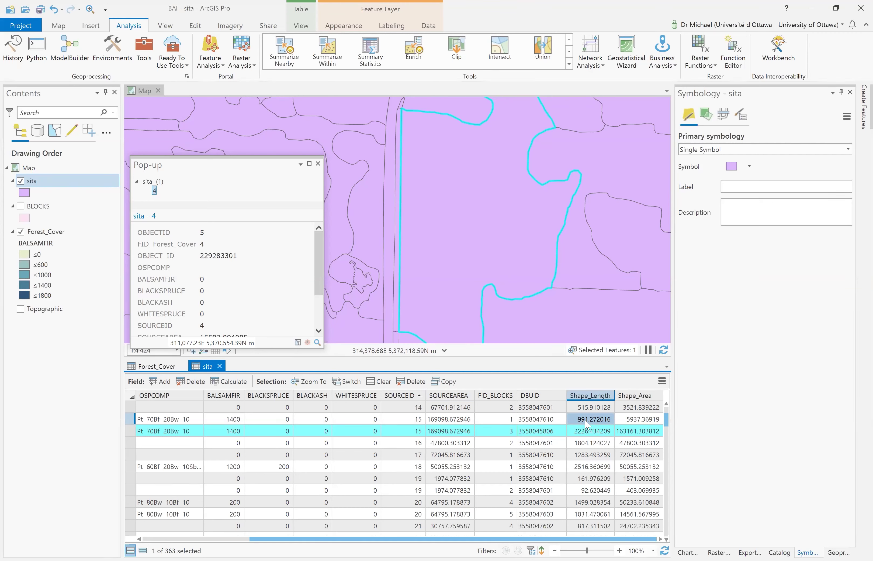
Select the narrow and then the large SOURCEID 15 polygon again, and examine the narrow piece's Shape_Length and Shape_Area
left_click(130, 421)
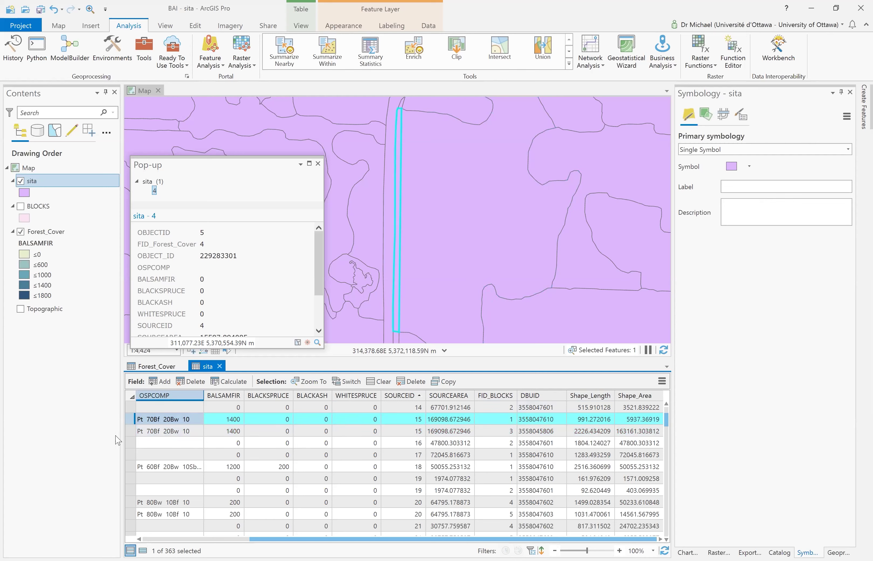
left_click(137, 432)
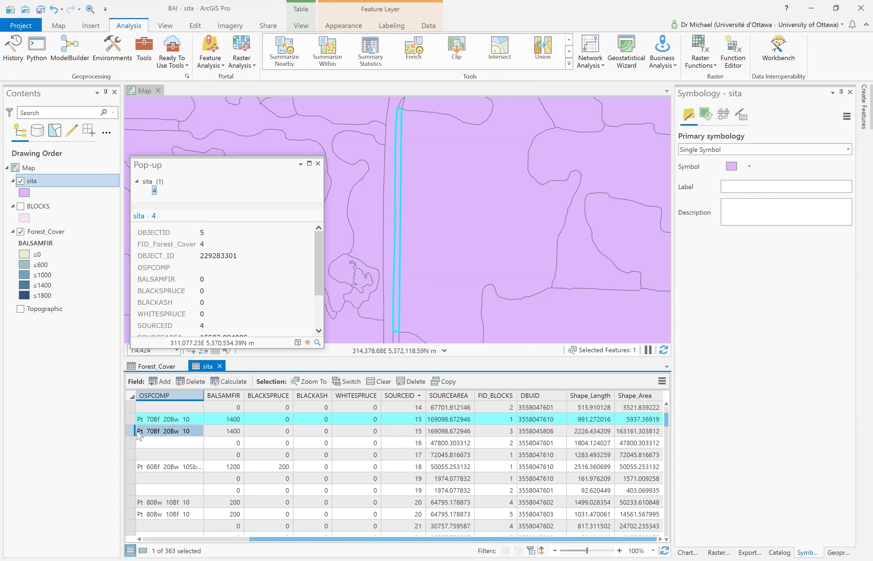
left_click(132, 432)
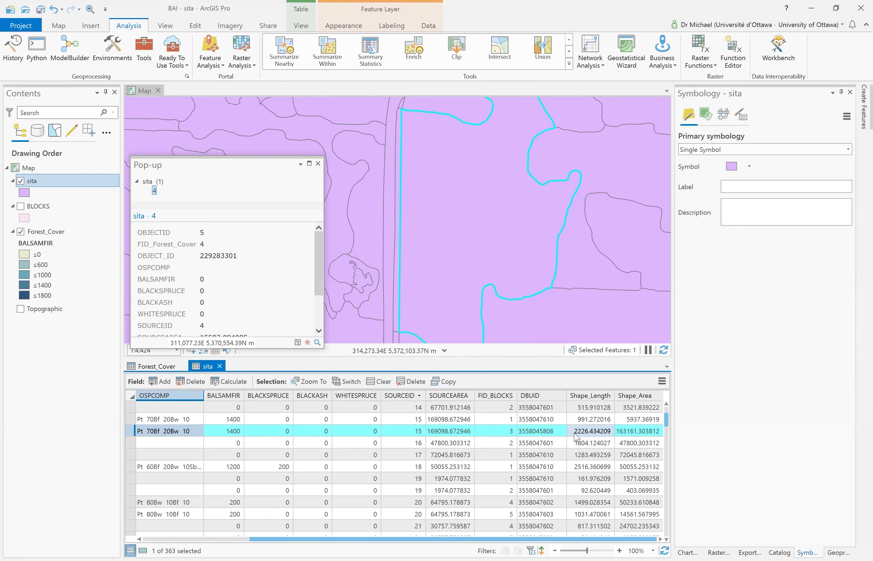
left_click(594, 421)
left_click(635, 421)
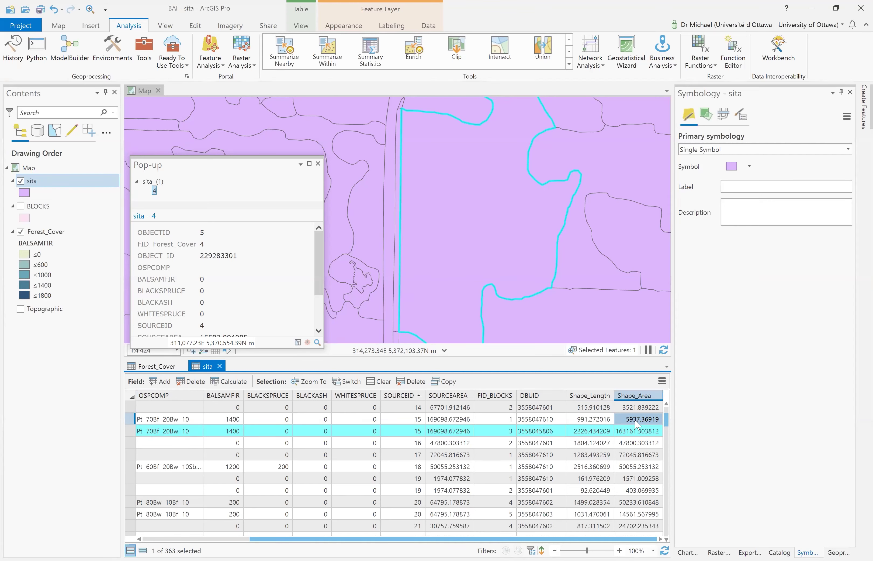
Review the narrow SOURCEID 15 piece's Shape_Area, SOURCEAREA, BALSAMFIR and FID_BLOCKS values in the sita table
key("Left")
key("Right")
mouse_move(637, 422)
left_mouse_down()
mouse_move(633, 434)
mouse_move(632, 422)
left_mouse_up()
left_click(442, 422)
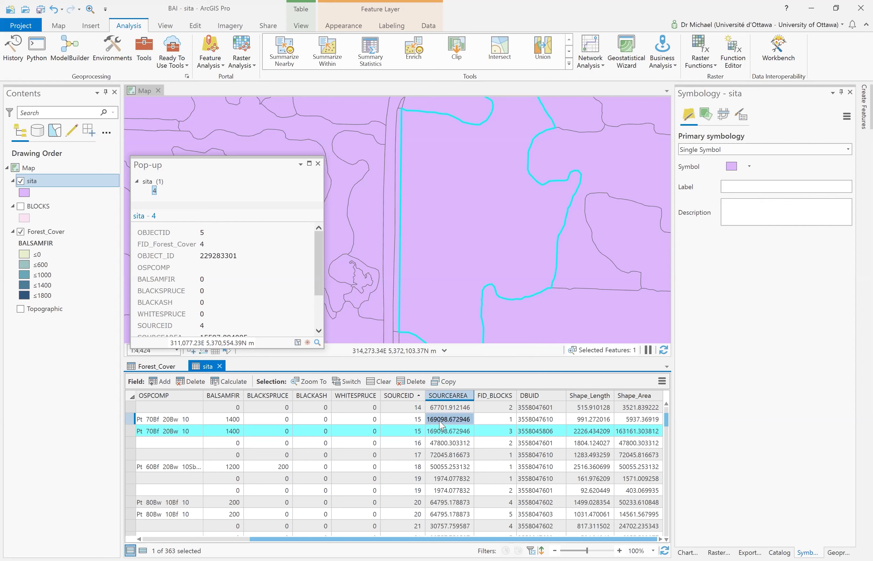
key("Left")
key("Left")
key("Left")
key("Left")
key("Left")
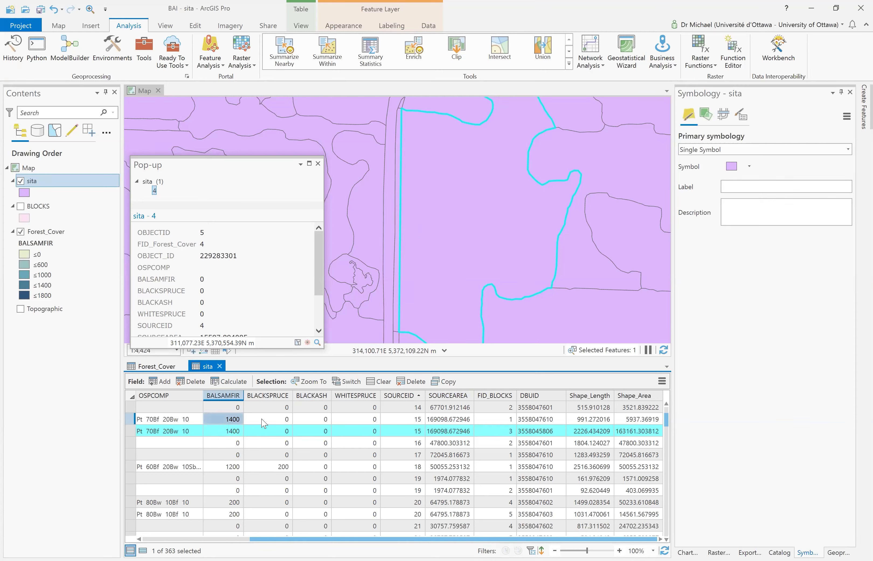
left_click(512, 419)
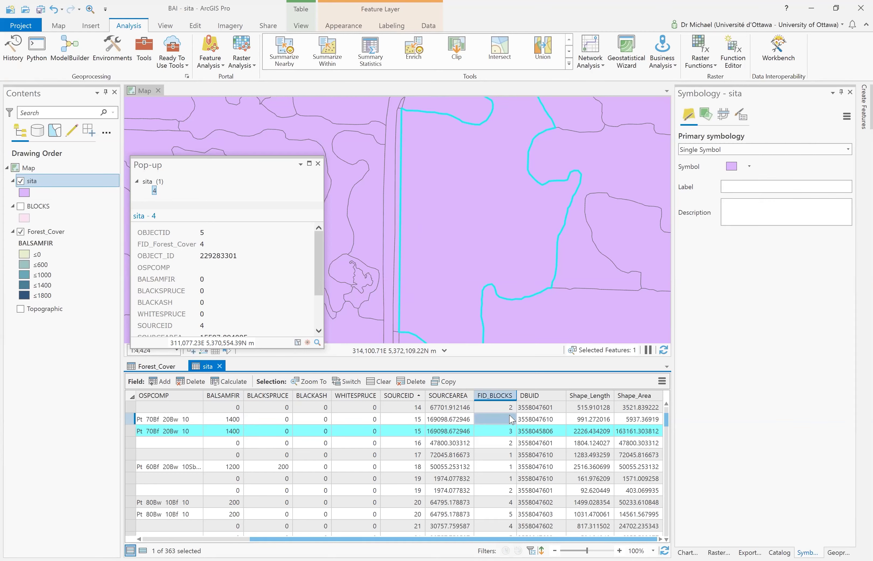
Review the large SOURCEID 15 piece's Shape_Area, SOURCEAREA, BALSAMFIR and FID_BLOCKS values
left_click(649, 435)
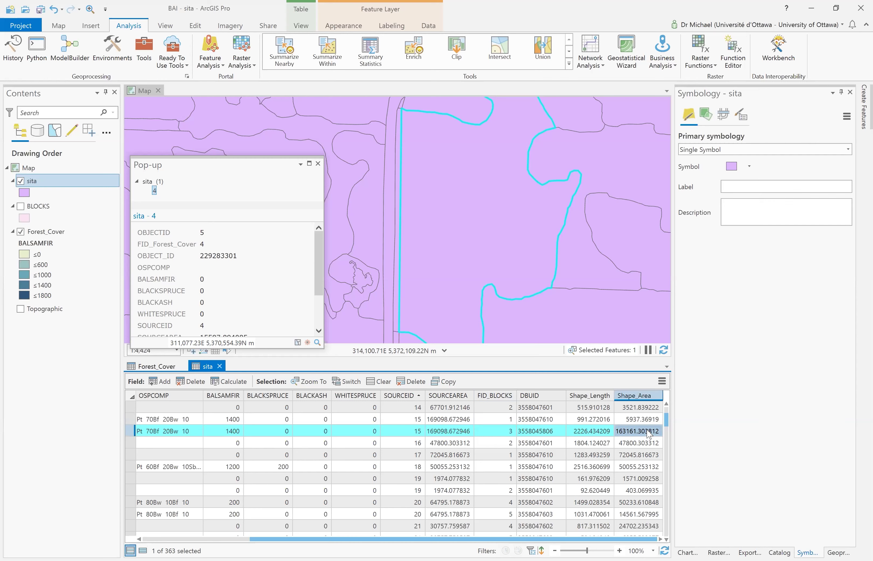
left_click(440, 432)
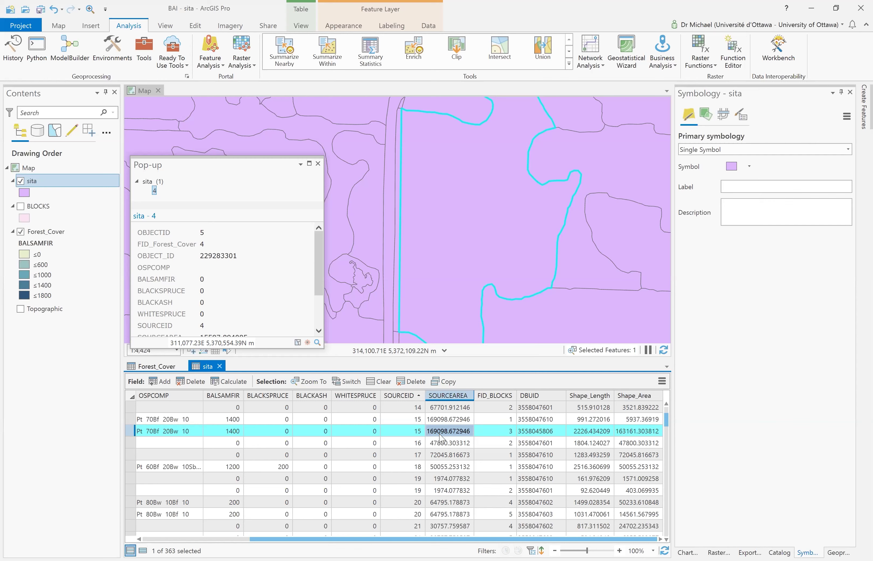
left_click(220, 437)
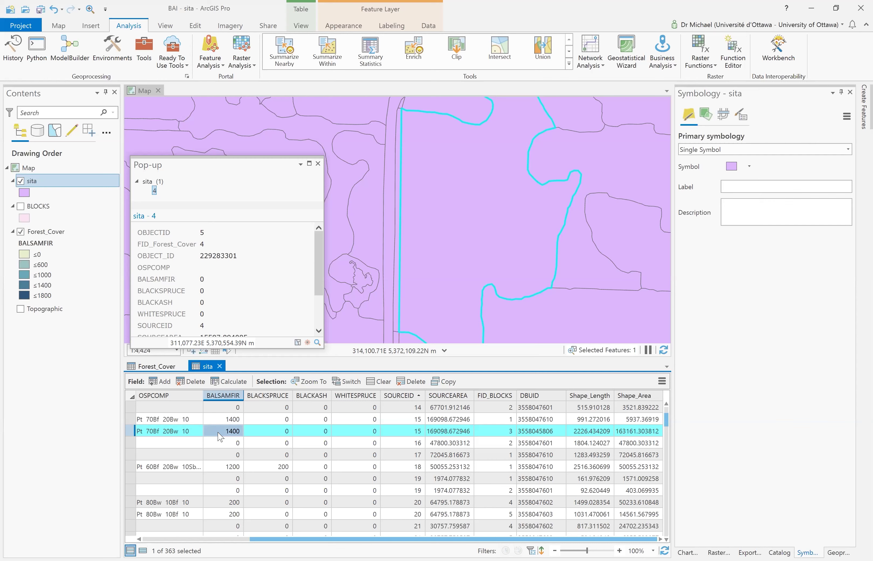
left_click(505, 435)
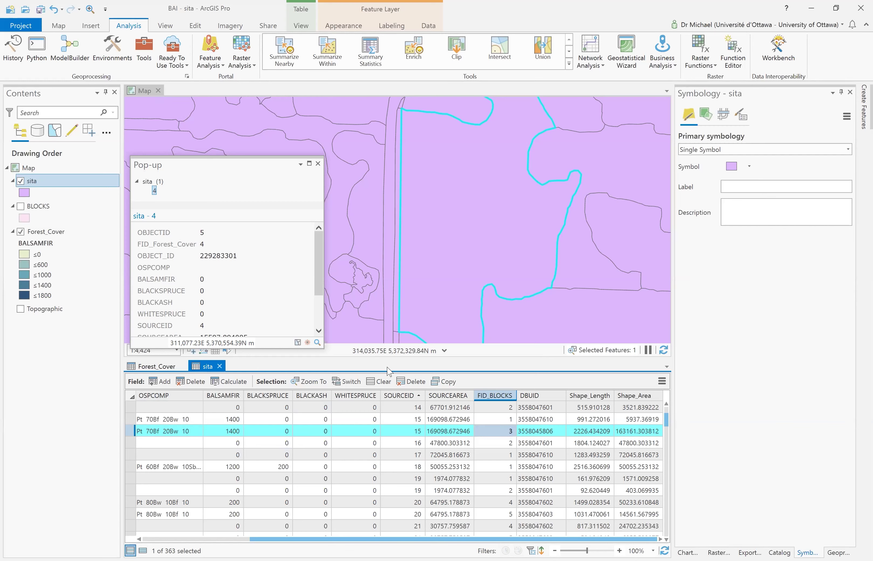
Compare the SOURCEAREA and Shape_Area fields, checking the large piece's SOURCEAREA and BALSAMFIR against the narrow SOURCEID 15 piece's Shape_Area
left_click(447, 398)
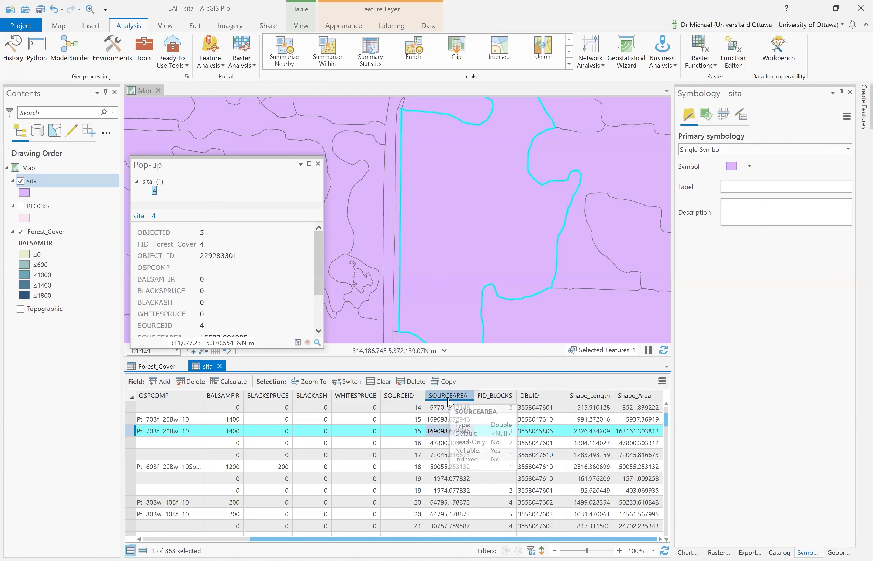
left_click(640, 396)
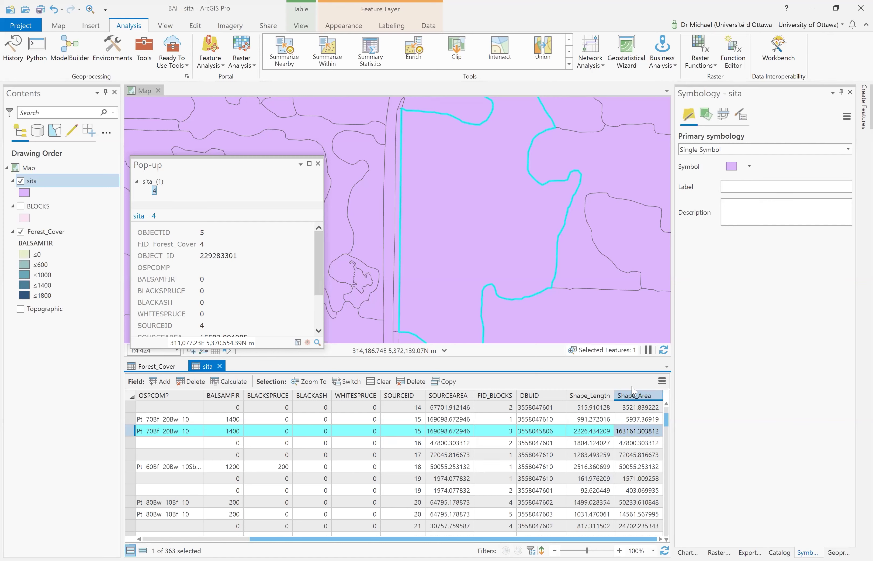
mouse_move(634, 396)
left_click(449, 431)
left_click(224, 432)
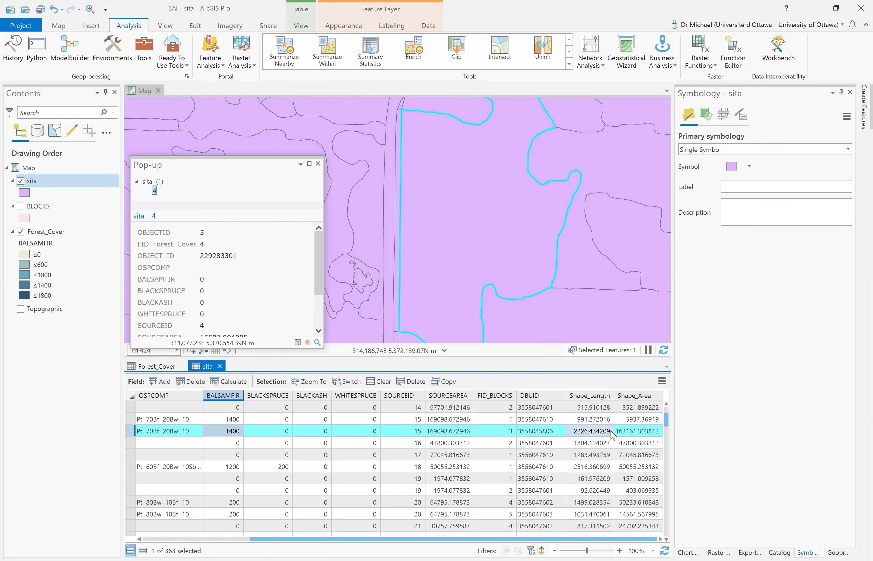
left_click(645, 420)
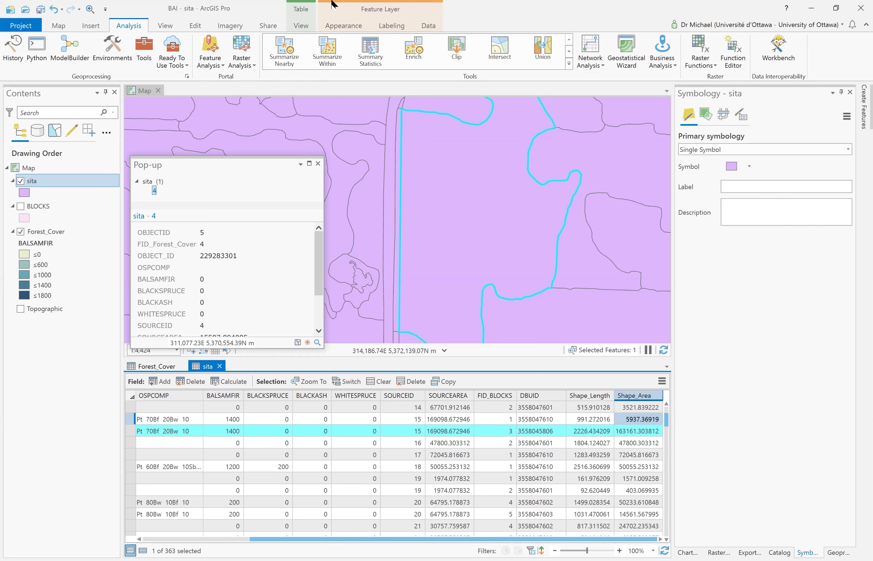
Clear the selected features on the map and open the Python window at its command prompt
left_click(60, 26)
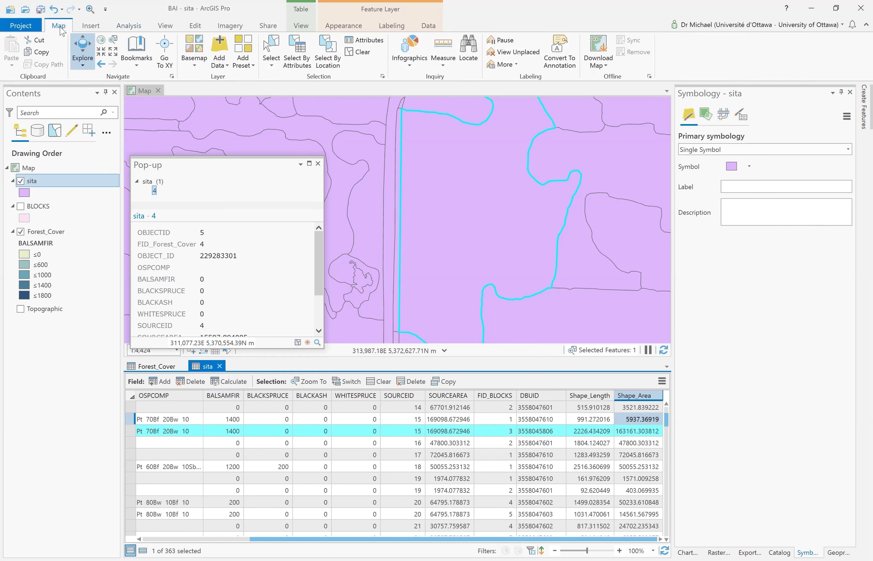
left_click(362, 52)
left_click(124, 25)
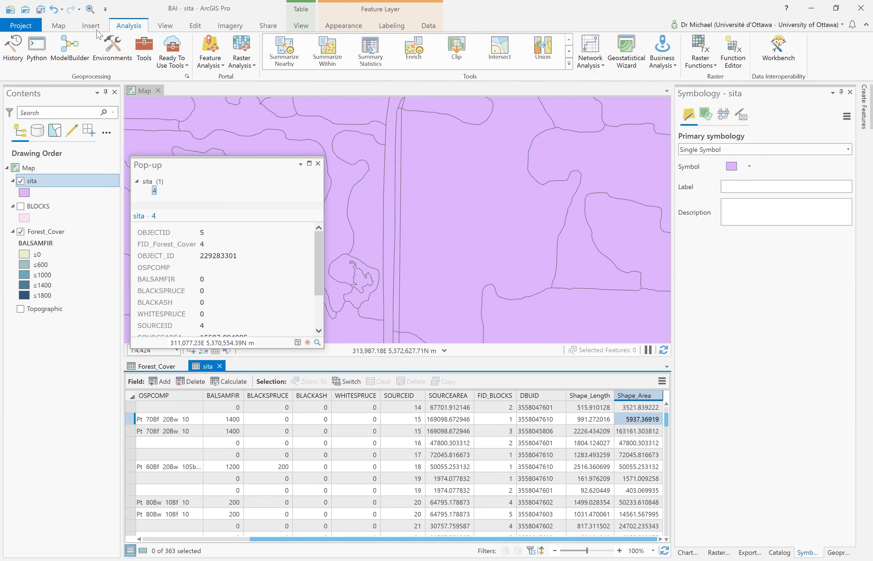
left_click(37, 51)
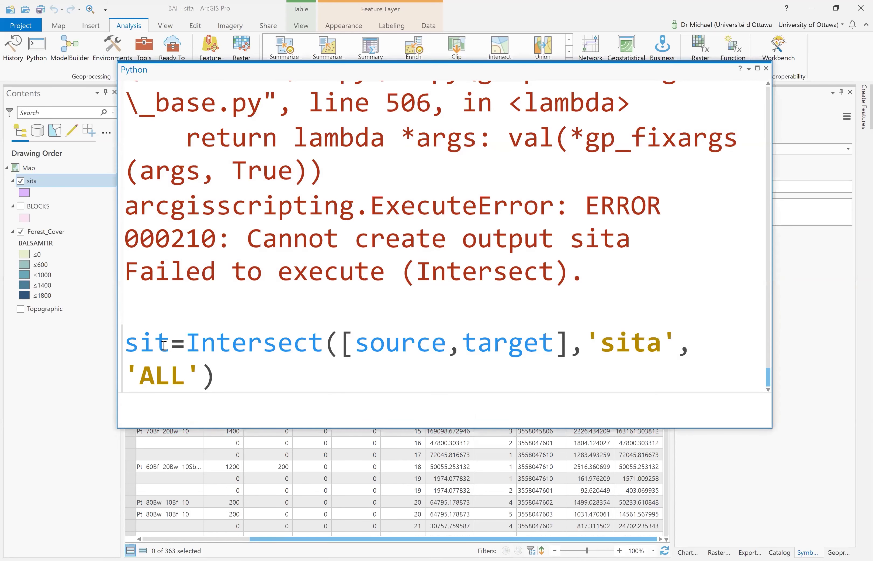
double_click(146, 343)
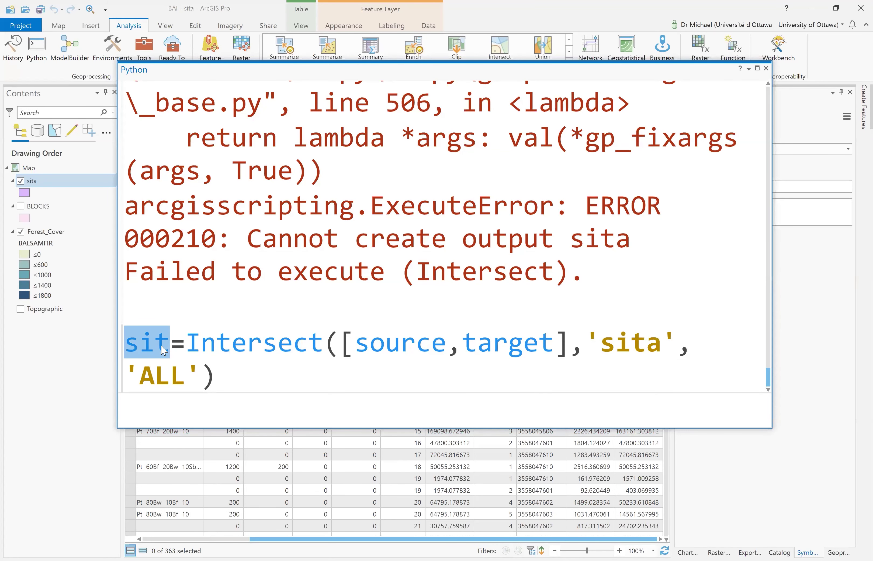
left_click(180, 411)
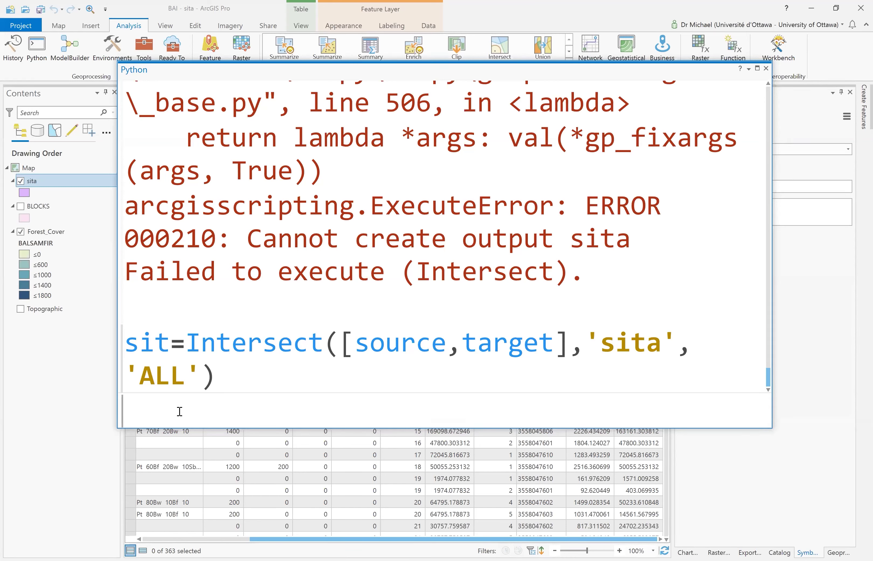
Begin an AddField call in Python with sit as the input table and "AT" as the field name
type("Add")
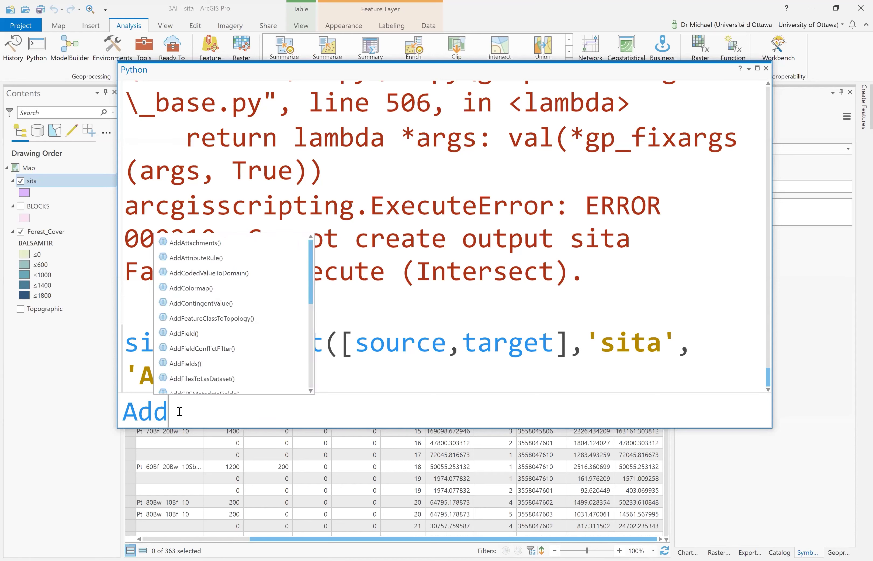
type("Fi")
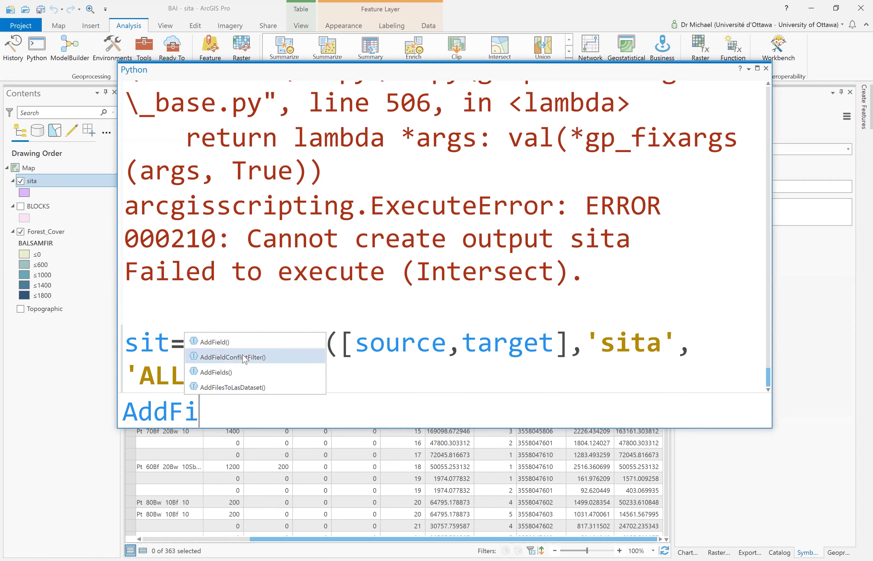
left_click(245, 348)
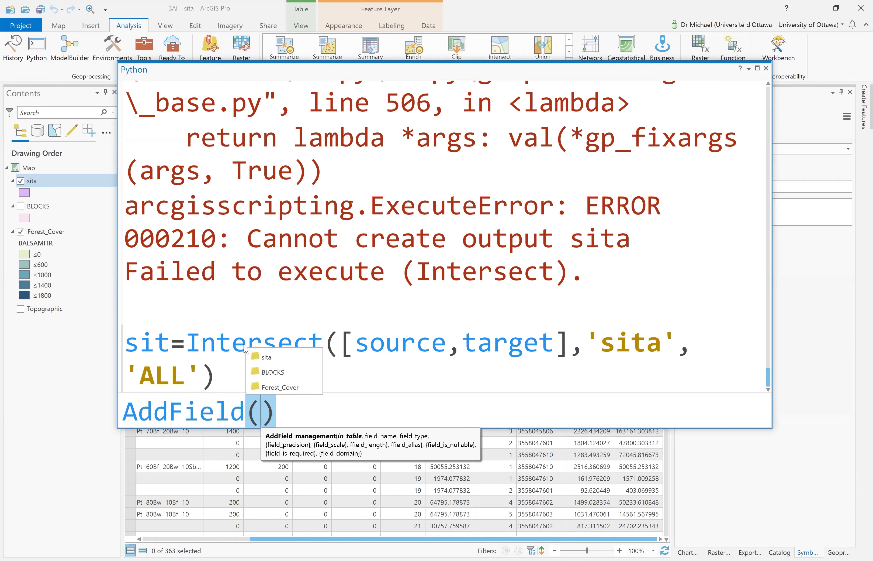
type("sit,")
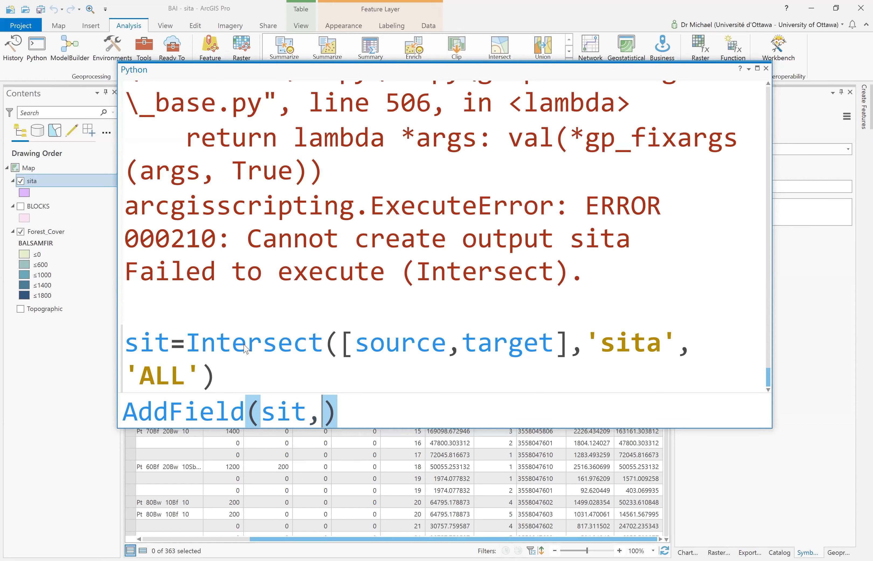
type("\"")
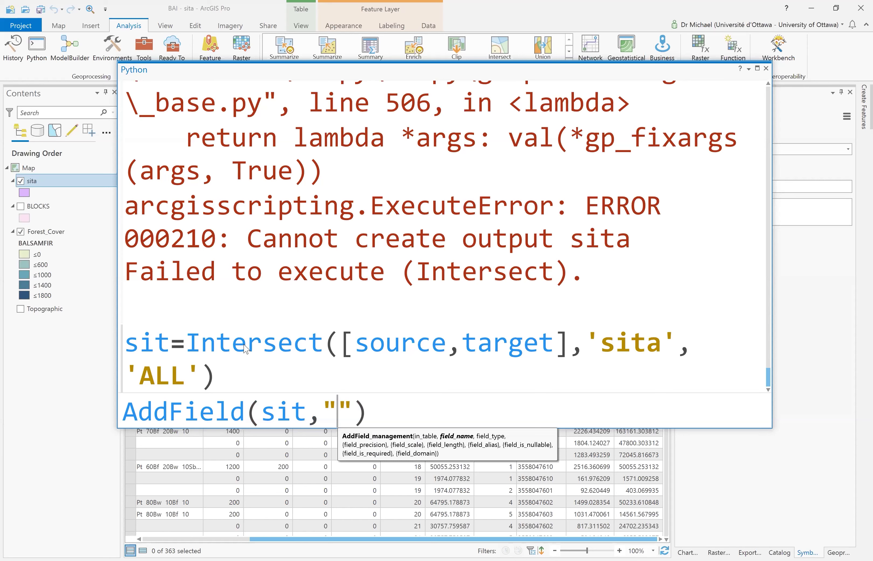
type("AT\",")
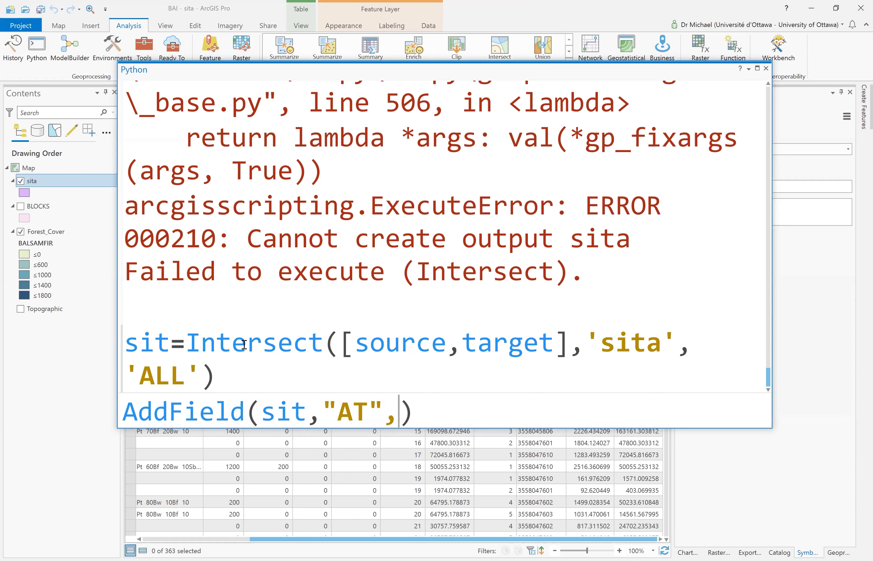
Complete the AddField call with the field type 'DOUBLE' and run it
type("\"D")
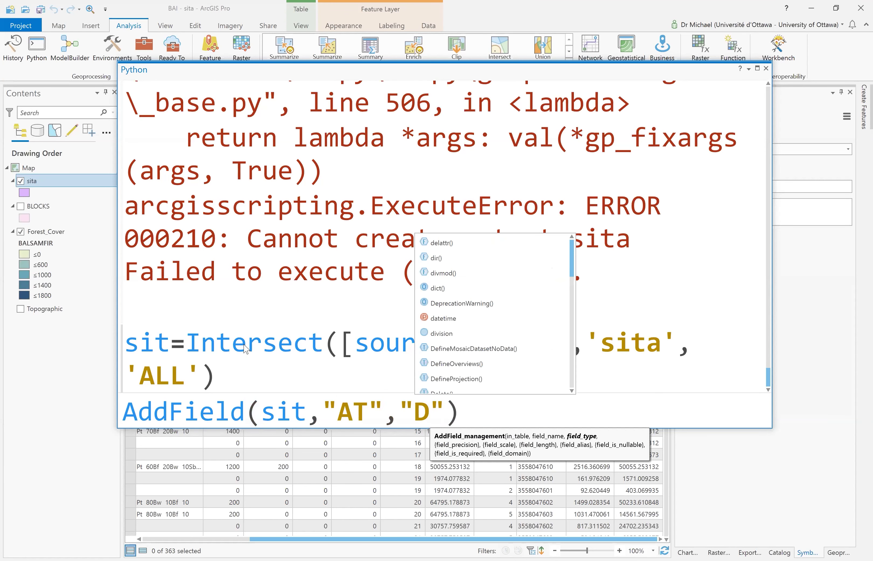
type("oub")
key("BackSpace")
key("BackSpace")
key("BackSpace")
key("BackSpace")
key("BackSpace")
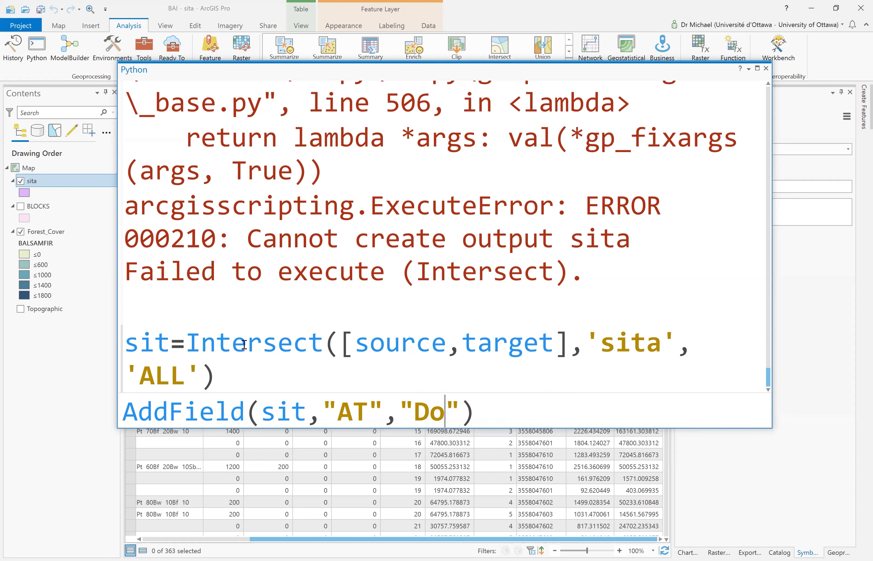
key("Delete")
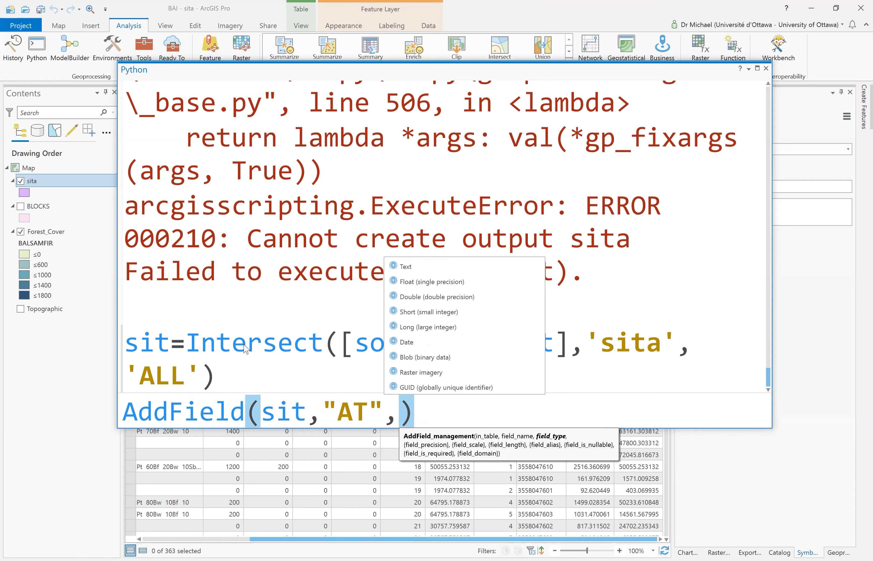
left_click(397, 298)
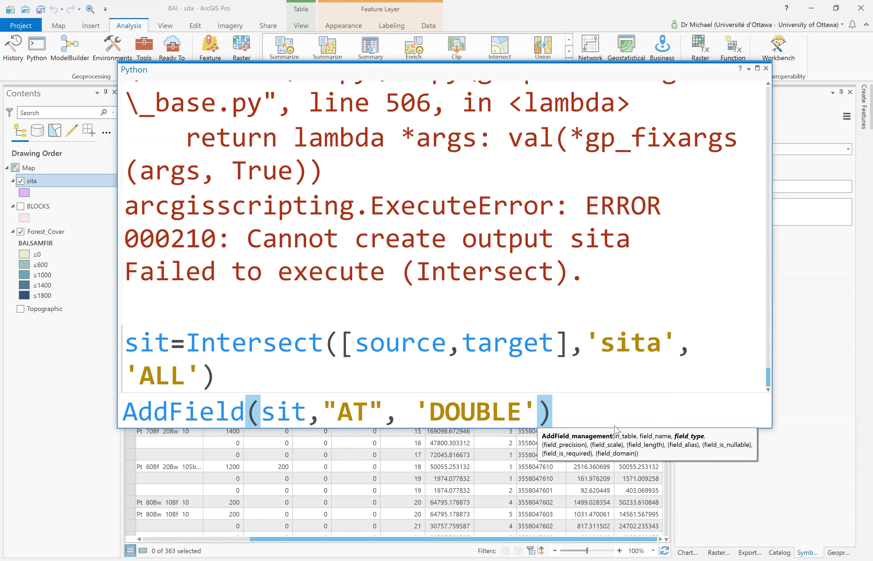
key("End")
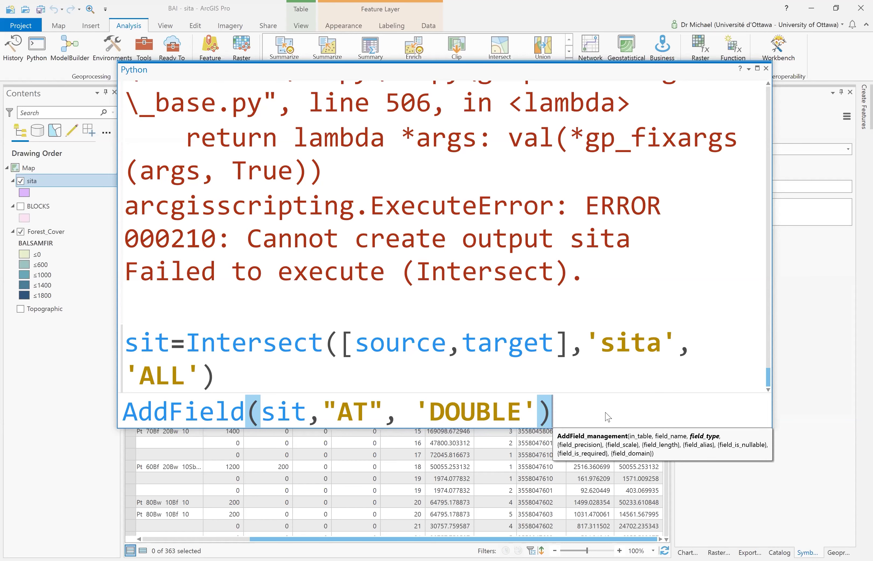
key("Return")
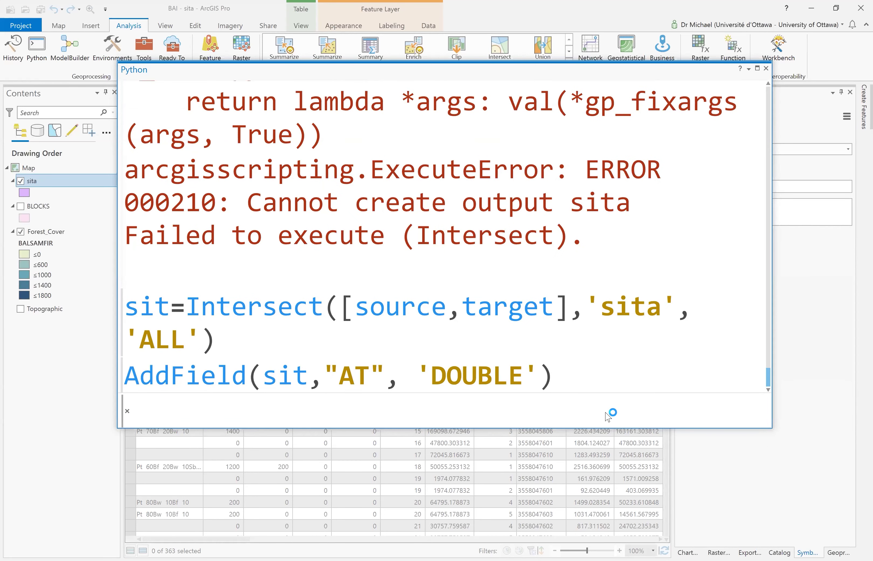
Check the new AT column in the sita table and start assigning a quoted string to the variable eqn in Python
left_click(588, 538)
left_click_drag(588, 541, 607, 542)
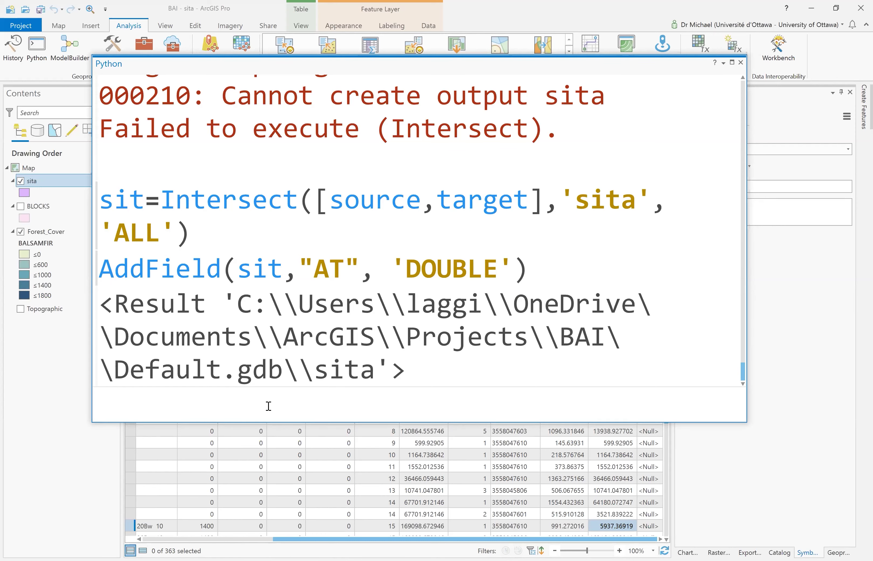
type("fl")
type("exp")
key("BackSpace")
key("BackSpace")
key("BackSpace")
type("eqn=")
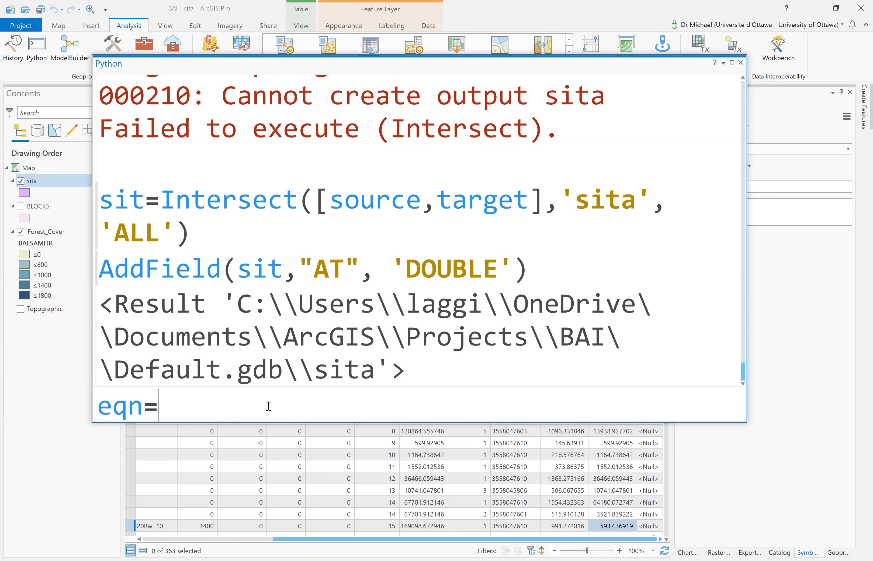
type("'")
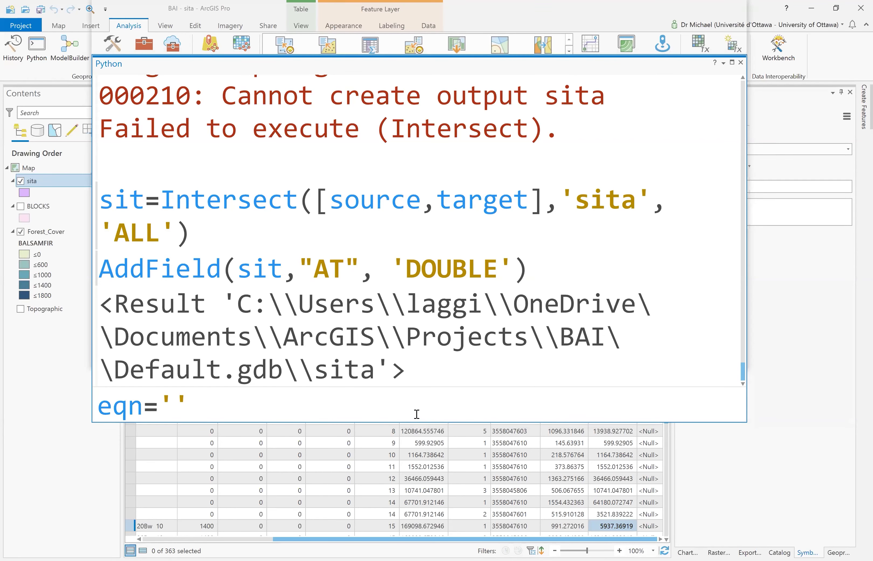
Resize the Python window to sit above the sita table and insert !BALSAMFIR! into the quoted eqn string
left_click_drag(670, 55, 669, 2)
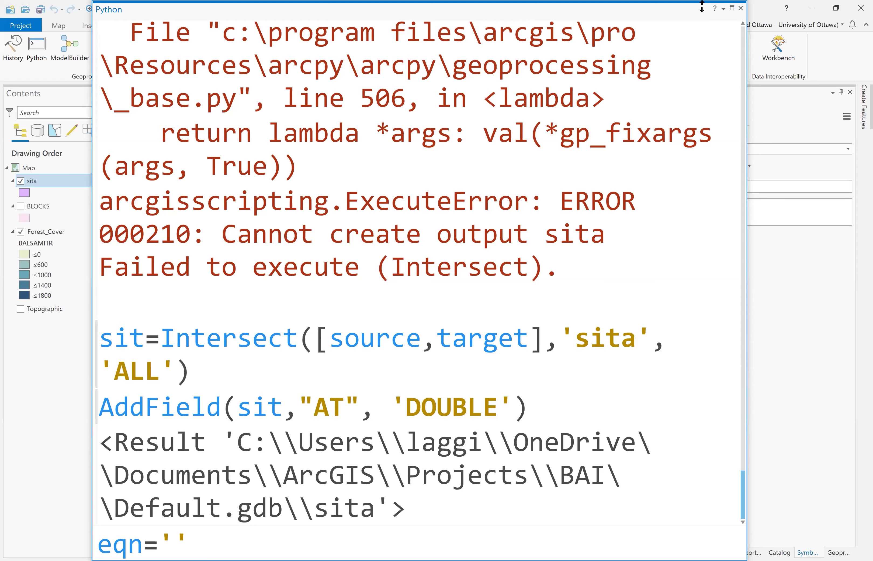
left_click_drag(701, 4, 575, 118)
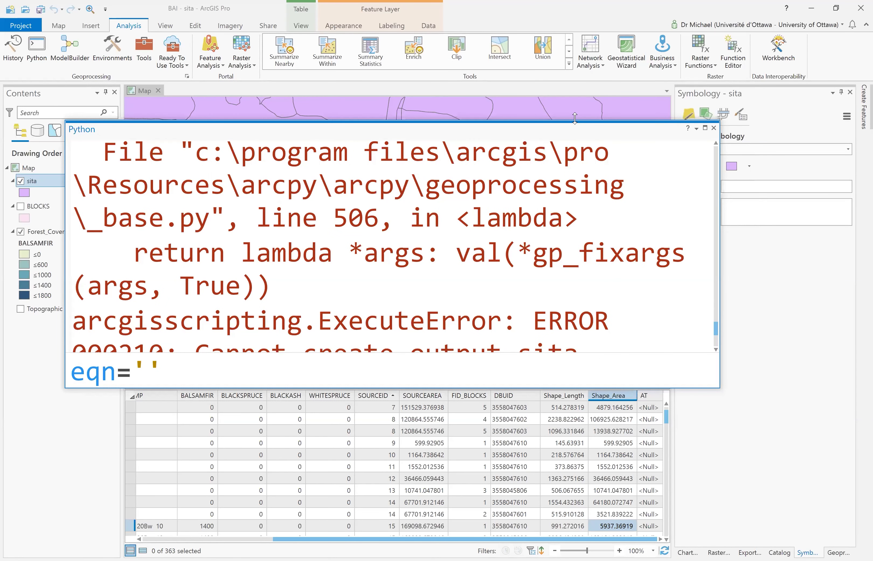
left_click_drag(575, 117, 581, 44)
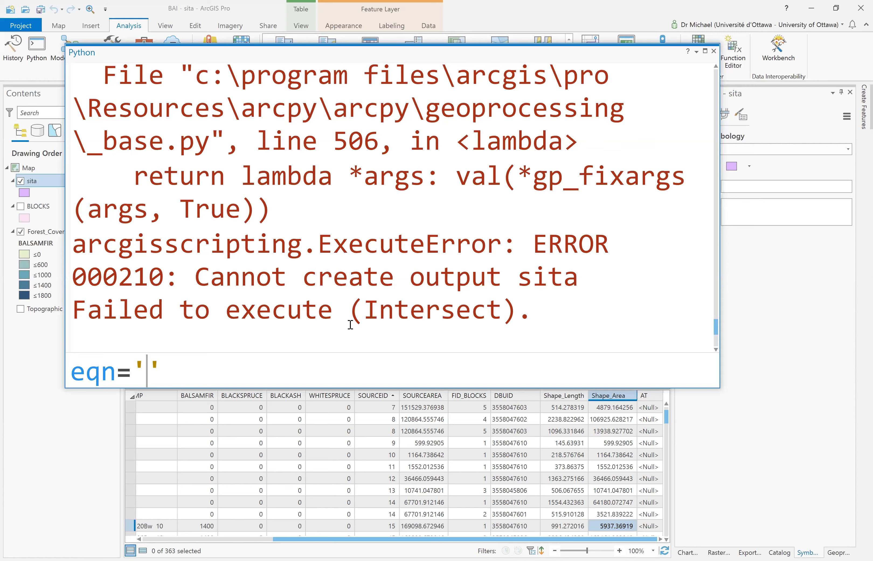
type("!!")
key("Left")
type("BALSA")
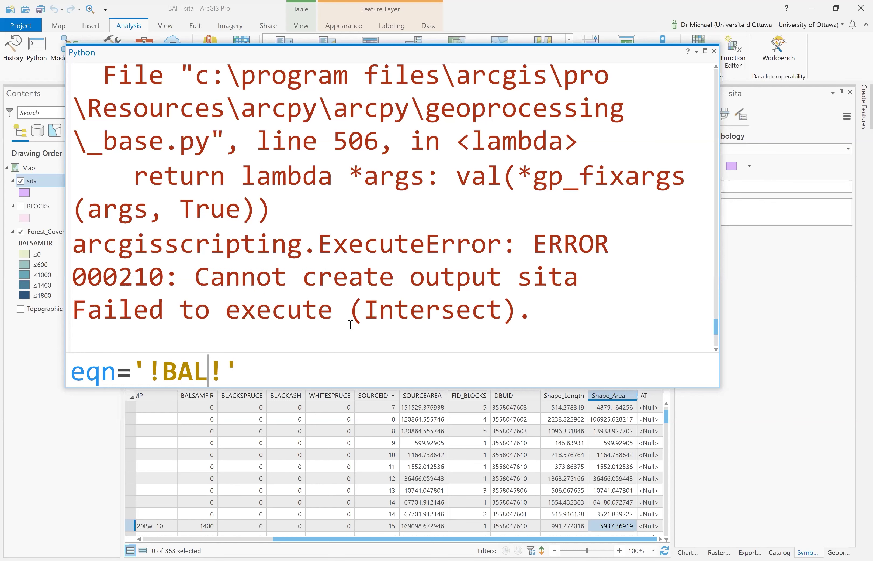
type("MFIR")
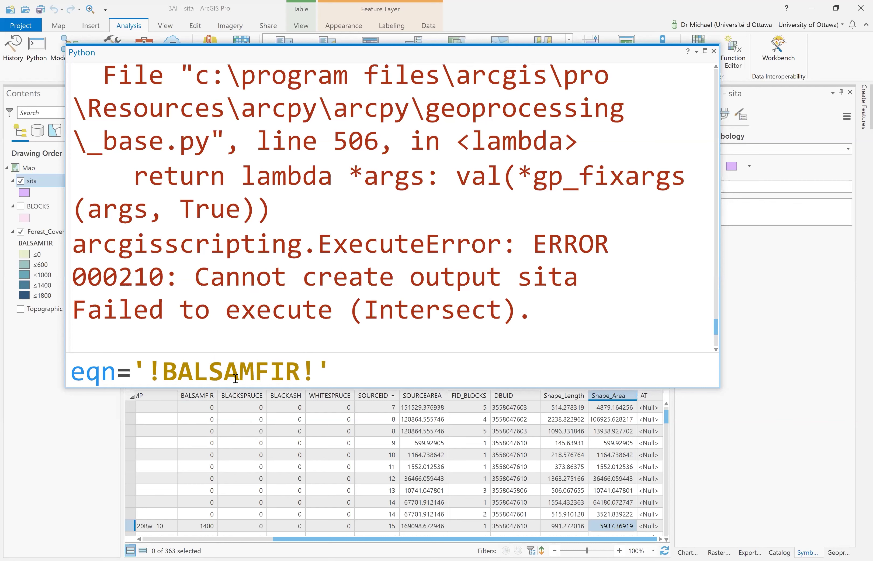
Complete the eqn string by appending *(!Shape_Area!/!SOURCEAREA!) after !BALSAMFIR! and run the assignment
left_click(323, 368)
type("*()")
key("Left")
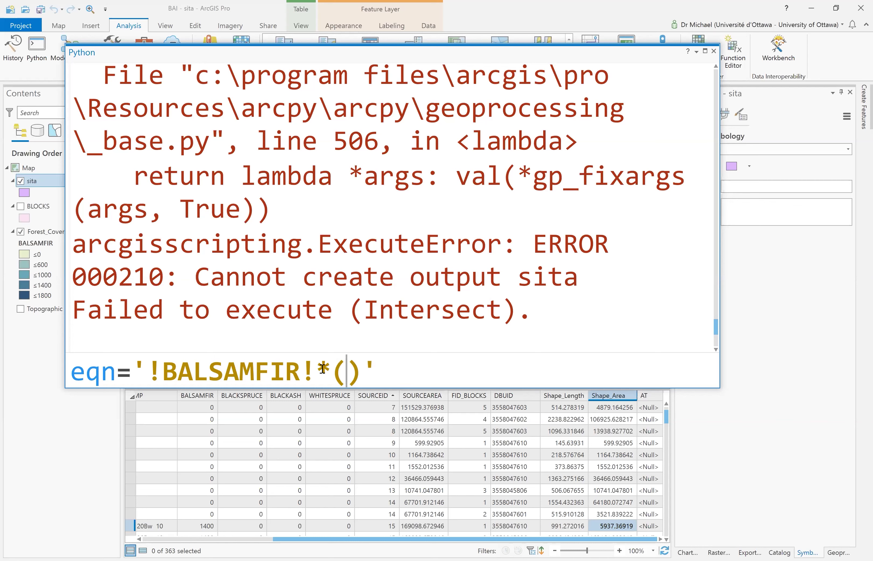
type("!Shape_Area!/")
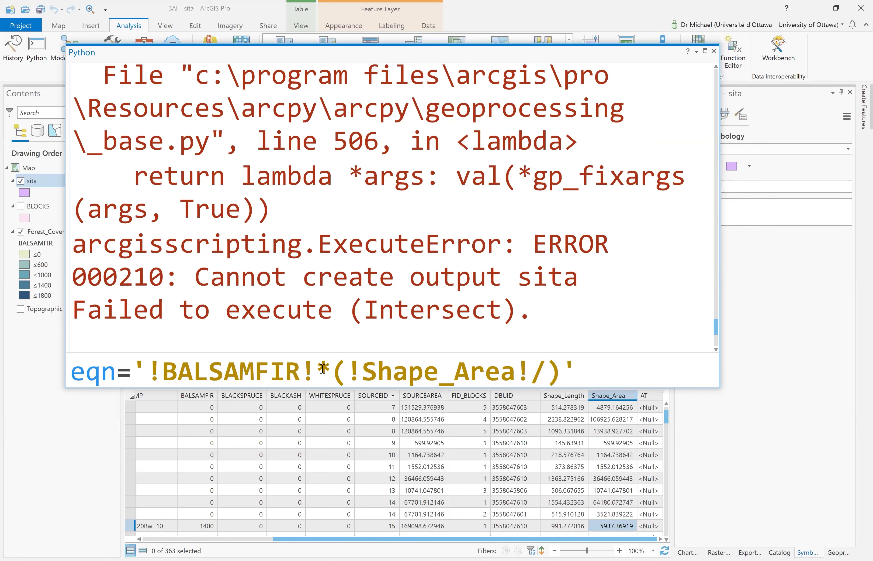
type("!!")
key("Left")
type("s")
key("BackSpace")
type("SOURCEAREA")
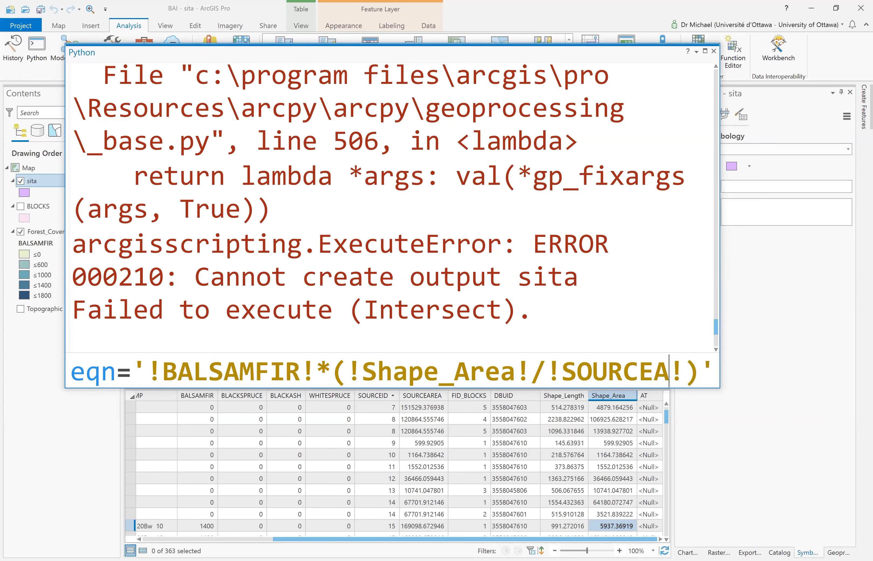
key("Return")
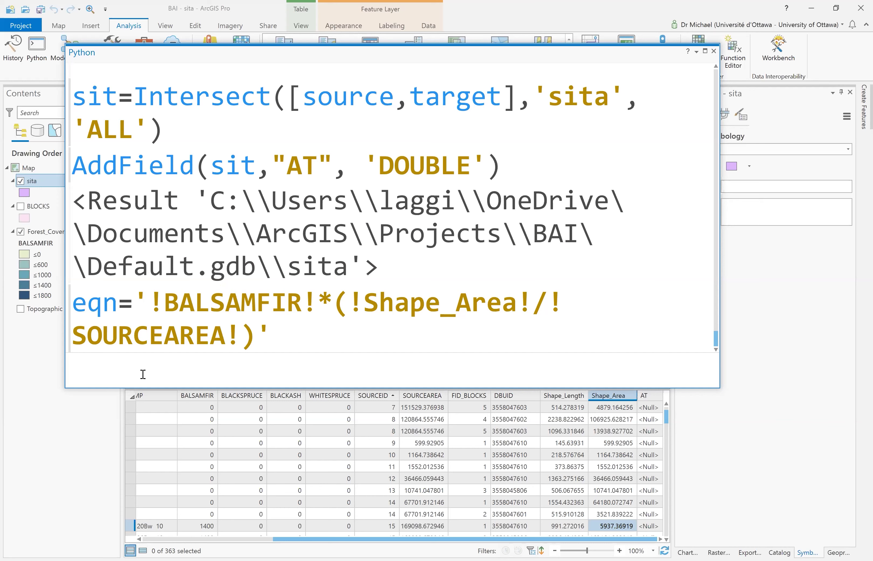
Run CalculateField in Python with sit as the input table, "AT" as the field and eqn as the expression
type("calculatefi")
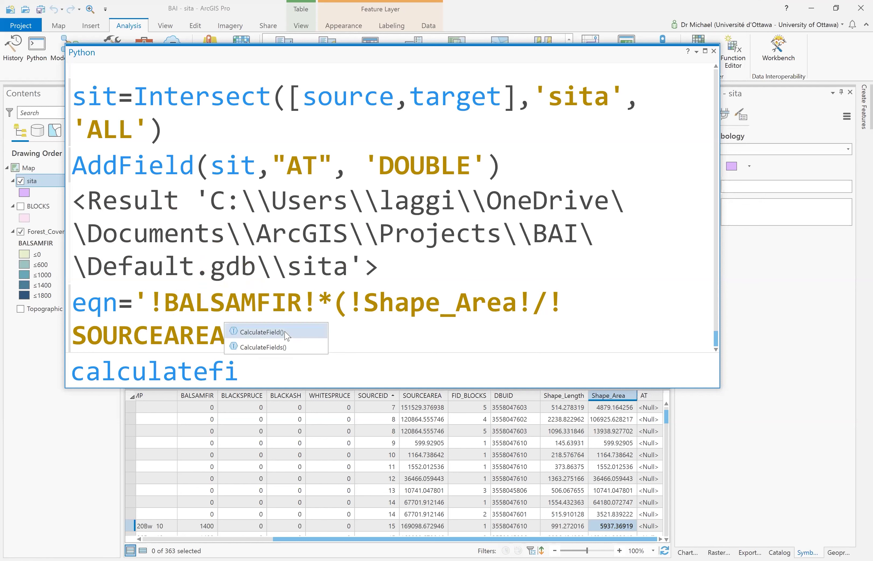
double_click(285, 331)
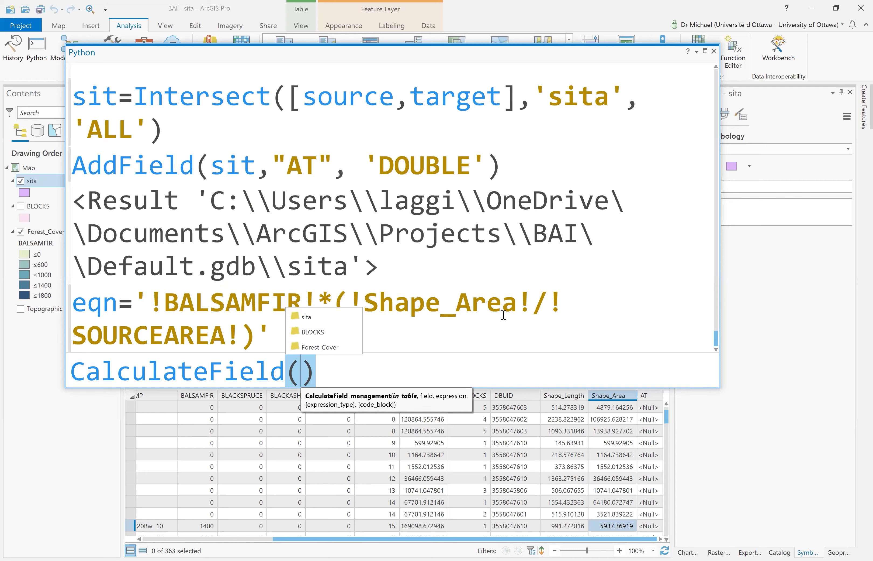
type("sit")
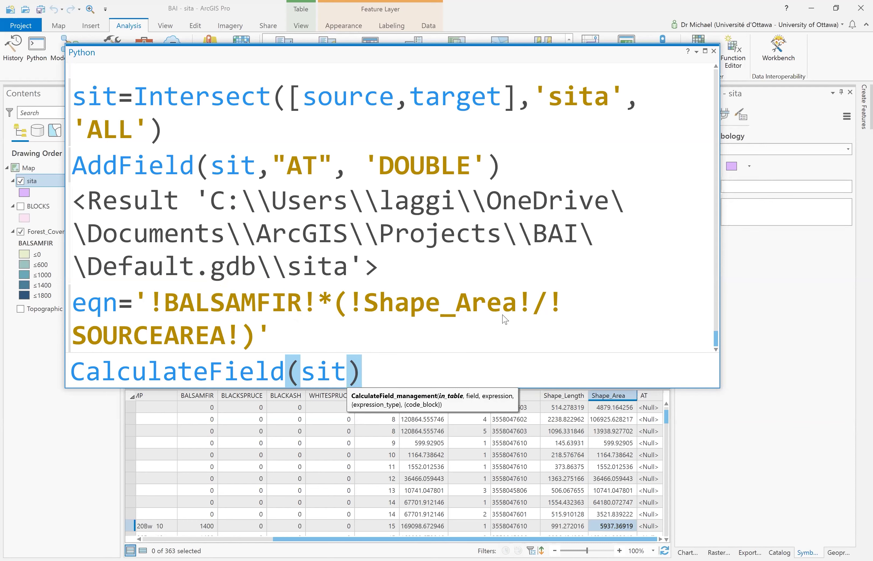
type(",\"A")
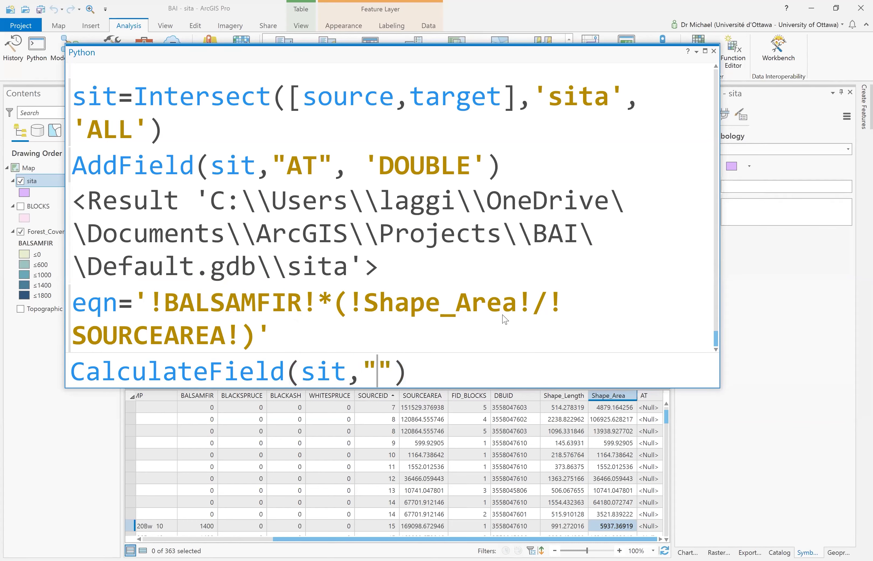
type("T\",")
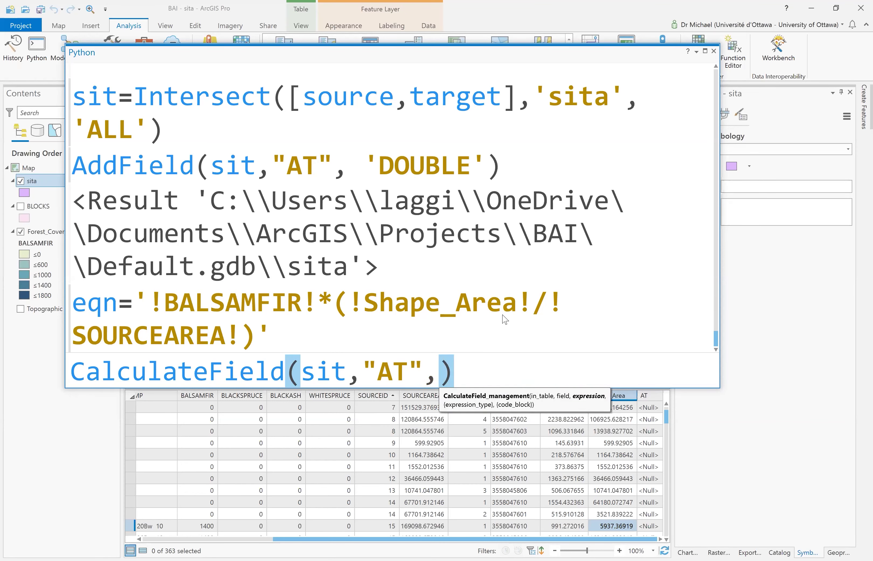
type("eqn")
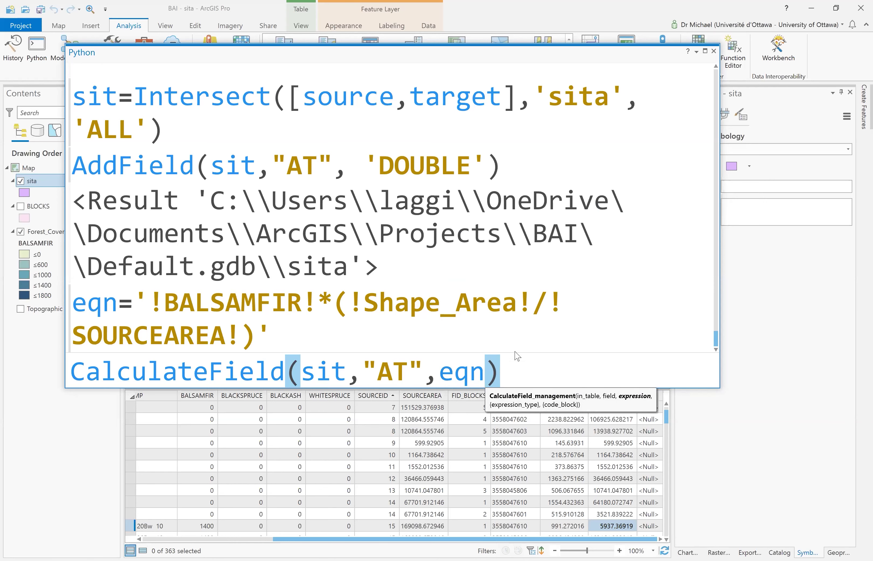
type(")")
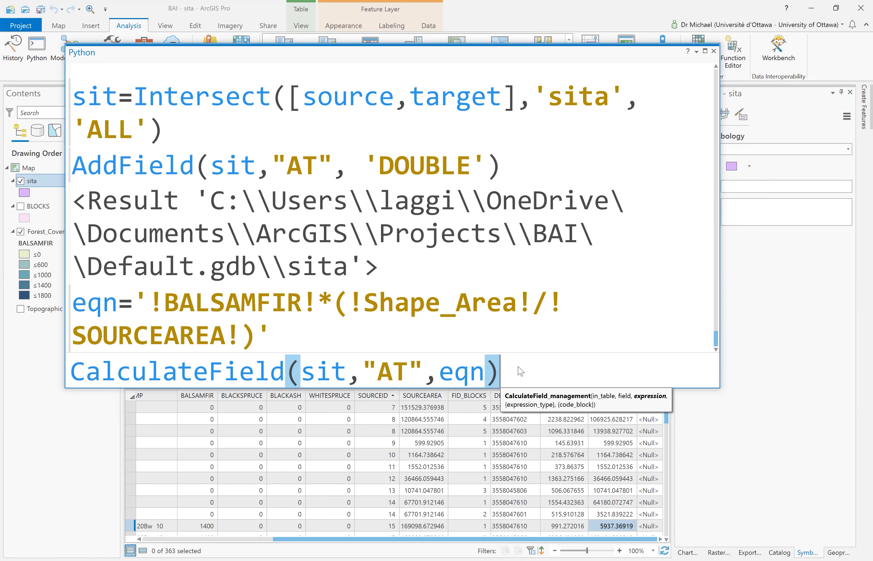
key("Return")
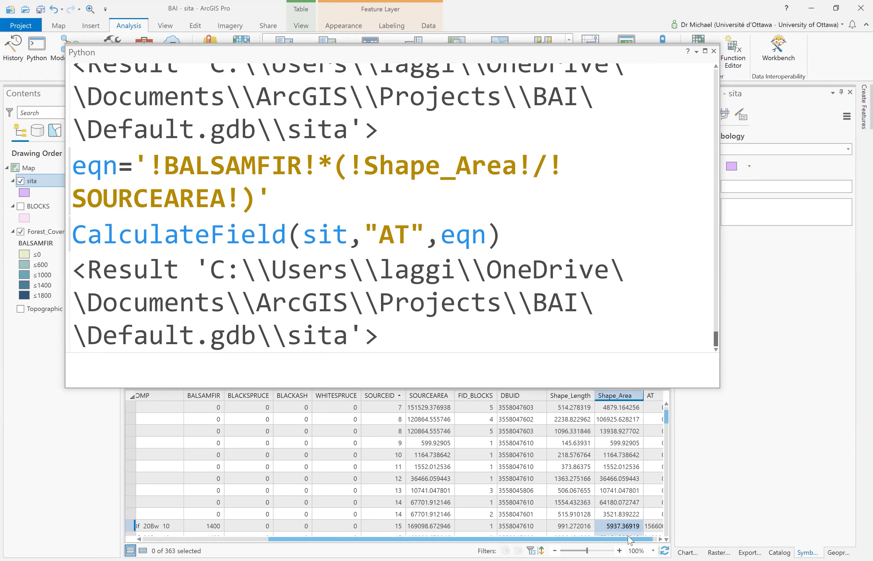
Examine the BALSAMFIR values row by row in the first visible records of the sita table
left_click_drag(630, 540, 673, 541)
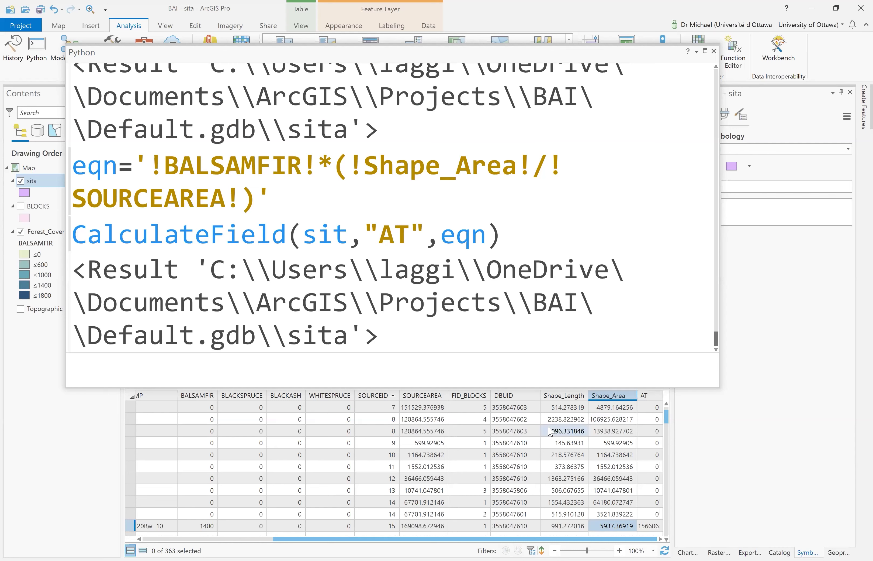
left_click(198, 407)
key("Down")
key("Down")
key("Down")
key("Down")
key("Down")
key("Down")
key("Down")
key("Down")
key("Down")
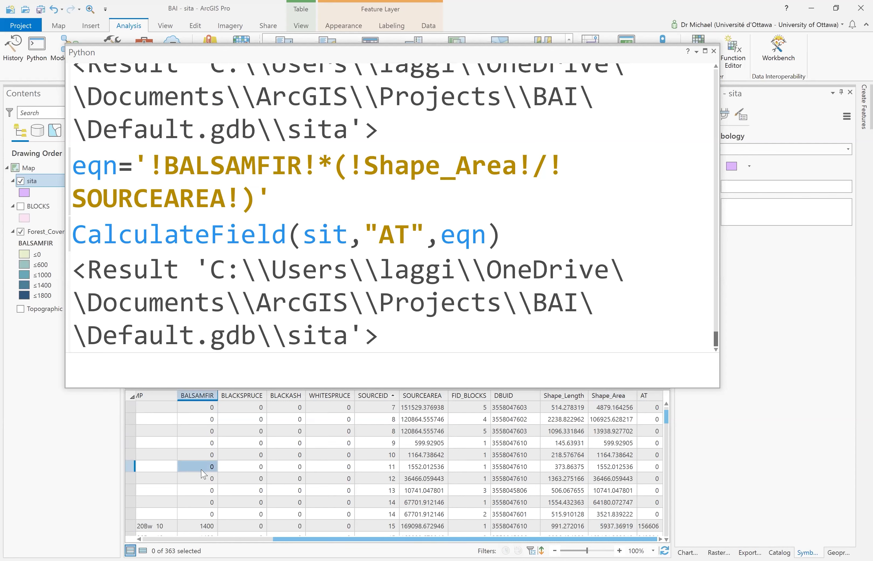
key("Up")
key("Up")
key("Up")
key("Up")
key("Up")
key("Up")
key("Up")
key("Up")
key("Down")
key("Down")
key("Down")
key("Down")
key("Down")
key("Down")
key("Down")
key("Down")
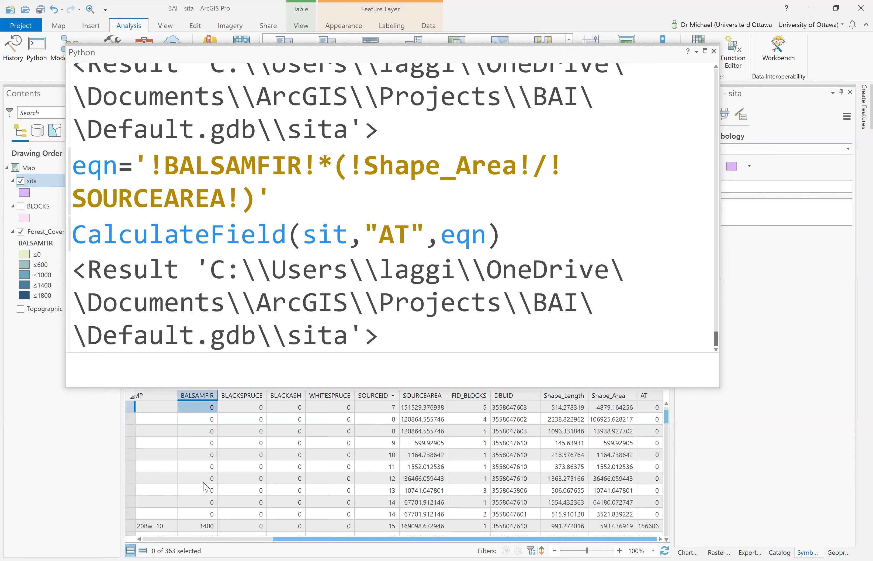
Examine the calculated AT values in the same records to compare them with BALSAMFIR
left_click(657, 407)
key("Down")
key("Down")
key("Down")
key("Down")
key("Down")
key("Down")
key("Down")
key("Down")
key("Down")
left_click(655, 468)
left_click(659, 408)
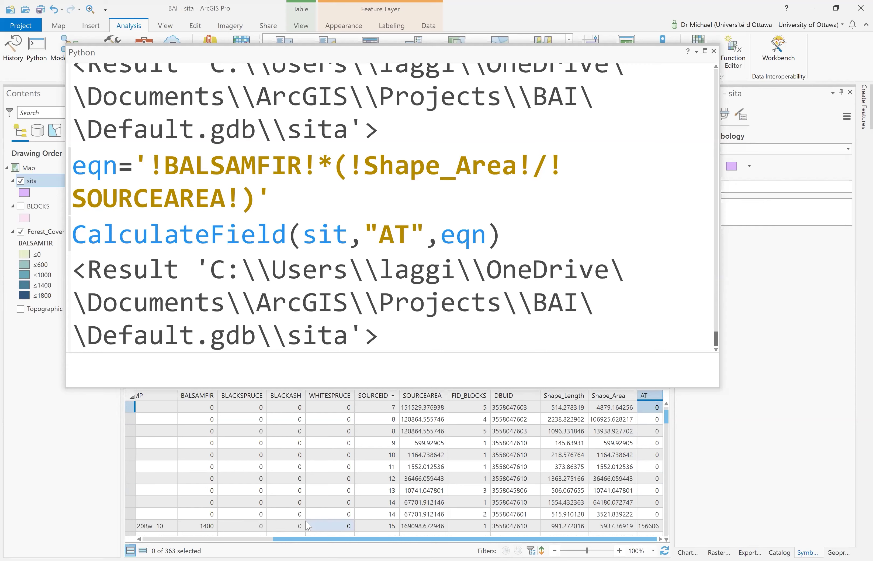
Find and select the two split pieces with SOURCEID 15 in the sita table
scroll(308, 525, "down", 8)
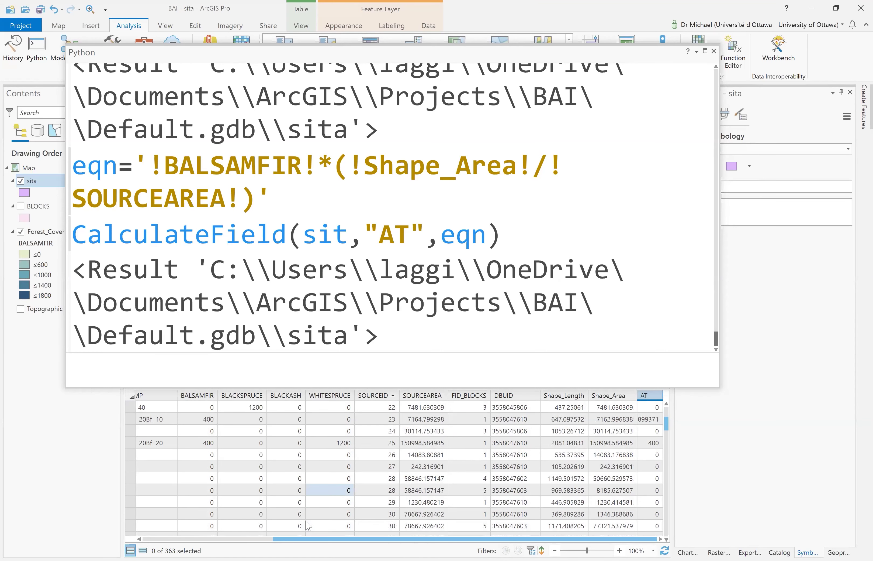
scroll(308, 525, "up", 4)
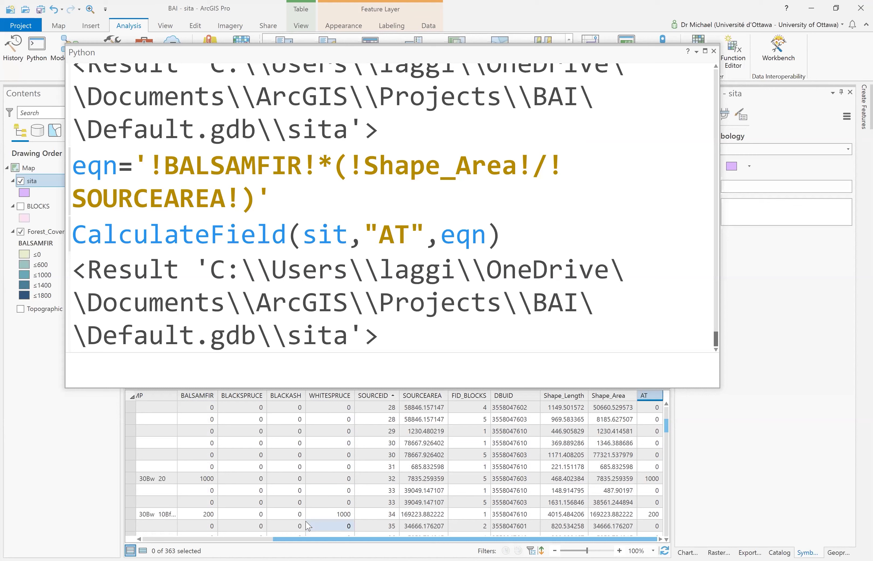
scroll(307, 526, "up", 4)
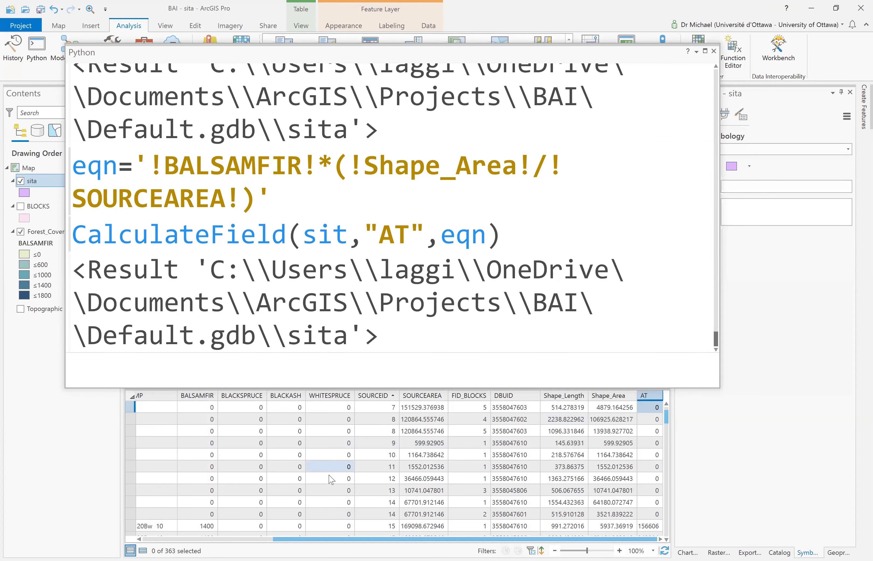
scroll(329, 480, "down", 3)
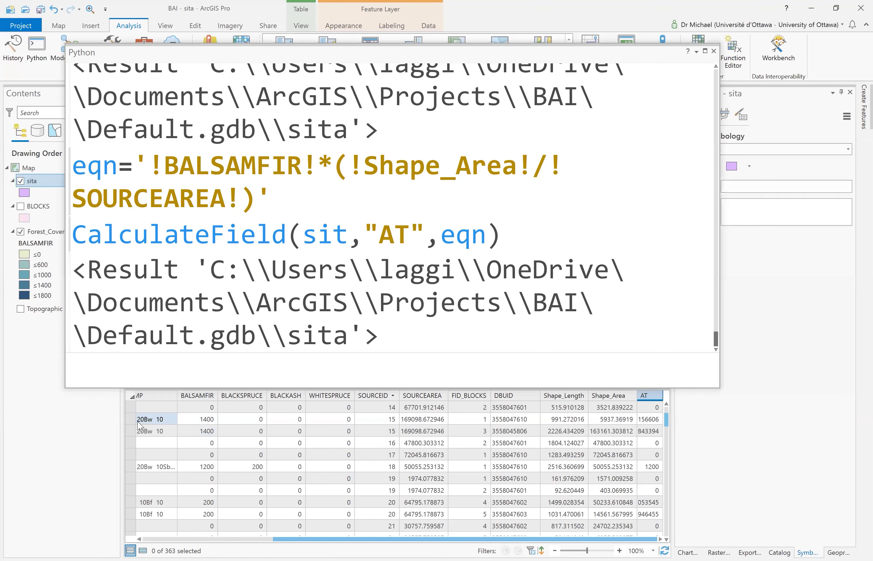
left_click(133, 430, "shift")
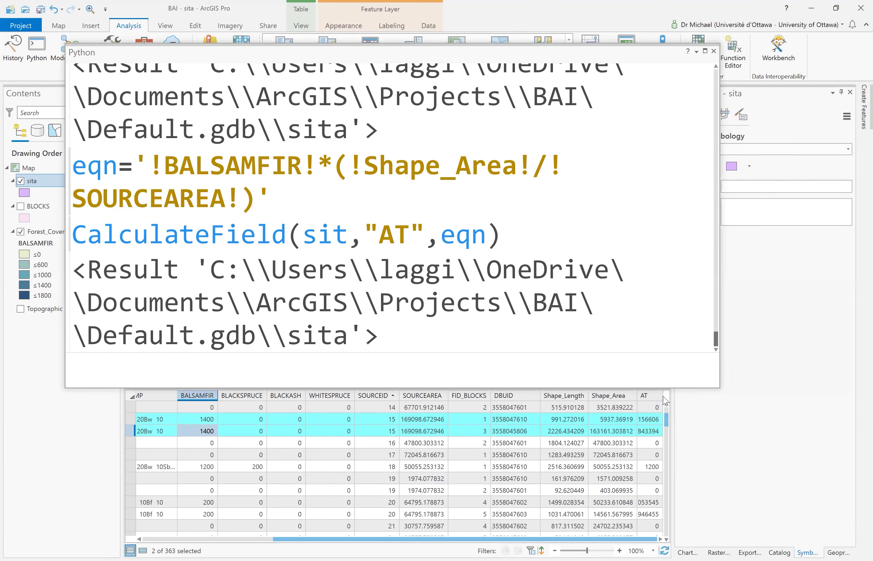
Enlarge the sita table to 120% and widen the AT column enough to show its full values
scroll(663, 399, "up", 2)
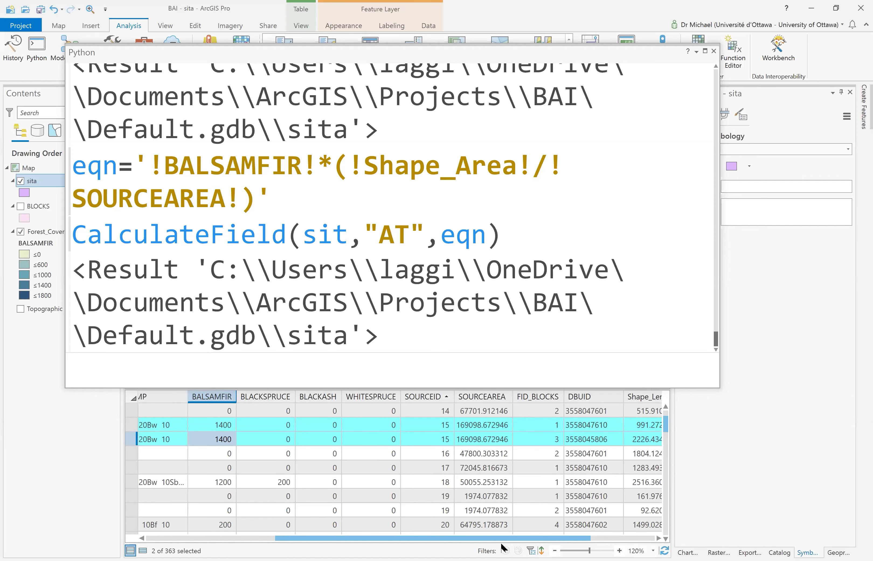
left_click_drag(500, 541, 680, 518)
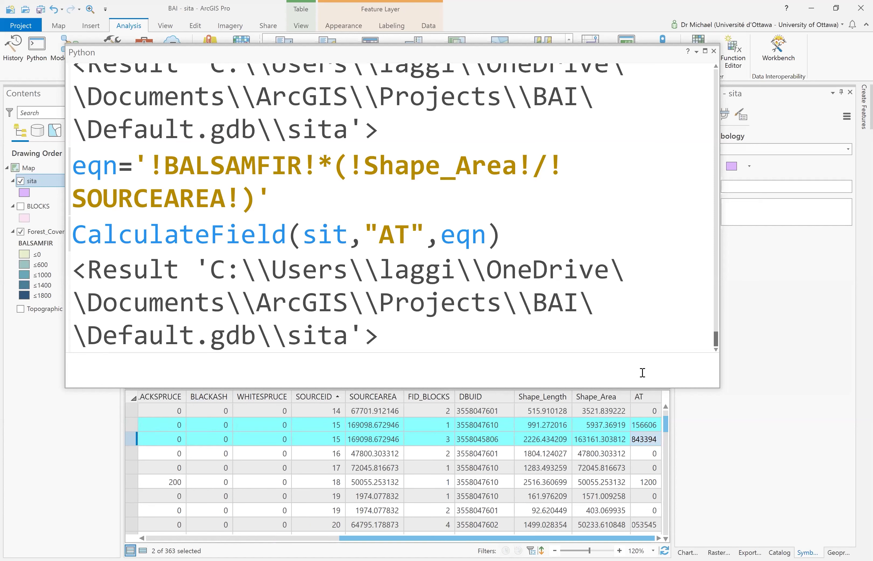
left_click_drag(663, 399, 690, 395)
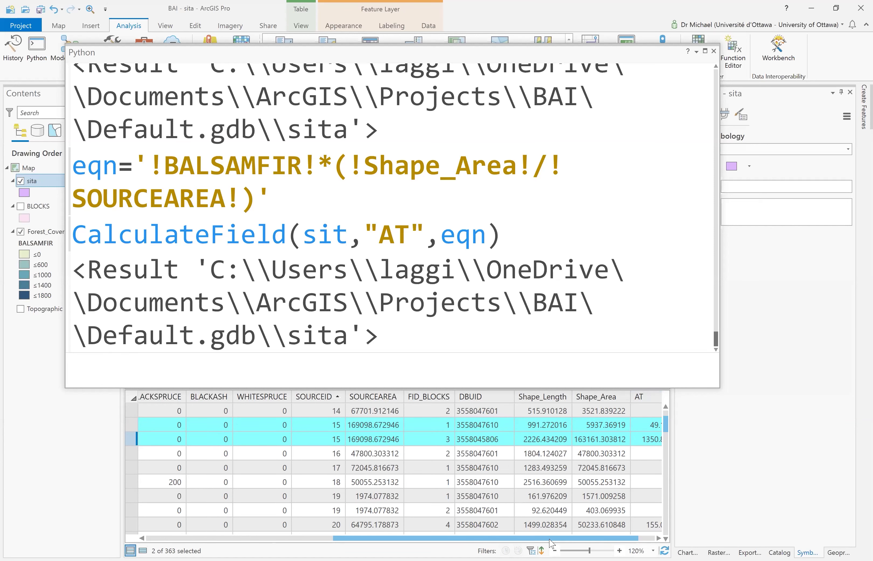
left_click_drag(552, 542, 568, 542)
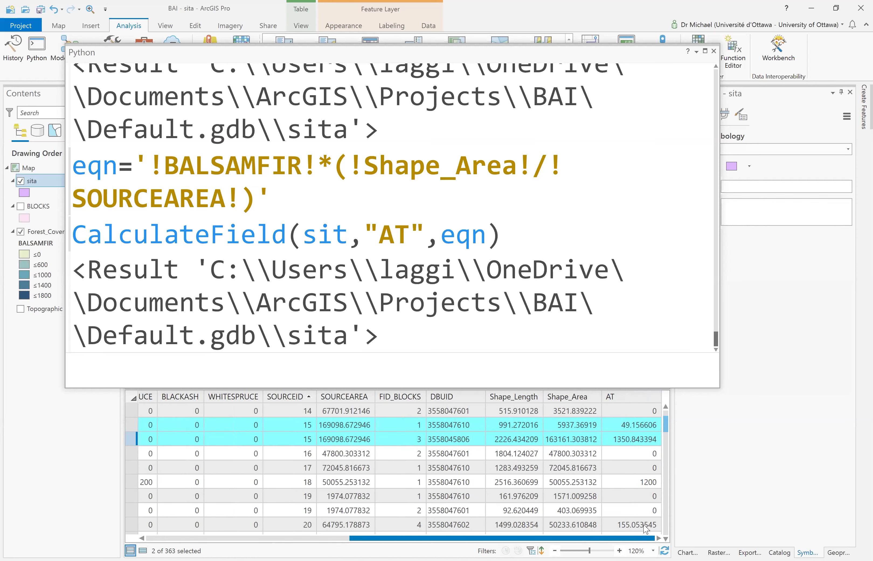
Compare the AT values and FID_BLOCKS of the two selected pieces, and examine AT in the records further down
left_click(634, 424)
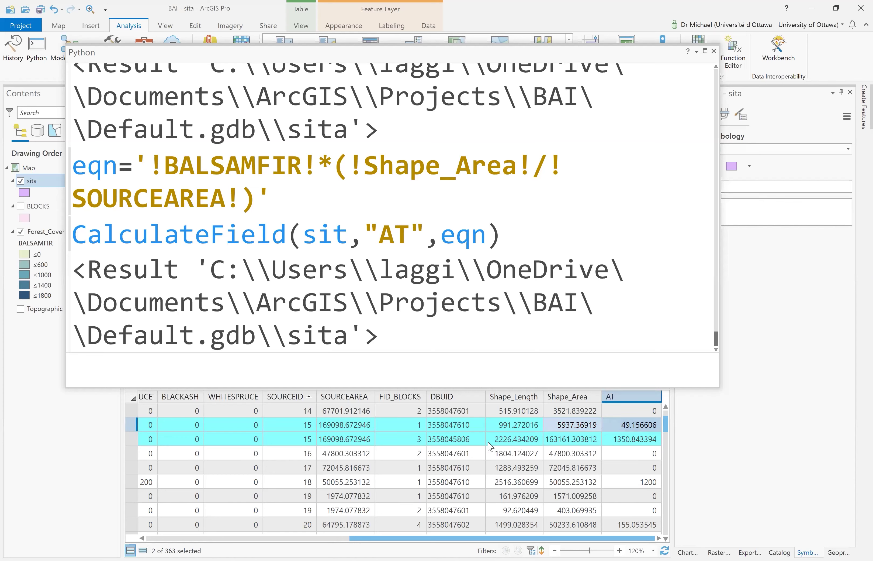
left_click(414, 426)
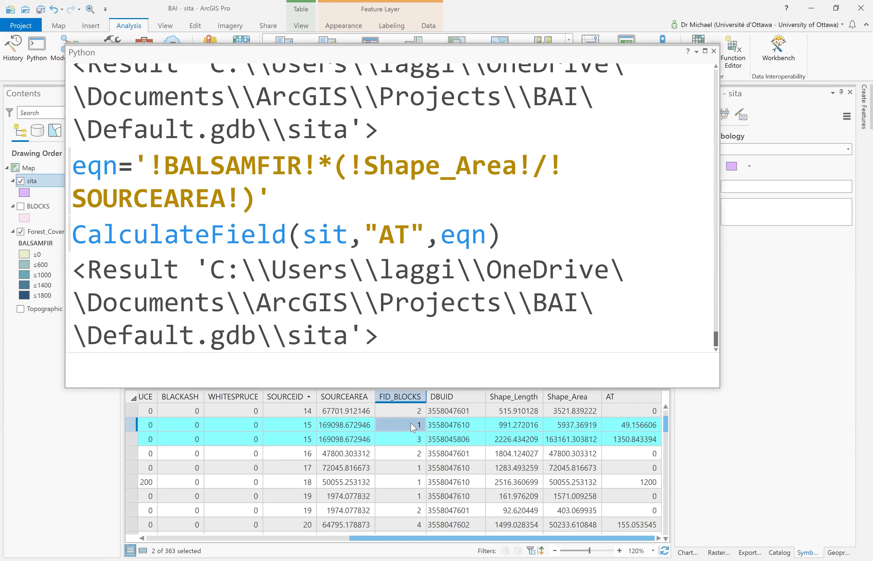
left_click(648, 441)
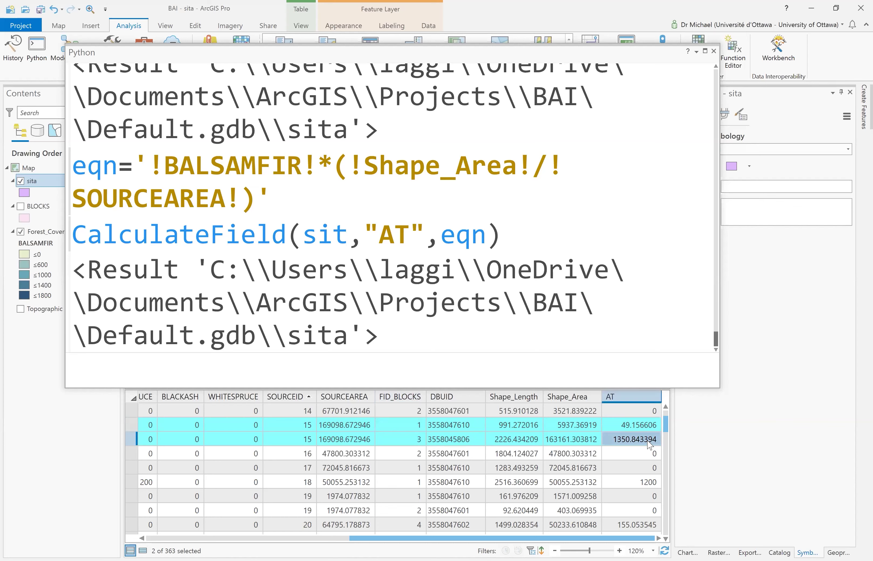
left_click(414, 441)
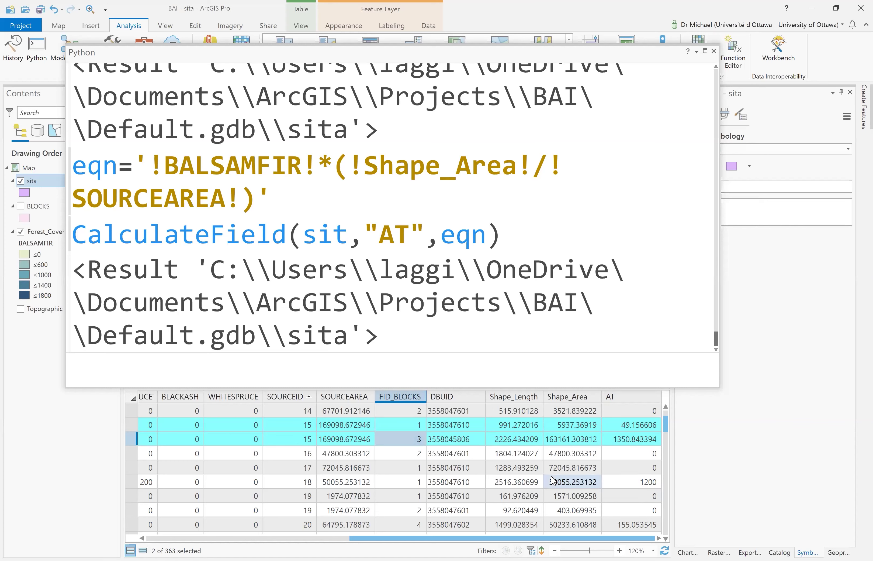
scroll(552, 480, "down", 3)
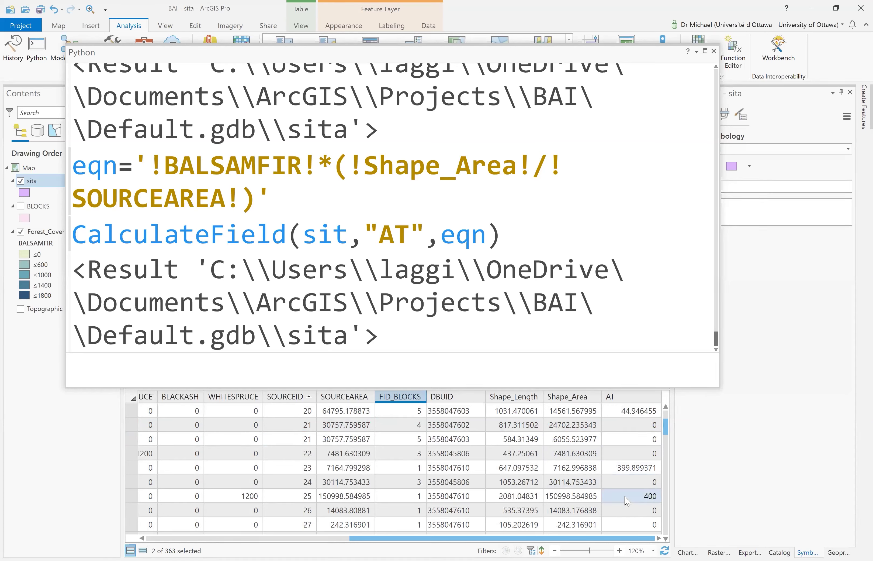
Examine the FID_BLOCKS and DBUID fields of the sita records to see which block each piece belongs to
left_click(628, 501)
scroll(628, 500, "up", 7)
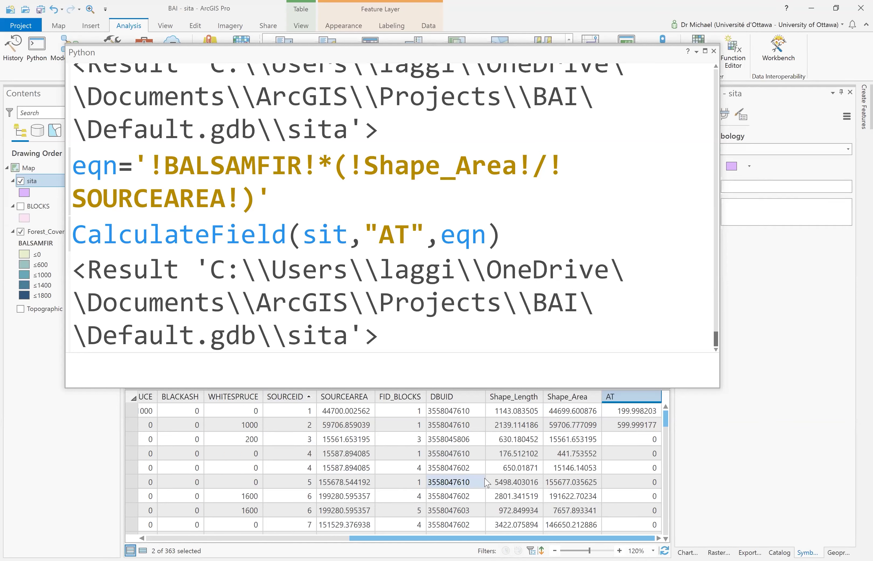
left_click(293, 367)
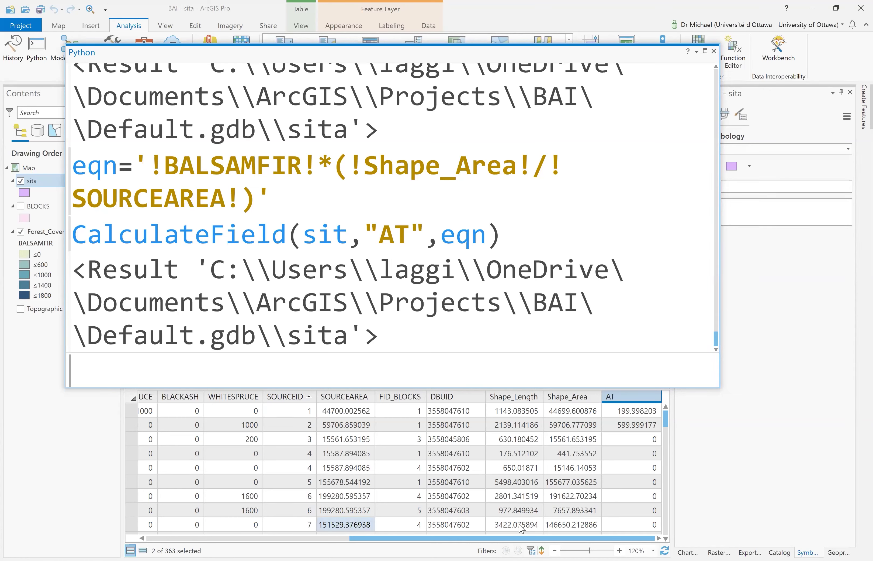
left_click(410, 400)
scroll(410, 401, "down", 8)
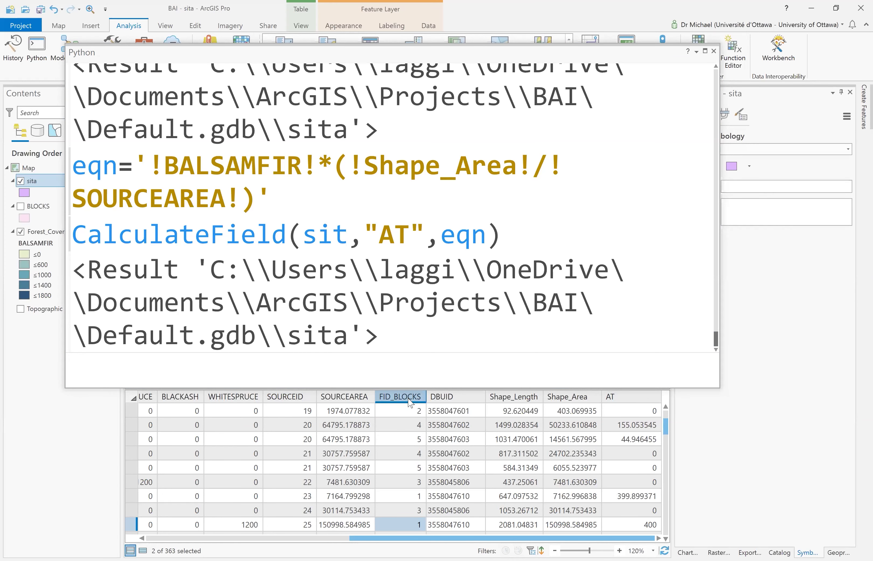
left_click(457, 395)
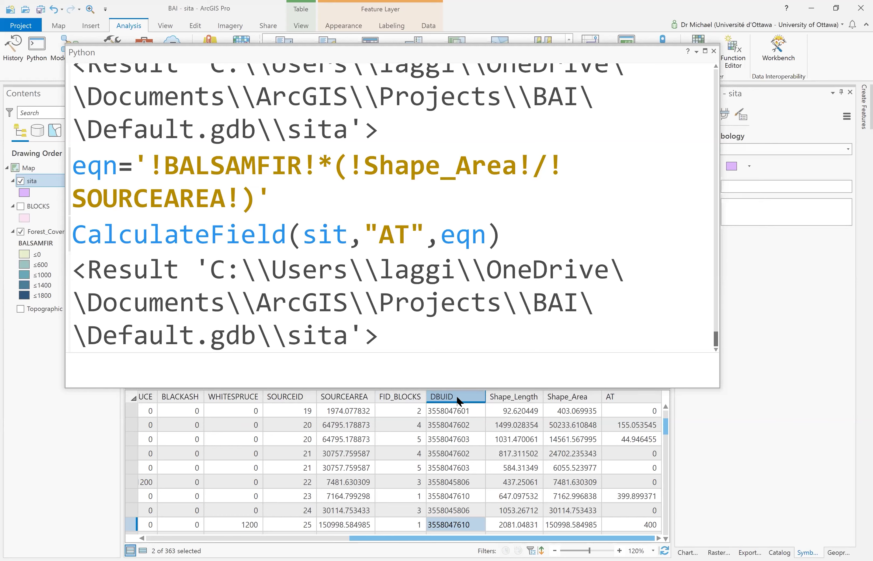
left_click(397, 400)
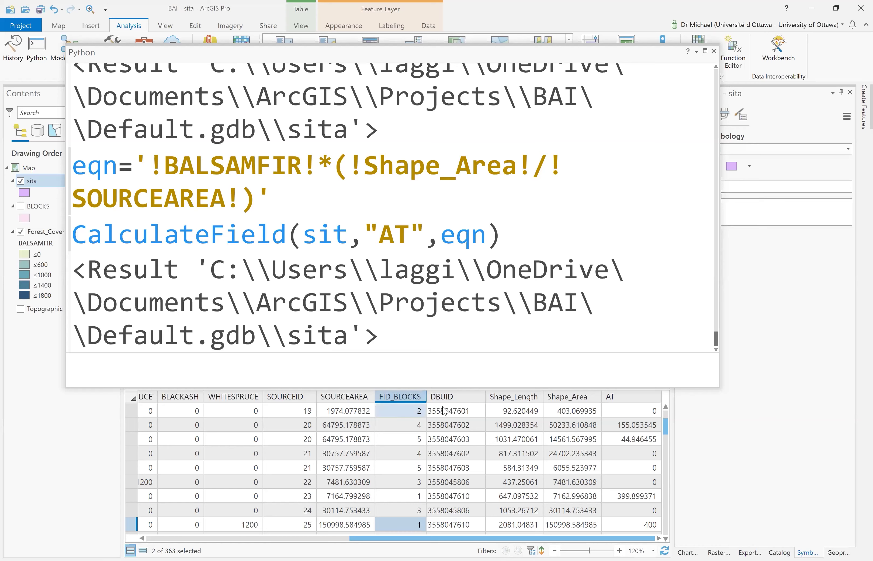
left_click(442, 396)
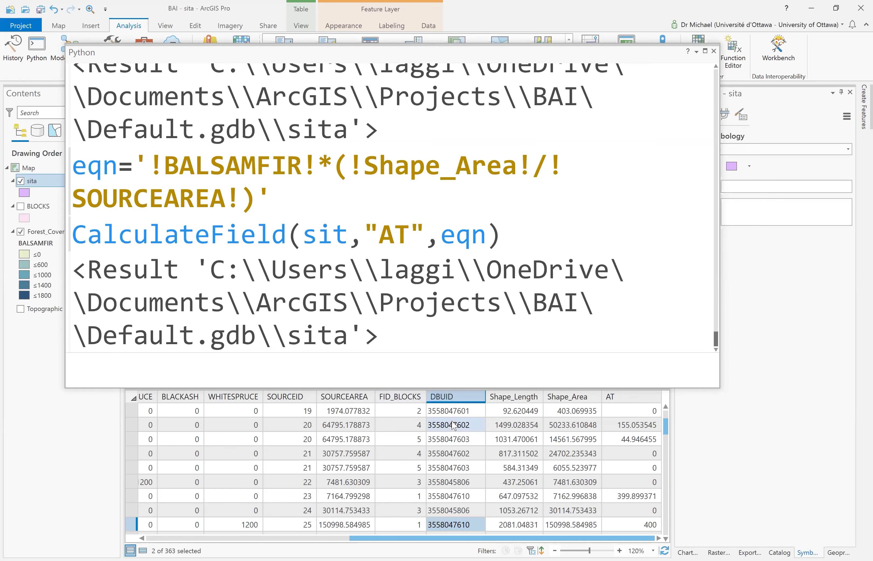
Sort the sita table by DBUID in ascending order
scroll(454, 426, "up", 8)
scroll(454, 425, "up", 4)
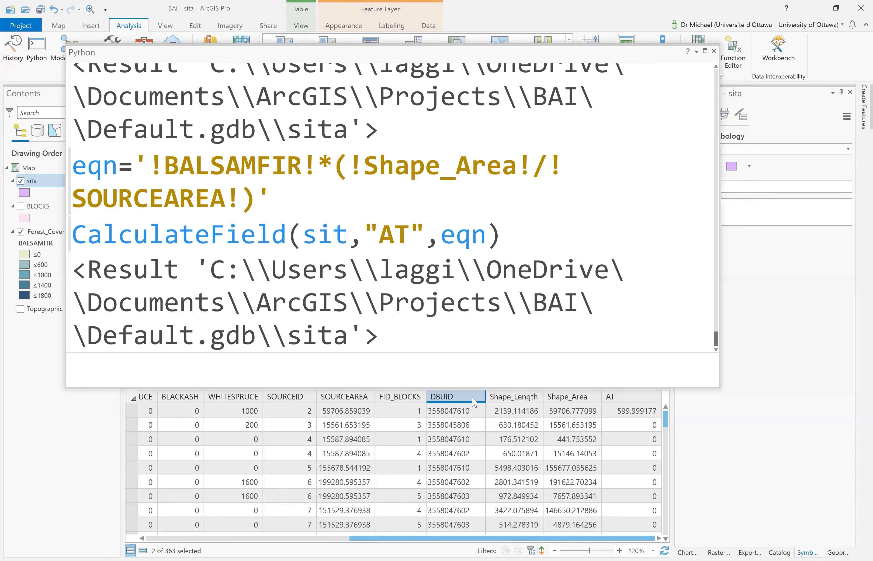
right_click(475, 401)
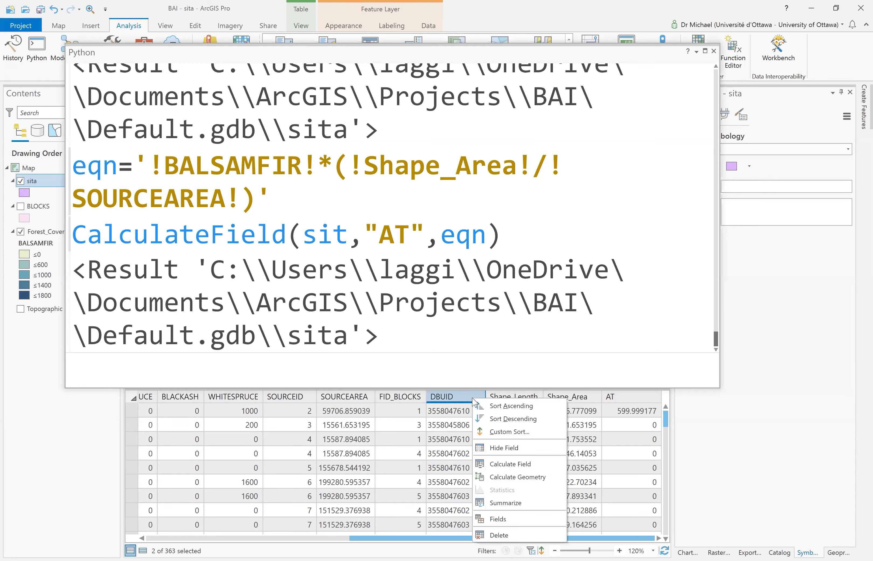
left_click(485, 411)
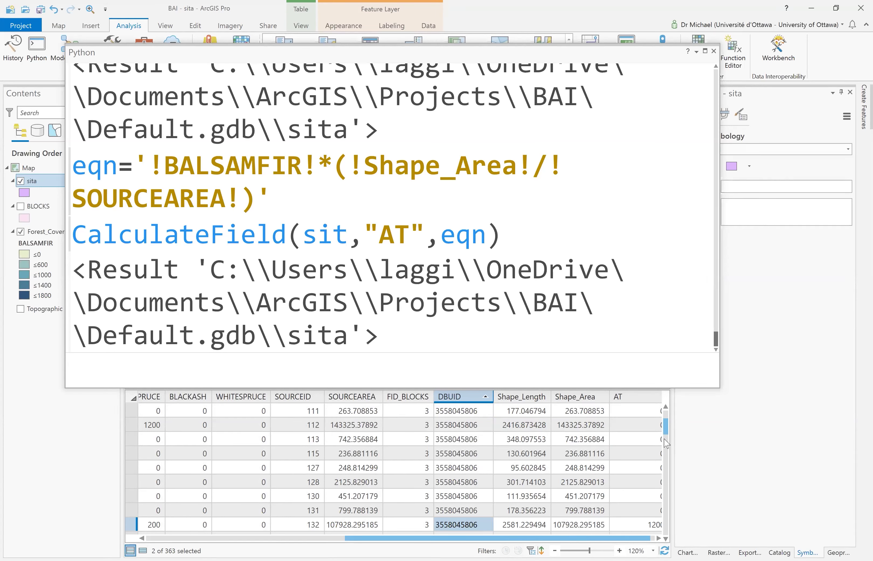
Look through the sorted sita records to find where block 3 ends, and examine its DBUID, FID_BLOCKS and AT values
left_click_drag(667, 420, 669, 431)
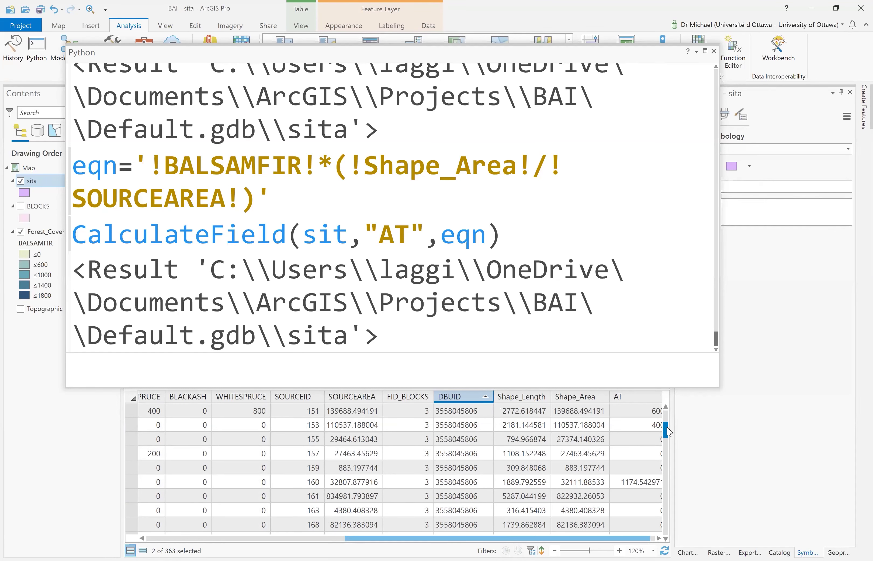
left_click_drag(668, 432, 668, 441)
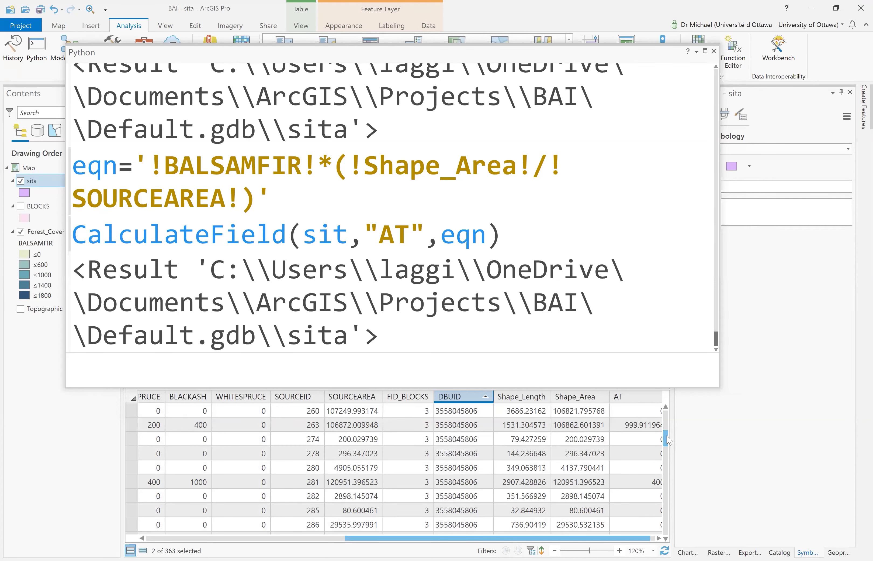
scroll(445, 528, "down", 1)
scroll(444, 528, "down", 2)
scroll(466, 455, "up", 2)
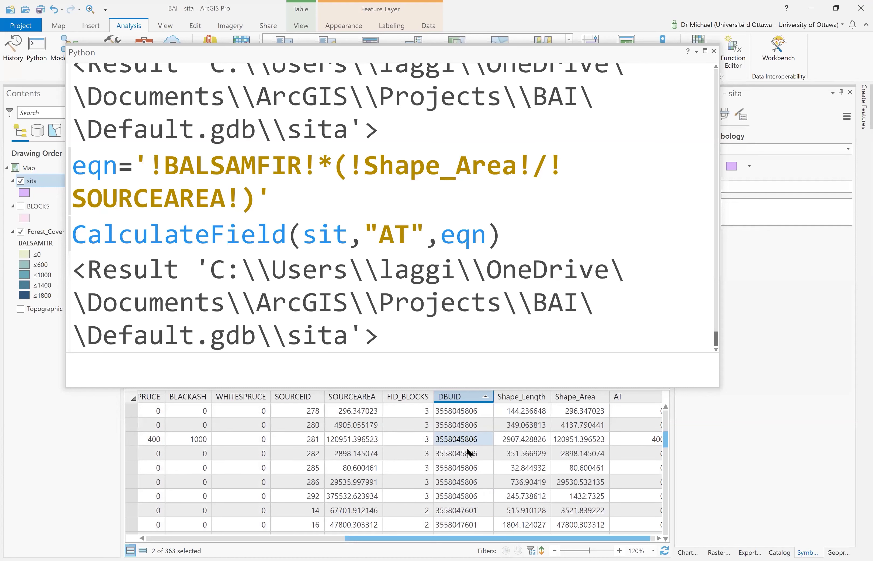
scroll(462, 441, "up", 5)
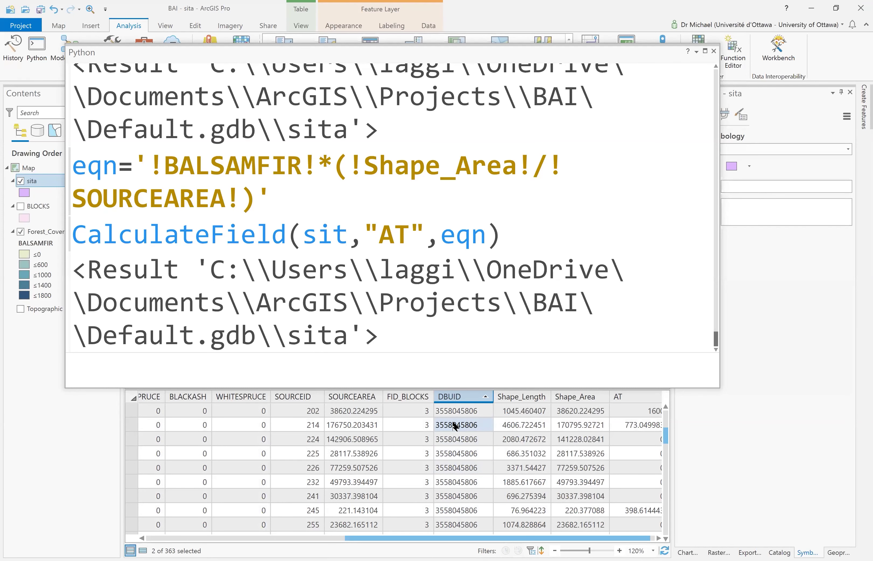
left_click(456, 426)
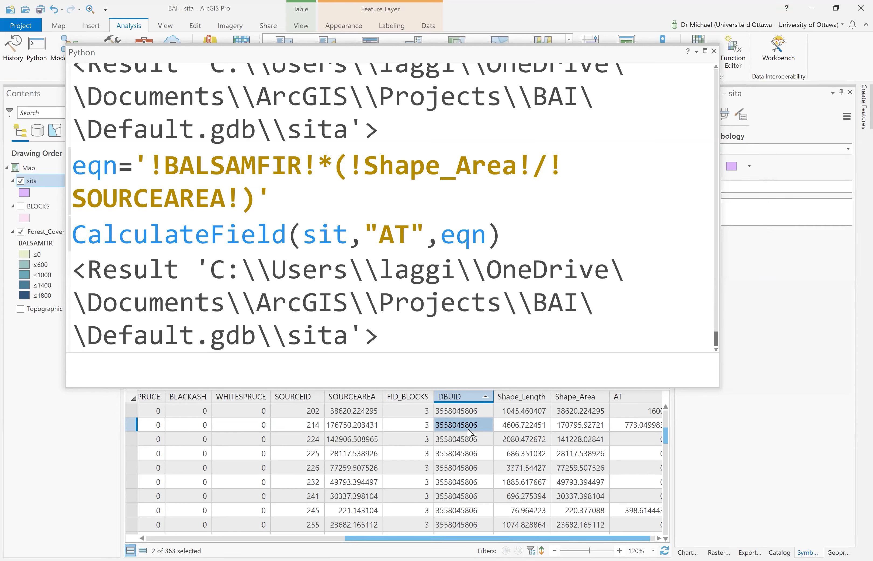
left_click(397, 428)
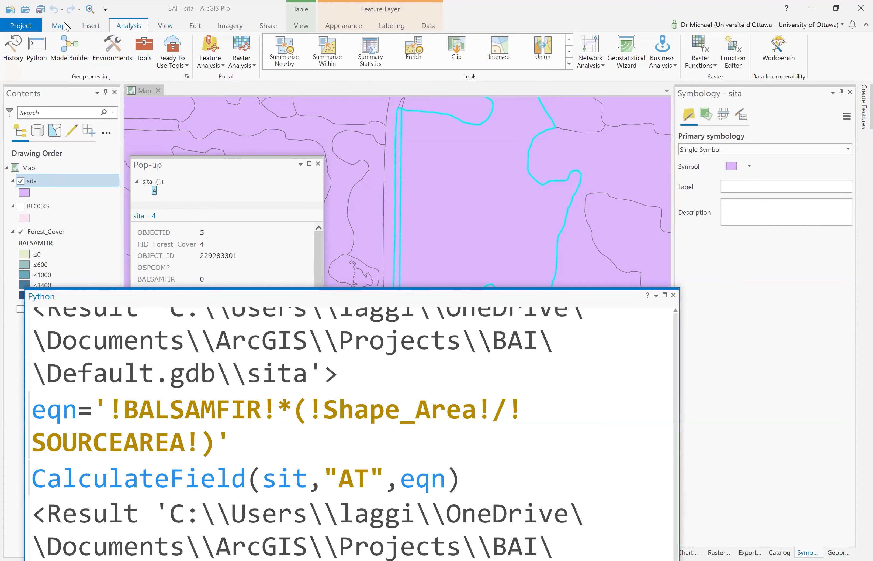
Select the sita records whose FID_BLOCKS is equal to 3 as a new selection with Select Layer By Attribute
left_click(58, 25)
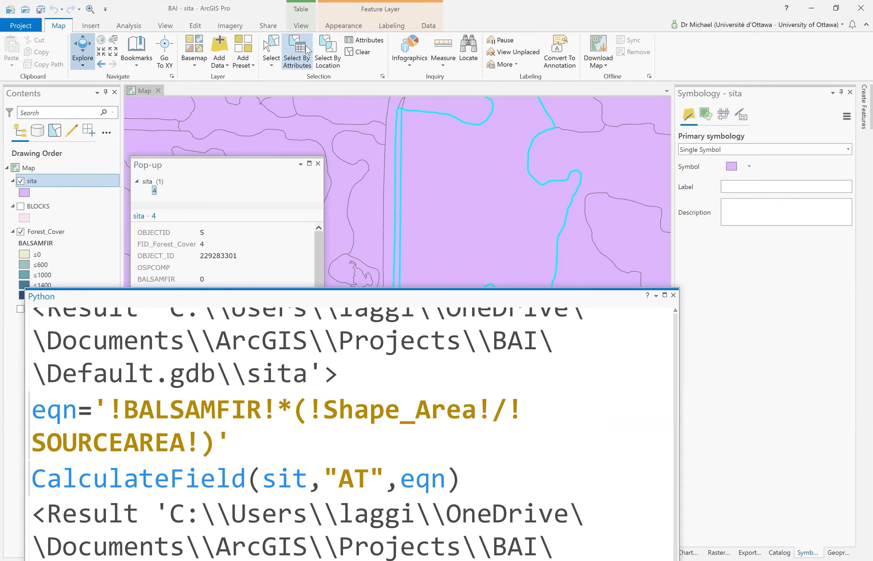
left_click(297, 51)
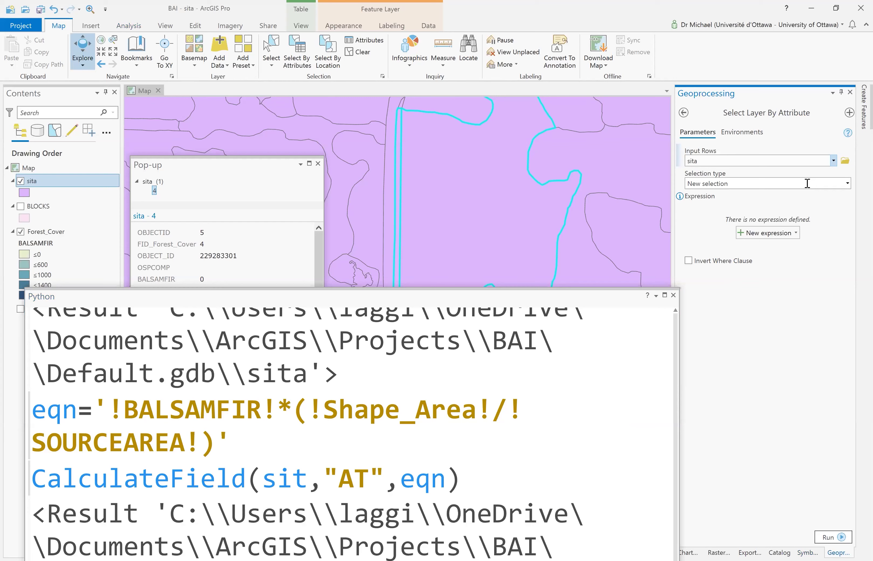
left_click(834, 161)
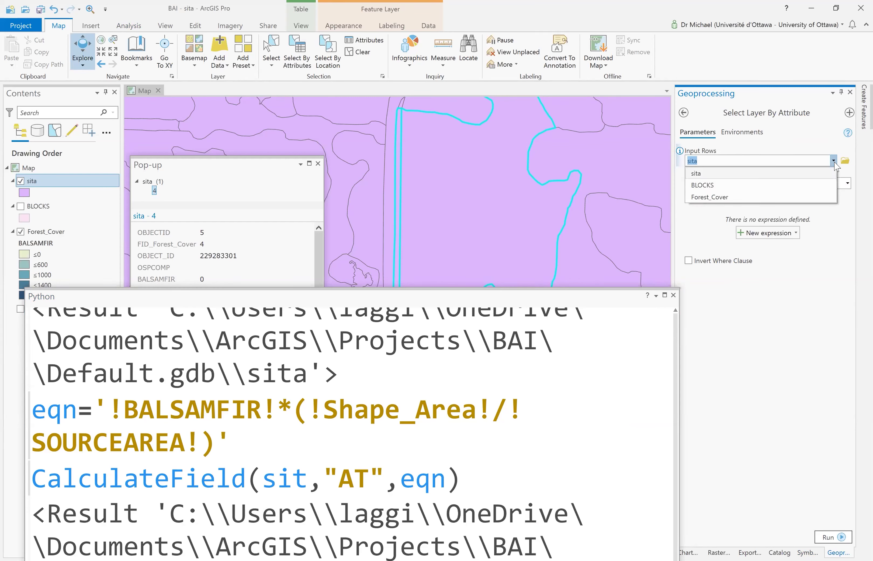
left_click(770, 173)
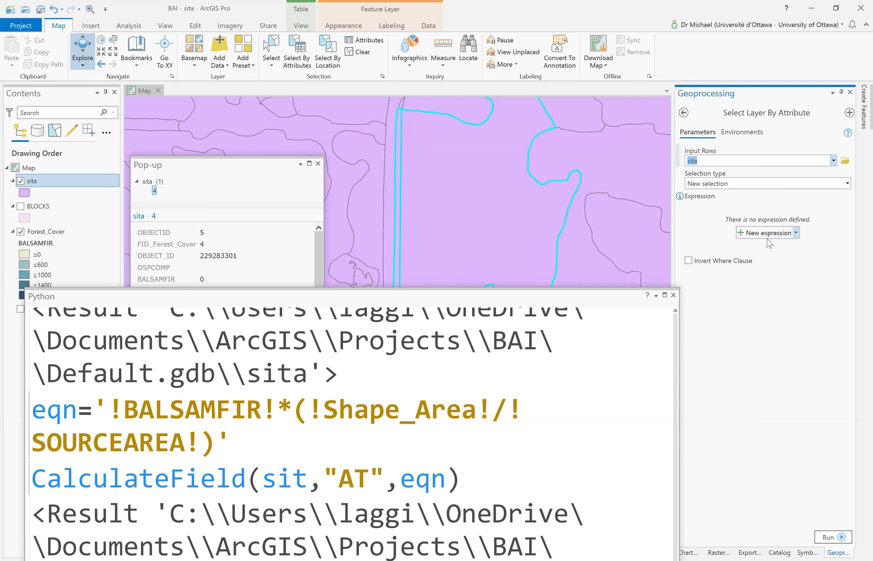
left_click(758, 236)
left_click(758, 236)
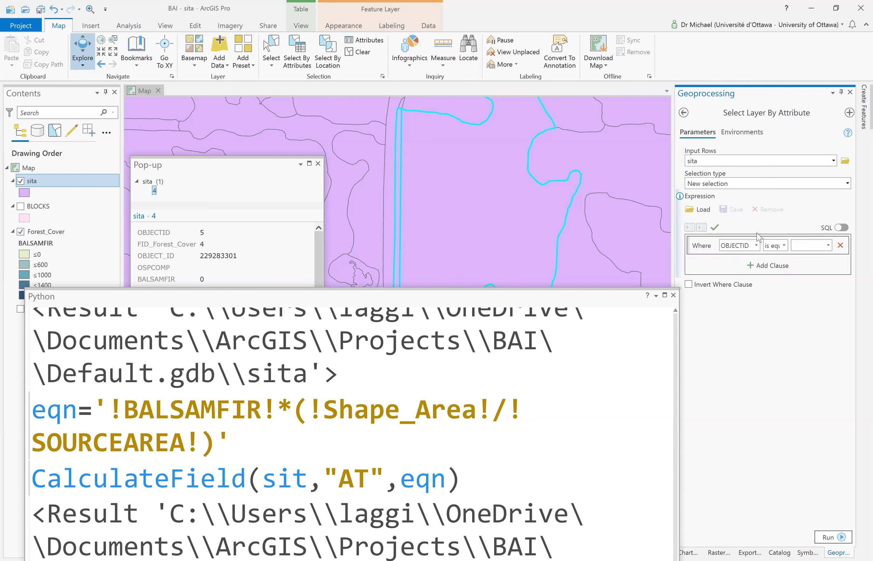
left_click(757, 247)
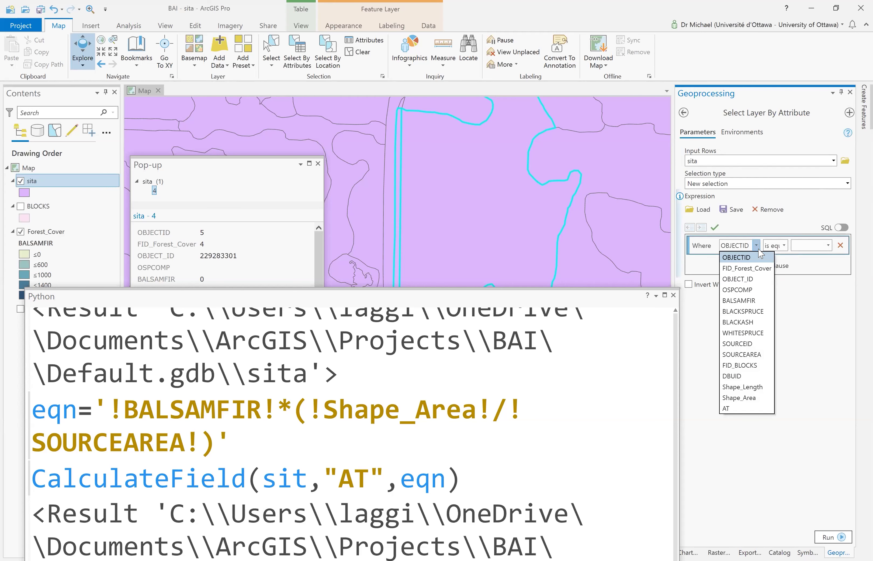
left_click(745, 370)
left_click(808, 247)
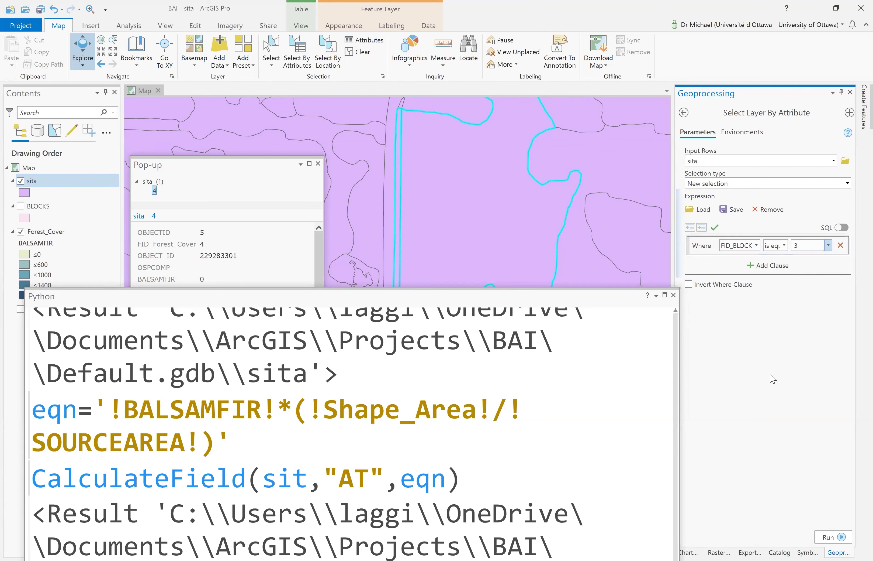
left_click(829, 538)
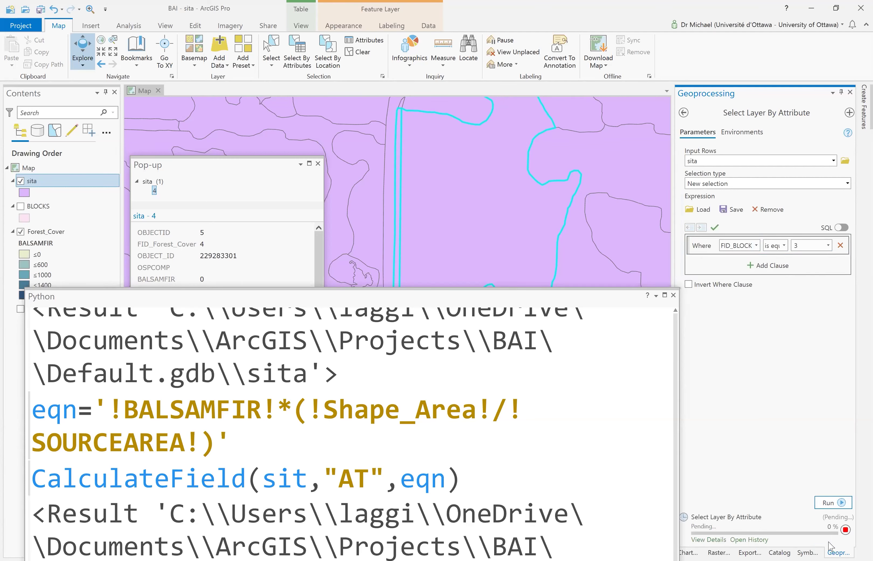
mouse_move(831, 547)
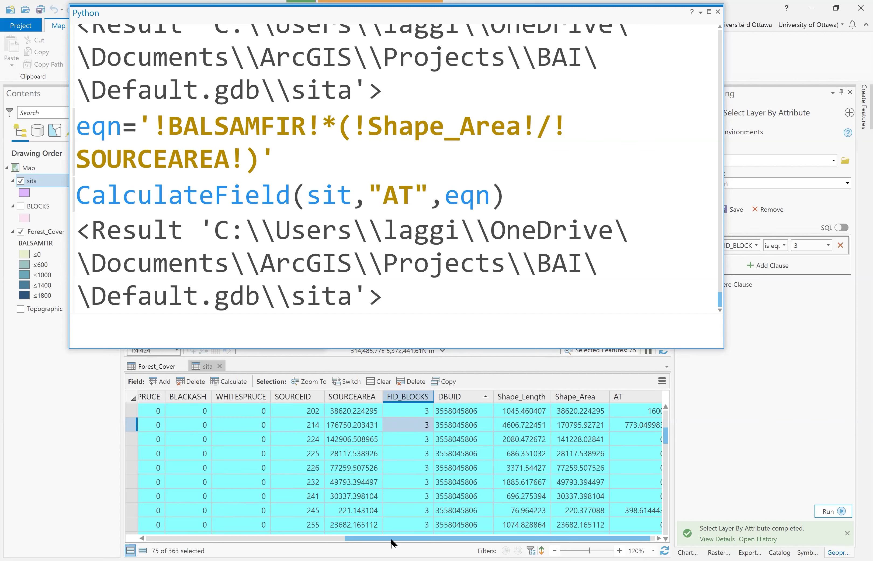
Show the statistics and distribution chart of sita's AT field for the selected block 3 records
scroll(494, 542, "right", 1)
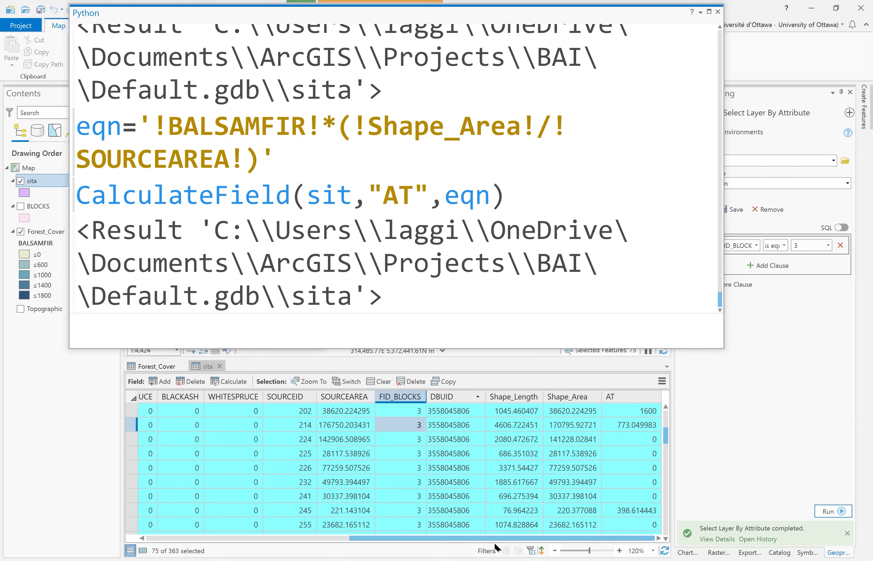
right_click(635, 398)
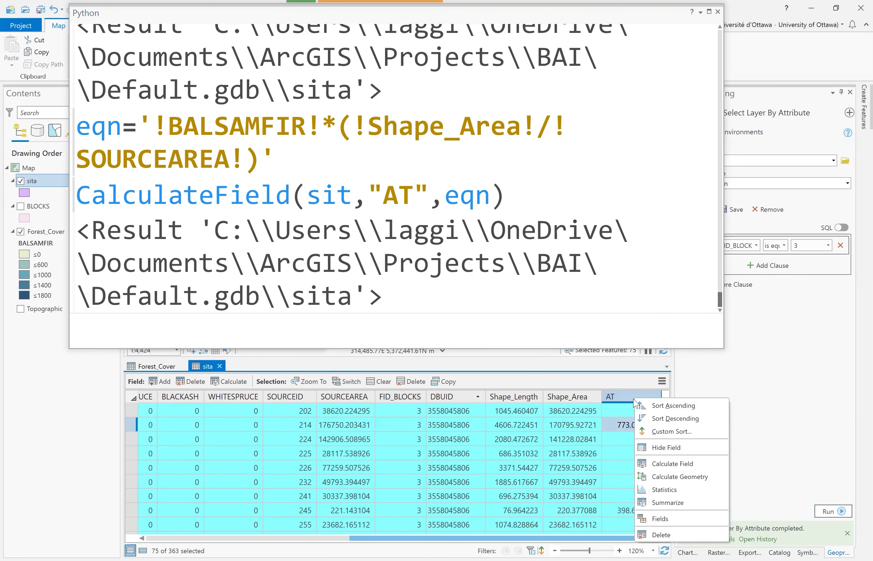
left_click(697, 392)
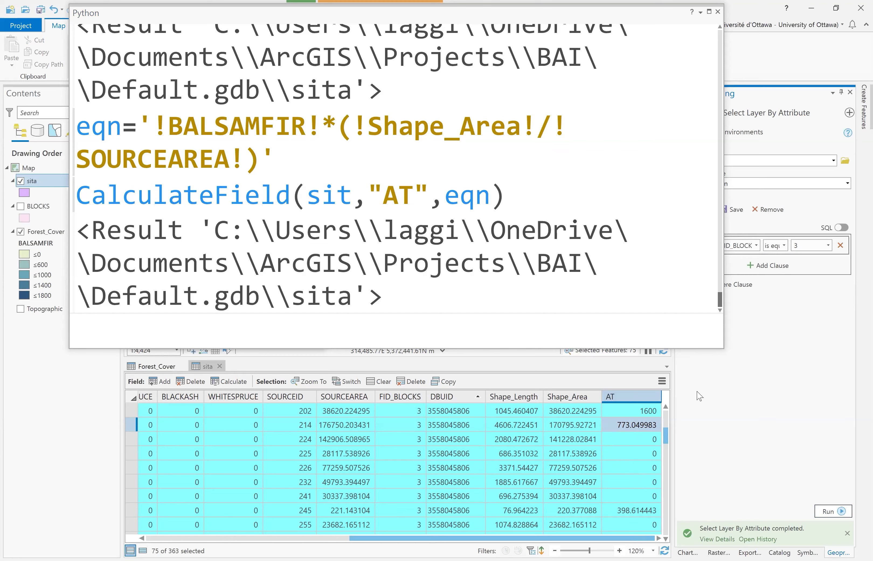
right_click(641, 404)
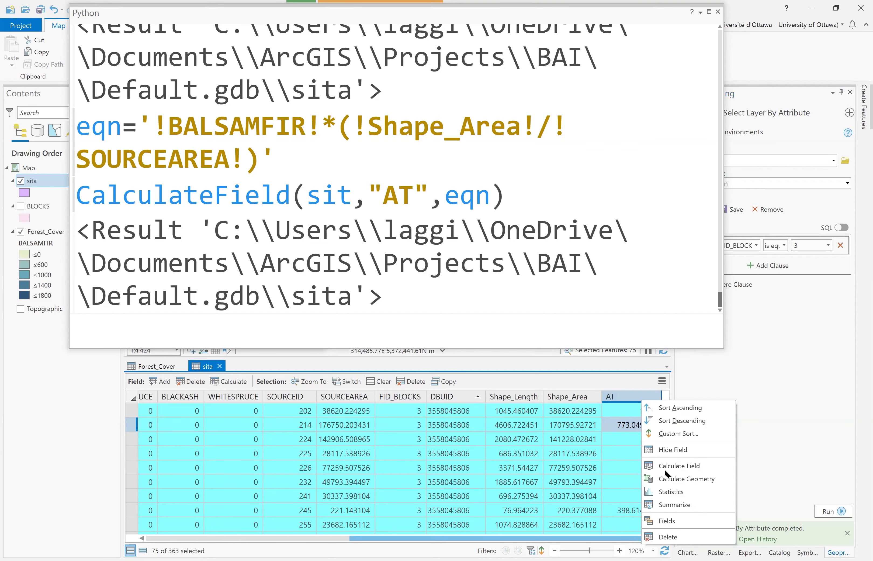
left_click(666, 492)
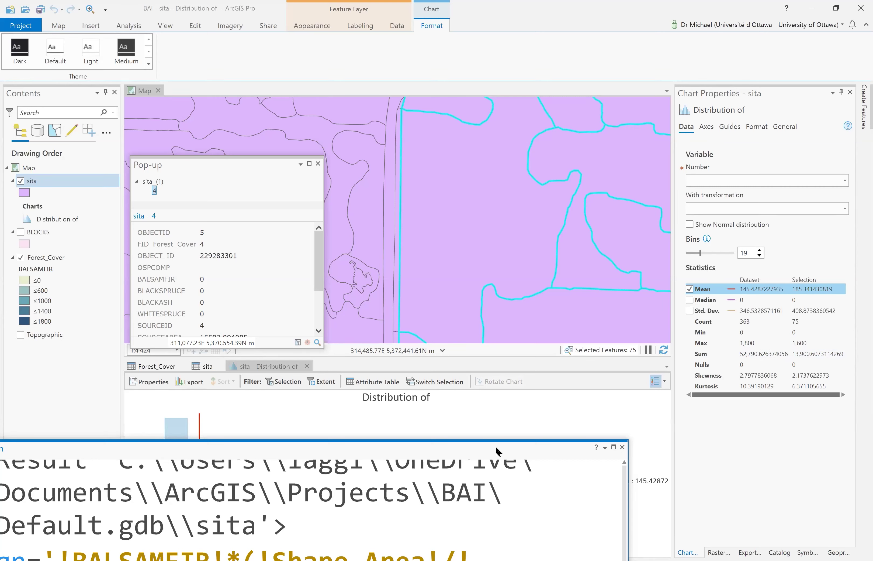
Move the Python window clear of the AT statistics and compare the dataset values with those of the selection
left_click_drag(507, 431, 570, 194)
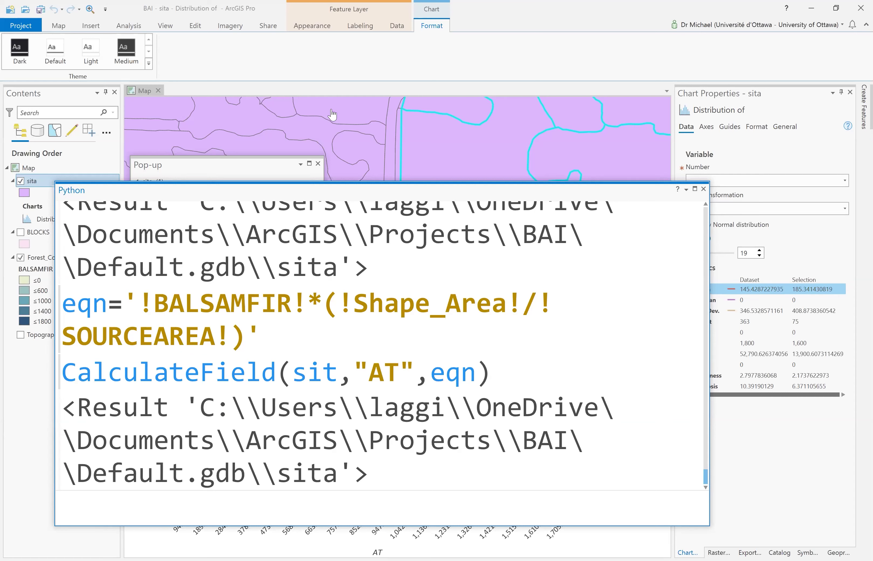
left_click(757, 385)
left_click_drag(758, 365, 753, 341)
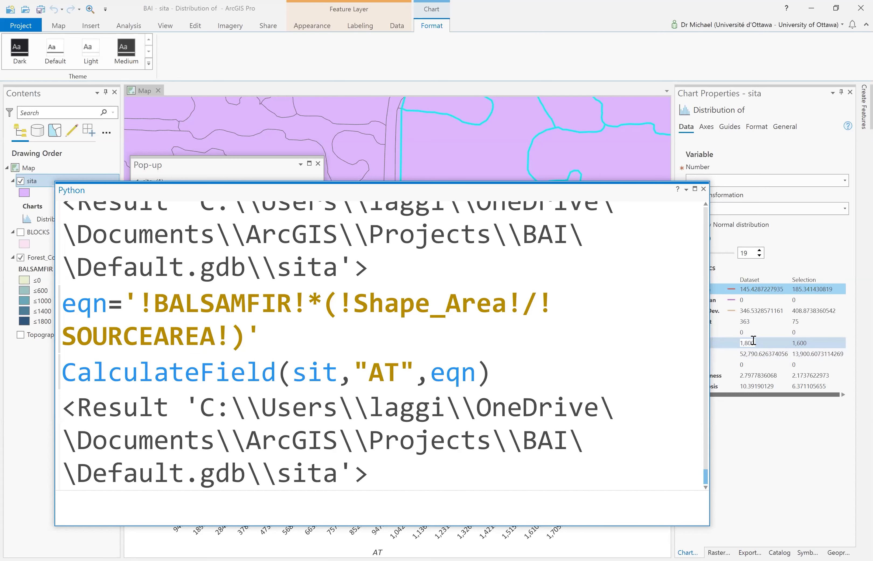
scroll(279, 209, "up", 1)
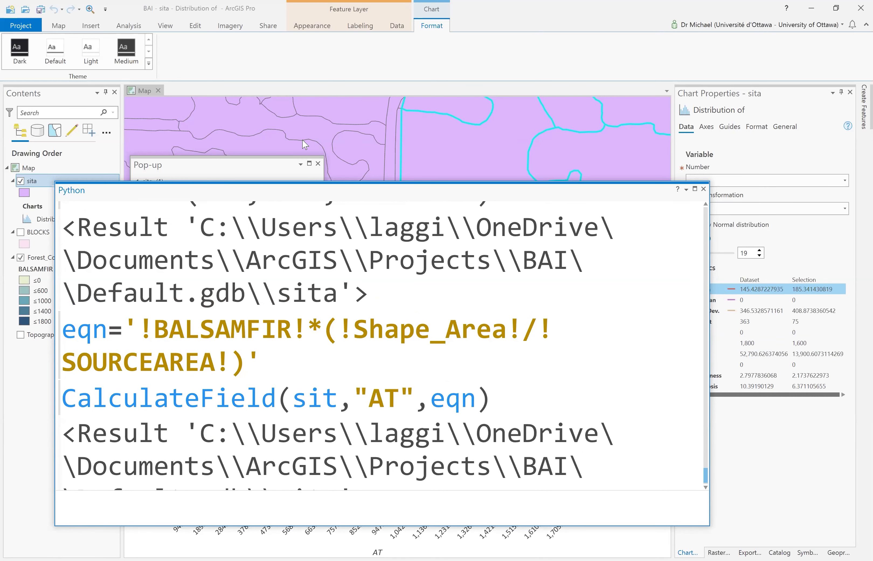
Clear the feature selection and begin the Python statement at=Dissolve() with empty parentheses
left_click(58, 25)
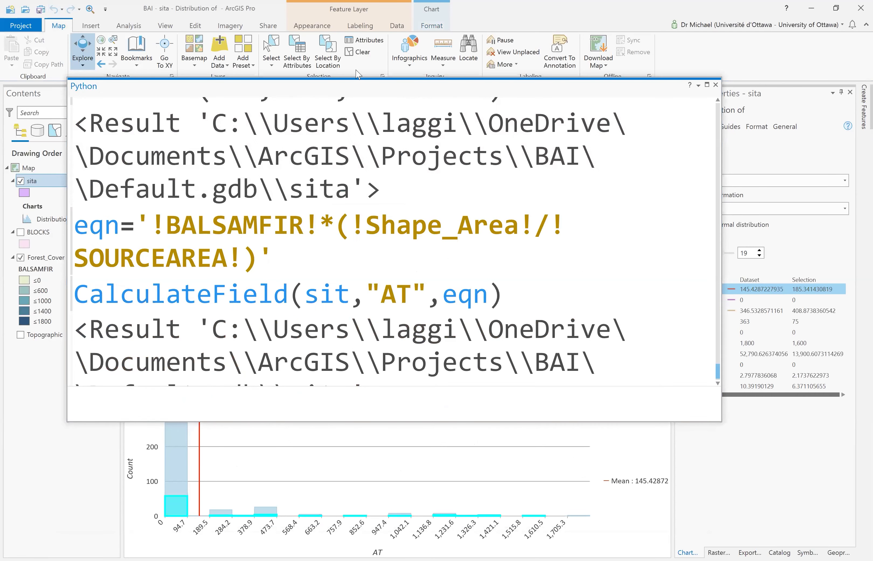
left_click(365, 55)
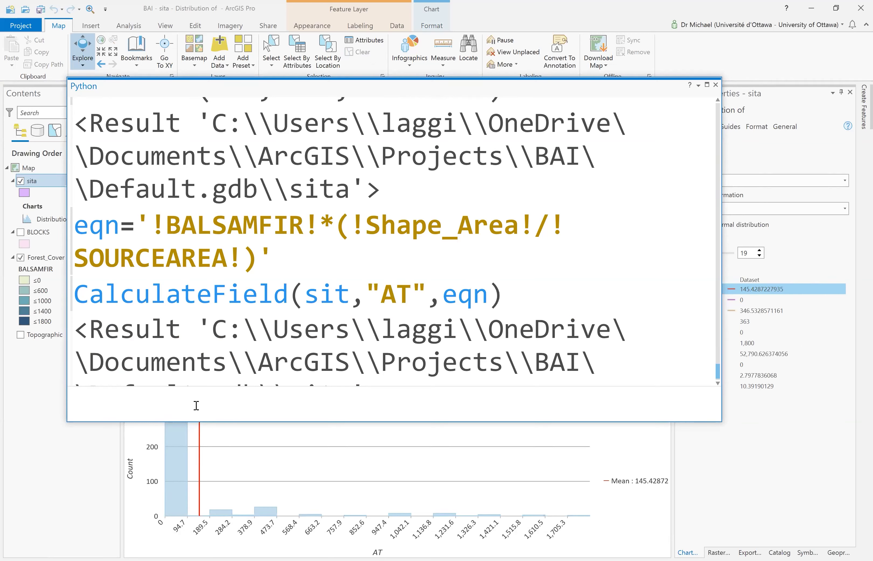
type("Dissolve")
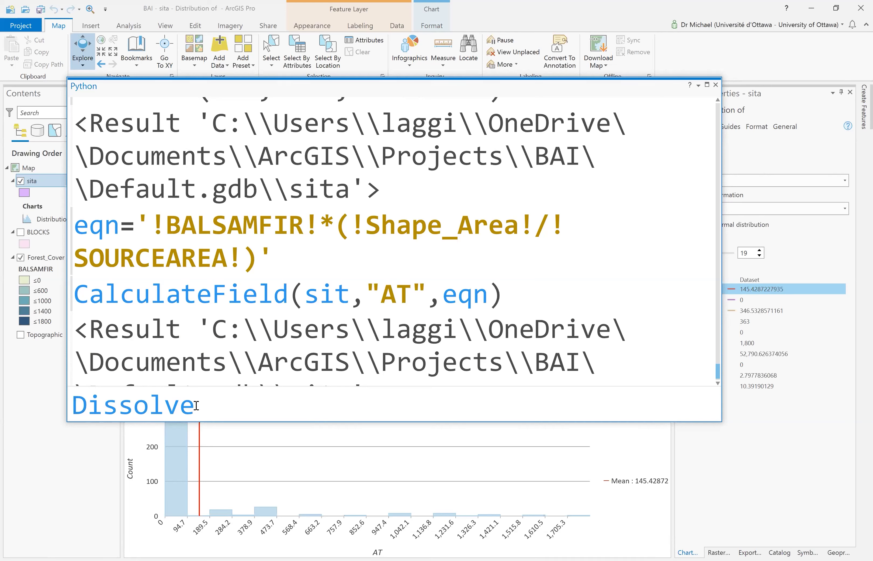
key("Left")
key("Left")
key("Left")
key("Left")
key("Left")
key("Left")
key("Left")
key("Left")
type("at=")
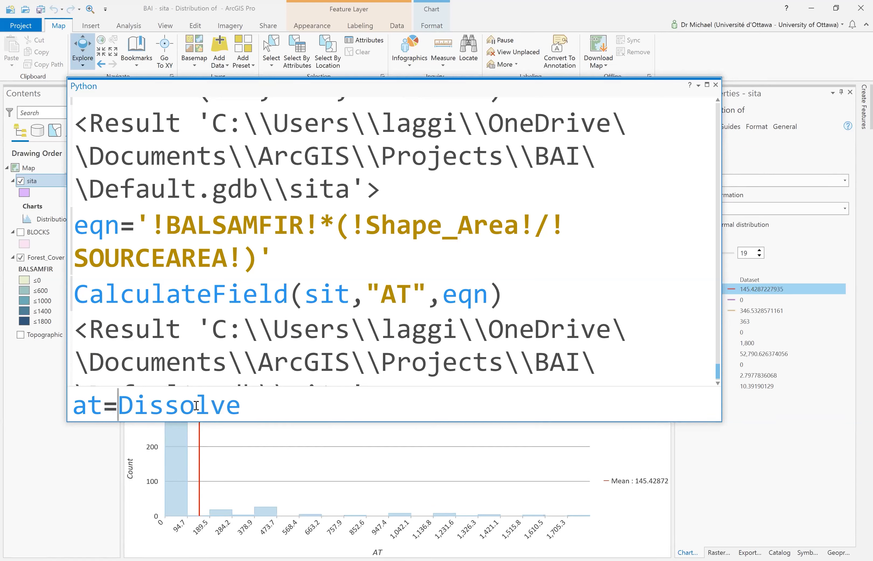
key("Right")
key("Right")
key("Right")
key("Right")
key("Right")
key("Right")
key("Right")
key("Right")
type("()")
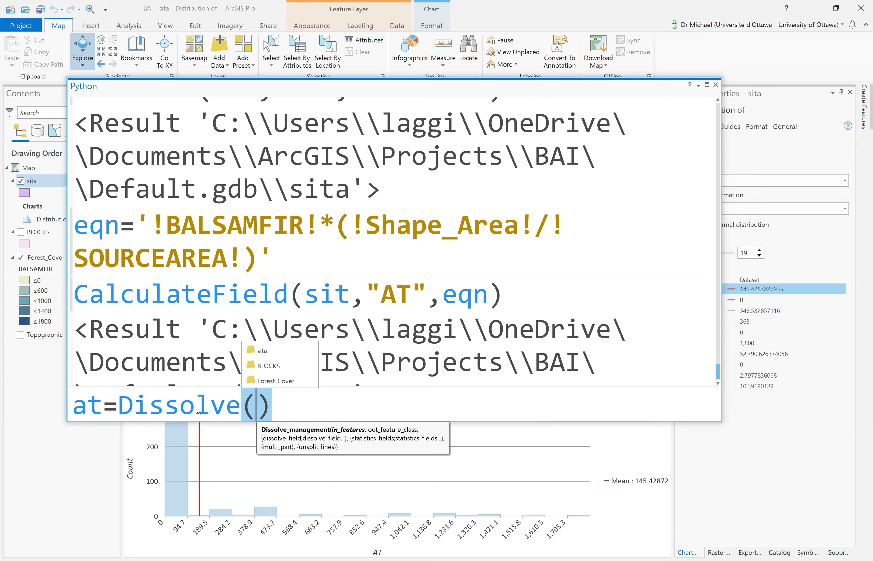
Give the Dissolve call sit as its input features and "AT" as its output feature class
type("s")
type("it,")
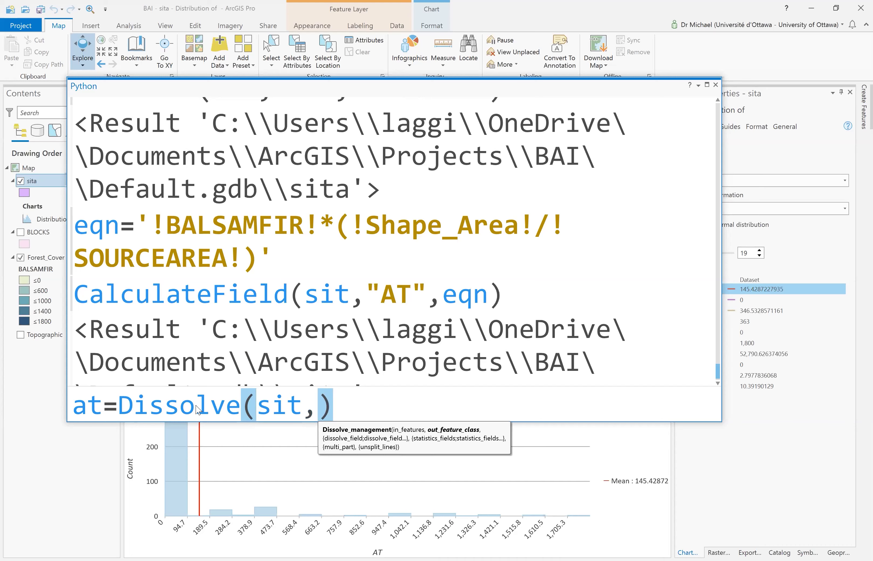
type("\"\"")
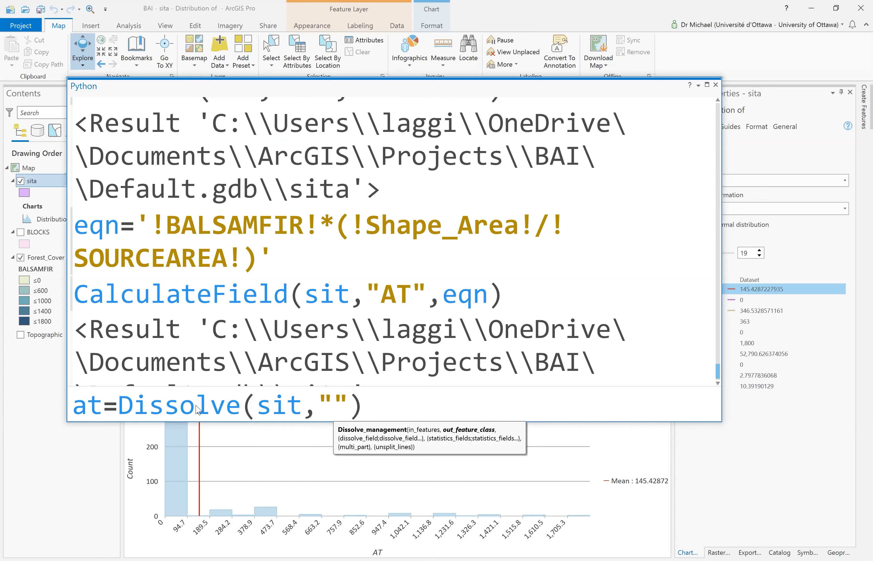
key("BackSpace")
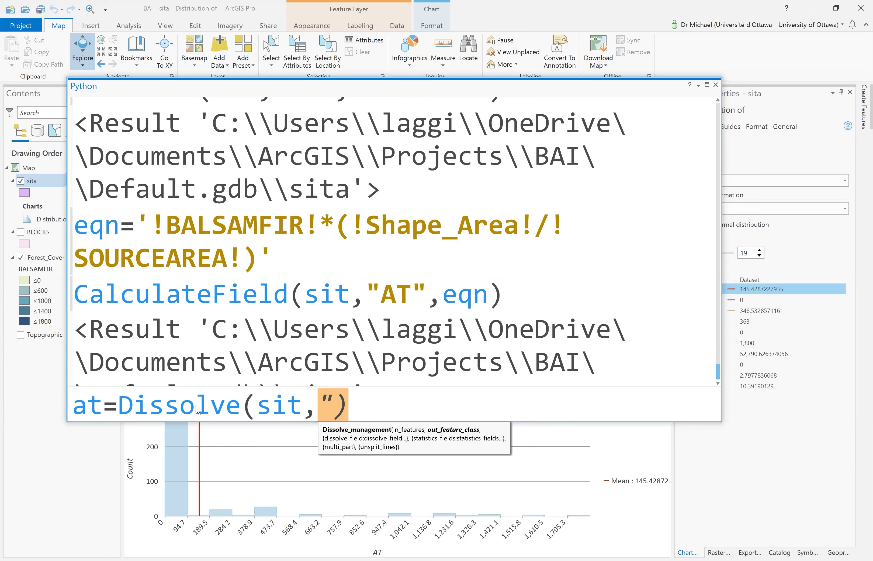
left_click(329, 406)
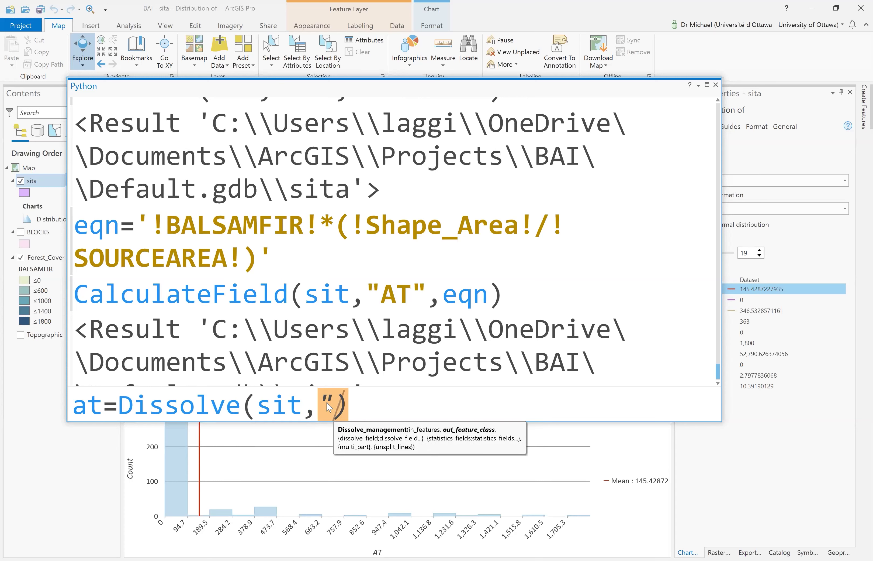
key("BackSpace")
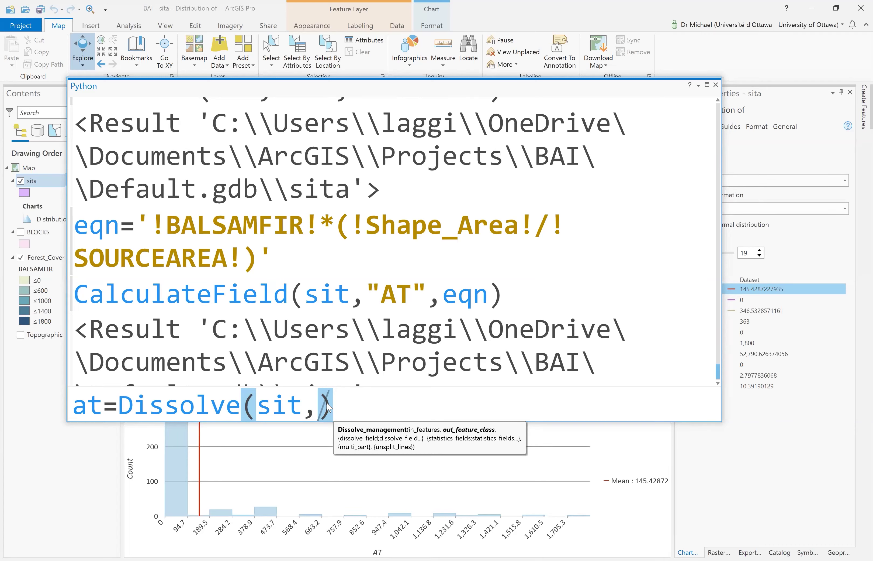
type("\"")
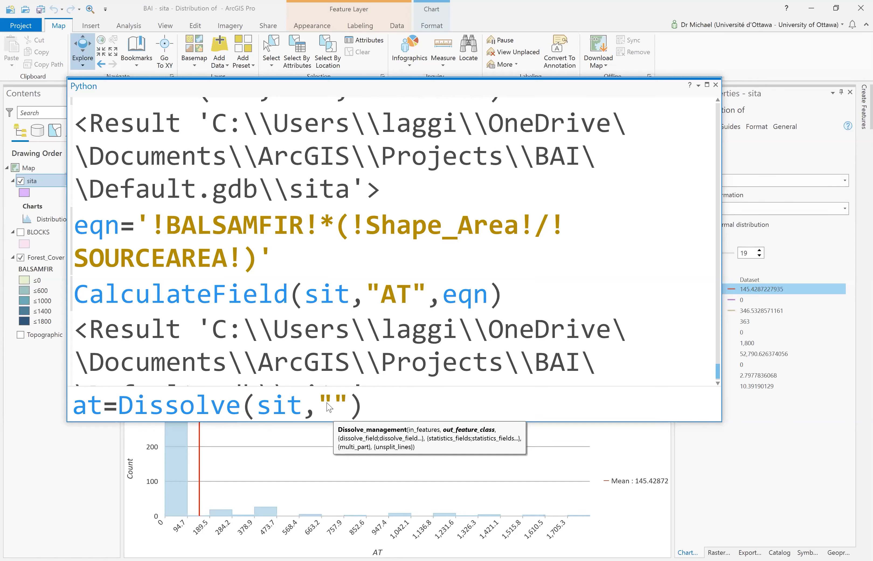
type("AT\"")
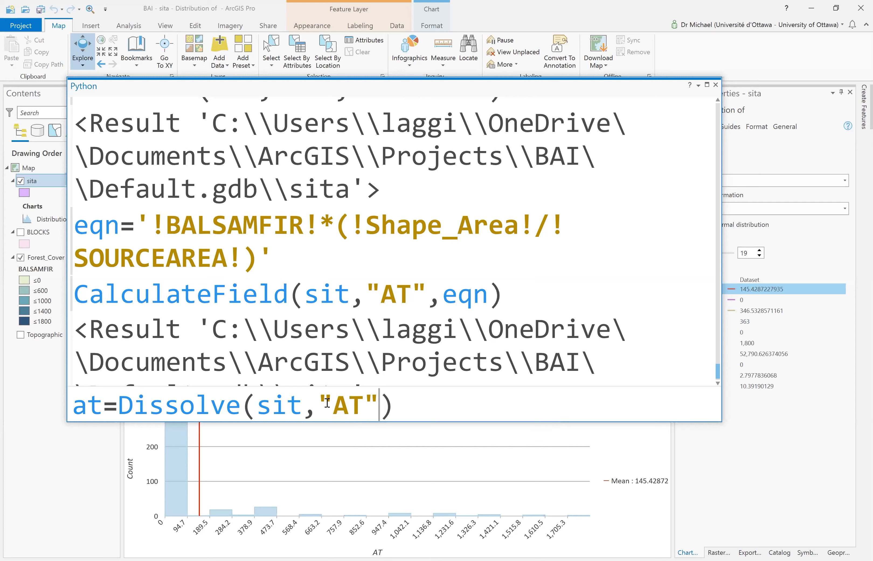
Add "DBUID" as the dissolve field of the Dissolve call, followed by a comma
type(",")
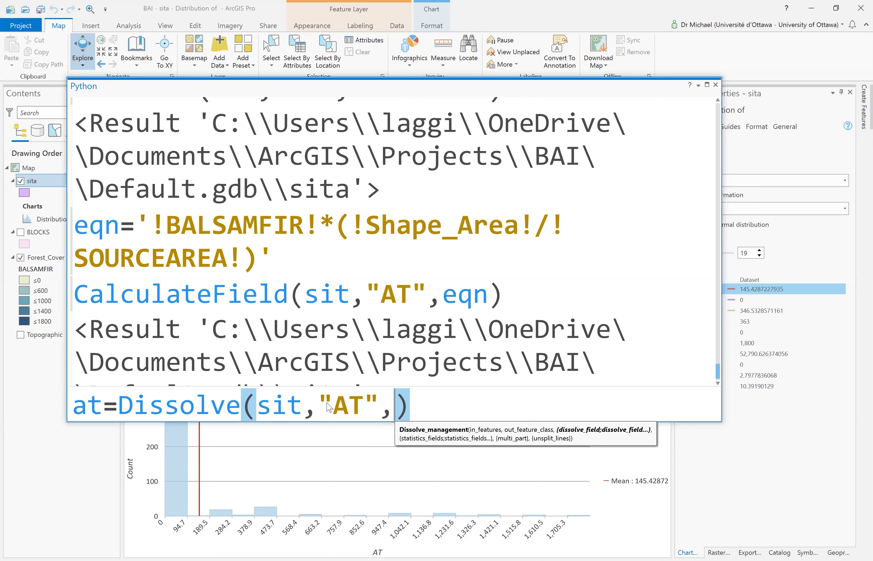
type("\"")
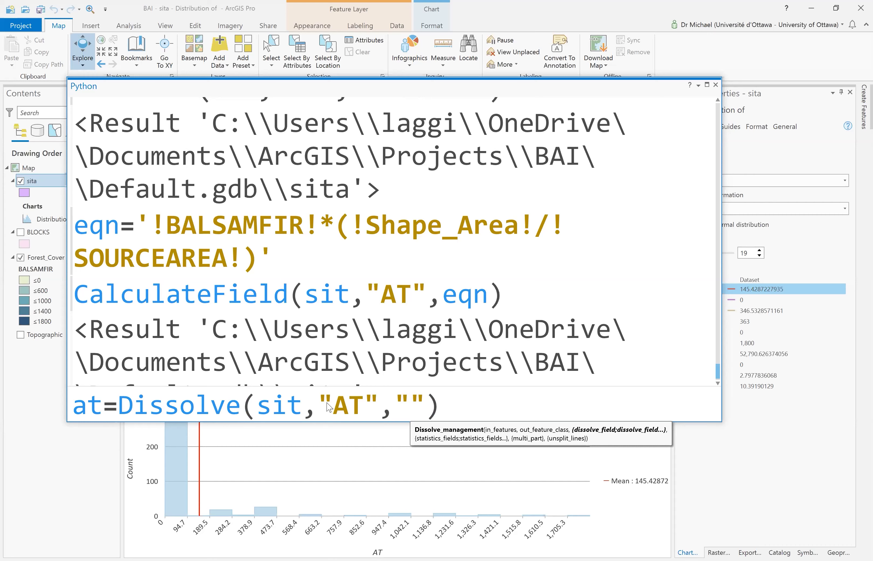
type("DBUID")
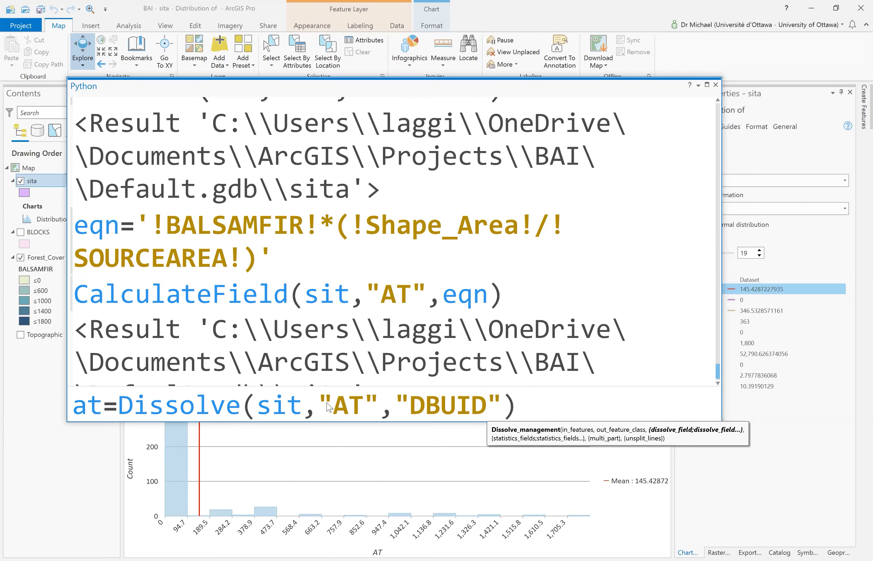
key("Right")
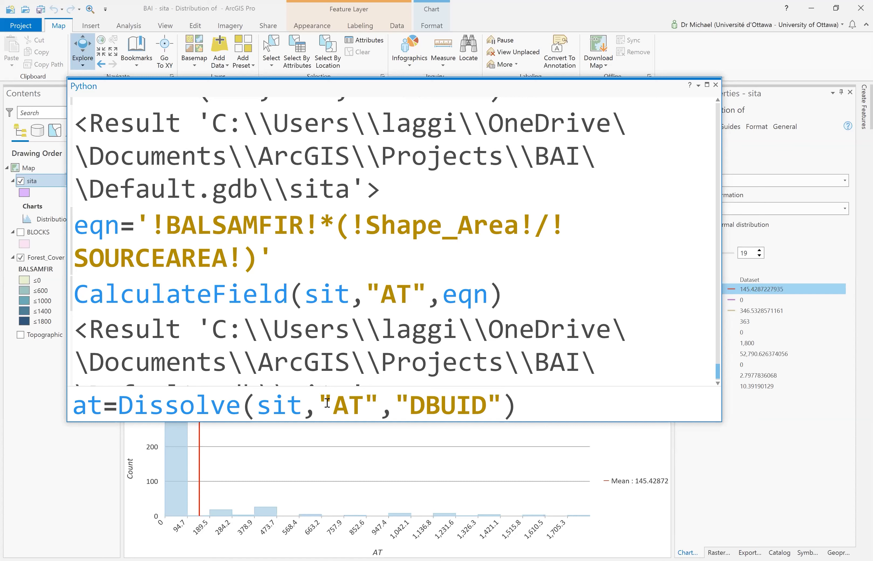
type(",")
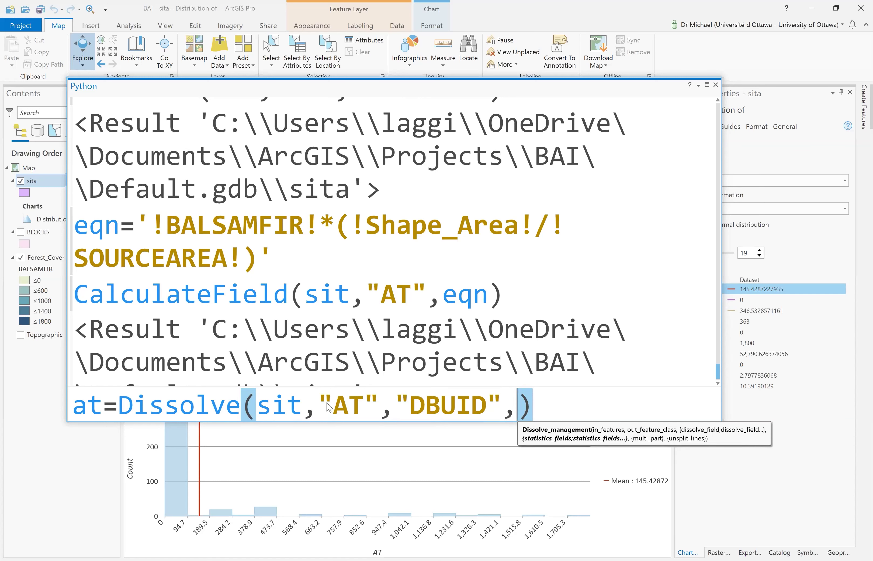
Enter [['AT','SUM'] as the statistics fields of the Dissolve call and try to run the statement
type("[[")
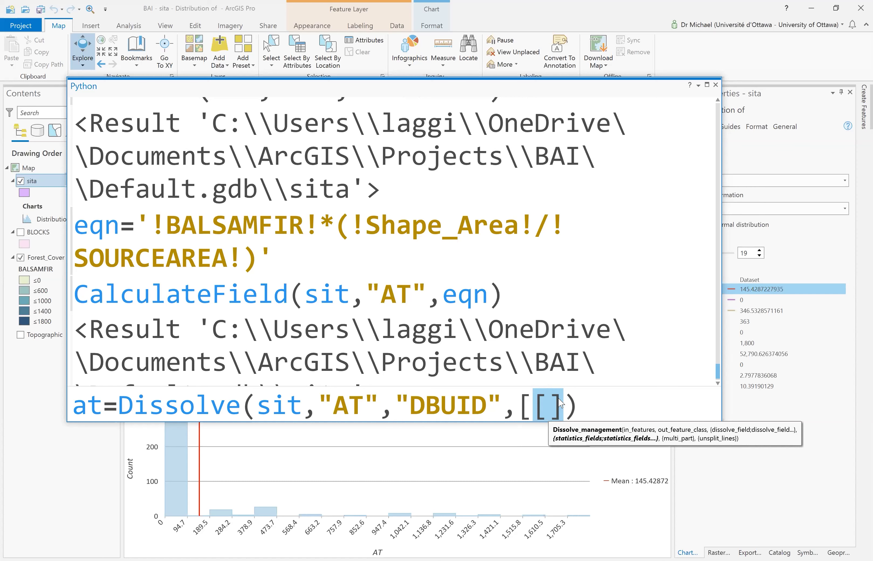
type("'AT")
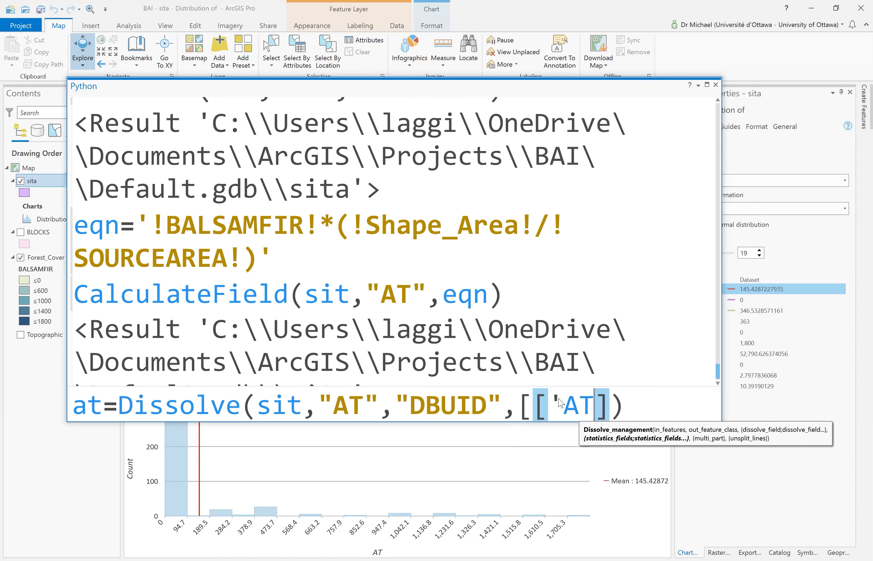
type("',")
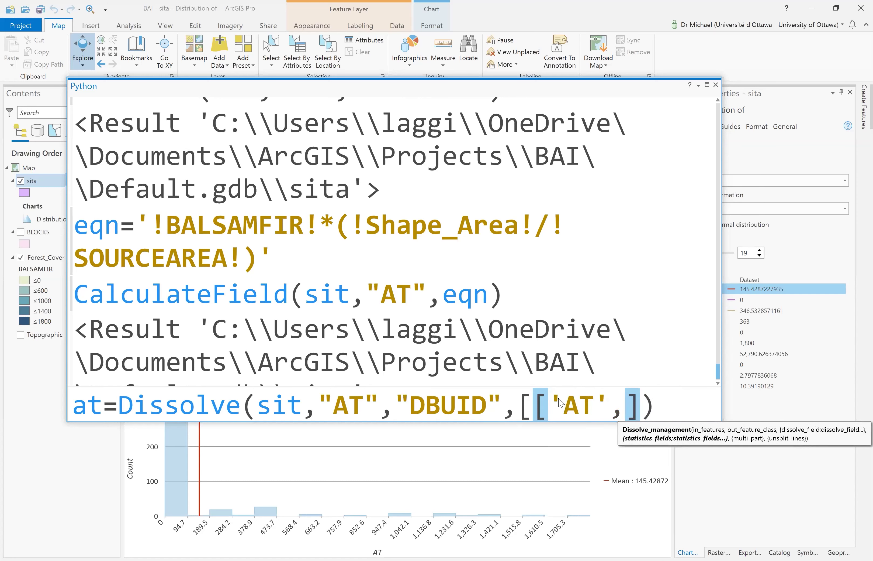
type("'SUM'")
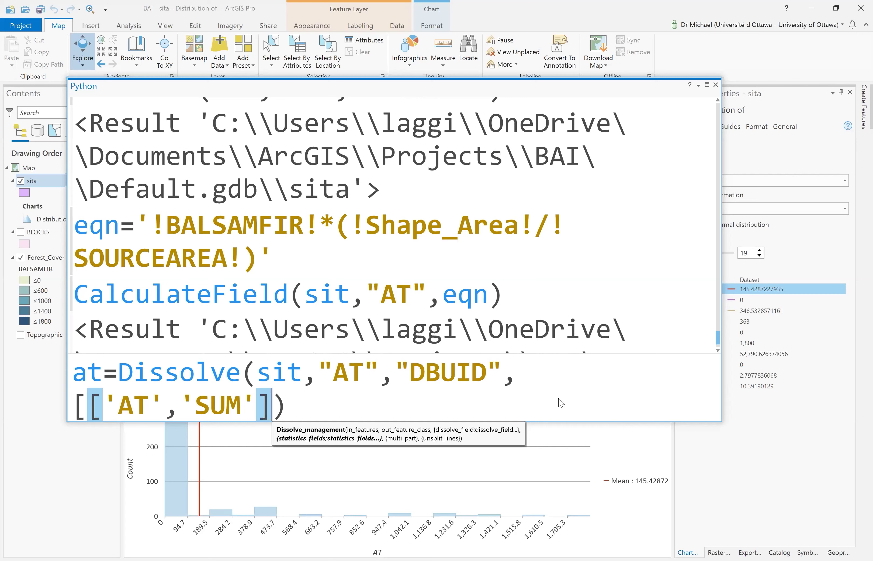
key("End")
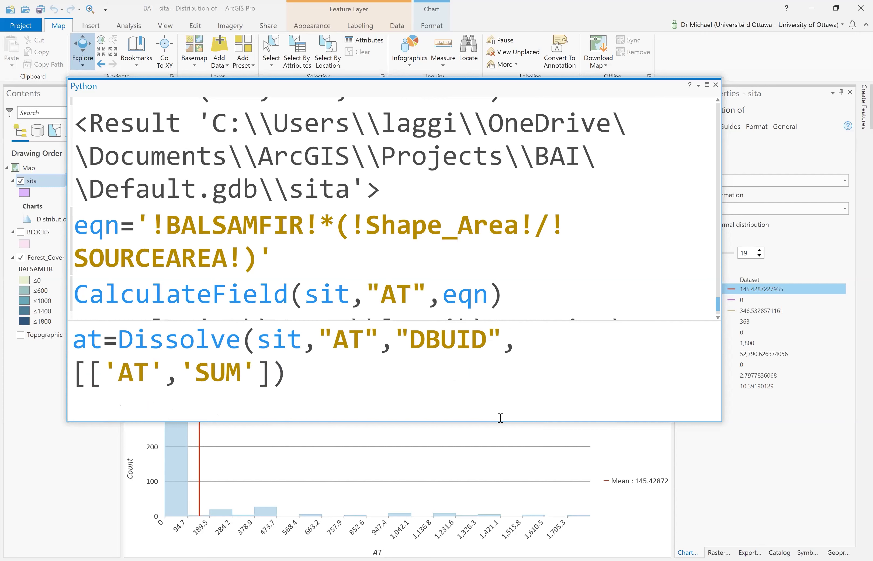
key("Return")
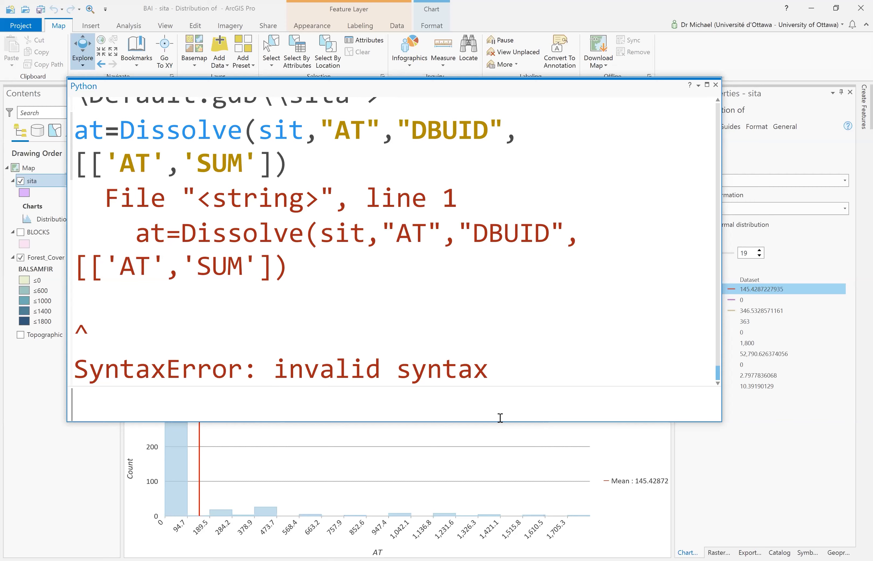
Recall the Dissolve statement, add the missing closing square bracket after ['AT','SUM'] and run it again
key("Up")
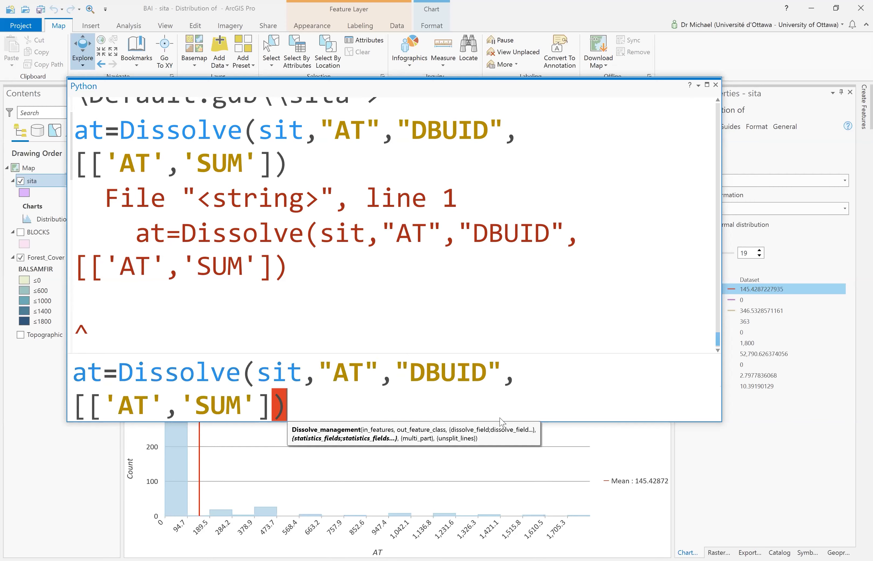
key("Left")
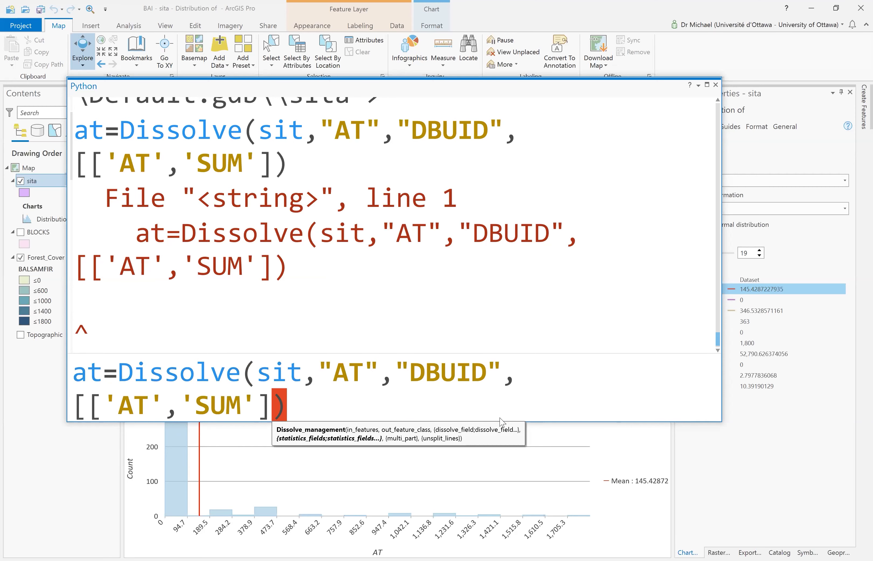
type("]")
key("Return")
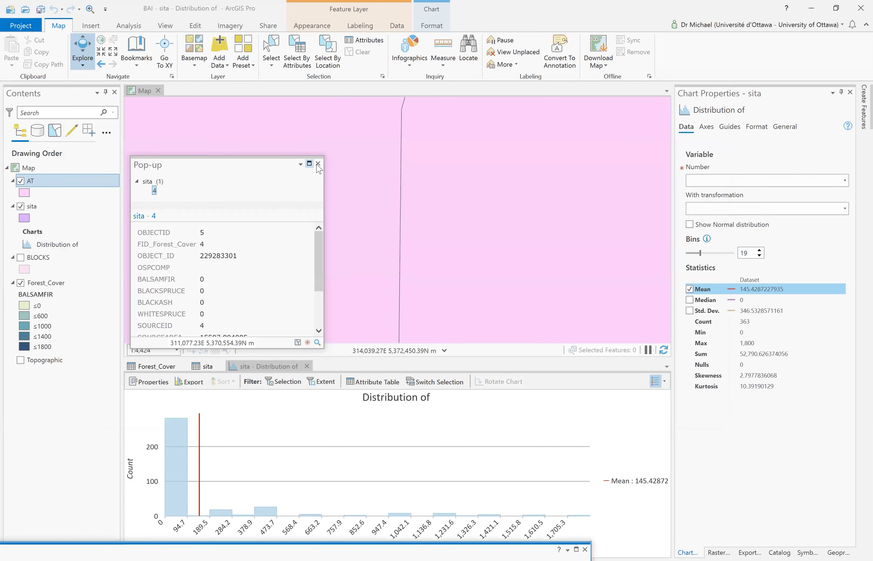
Close the feature pop-up, the AT distribution chart and the open sita and Forest_Cover tables
left_click(318, 164)
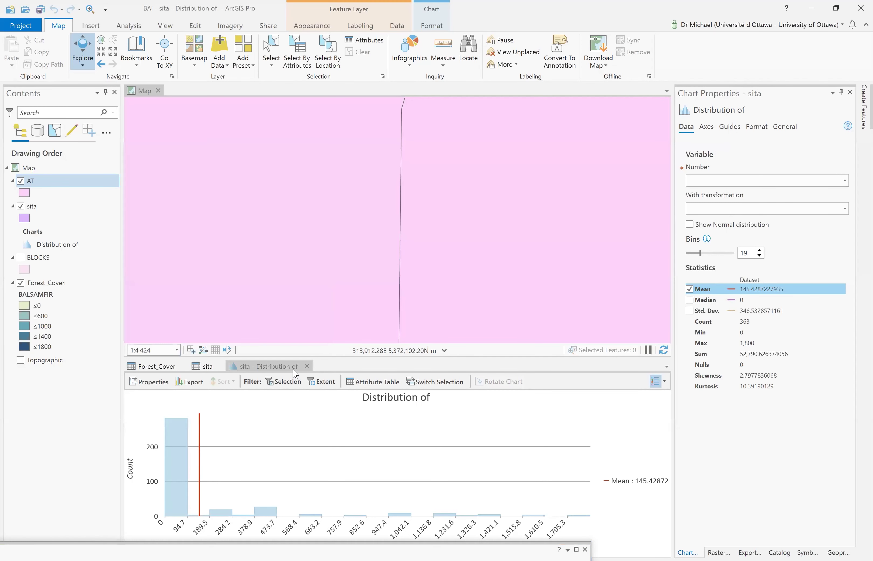
left_click(279, 366)
left_click(307, 366)
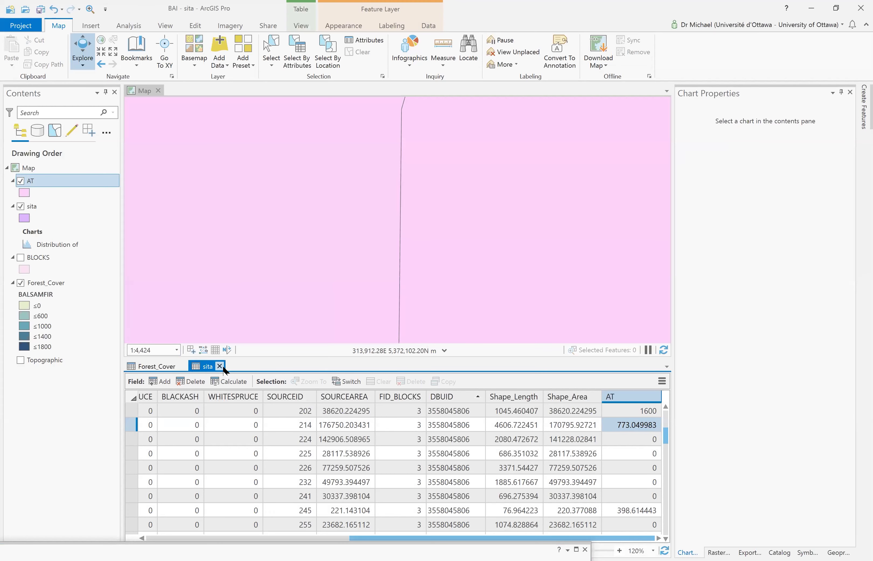
left_click(179, 367)
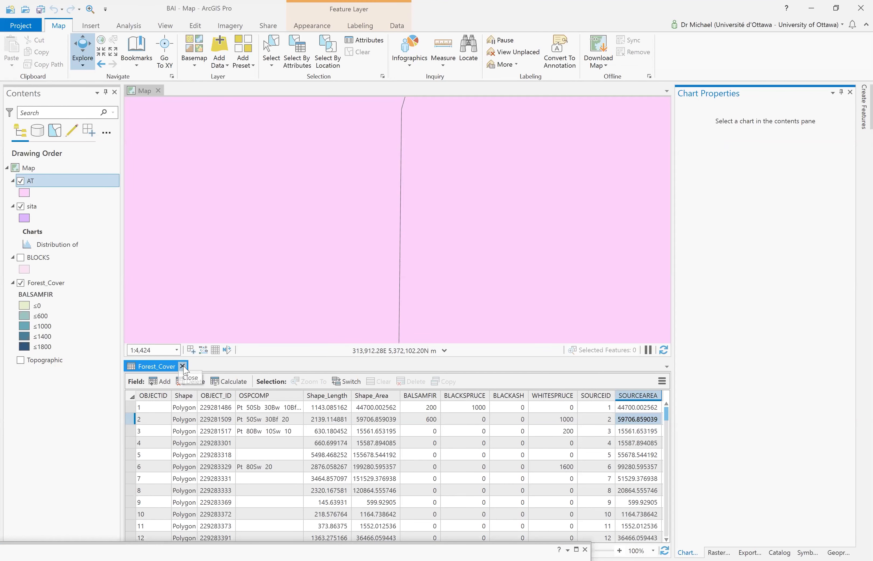
Zoom the map to the full extent of the dissolved AT layer
left_click(49, 186)
right_click(48, 185)
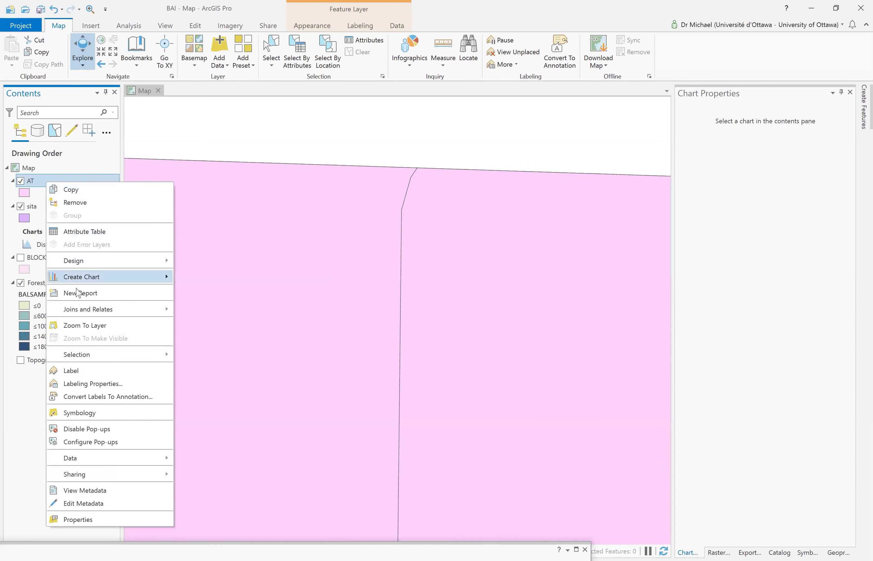
left_click(78, 325)
left_click(79, 325)
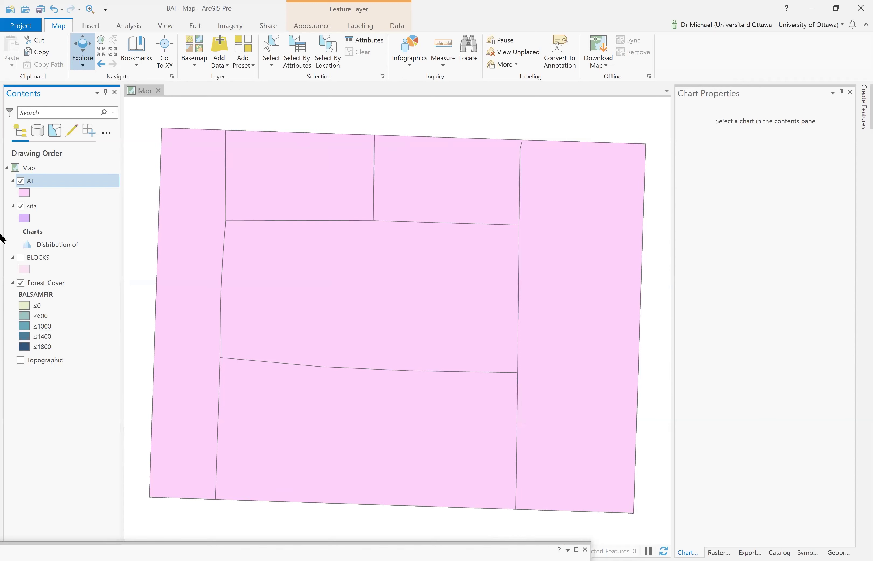
Turn on the BLOCKS layer and place it below Forest_Cover in the drawing order
left_click_drag(43, 261, 22, 185)
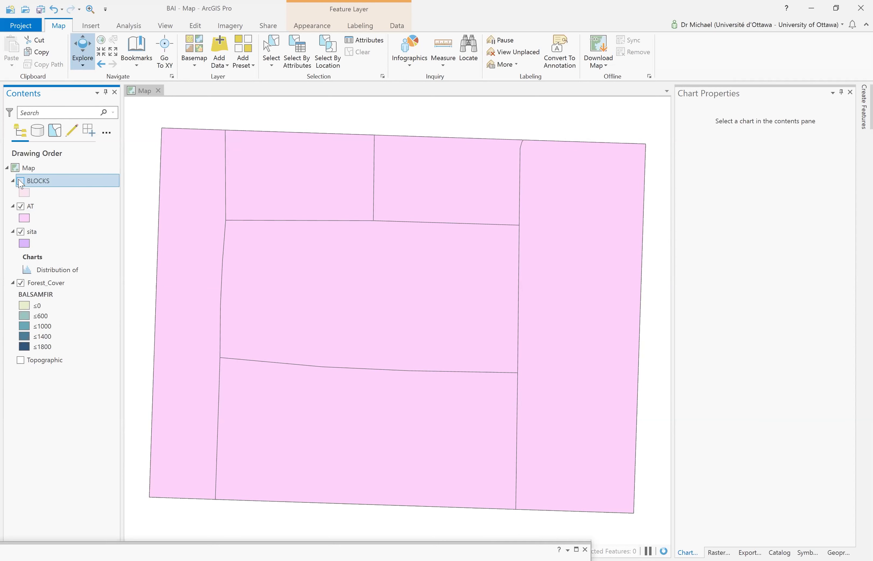
left_click_drag(21, 183, 37, 352)
Open the AT attribute table and symbolize the AT layer with Graduated Colors on the SUM_AT field
right_click(32, 182)
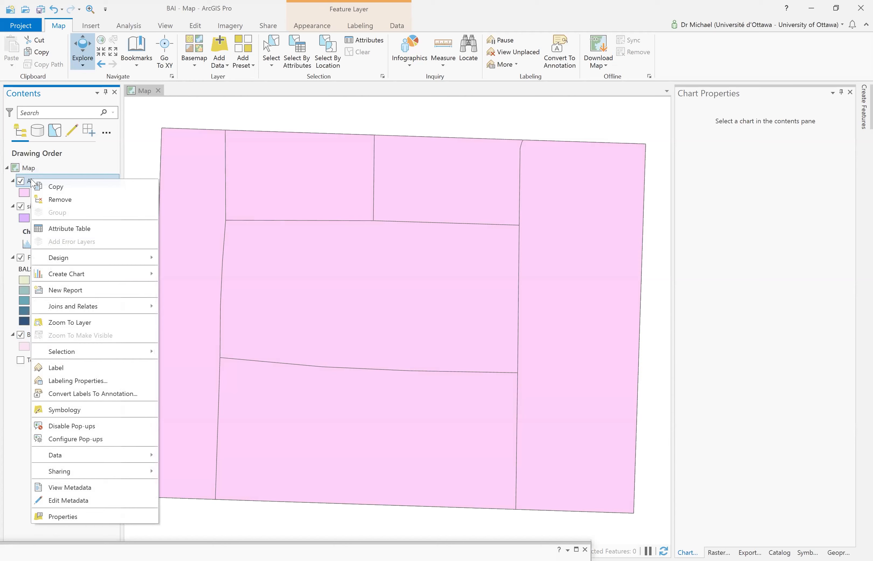
left_click(61, 229)
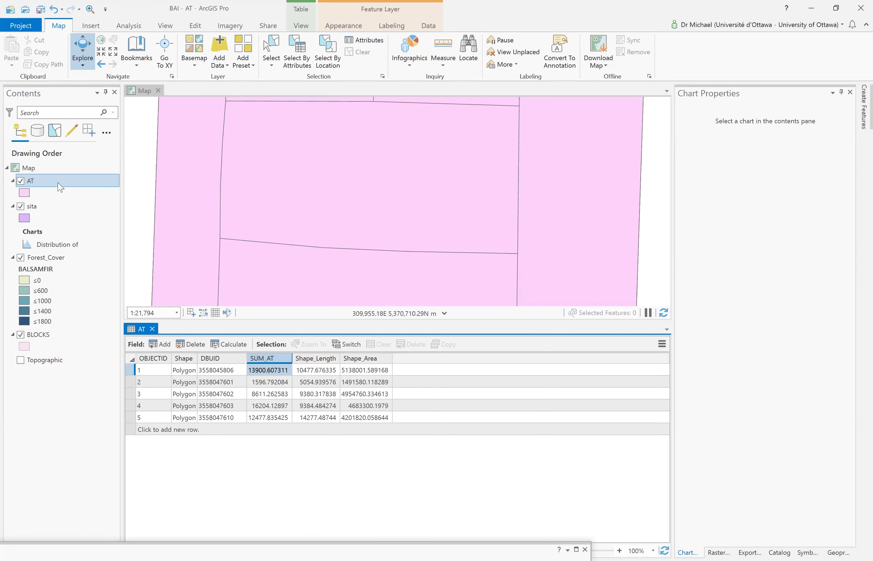
left_click(353, 26)
left_click(246, 60)
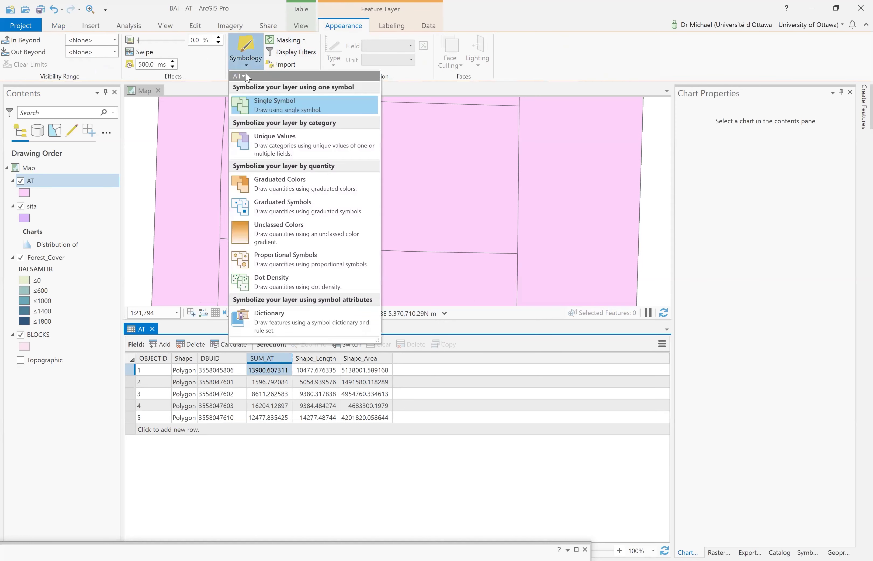
left_click(261, 183)
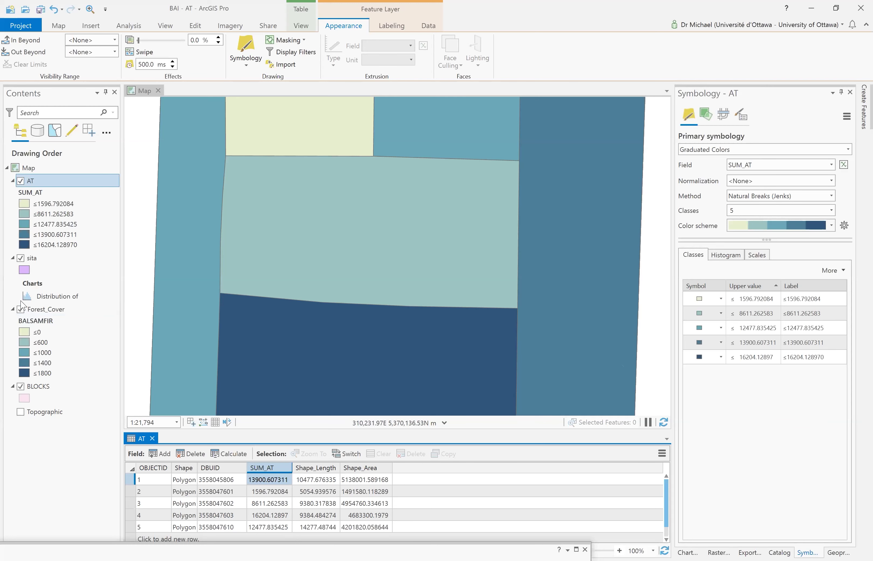
Move Forest_Cover to the top of the drawing order, toggle its visibility repeatedly to compare it with AT, and leave it turned off
mouse_move(70, 308)
left_mouse_down()
mouse_move(68, 171)
mouse_move(71, 185)
left_mouse_up()
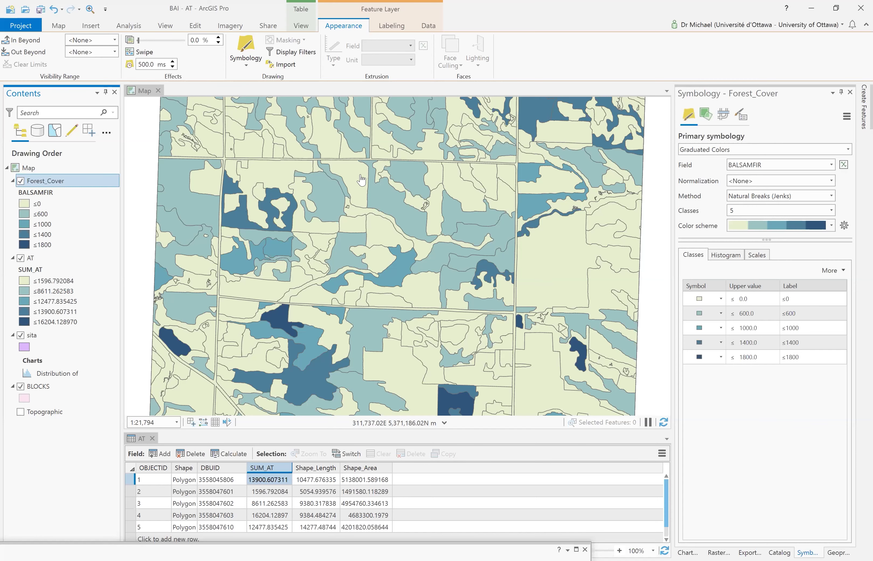
left_click(21, 181)
left_click(21, 181)
left_click(21, 181)
left_click(21, 181)
left_click(22, 181)
left_click(21, 181)
left_click(21, 181)
left_click(22, 183)
left_click(22, 183)
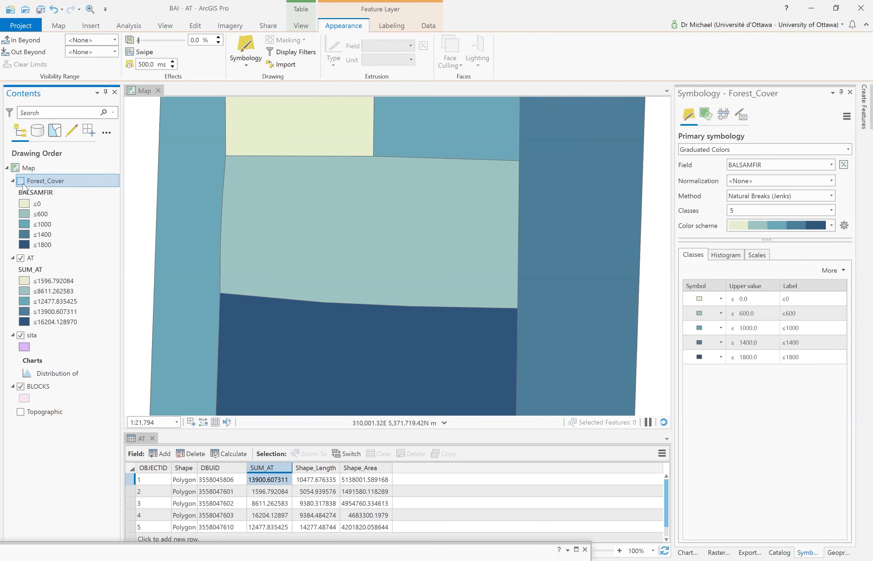
left_click(21, 181)
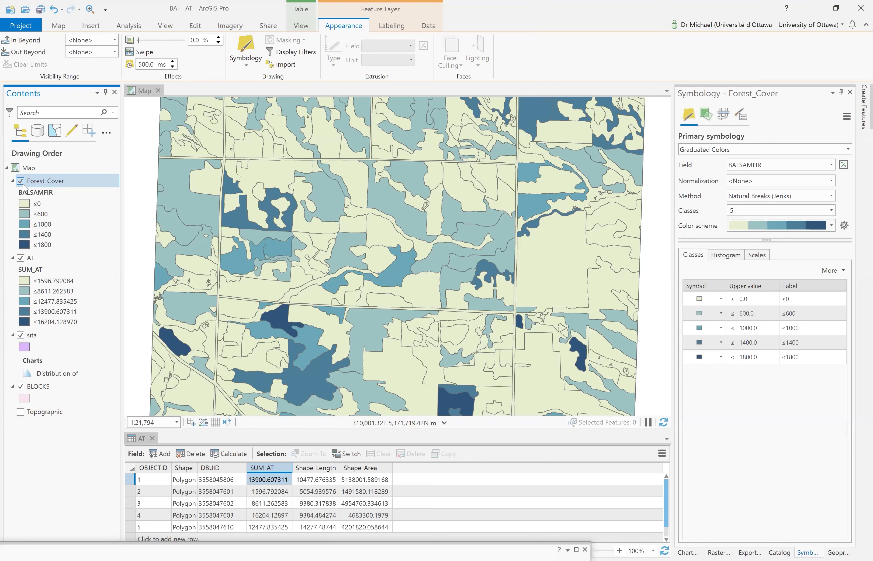
left_click(21, 180)
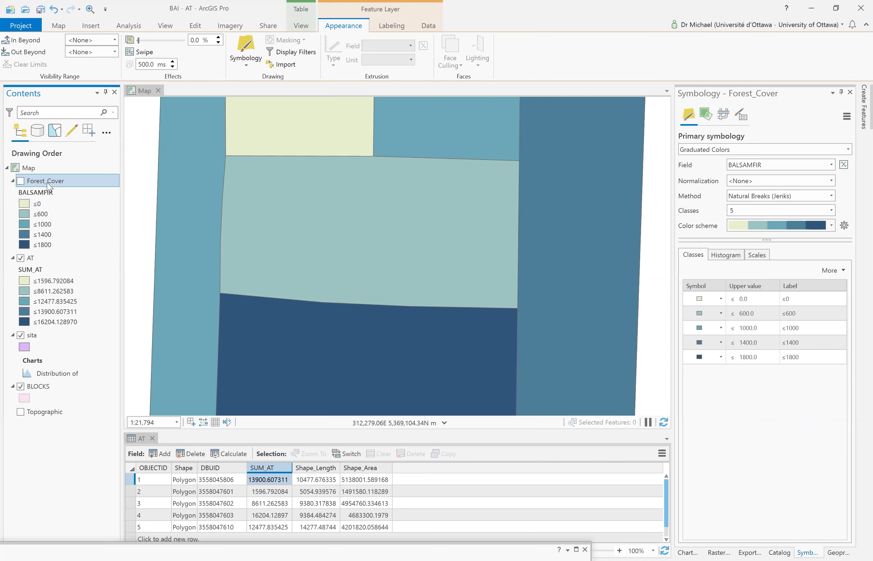
left_click(21, 181)
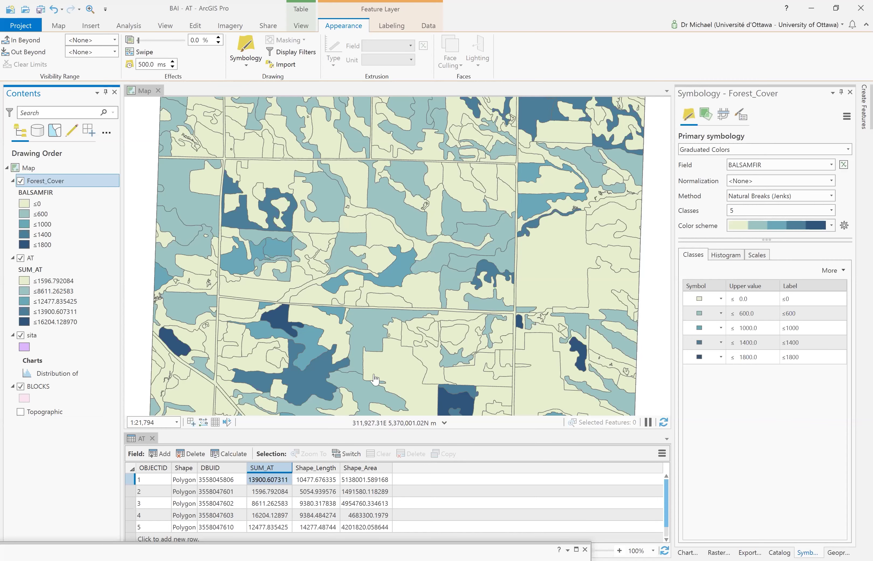
left_click(20, 181)
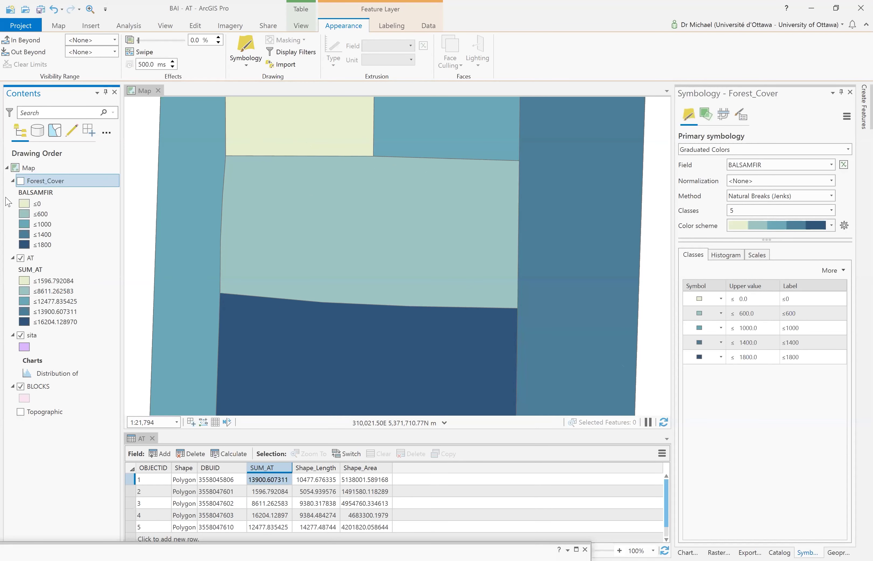
left_click(20, 181)
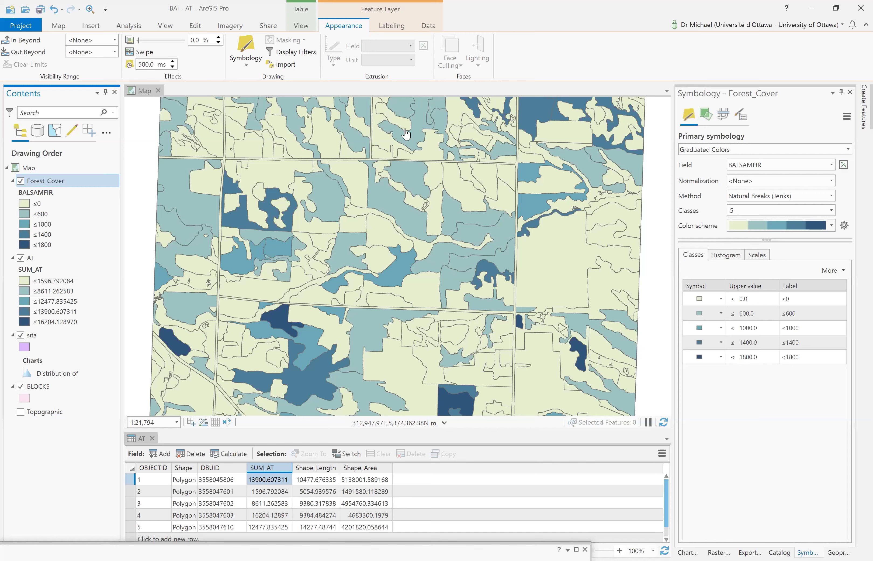
left_click(21, 180)
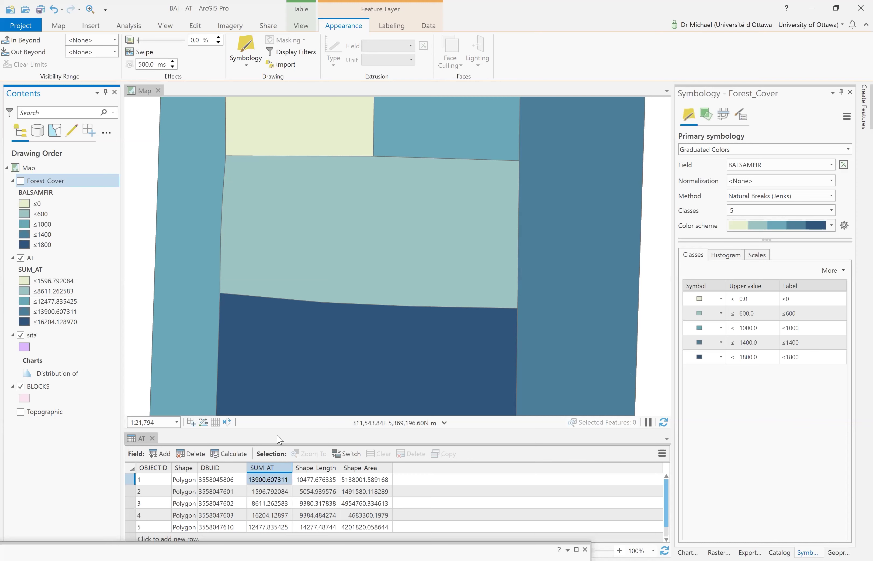
Show the statistics of the SUM_AT field in the AT table and highlight the Sum value
right_click(276, 473)
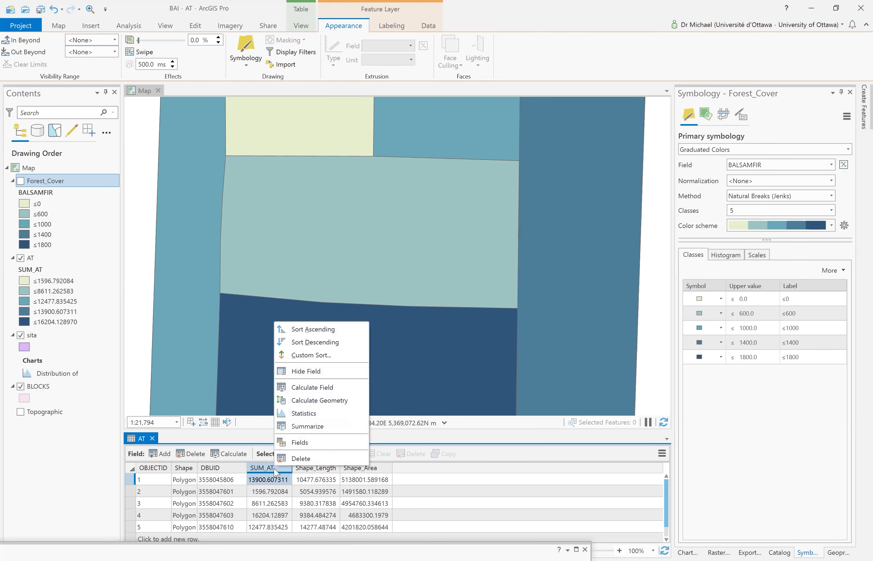
left_click(298, 413)
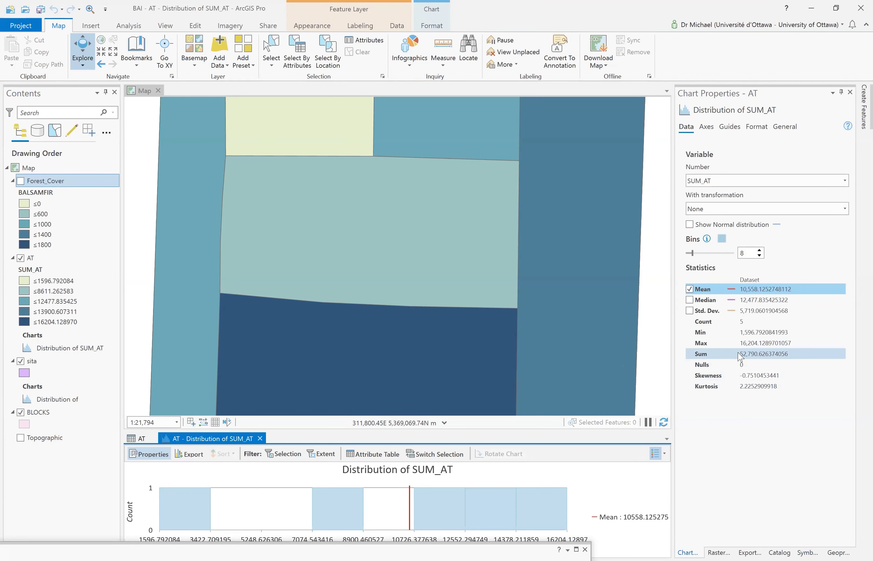
double_click(741, 355)
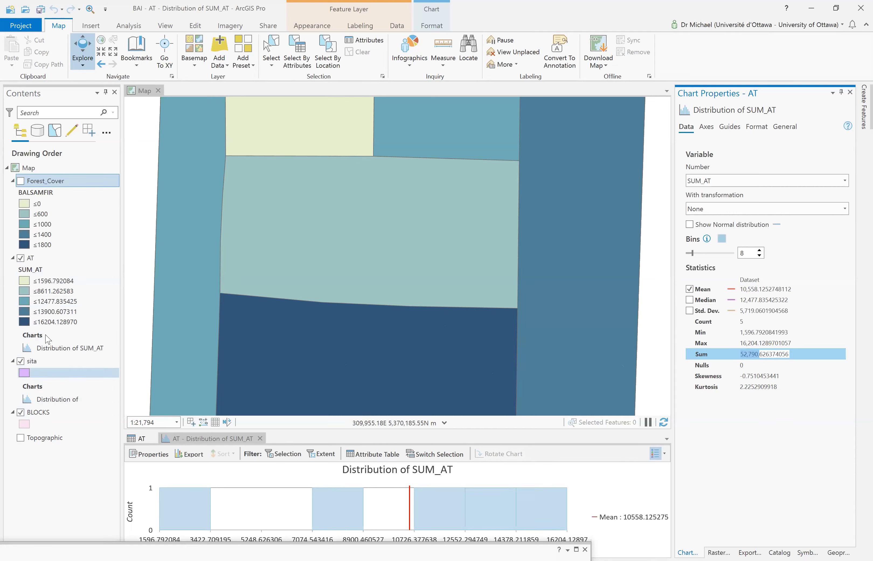
Open the Forest_Cover attribute table, show the statistics of its BALSAMFIR field and highlight the Sum value
right_click(53, 184)
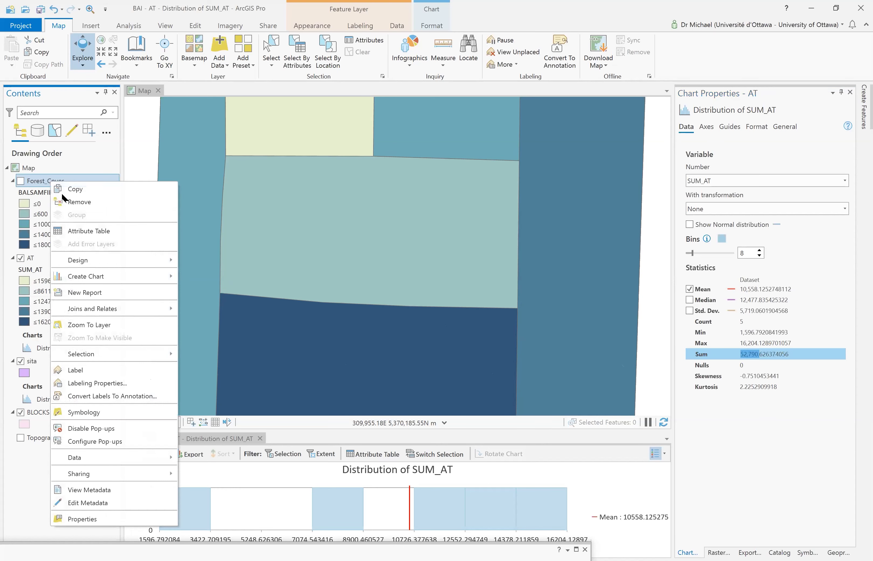
left_click(83, 231)
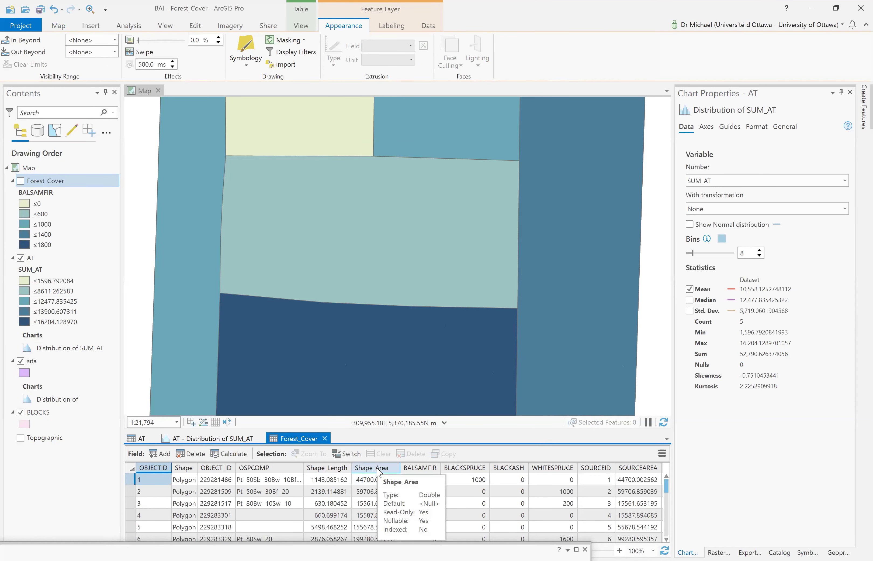
left_click(424, 468)
right_click(427, 471)
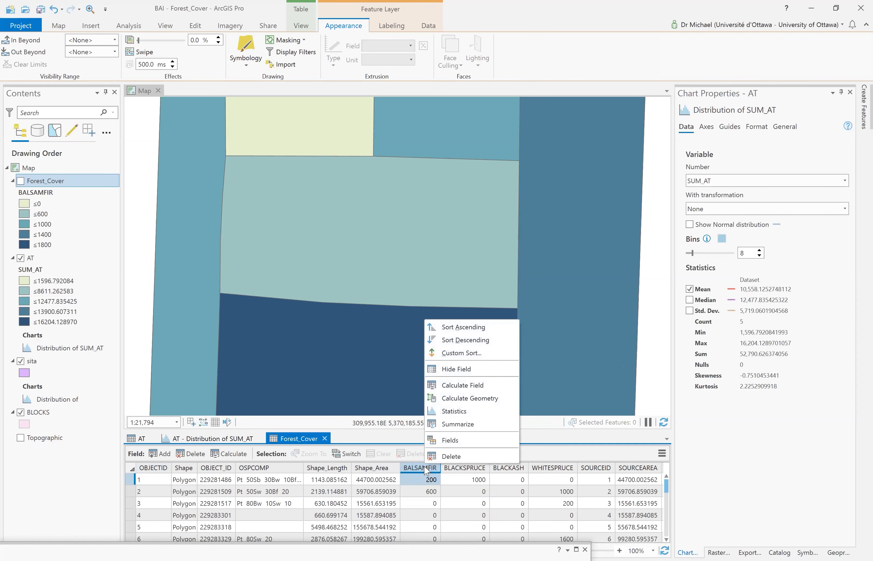
left_click(454, 414)
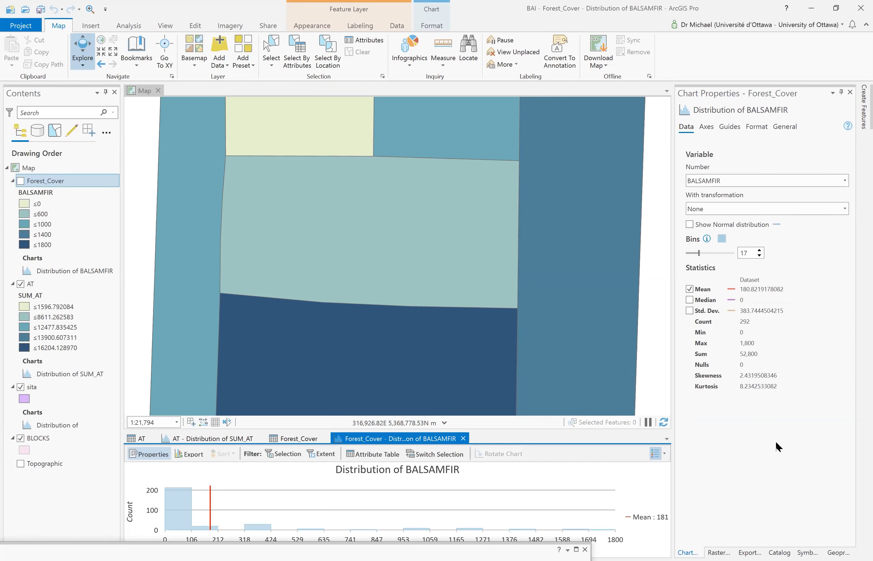
left_click(740, 354)
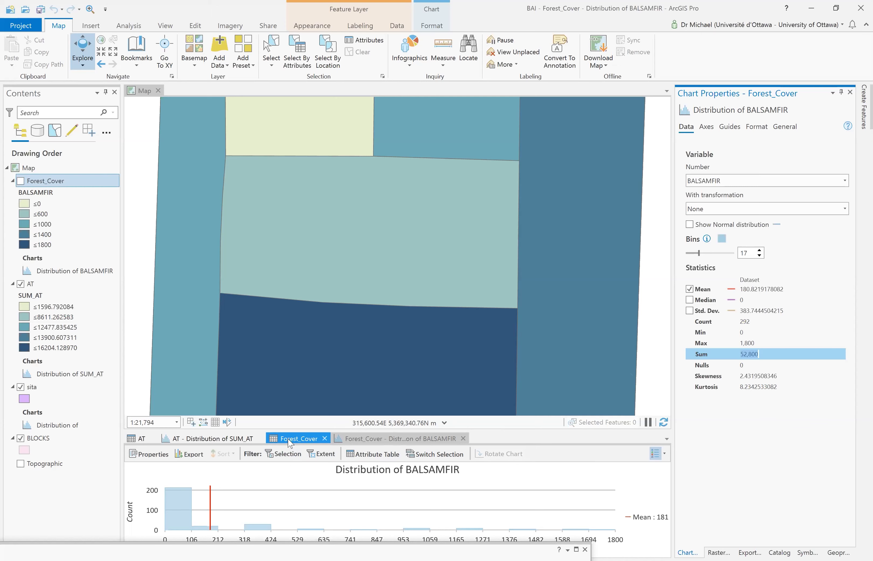
Compare the statistics of the SUM_AT distribution chart with those of the BALSAMFIR distribution chart
left_click(229, 438)
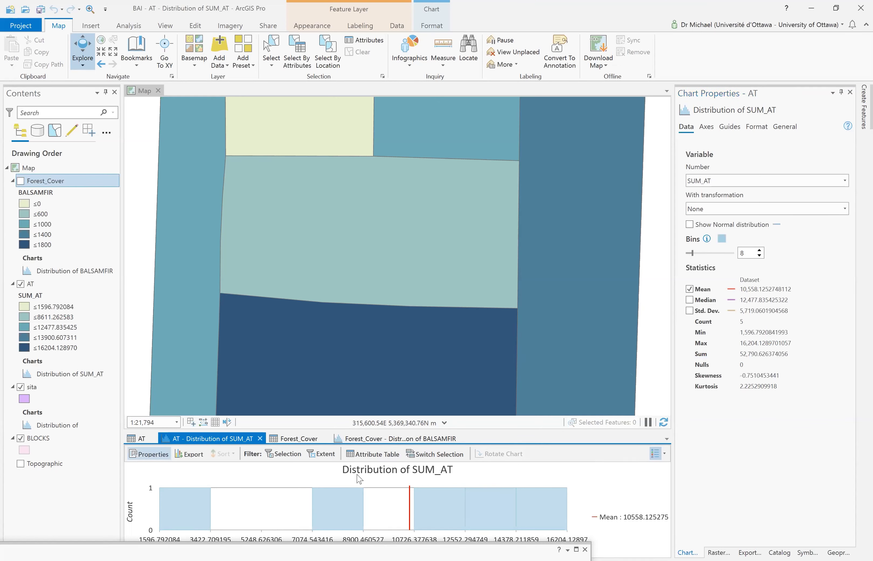
mouse_move(410, 495)
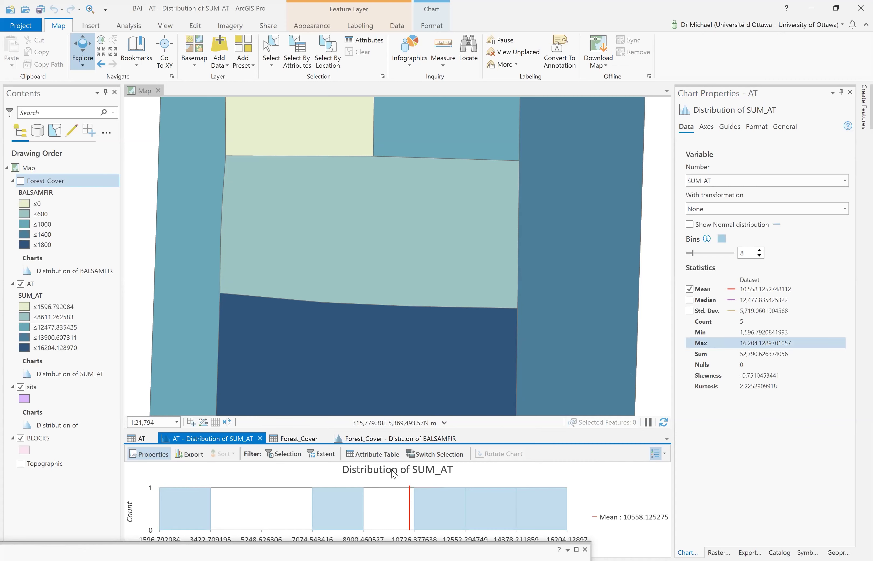
left_click(362, 439)
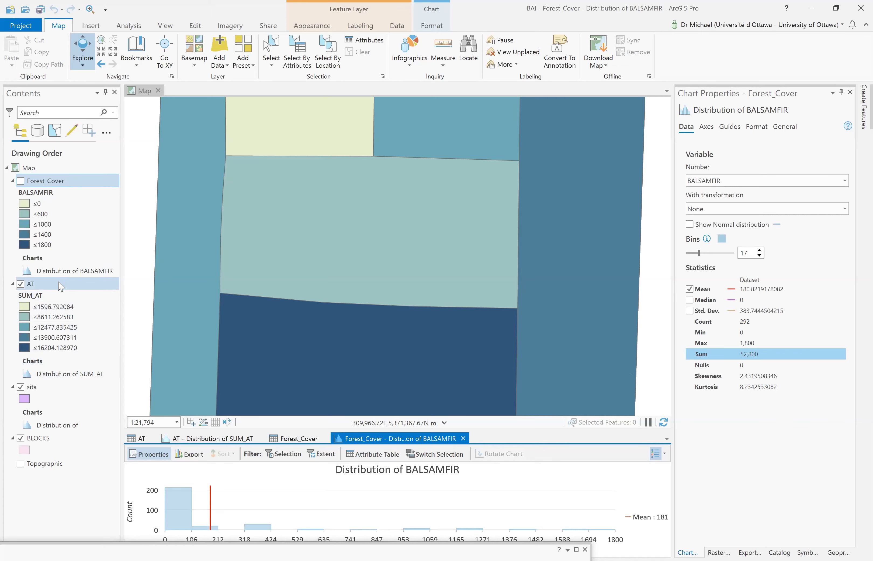
Open the sita attribute table and bring its SOURCEAREA, Shape_Area and AT fields into view
left_click(68, 386)
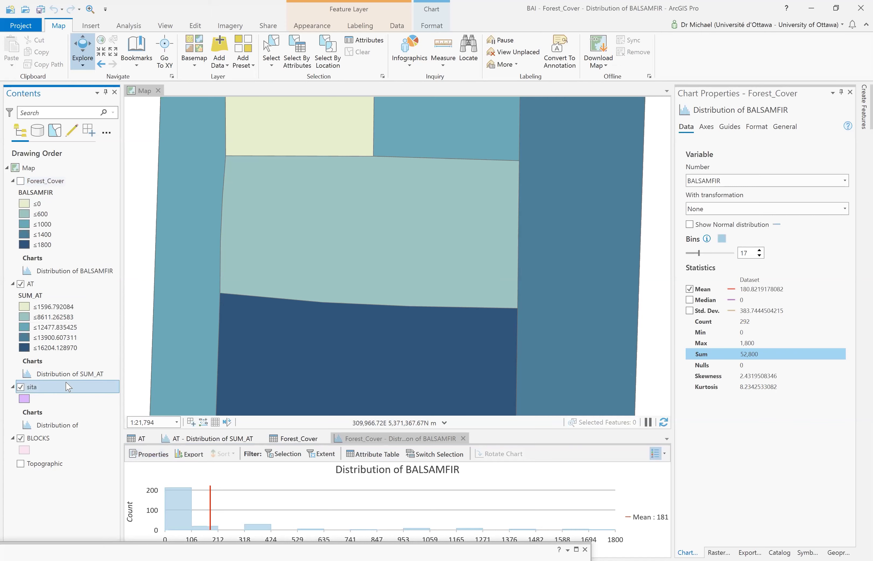
double_click(68, 386)
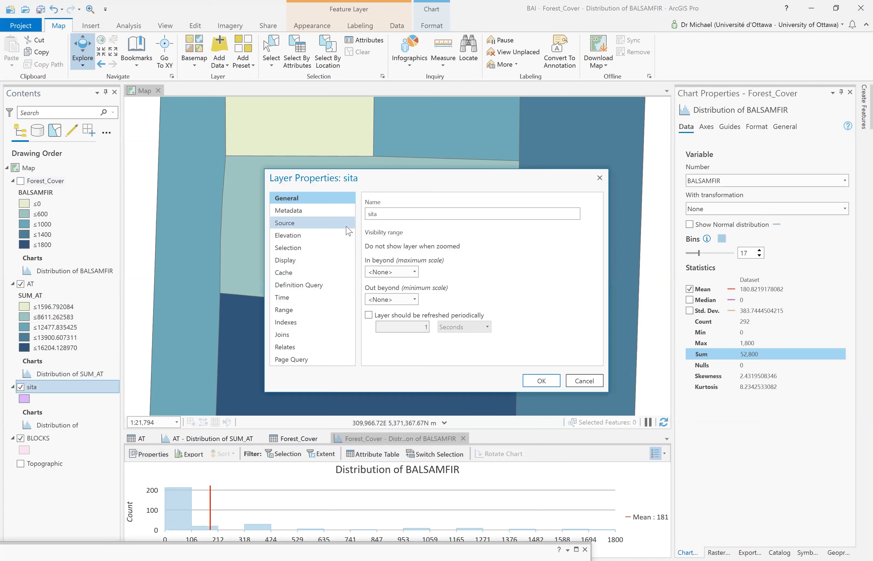
left_click(584, 380)
right_click(90, 389)
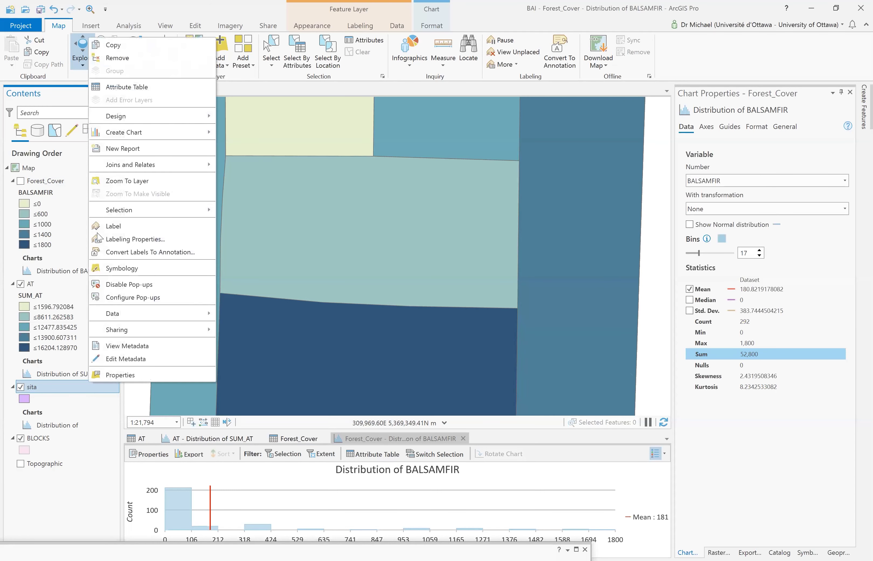
left_click(136, 89)
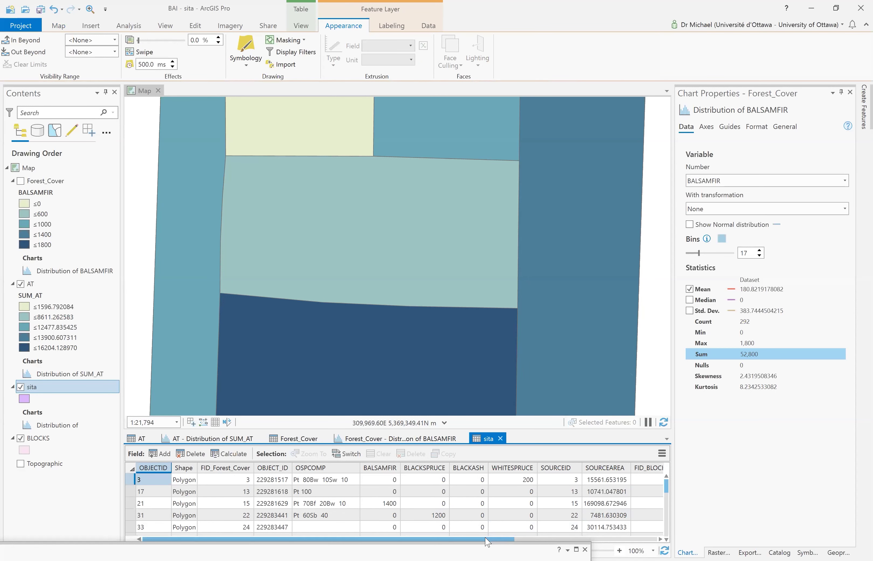
left_click(642, 539)
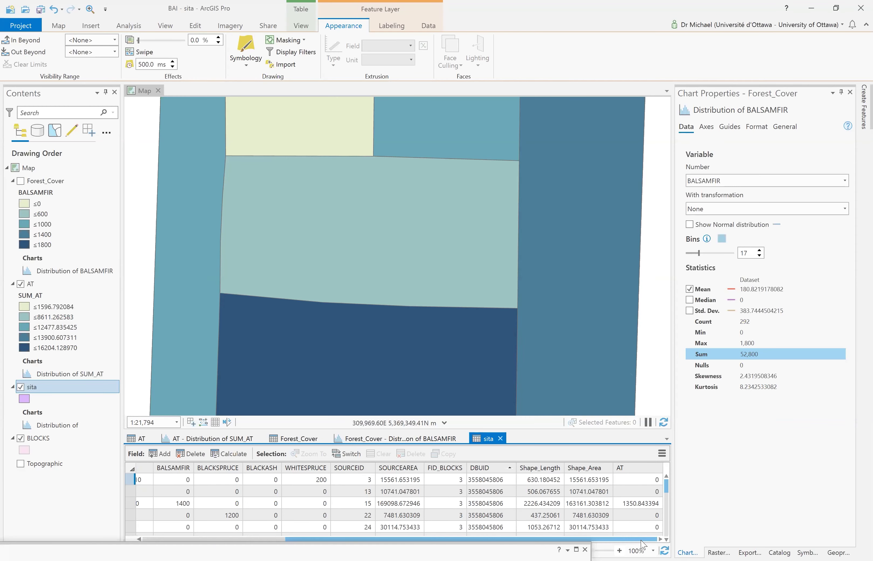
Compare the SOURCEAREA and Shape_Area values of the first record in the sita table
left_click(392, 479)
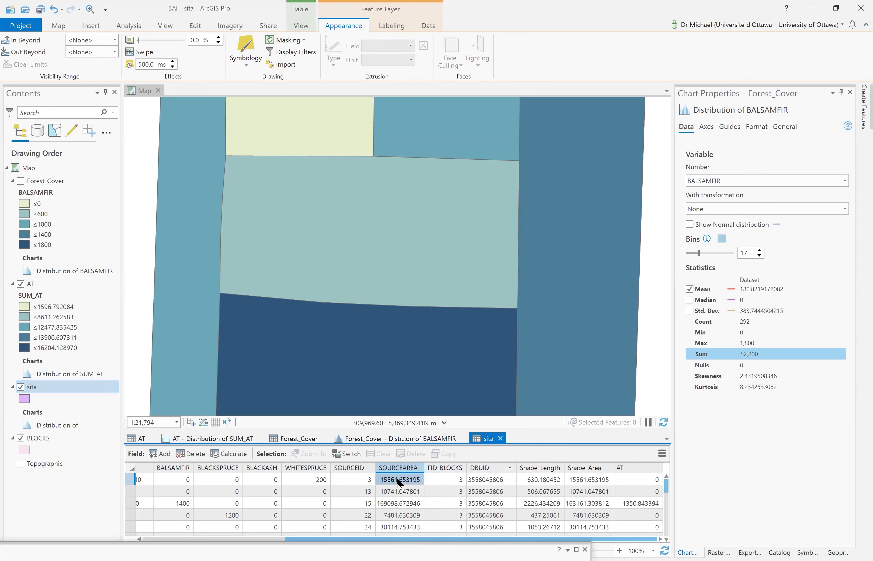
left_click(409, 479)
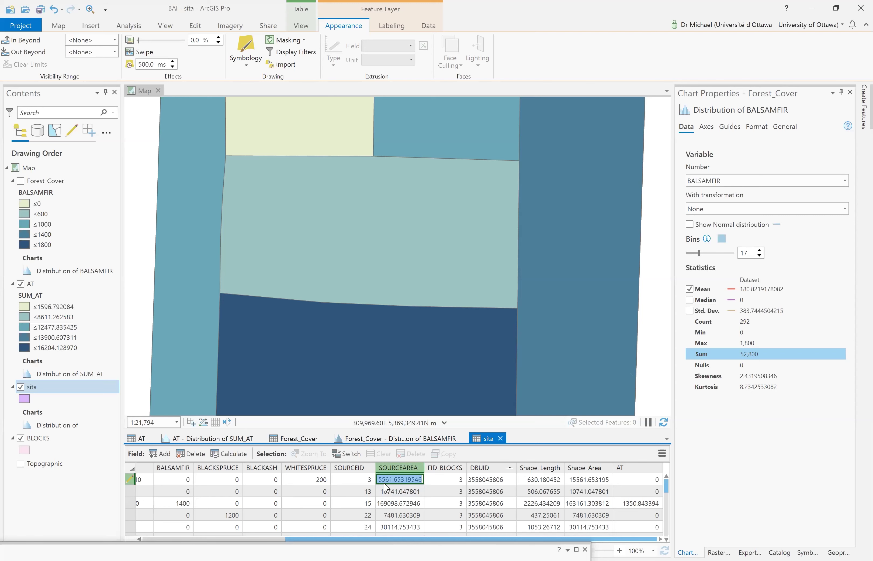
left_click(589, 481)
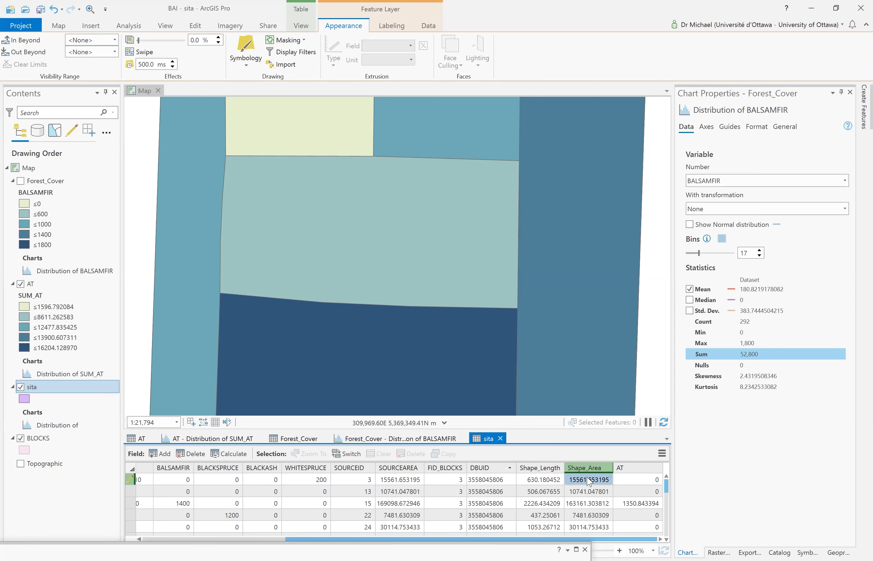
left_click(388, 484)
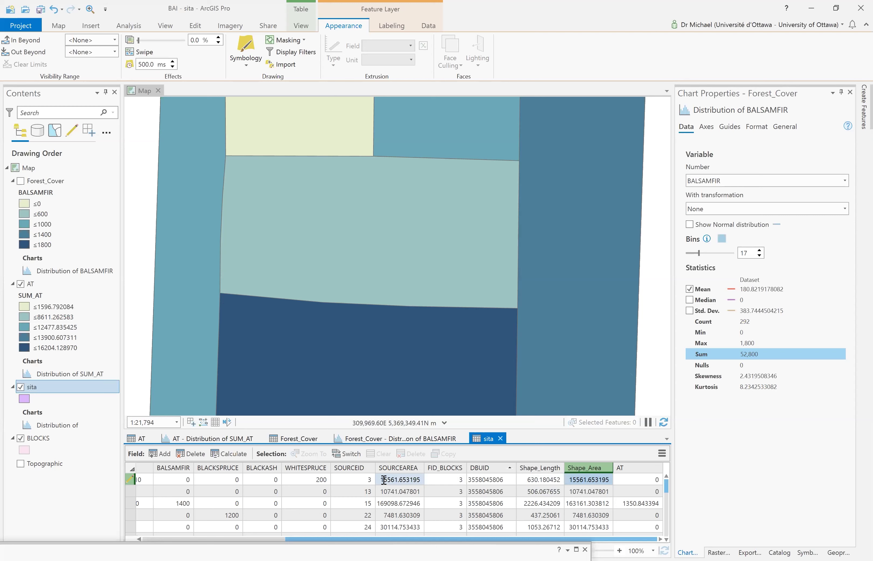
left_click(385, 481)
left_click(597, 481)
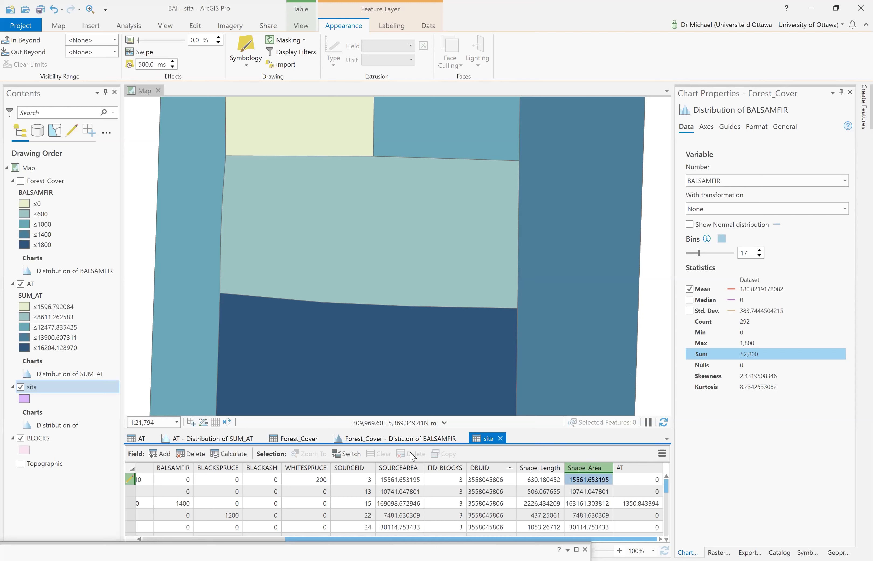
Sort the sita table in ascending order by FID_BLOCKS
left_click(442, 469)
right_click(439, 471)
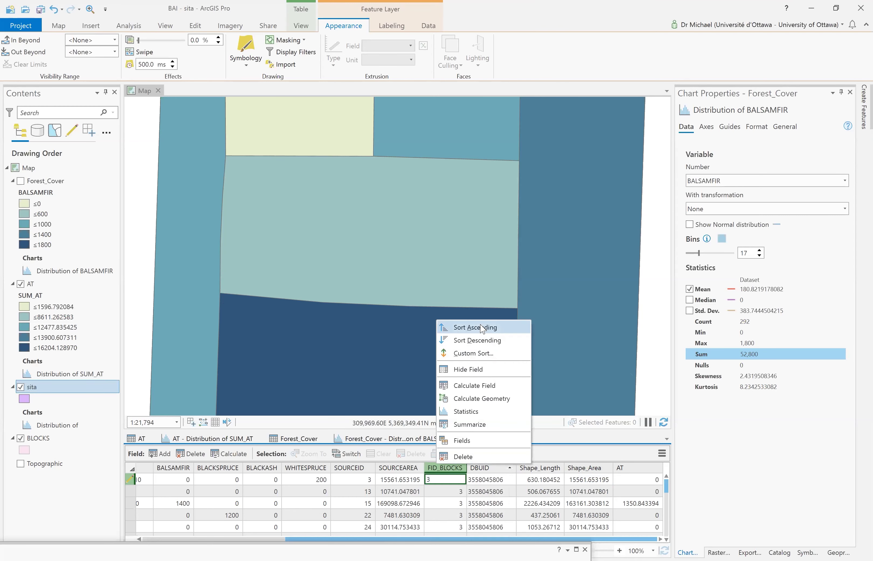
left_click(477, 327)
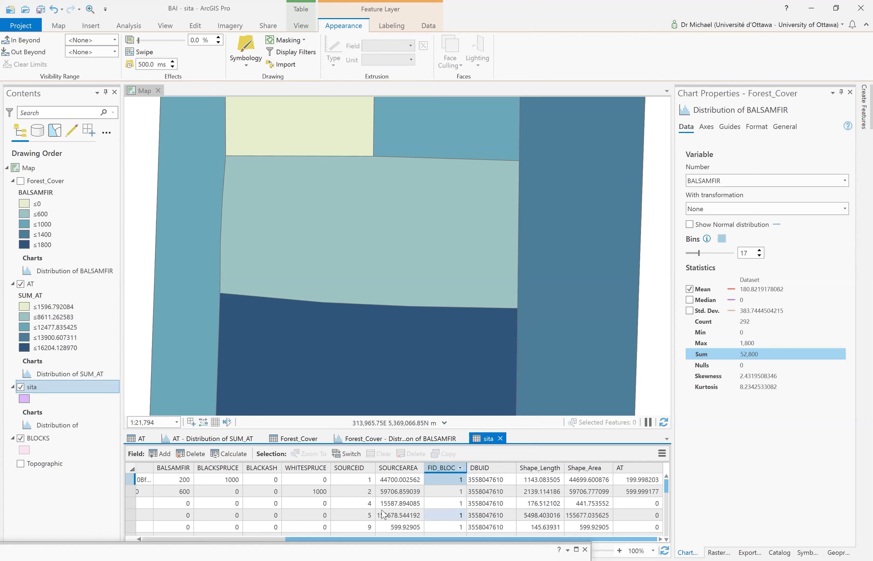
Select the first record in the sita table, which has BALSAMFIR 200, and bring its highlighted polygon into view on the map
left_click(180, 481)
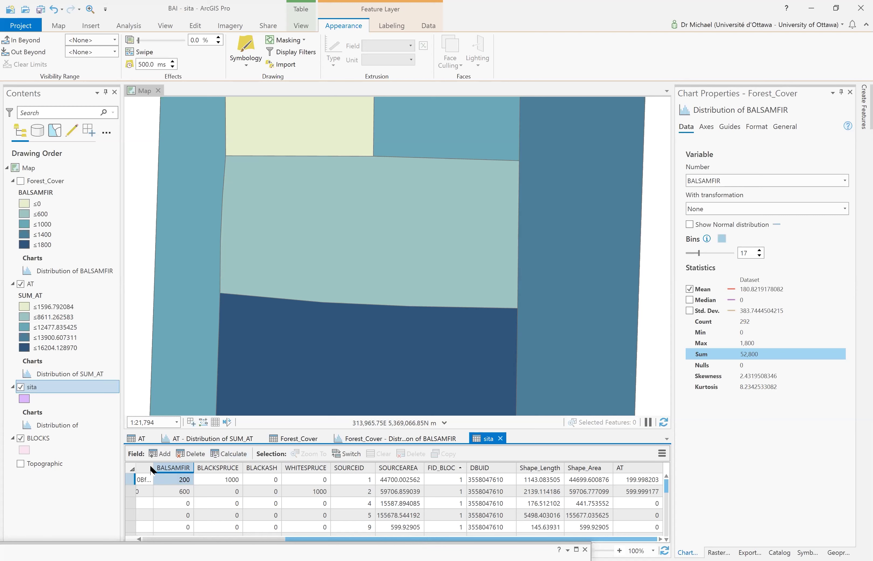
left_click(129, 479)
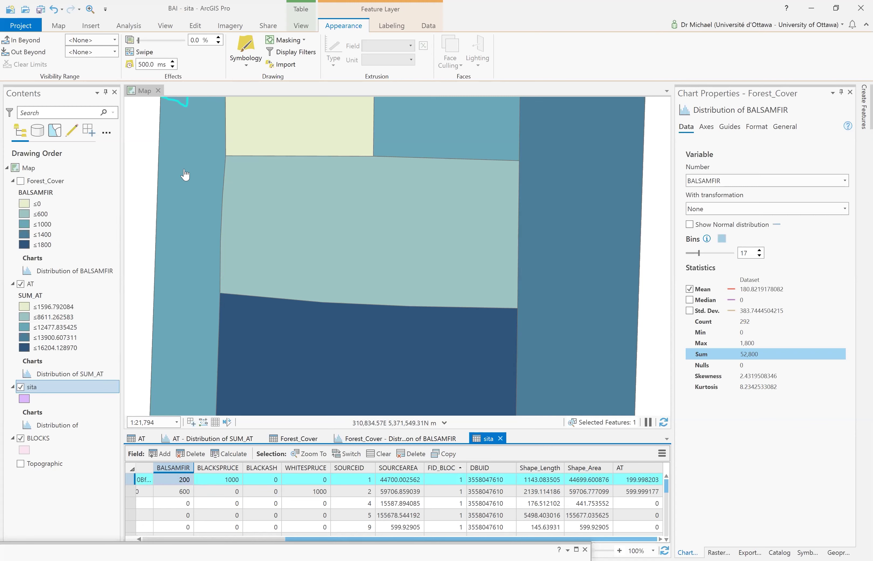
left_click_drag(158, 154, 219, 262)
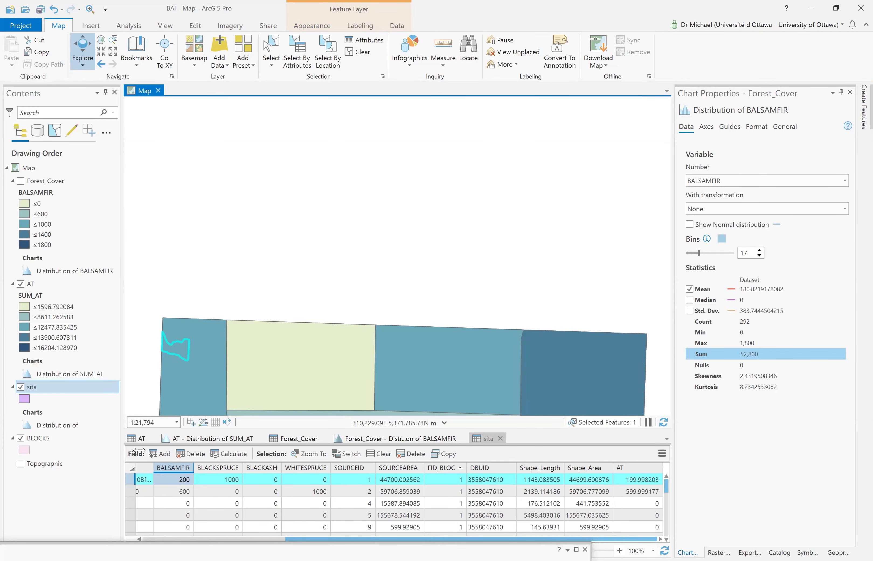
left_click(195, 505)
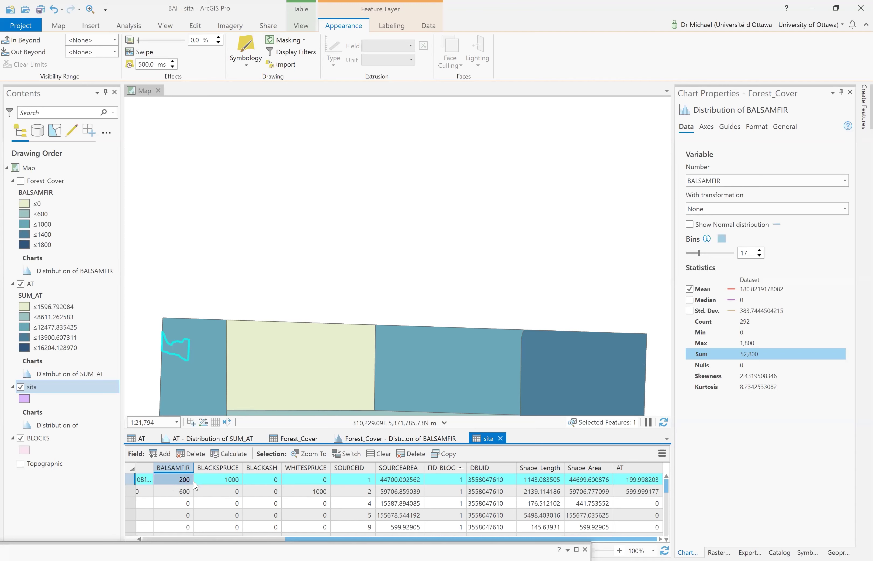
Sort the sita table in ascending order by SOURCEID
left_click(401, 482)
left_click(365, 479)
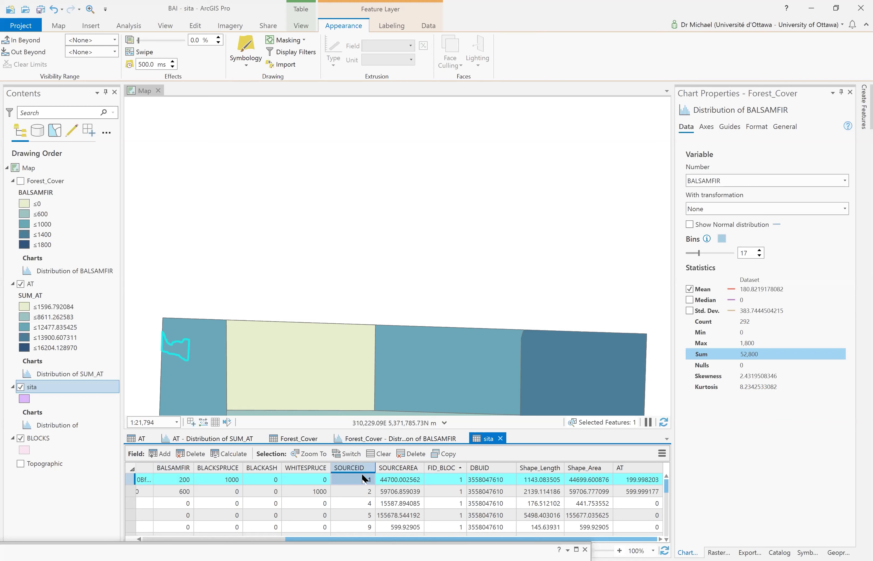
right_click(362, 469)
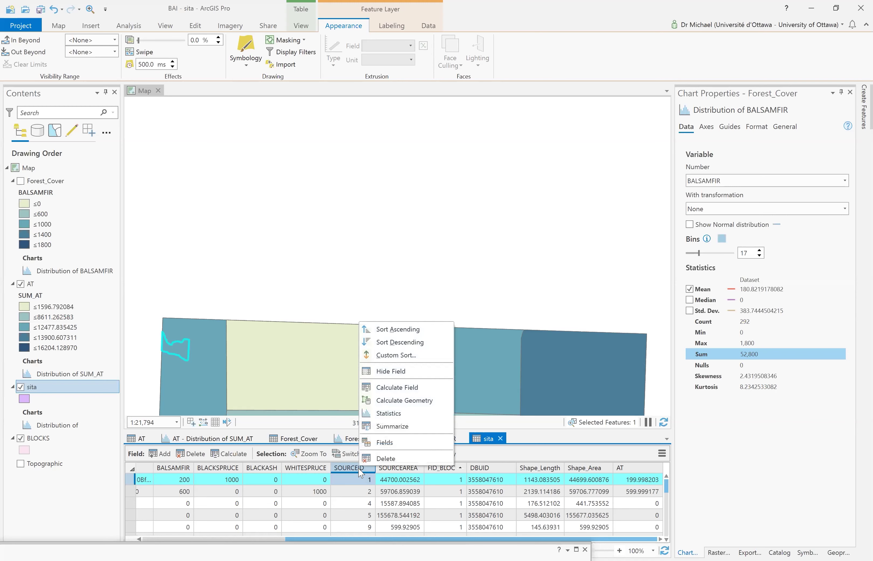
left_click(404, 332)
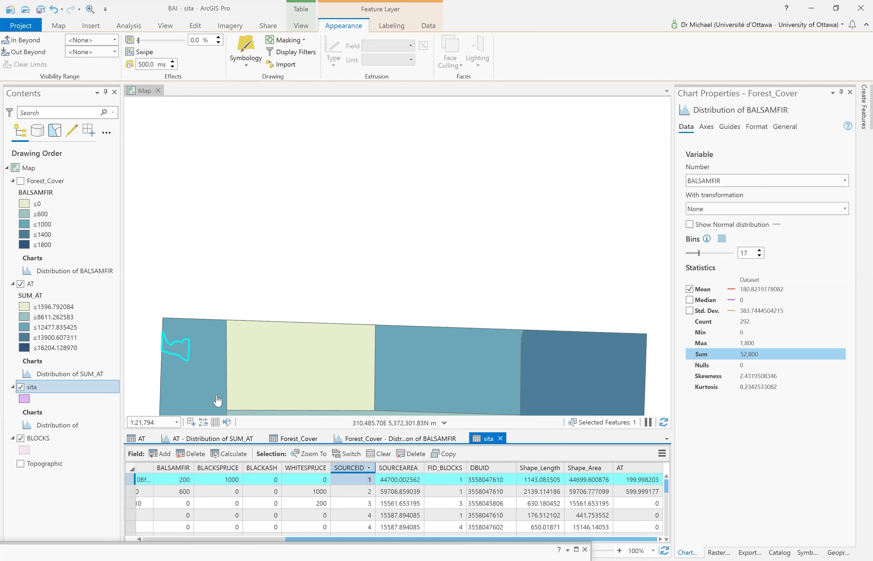
Compare the selected sita record's SOURCEAREA with its Shape_Area, and its AT value with its BALSAMFIR value
left_click(398, 479)
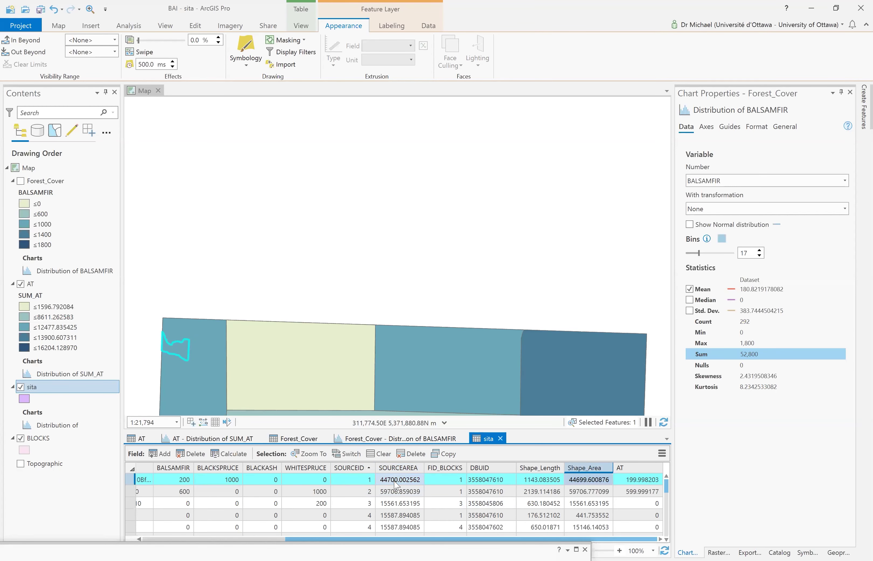
left_click(597, 483)
left_click(162, 334)
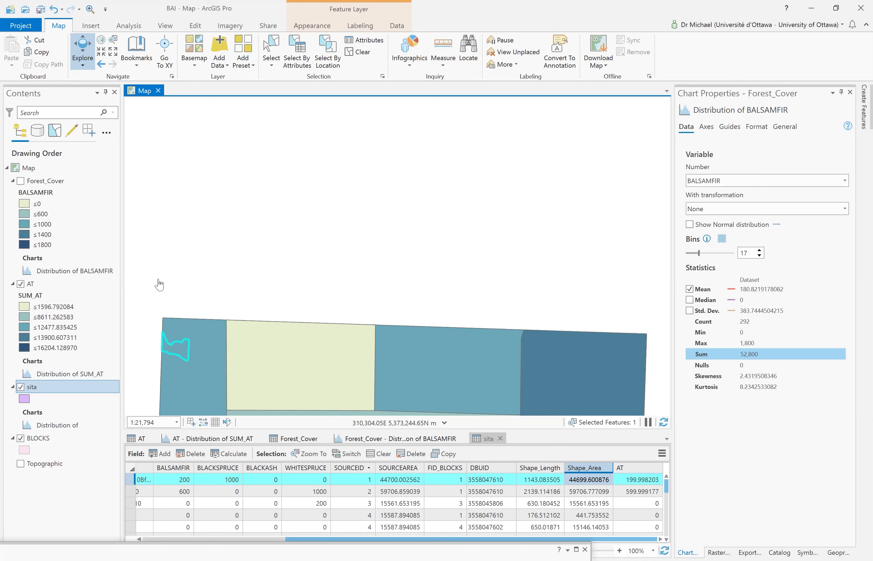
left_click(641, 483)
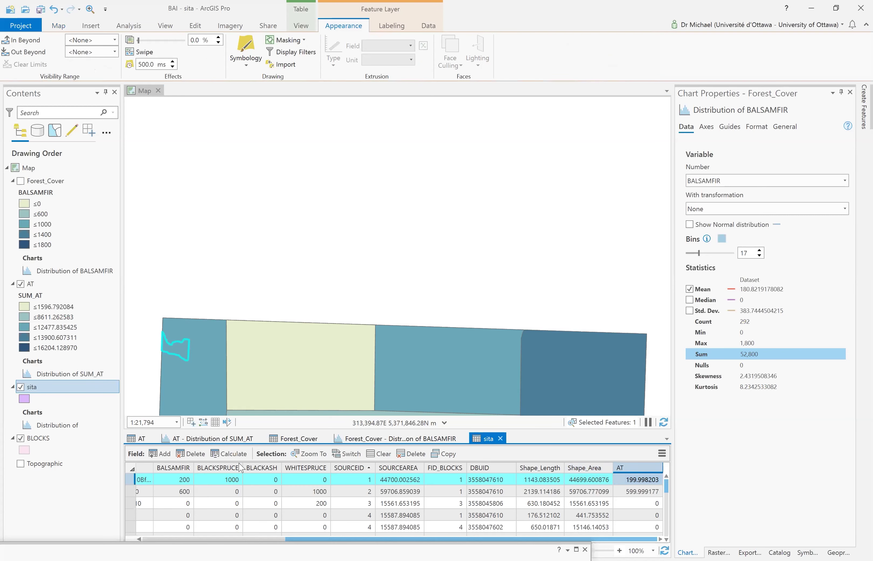
left_click(184, 481)
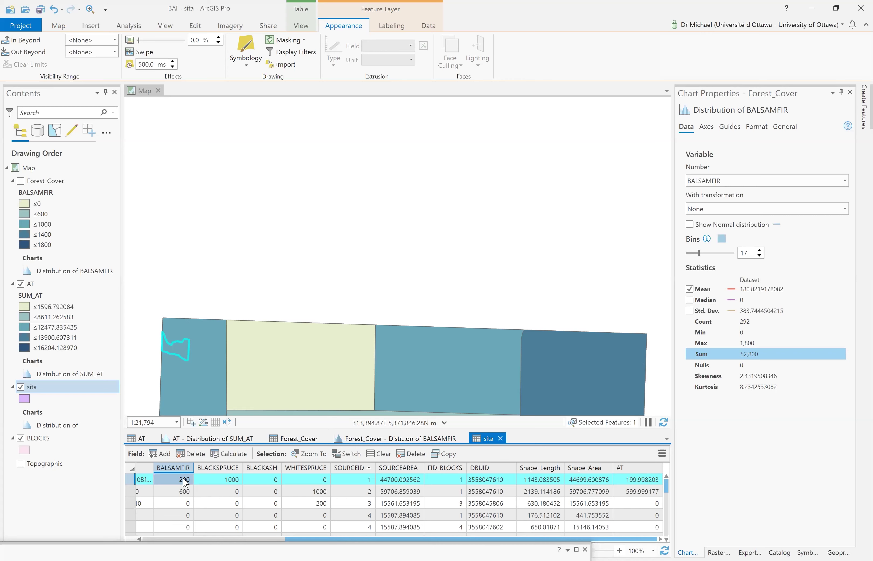
left_click(428, 340)
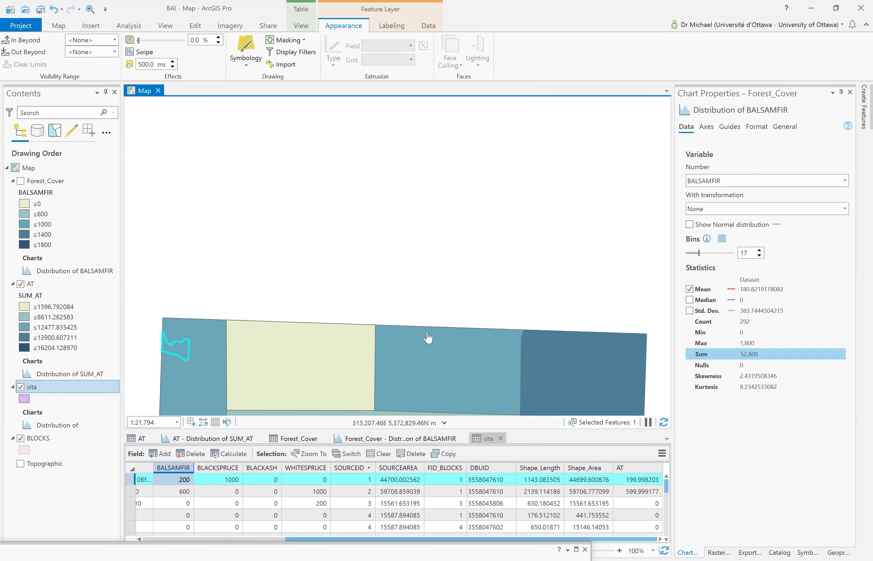
Close the SUM_AT and BALSAMFIR distribution charts along with the sita and Forest_Cover attribute tables
mouse_move(422, 196)
left_mouse_down()
mouse_move(420, 103)
mouse_move(426, 141)
left_mouse_up()
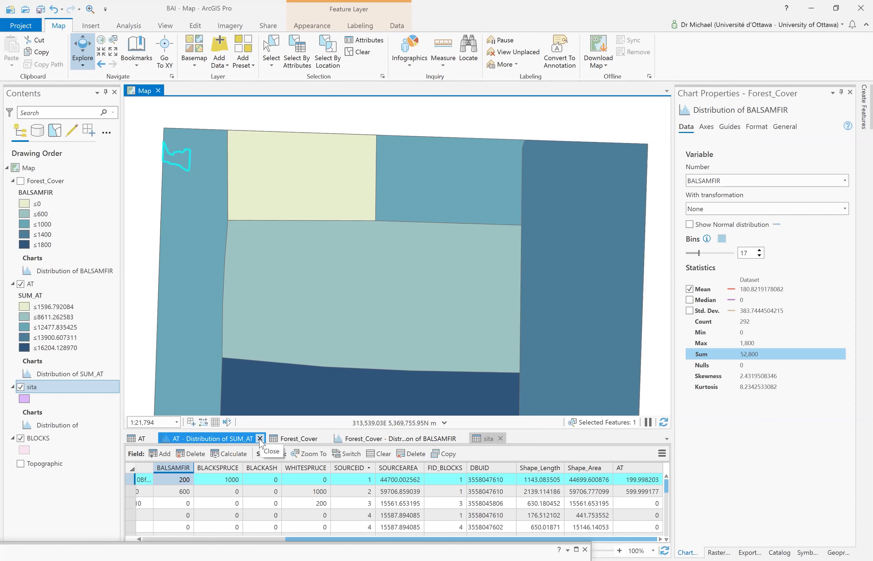
left_click(260, 439)
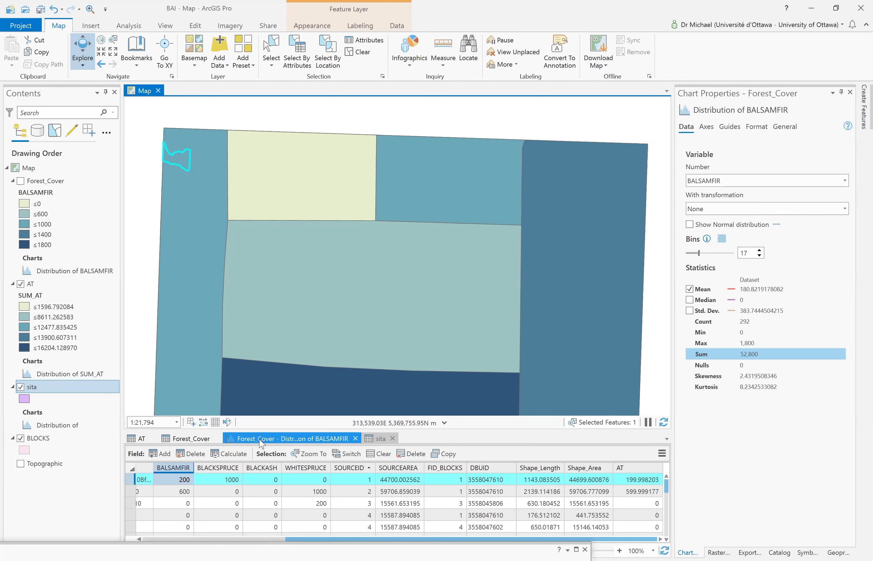
left_click(365, 440)
left_click(356, 439)
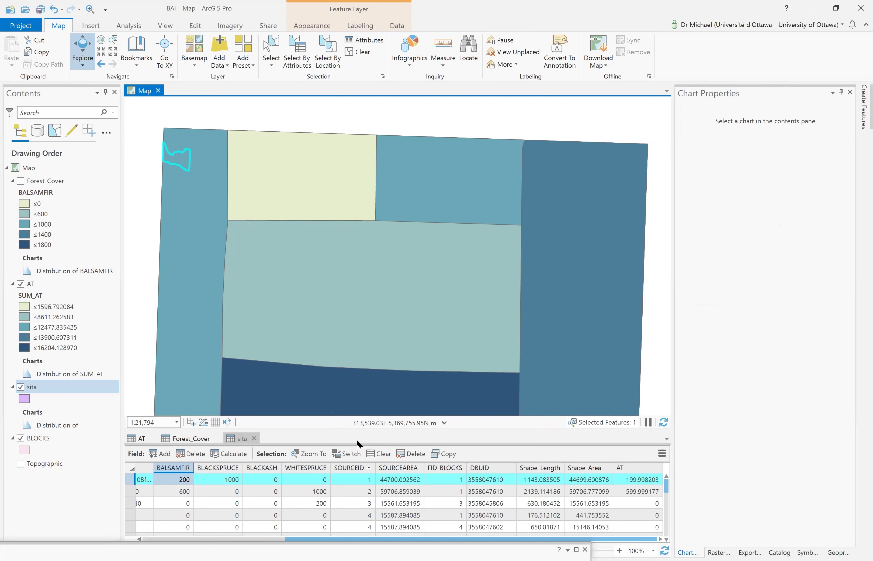
left_click(254, 438)
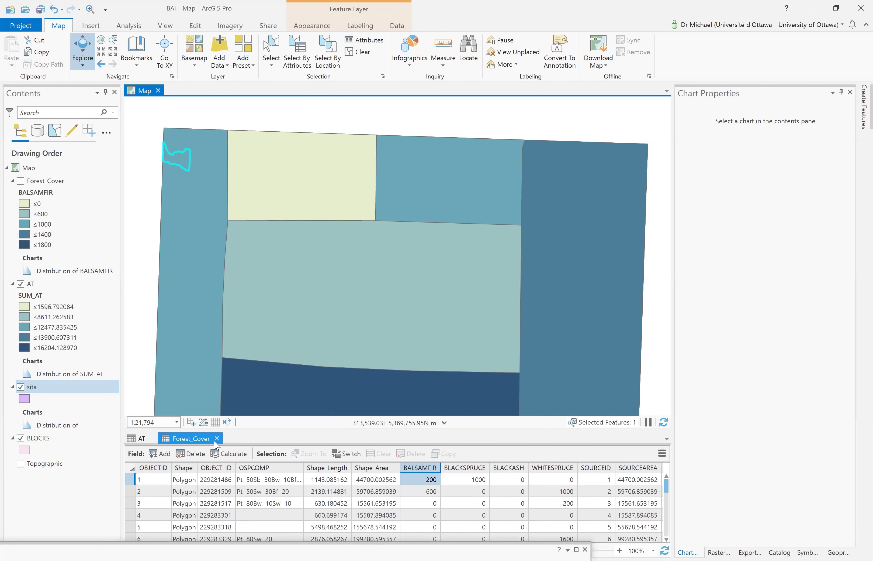
left_click(217, 439)
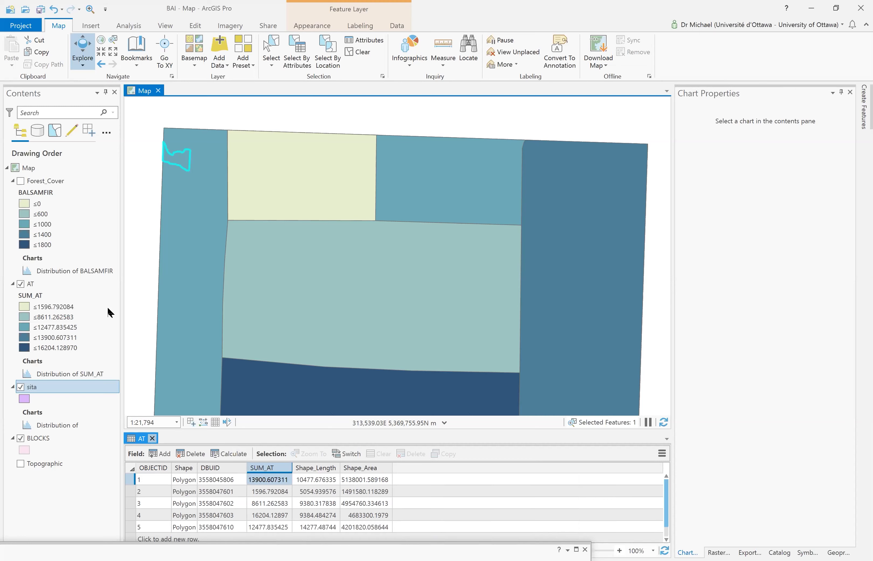
Toggle the Forest_Cover layer on and off again to compare it with the AT block map
left_click(21, 181)
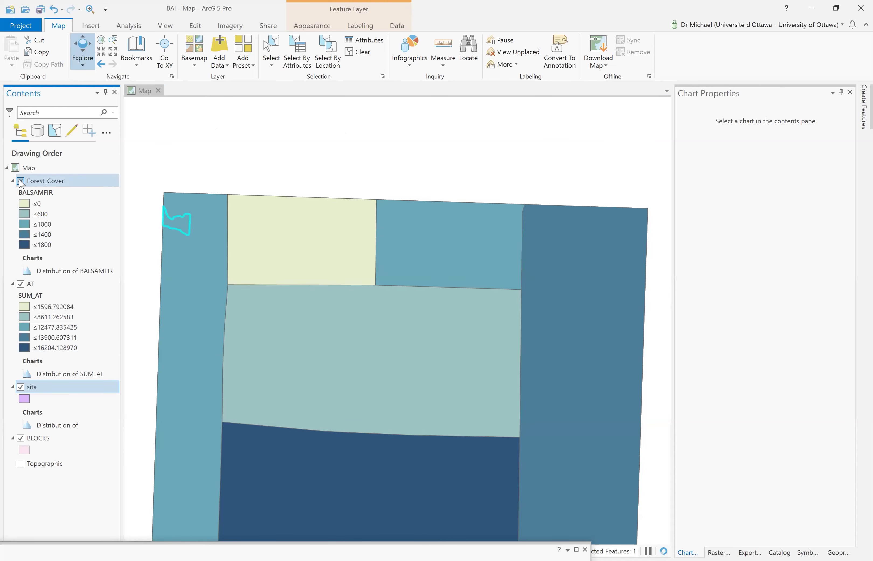
left_click(20, 180)
left_click(378, 501)
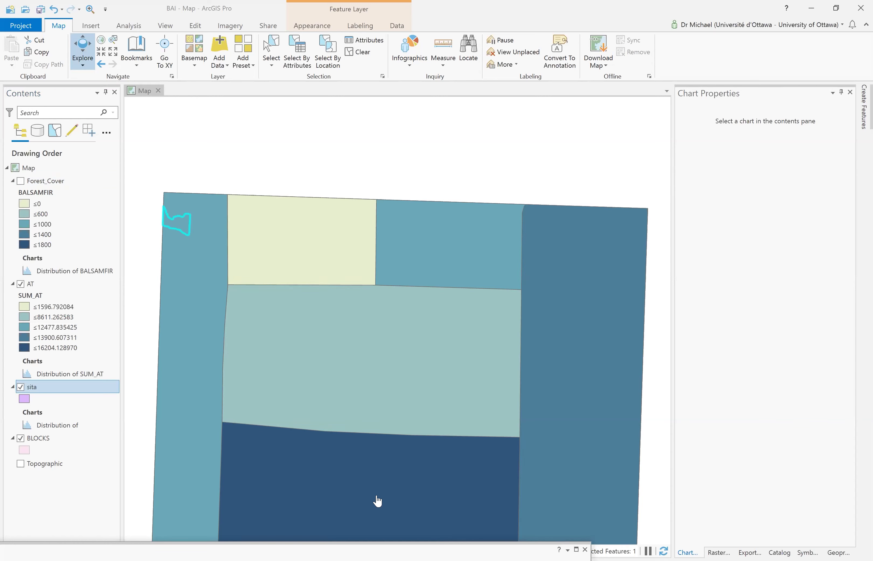